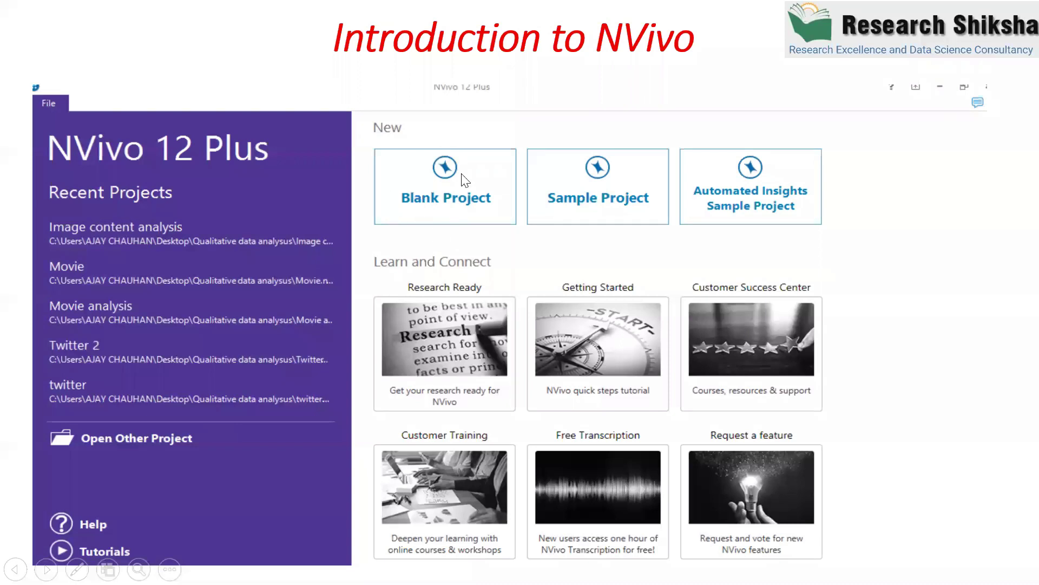
left_click(424, 180)
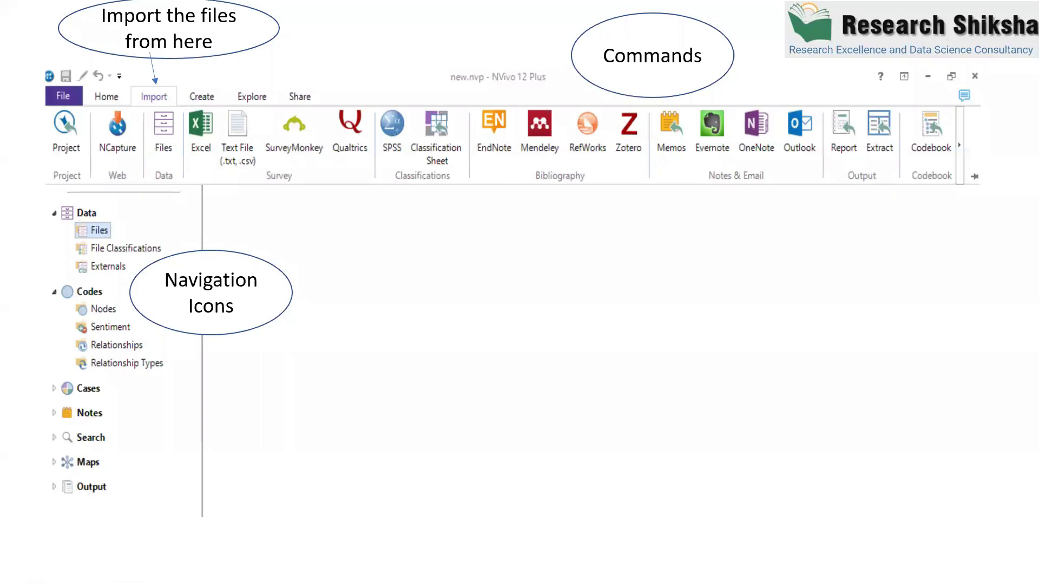
key("Right")
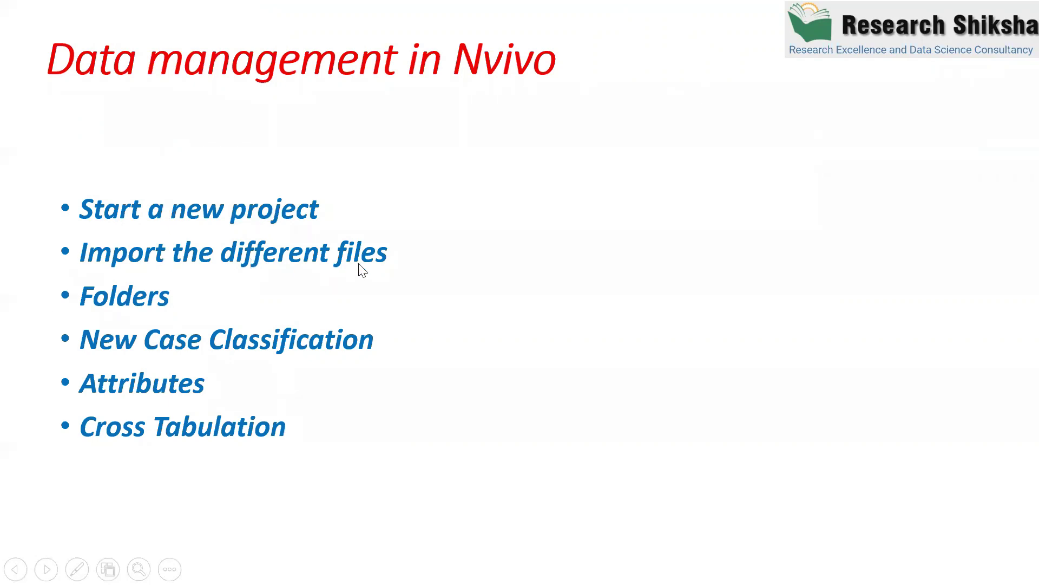
key("Right")
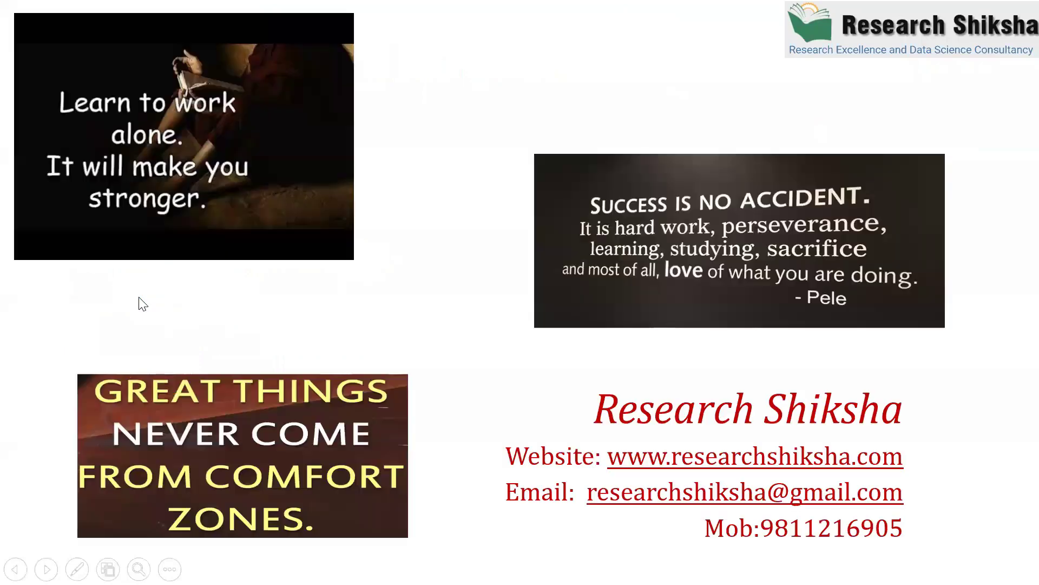
key("Right")
key("Left")
key("Left")
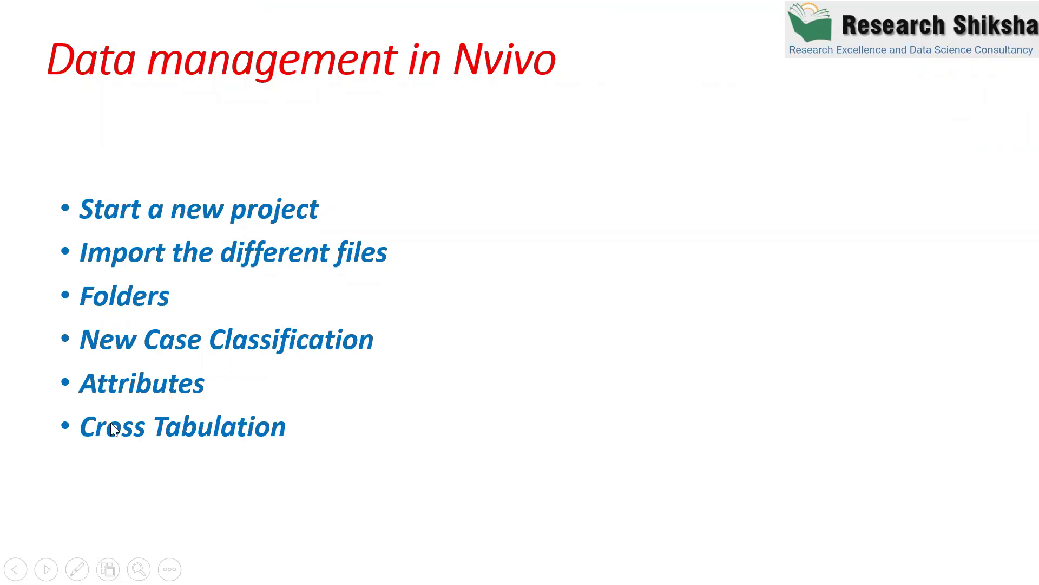
left_click(331, 407)
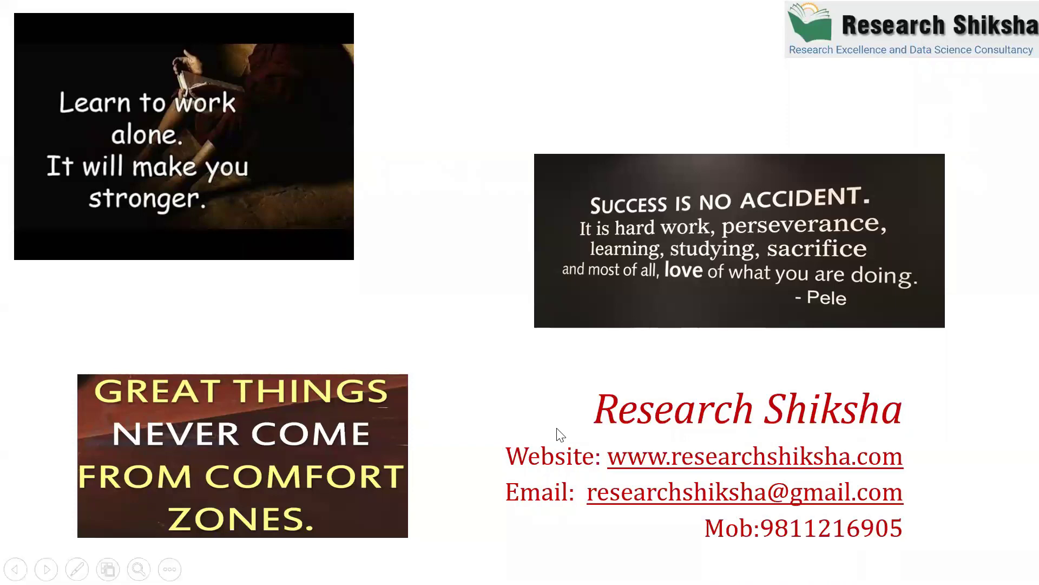
Step: Switch to NVivo, create a blank project titled Session 1 saved to the Desktop, and close its Quick Start Steps page
key("alt+Tab")
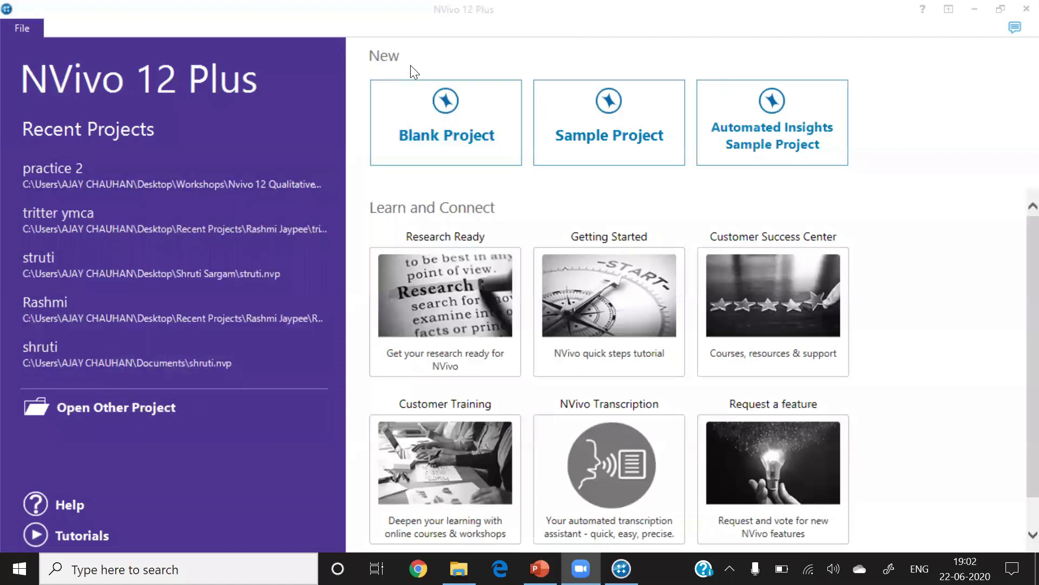
left_click(455, 122)
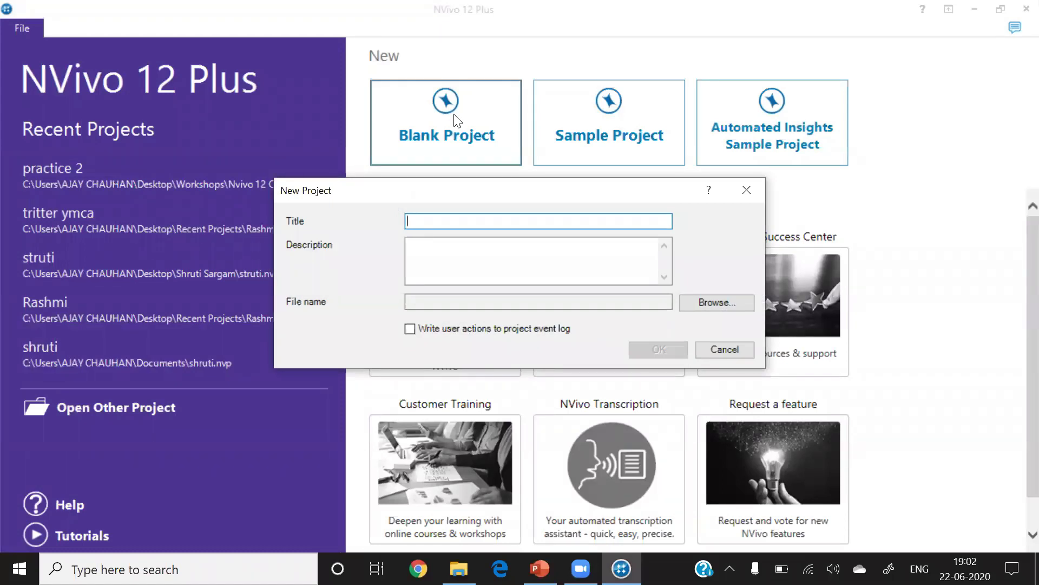
type("Session 1")
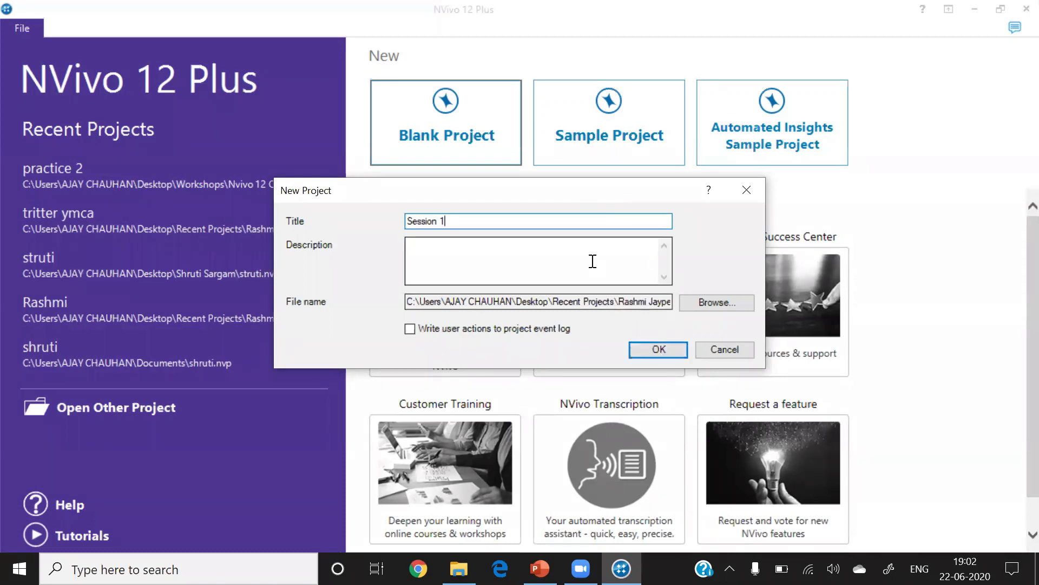
left_click(699, 303)
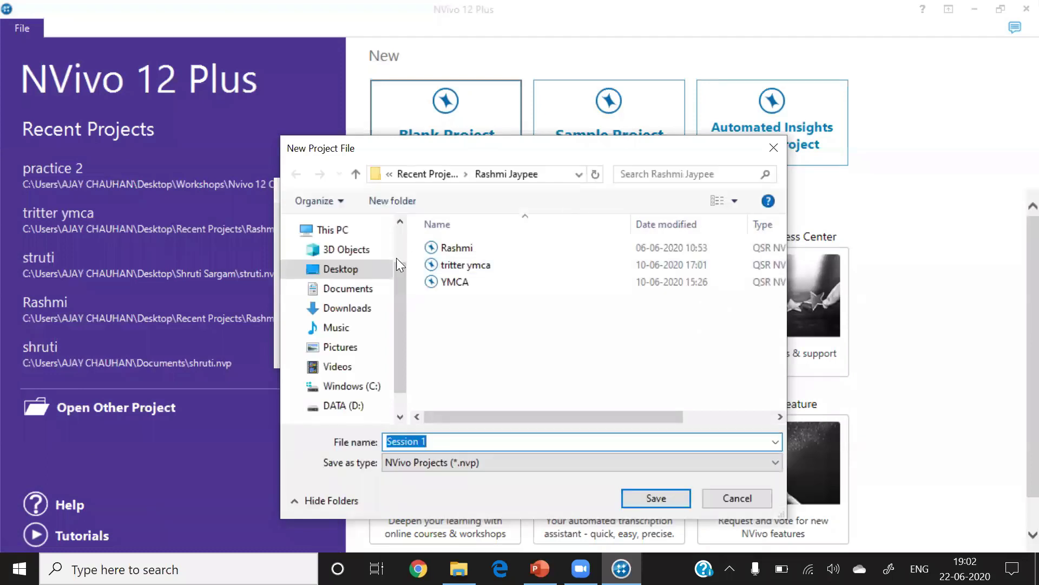
left_click(341, 269)
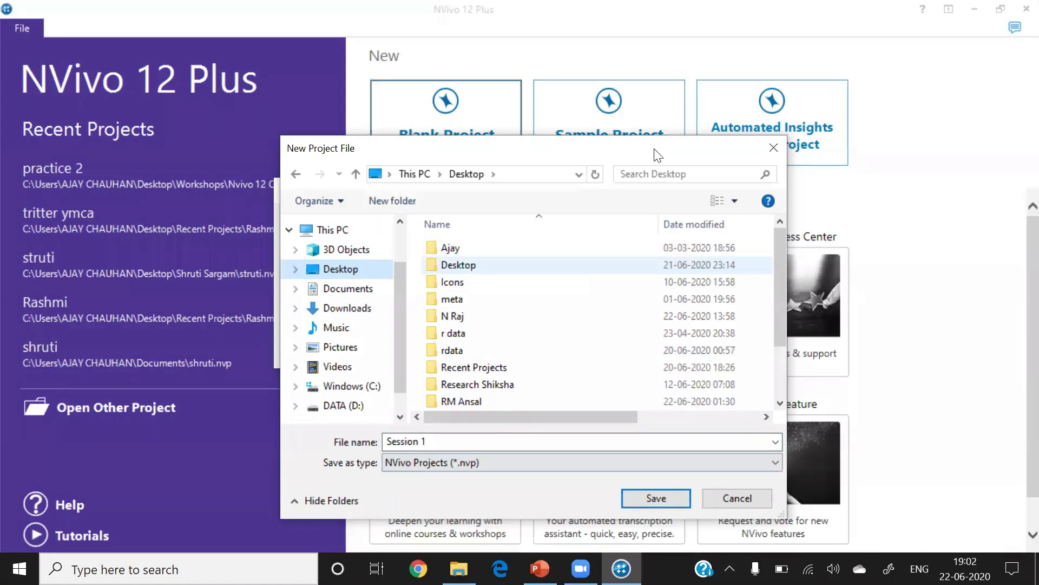
left_click_drag(658, 155, 660, 91)
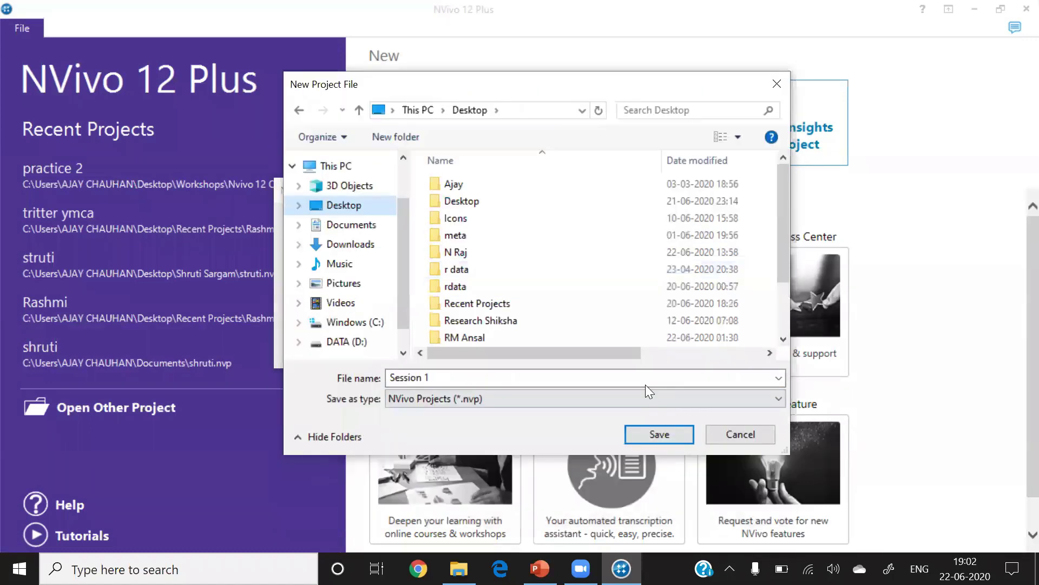
left_click(661, 435)
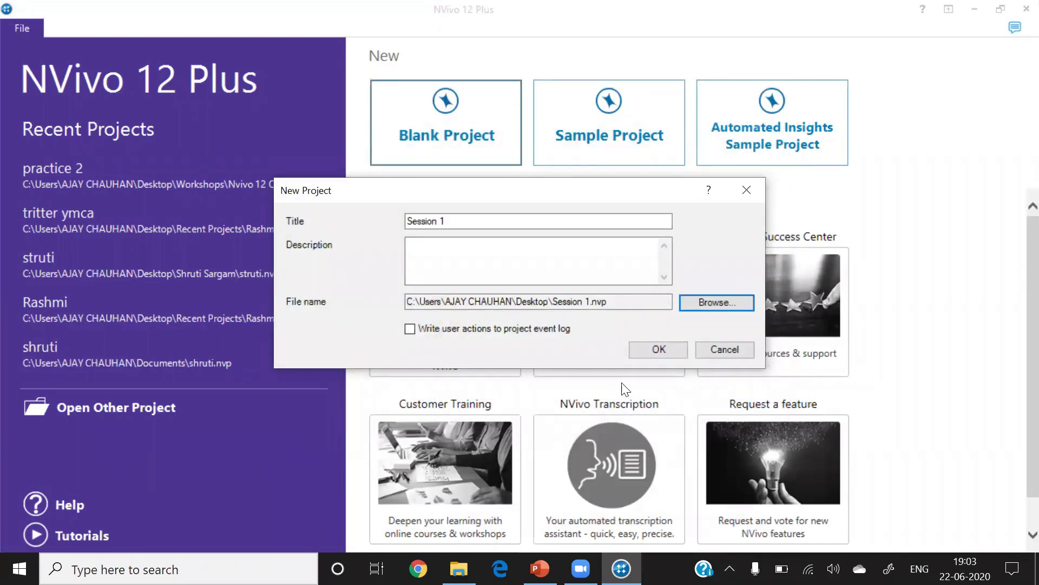
left_click(650, 351)
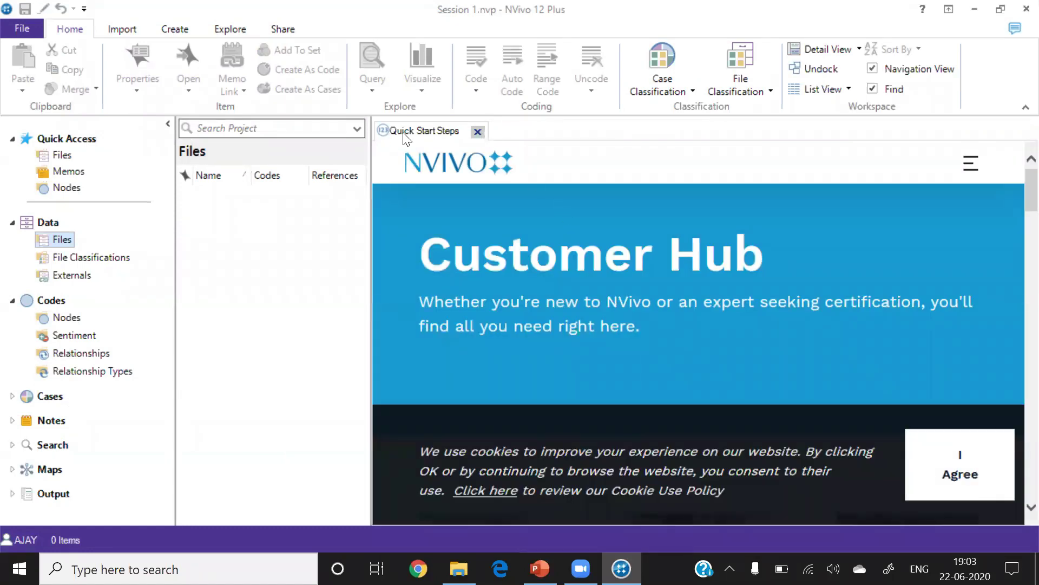
left_click(478, 131)
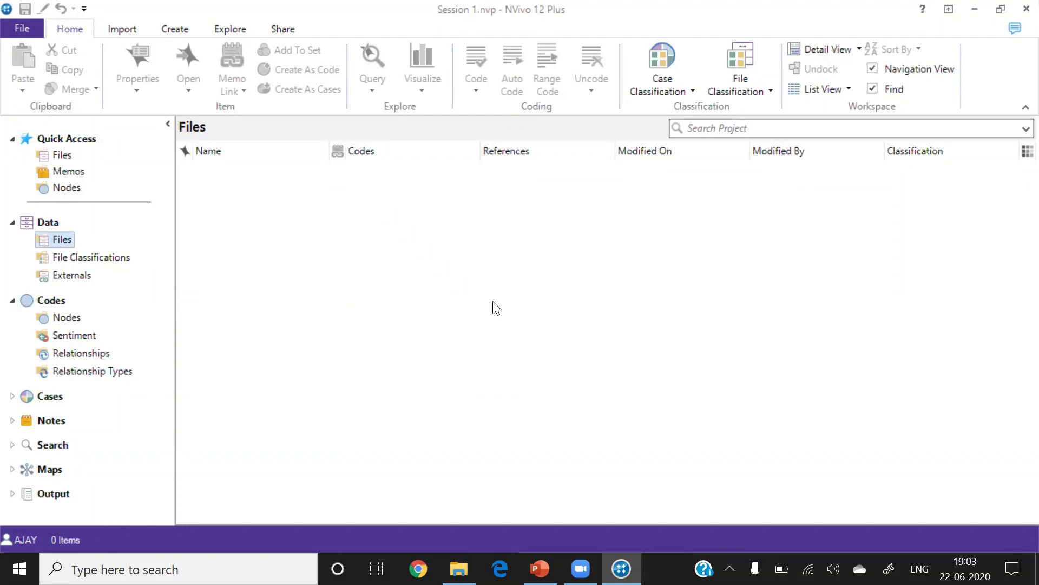
Step: Import all the Word interview documents from the Transcript folder into the project's Files, without creating a case for each file
left_click(129, 32)
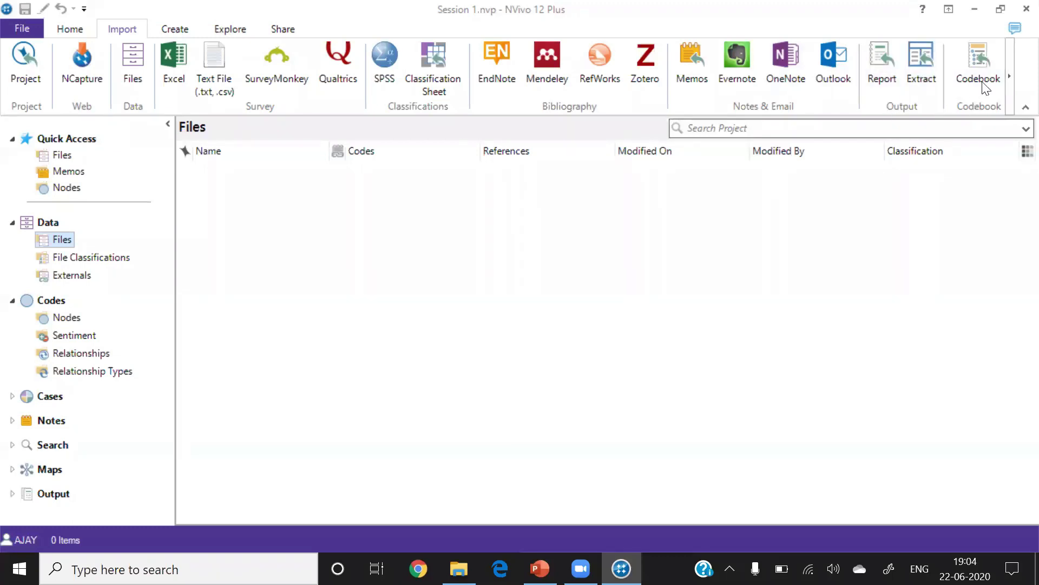
left_click(131, 63)
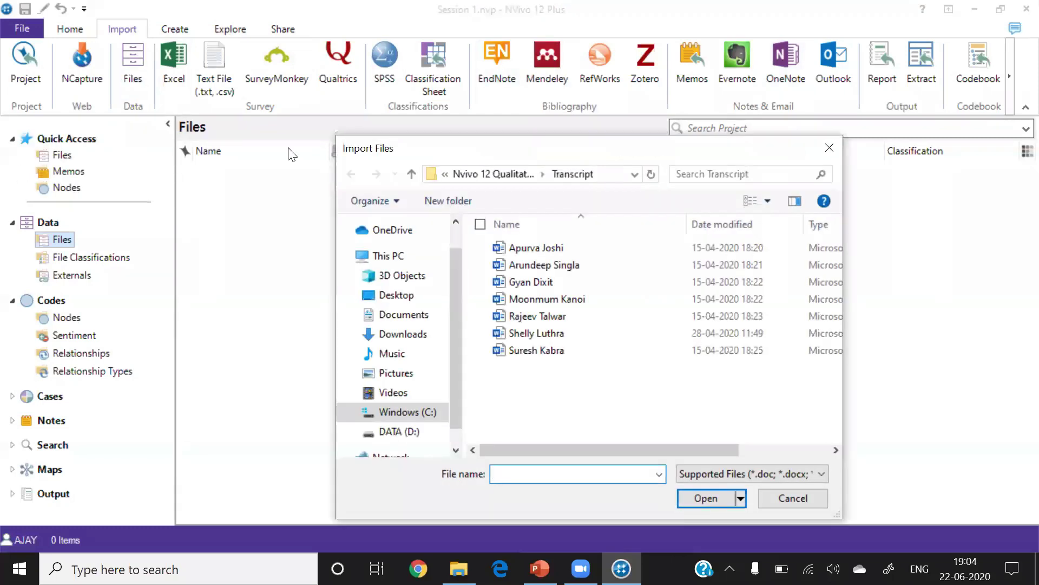
left_click(495, 174)
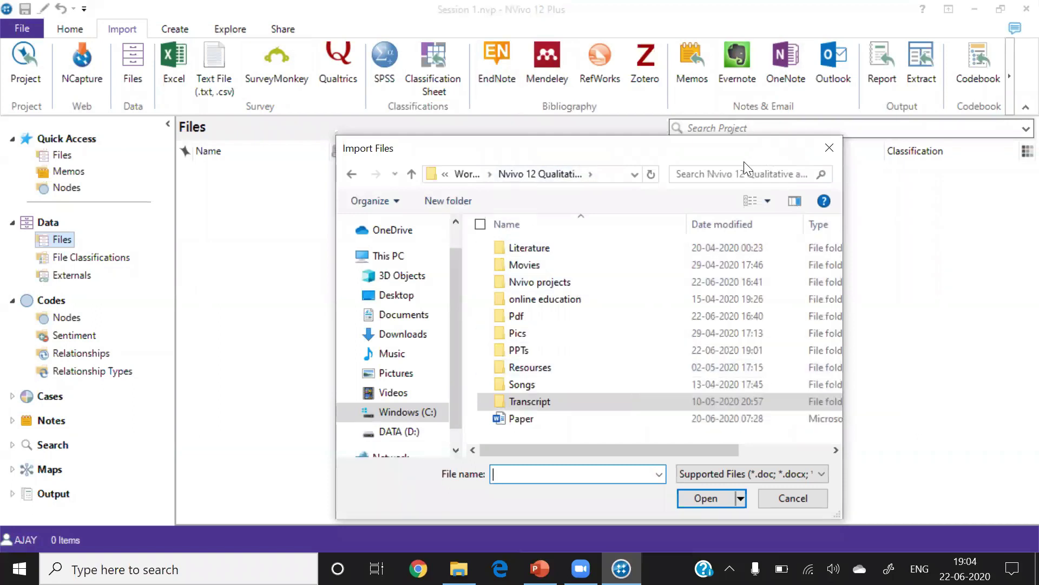
left_click_drag(666, 147, 674, 47)
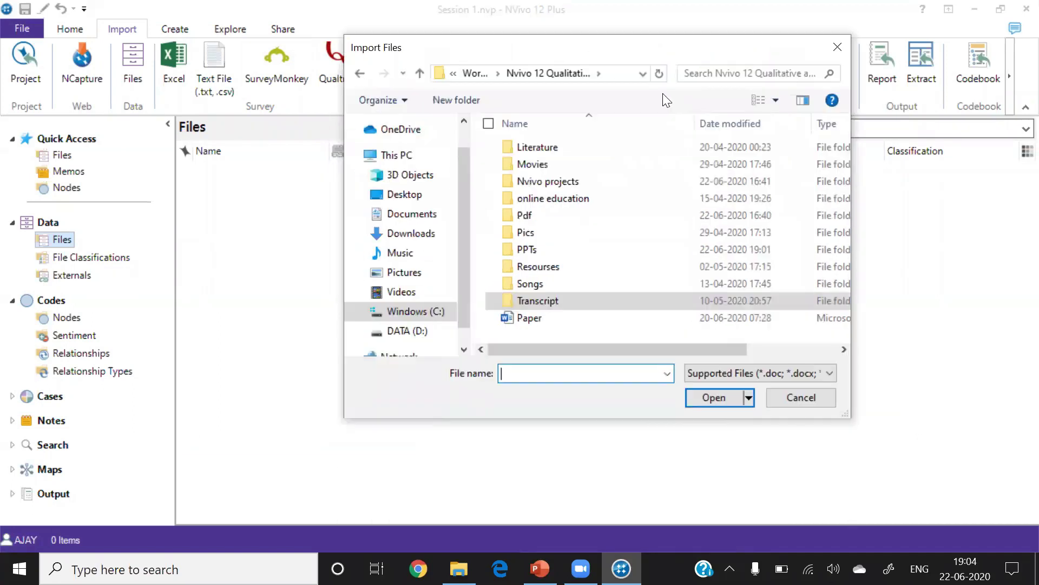
double_click(546, 296)
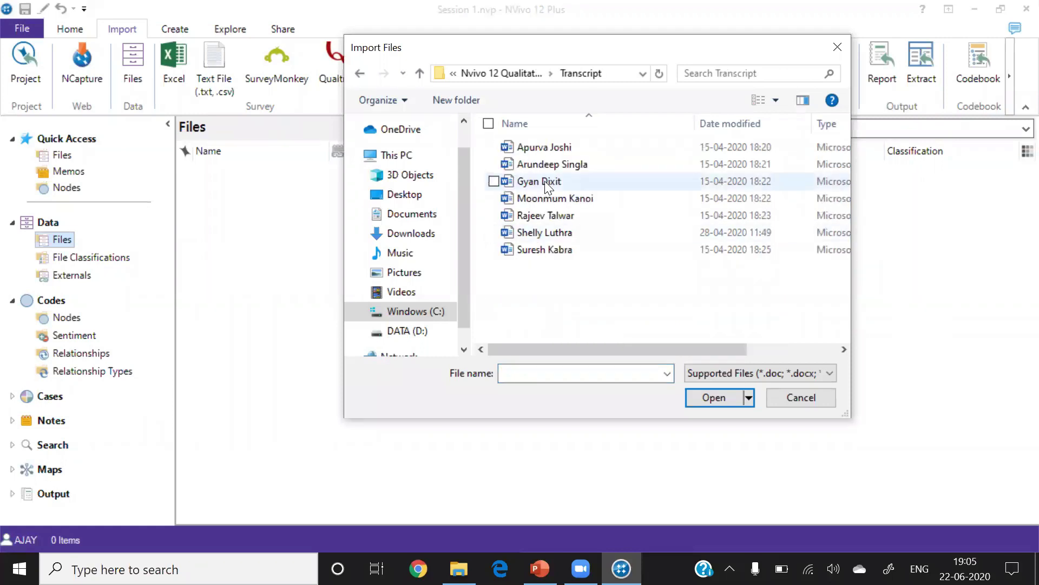
left_click(540, 148)
key("shift+Down")
key("shift+Down")
key("shift+Down")
key("shift+Down")
key("shift+Down")
key("shift+Down")
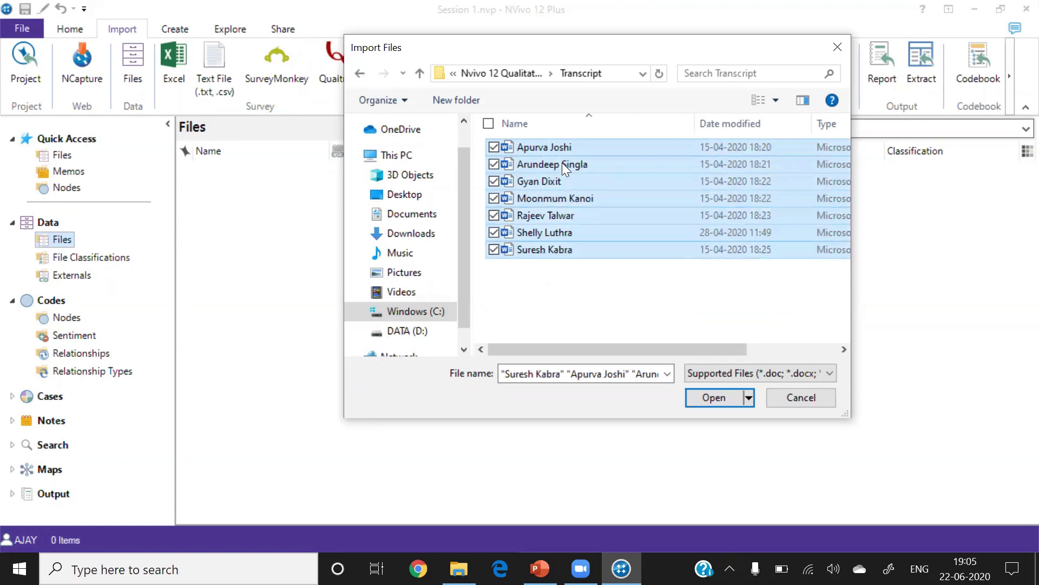
left_click(698, 394)
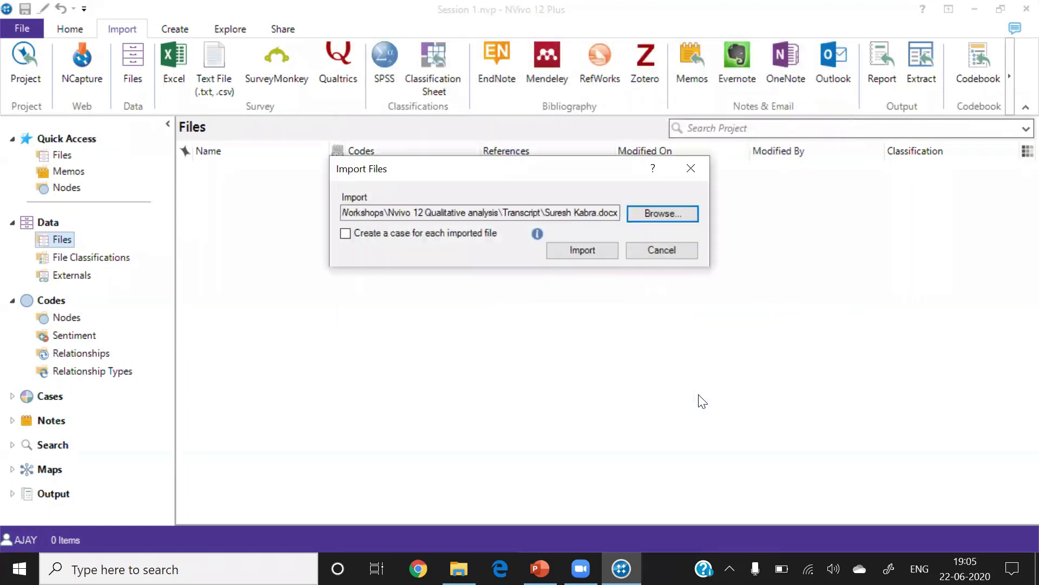
left_click(590, 250)
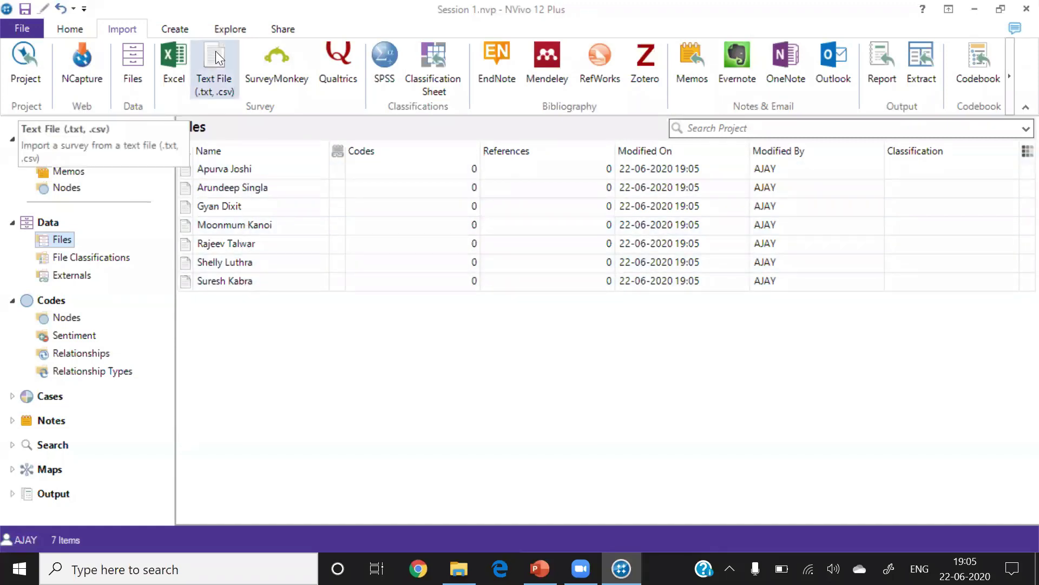
Step: Import the videos Birds, M. S. DHONI - THE UNTOLD STORY, Motivation and zinda from the Movies folder into the project's Files
left_click(134, 54)
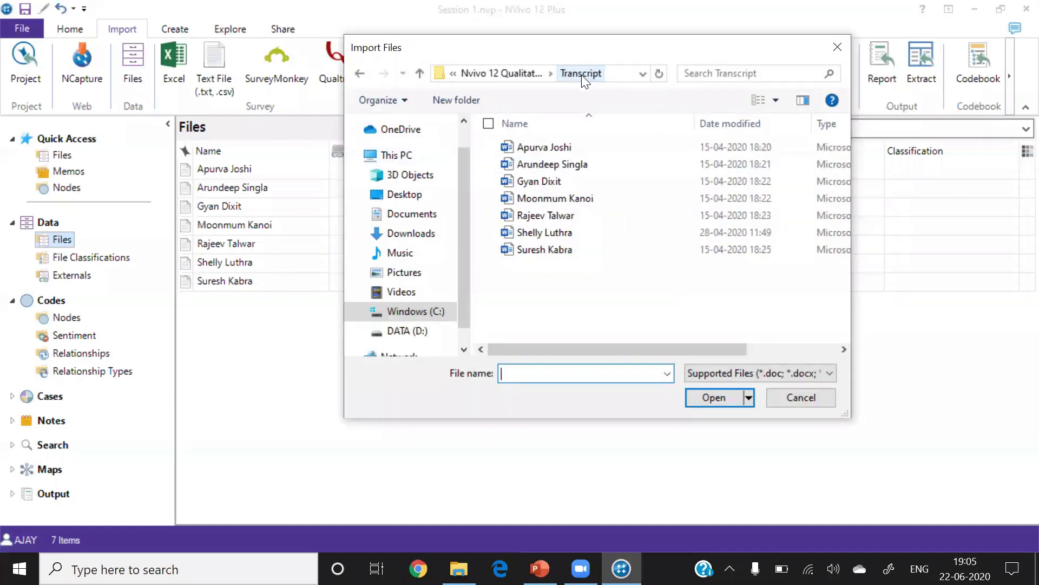
left_click(512, 75)
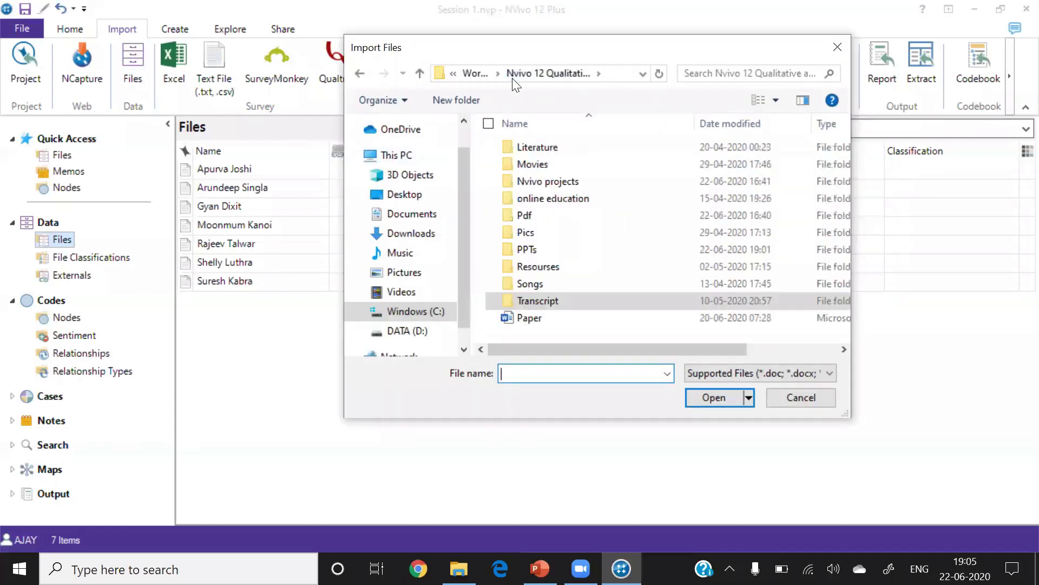
double_click(540, 162)
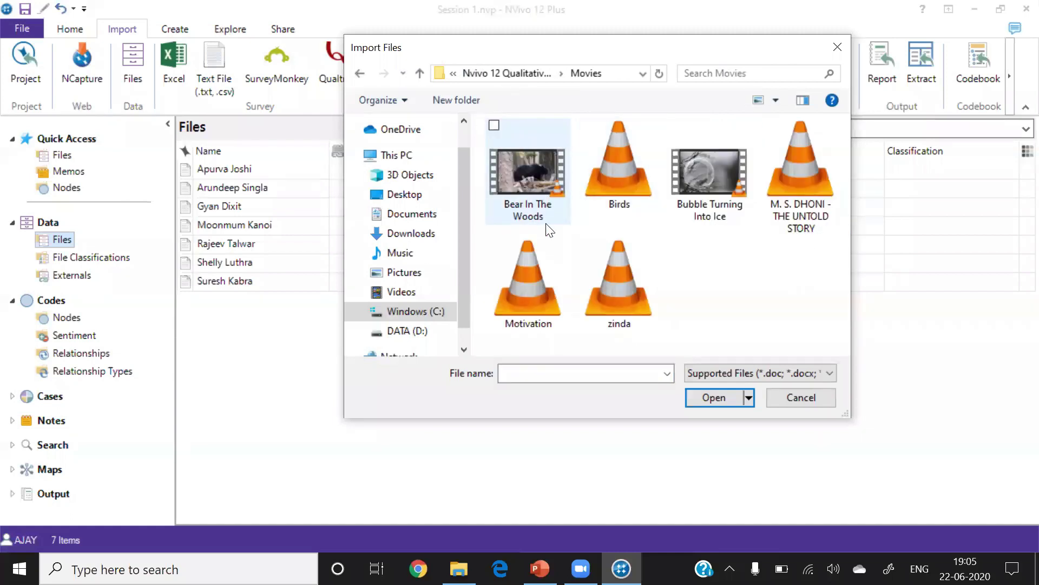
left_click(625, 185)
left_click(797, 174, "ctrl")
left_click(628, 287, "ctrl")
left_click(534, 303, "ctrl")
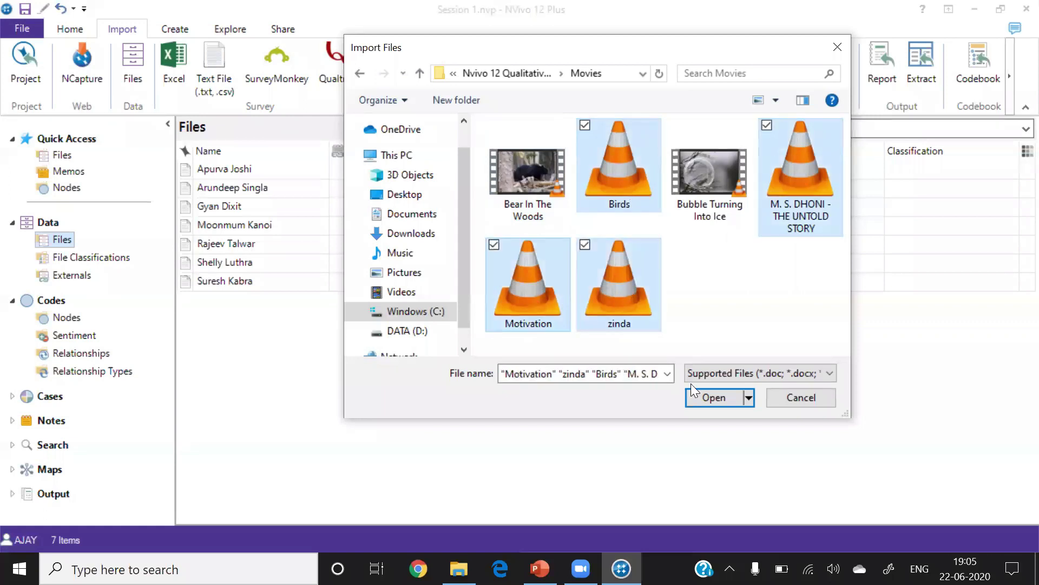
left_click(702, 396)
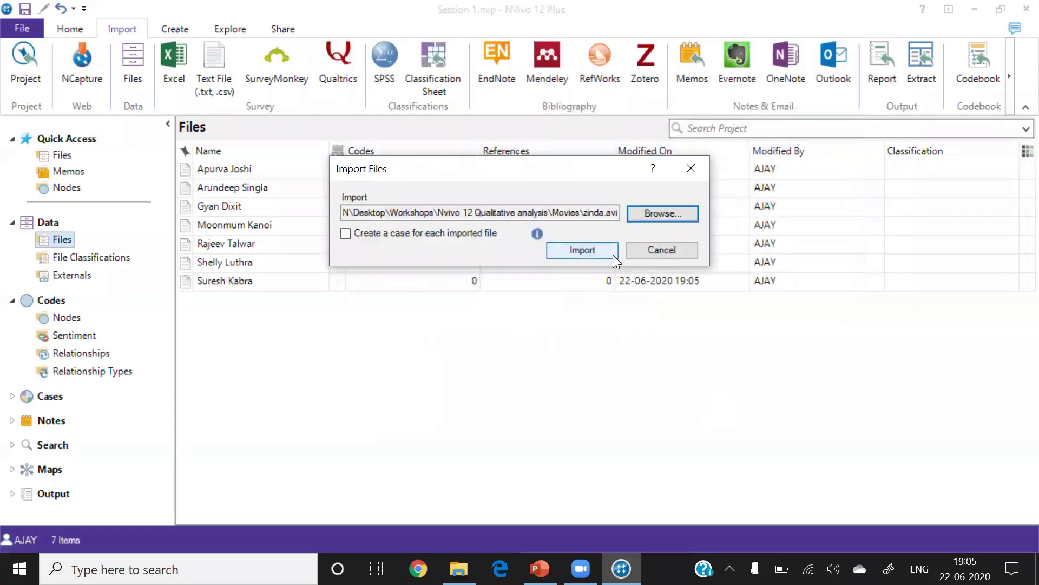
left_click(613, 255)
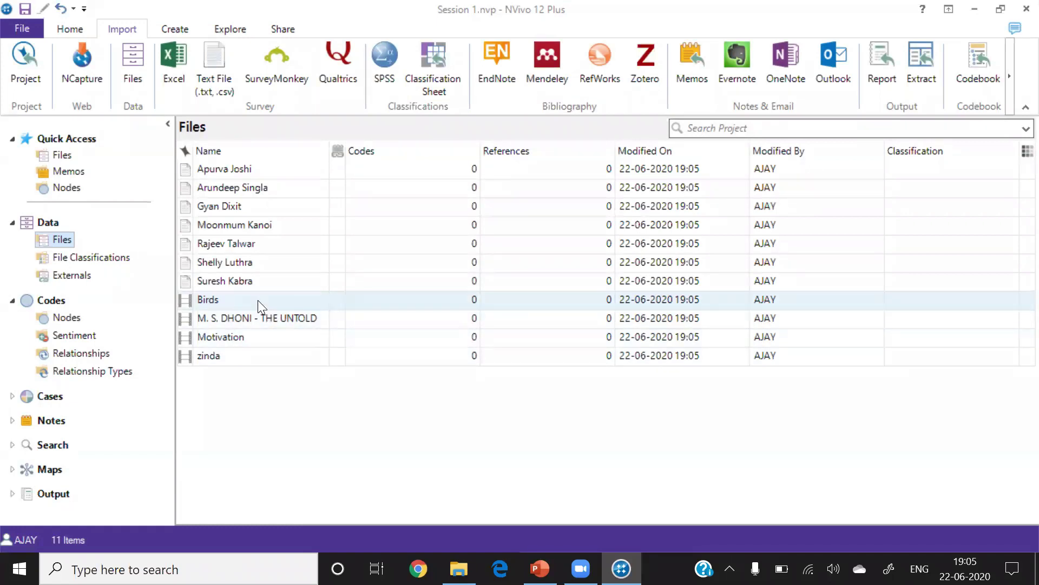
Step: Import all the PDF articles, from antil2019 through word cloud, review of hotels analysis, from the Pdf folder into the project's Files
left_click(134, 54)
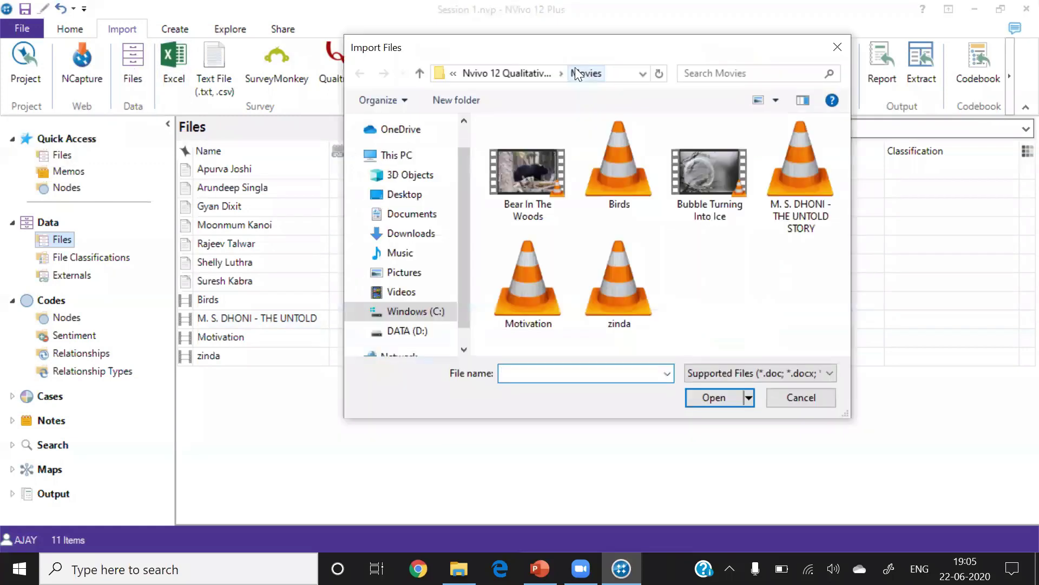
left_click(523, 74)
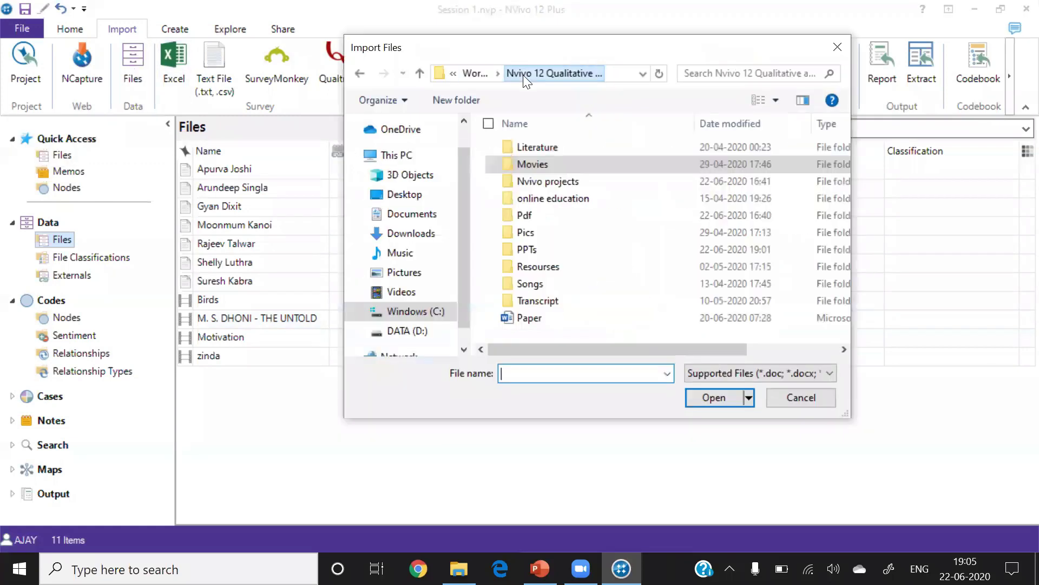
double_click(532, 214)
left_click(537, 147)
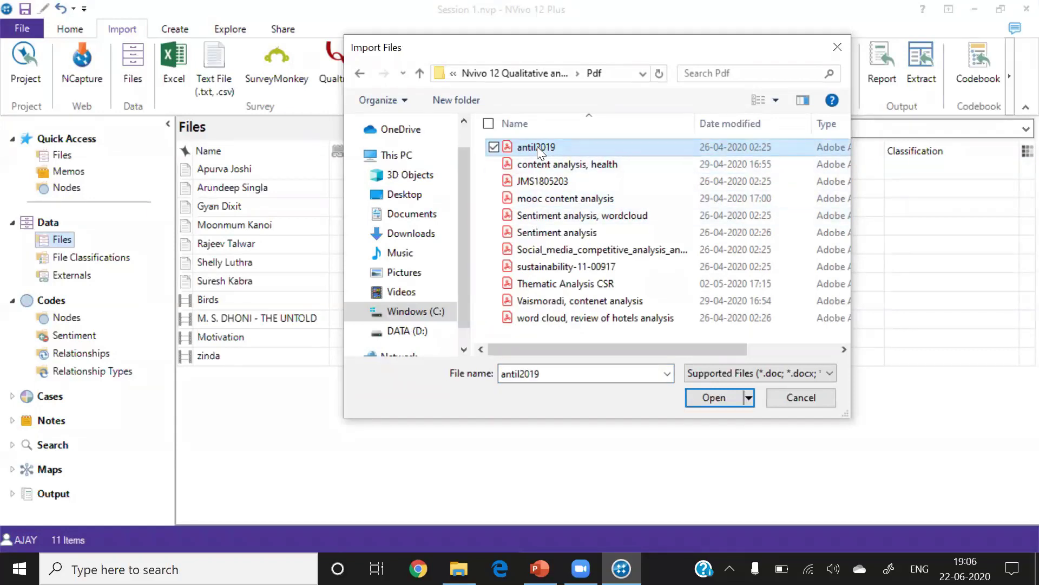
key("shift+Down")
key("shift+Down")
key("shift+Down")
key("shift+Down")
key("shift+Down")
key("shift+Down")
key("shift+Down")
key("shift+Down")
key("shift+Down")
key("shift+Down")
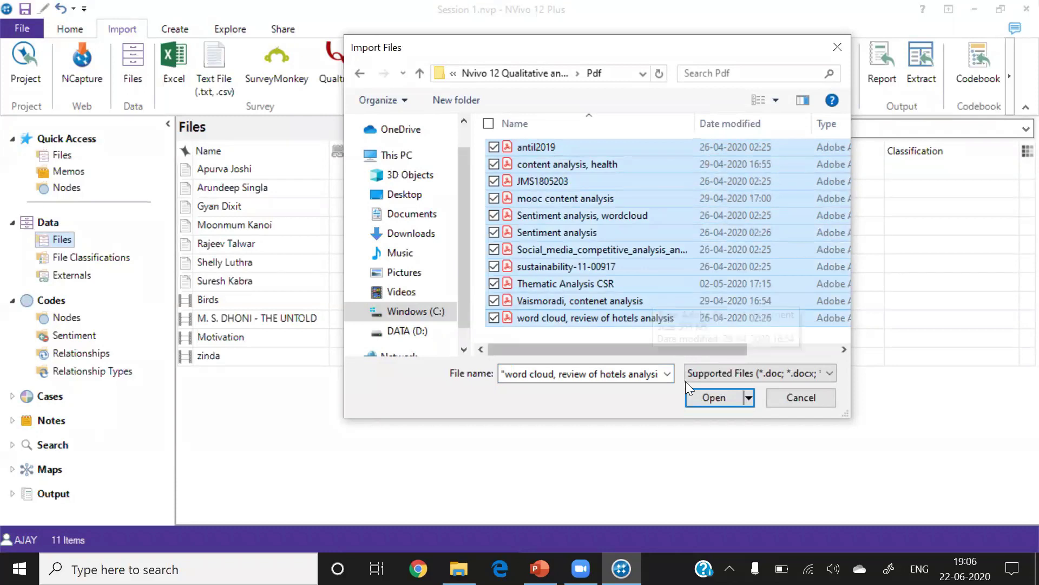
left_click(703, 398)
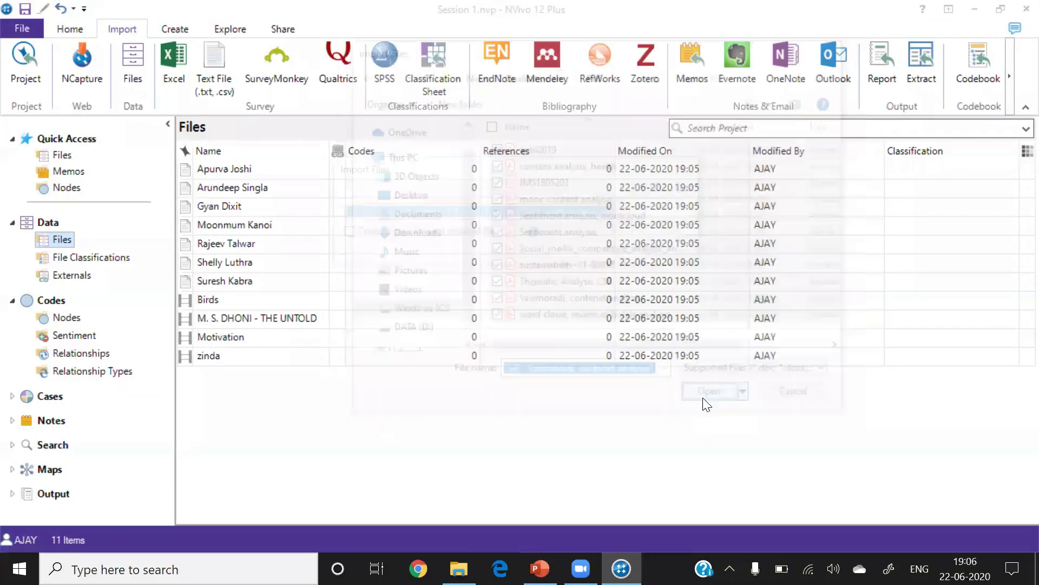
left_click(578, 250)
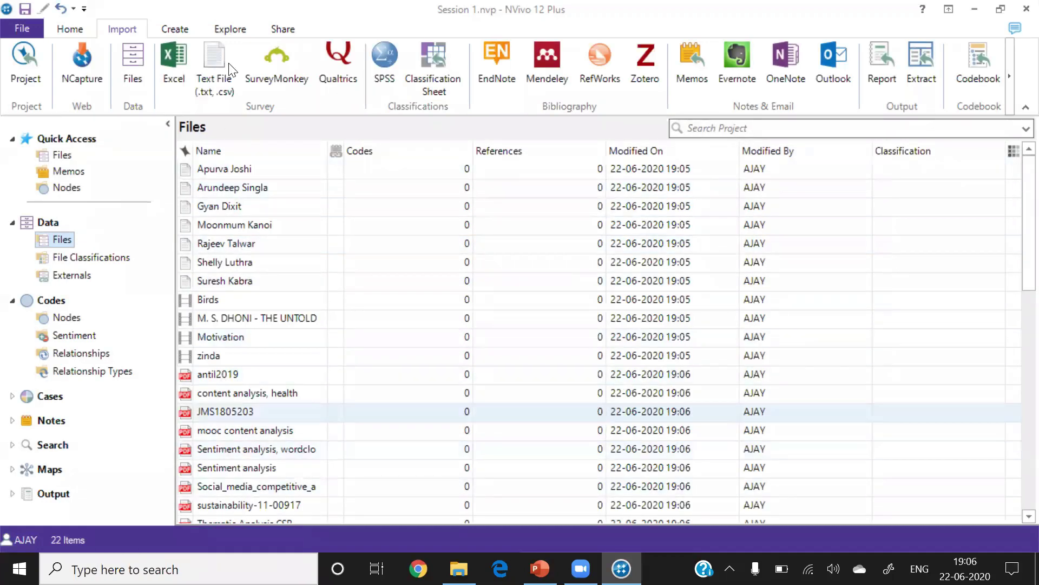
Step: Import the pictures Amul, Brooke bond, colgate, Fair & Handsome, Maggi, Pepsi and SBI from the Pics folder into the project's Files
left_click(137, 56)
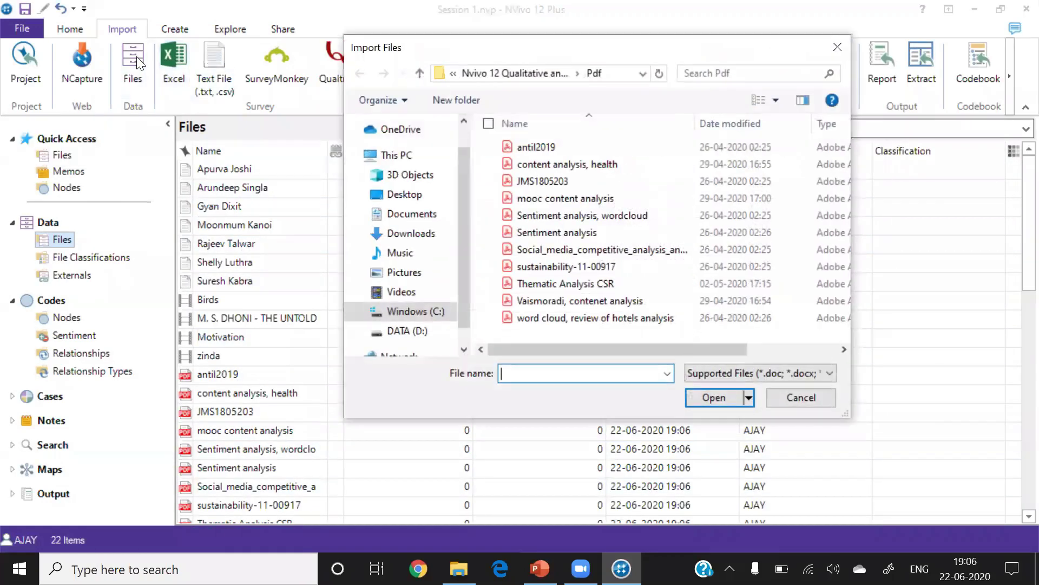
left_click(513, 75)
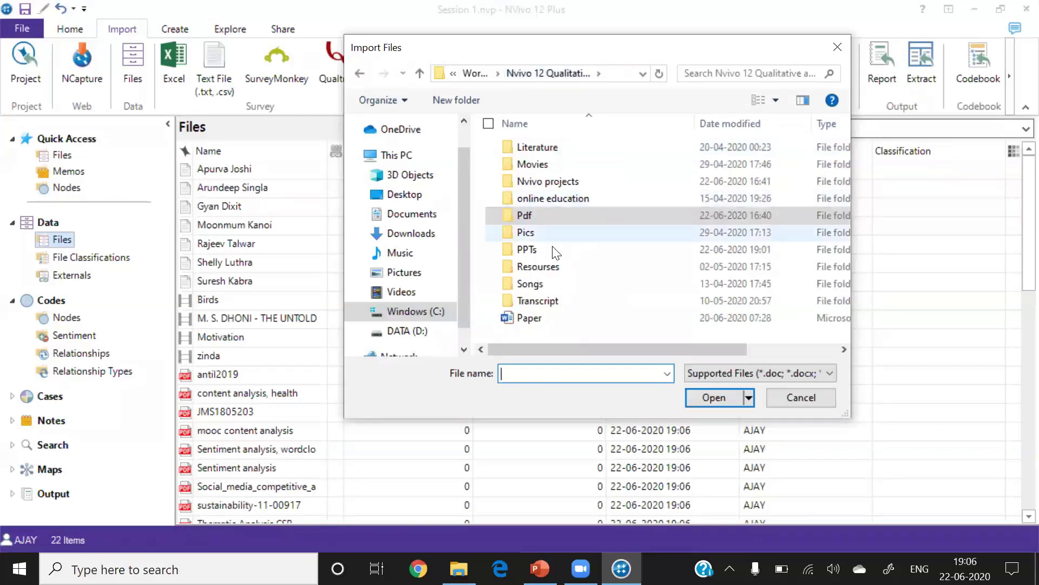
double_click(525, 233)
left_click(537, 170)
key("shift+Right")
key("shift+Right")
key("shift+Right")
key("shift+Right")
key("shift+Right")
key("shift+Right")
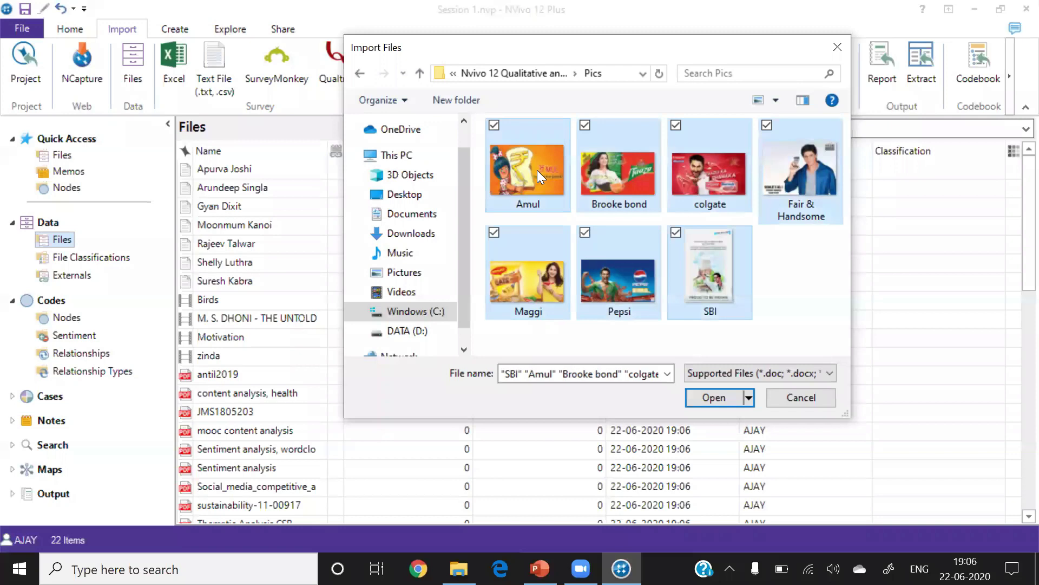
left_click(707, 401)
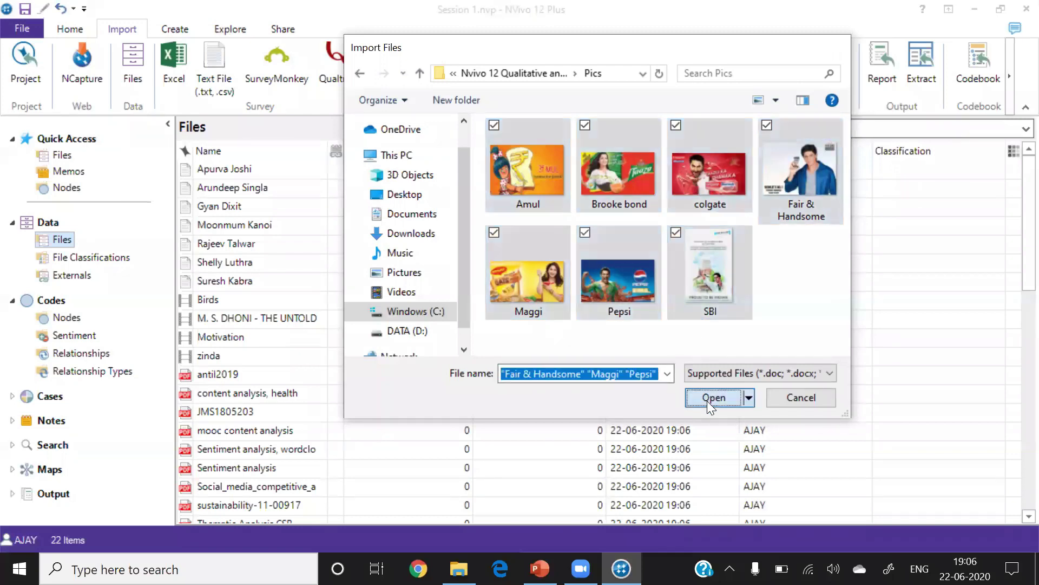
left_click(581, 251)
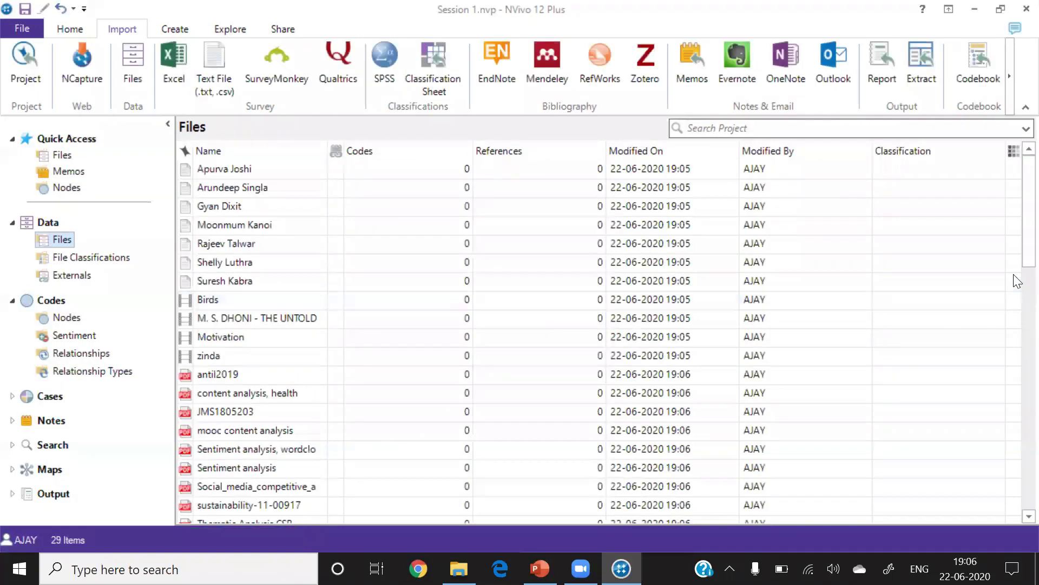
left_click_drag(1017, 230, 1017, 466)
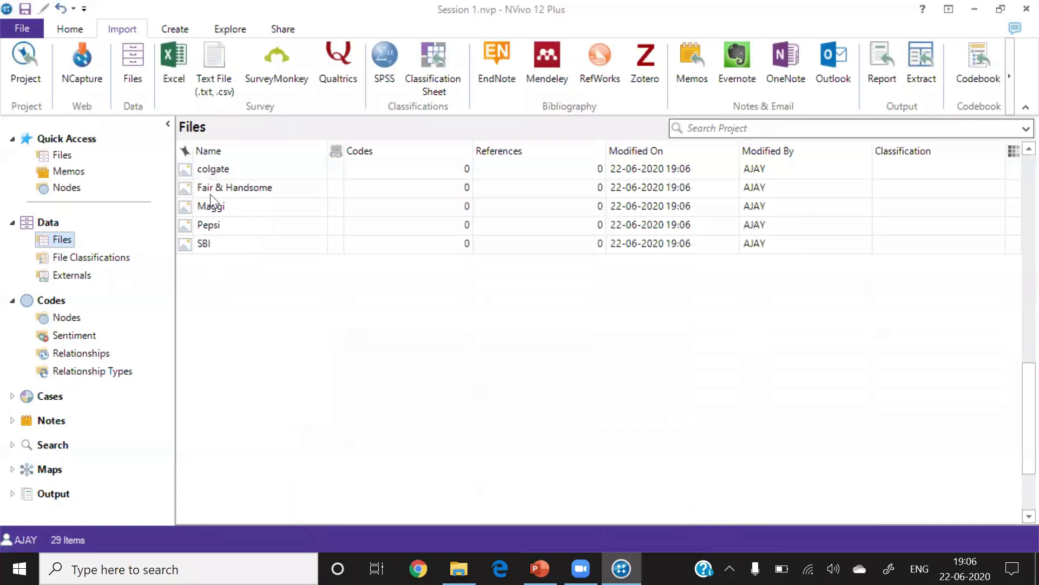
Step: Import the audio files Heartache, The.Final.Countdown and Tribal.Dance from the Songs folder into the project's Files, without creating cases
left_click(134, 59)
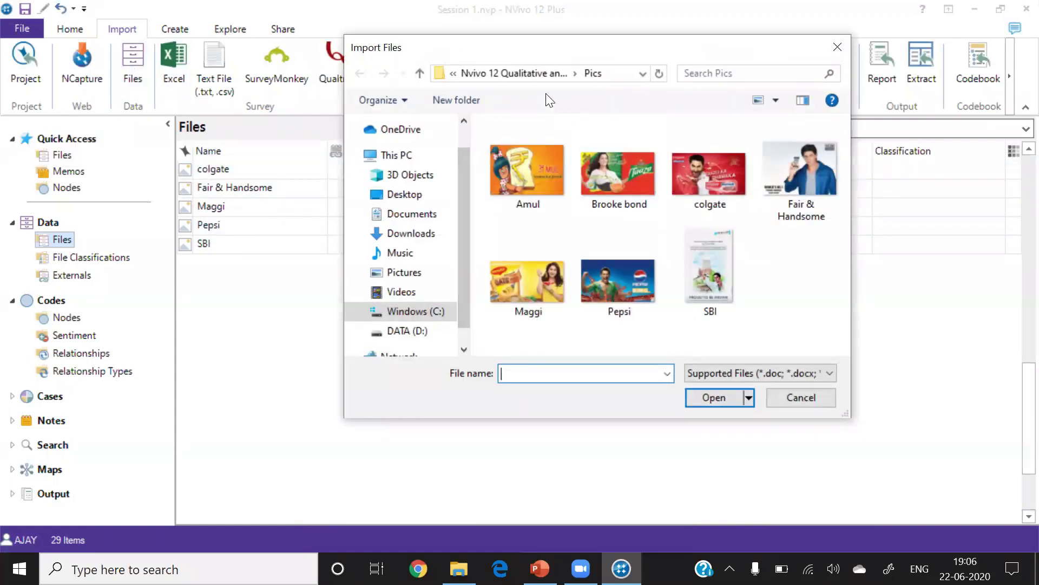
left_click(539, 79)
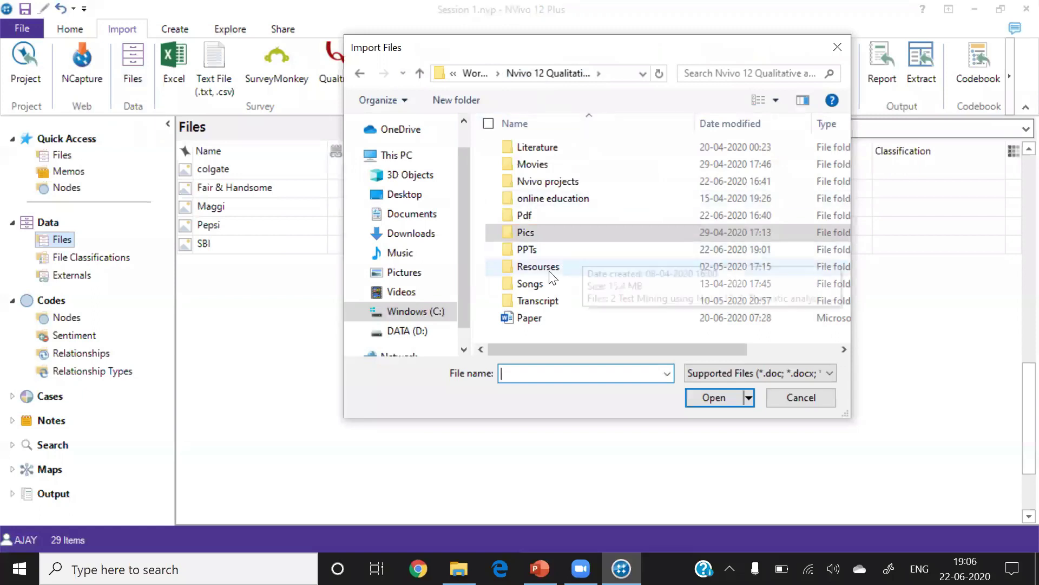
double_click(530, 283)
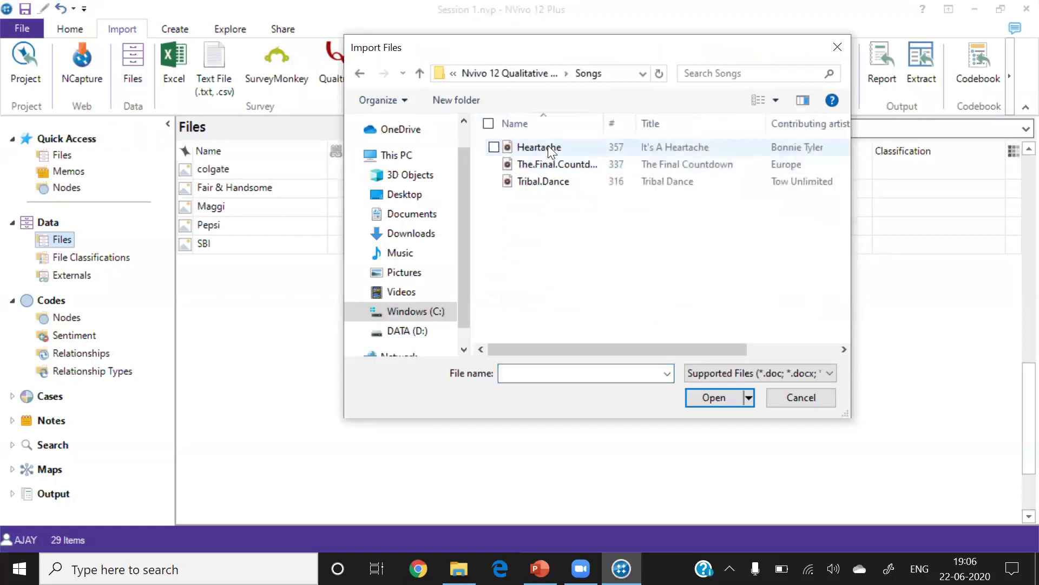
left_click(548, 146)
key("shift+Down")
key("shift+Down")
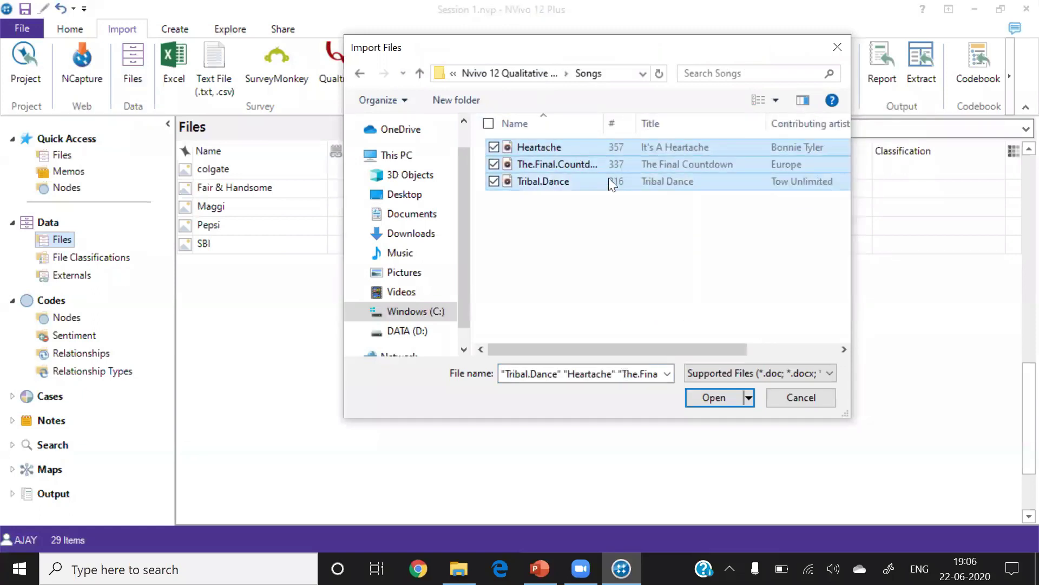
left_click(717, 398)
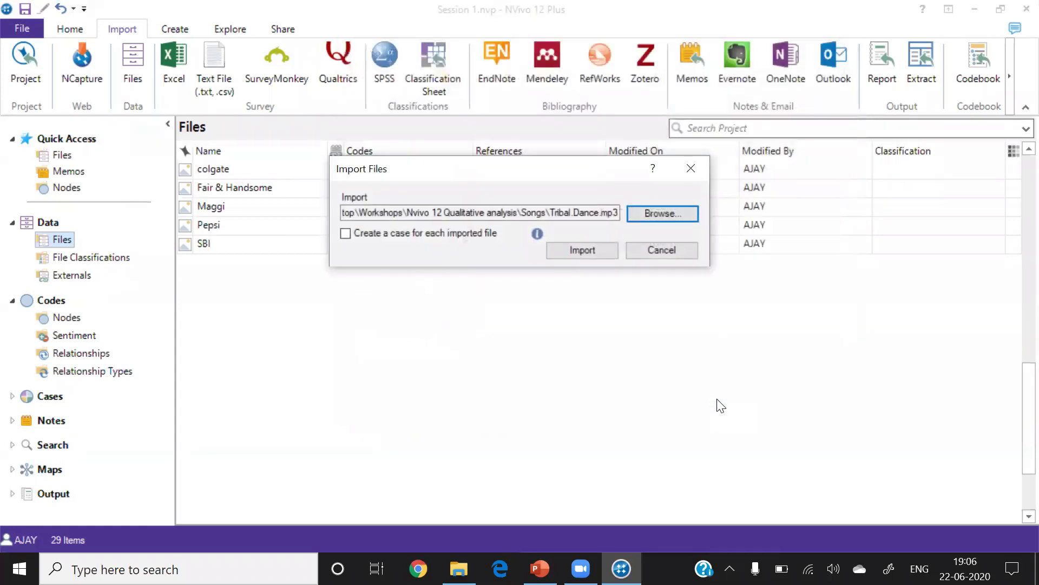
left_click(598, 256)
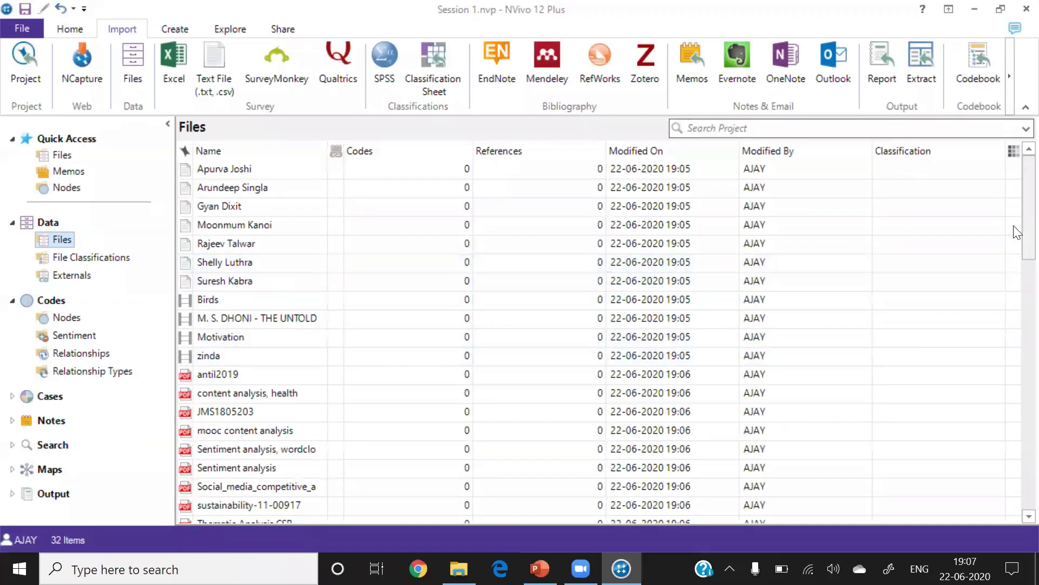
left_click_drag(1017, 265, 1017, 220)
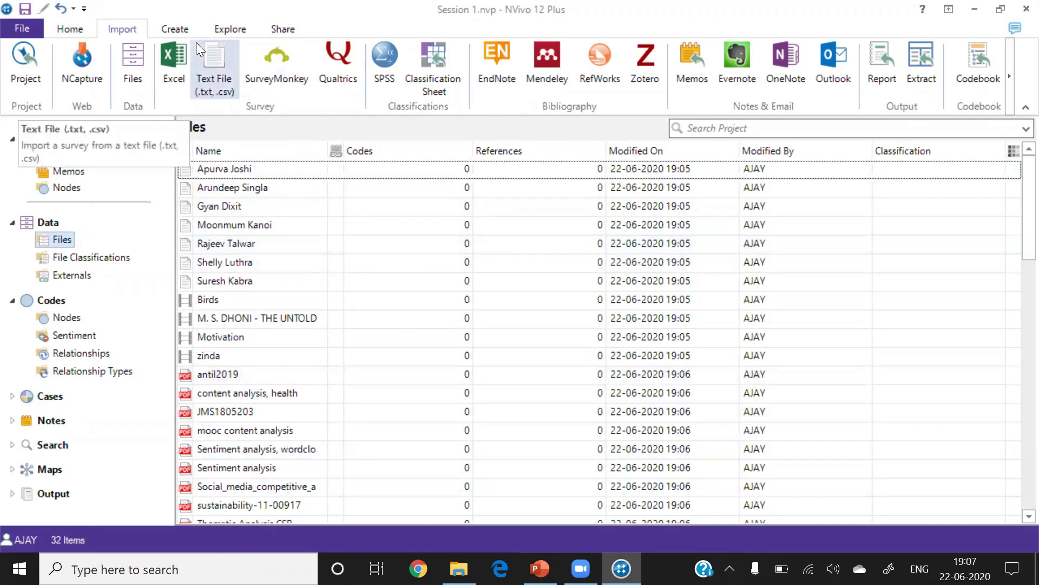
Step: Create two new folders named Pictures and Videos under the project's Files
left_click(180, 30)
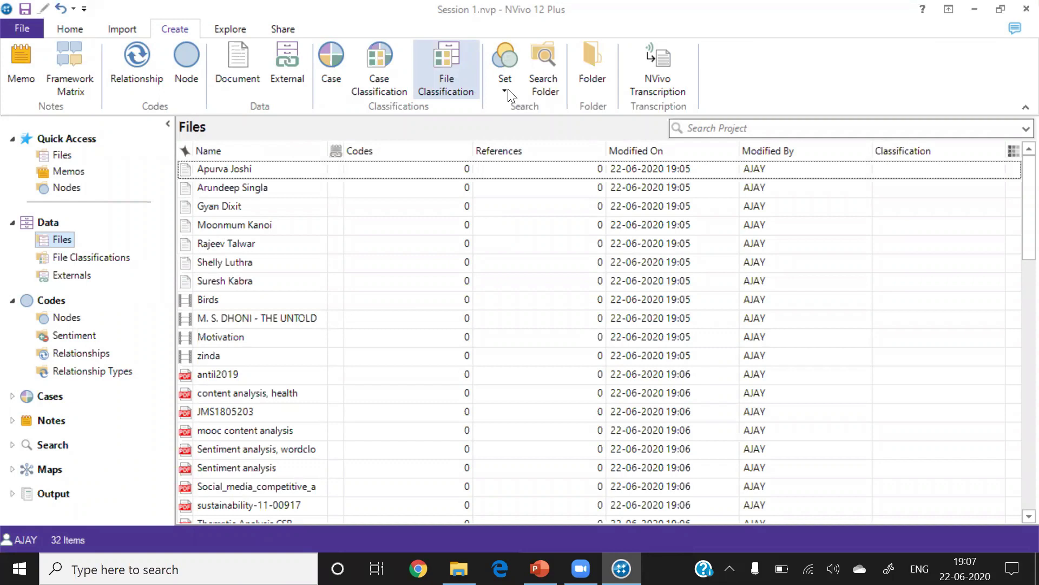
left_click(591, 68)
type("Pictures")
left_click(548, 269)
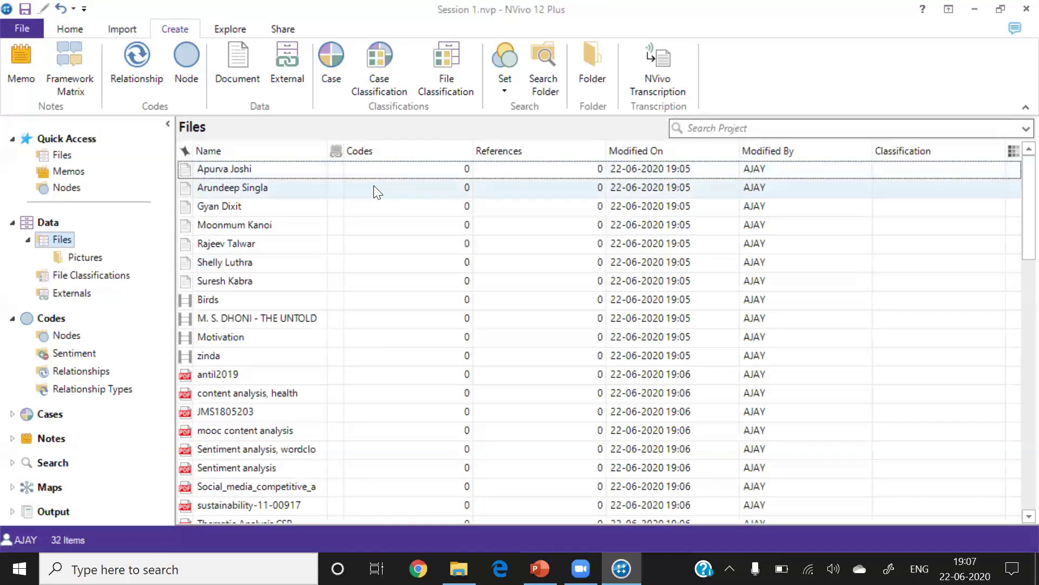
left_click(593, 71)
type("V")
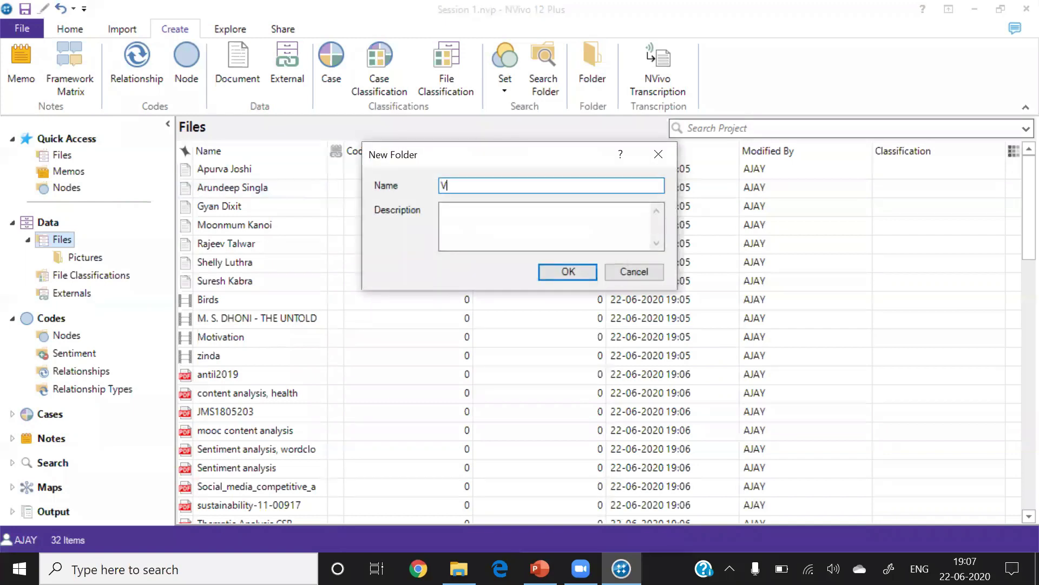
type("ideos")
left_click(562, 271)
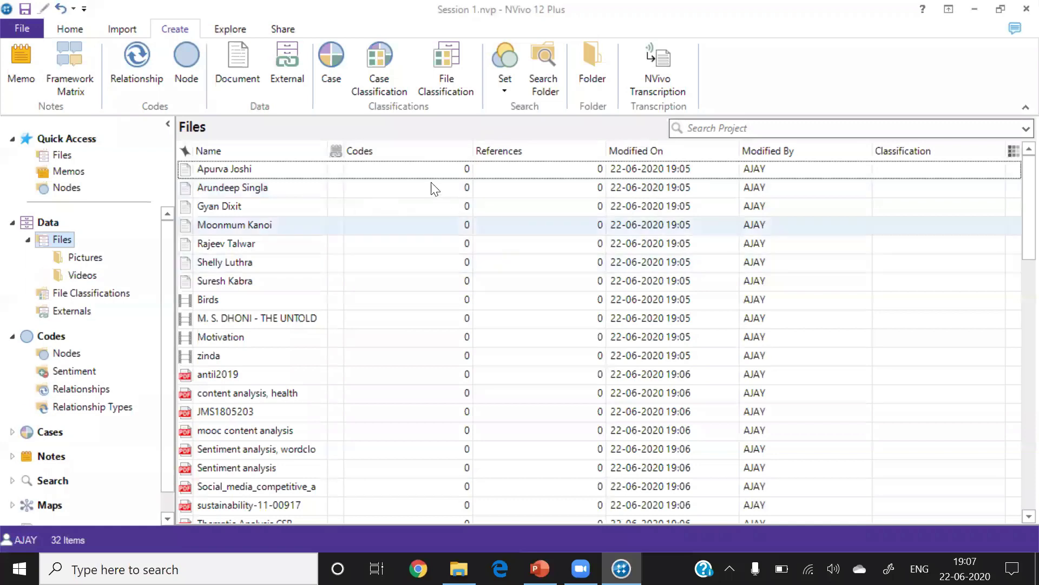
Step: Create two more folders named Transcripts and Pdf files under the project's Files
left_click(583, 77)
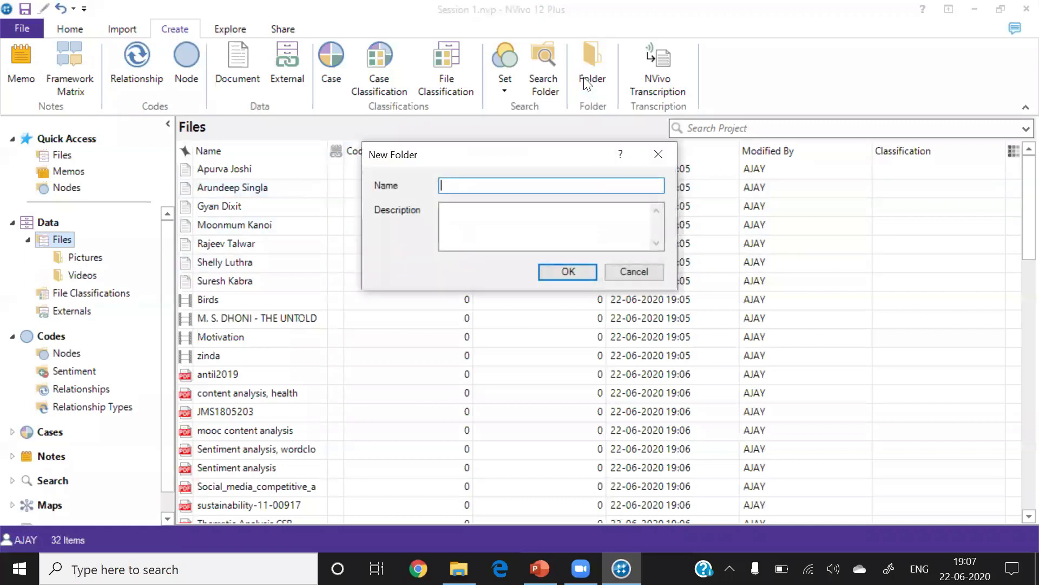
type("Transcripts")
left_click(569, 273)
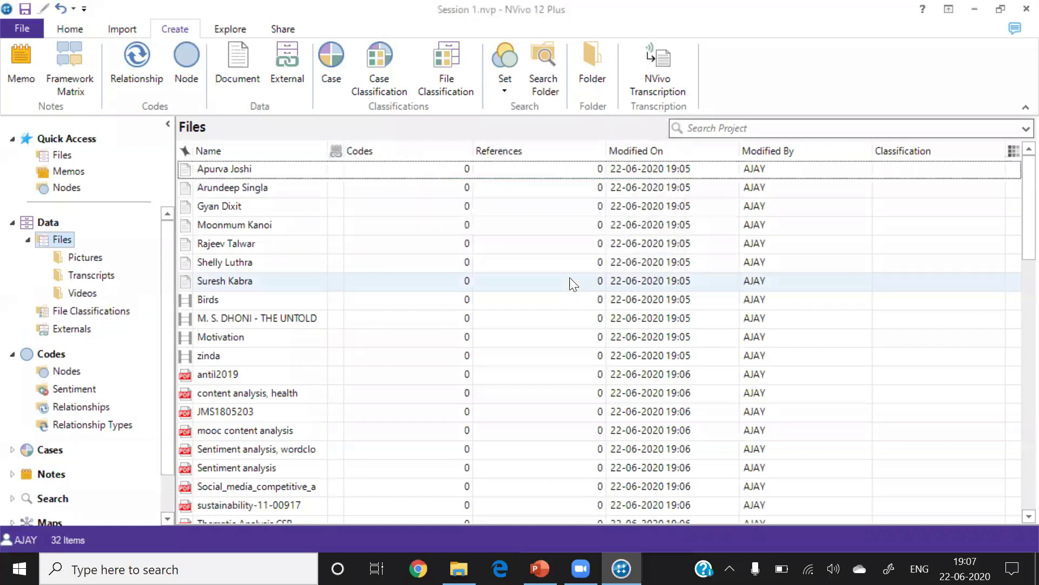
left_click(602, 65)
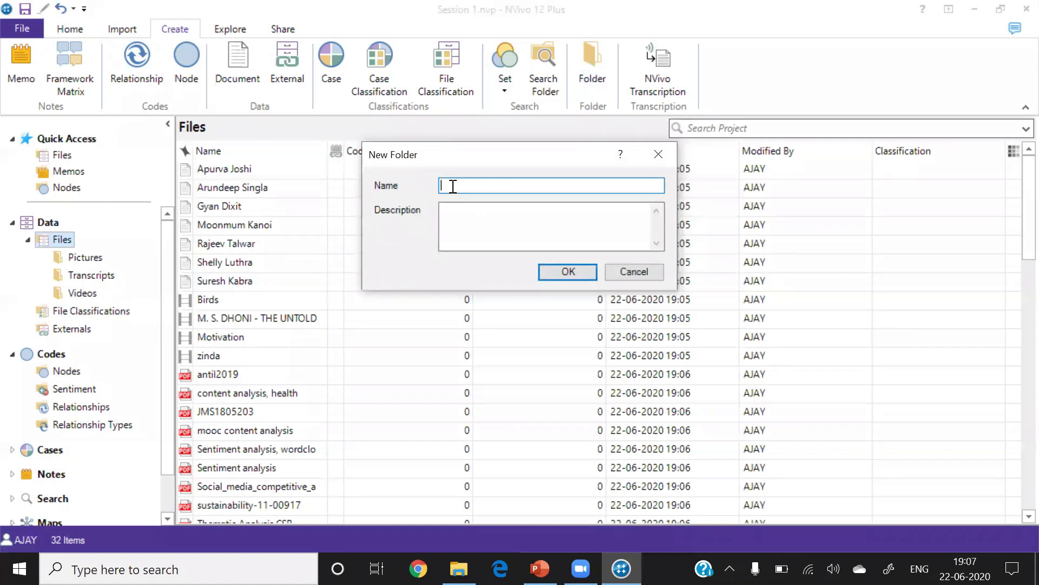
type("Pdf files")
left_click(547, 273)
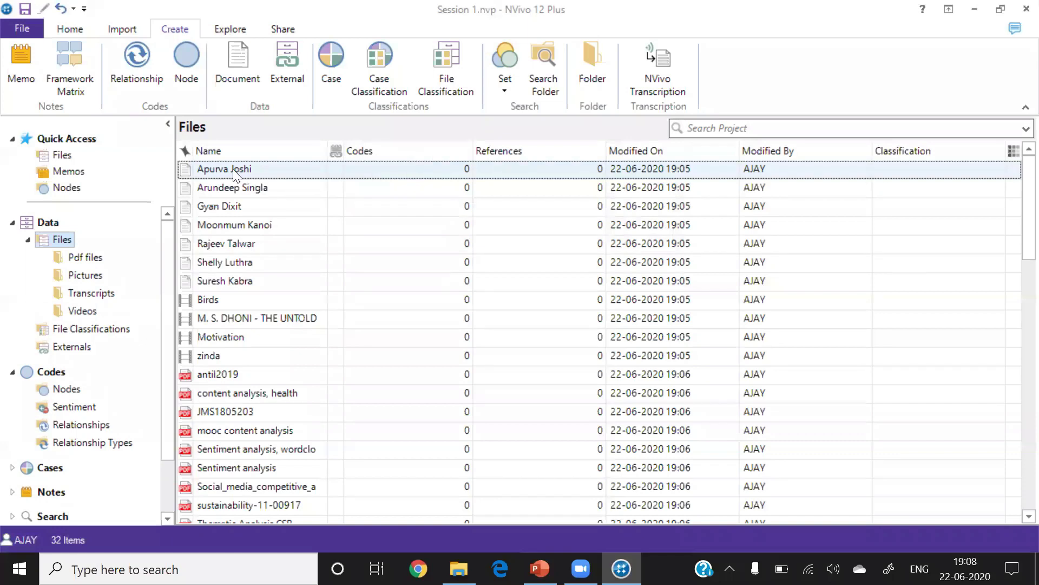
Step: Create another folder named songs under the project's Files
left_click(591, 80)
type("songs")
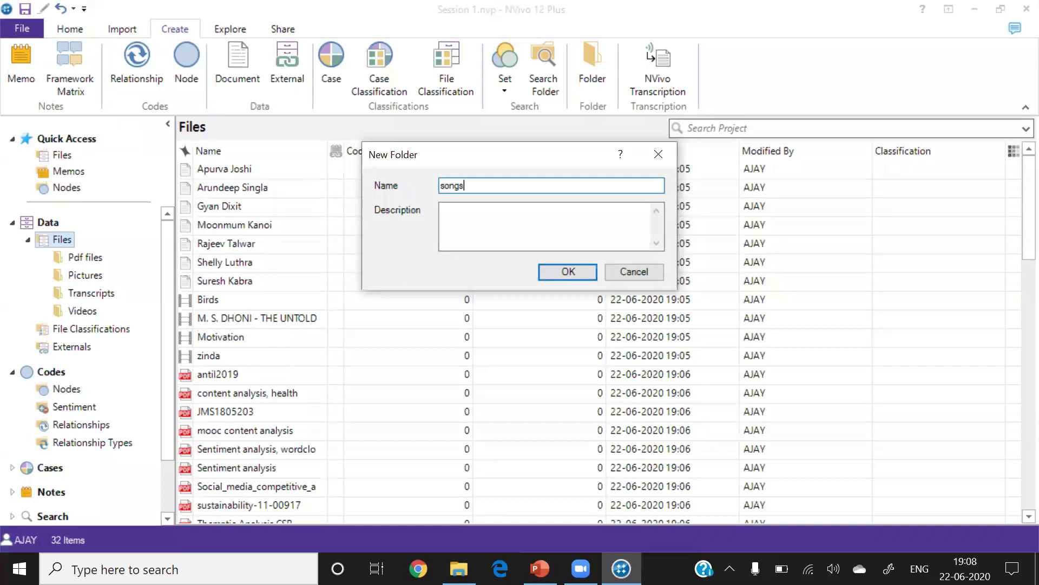
left_click(556, 273)
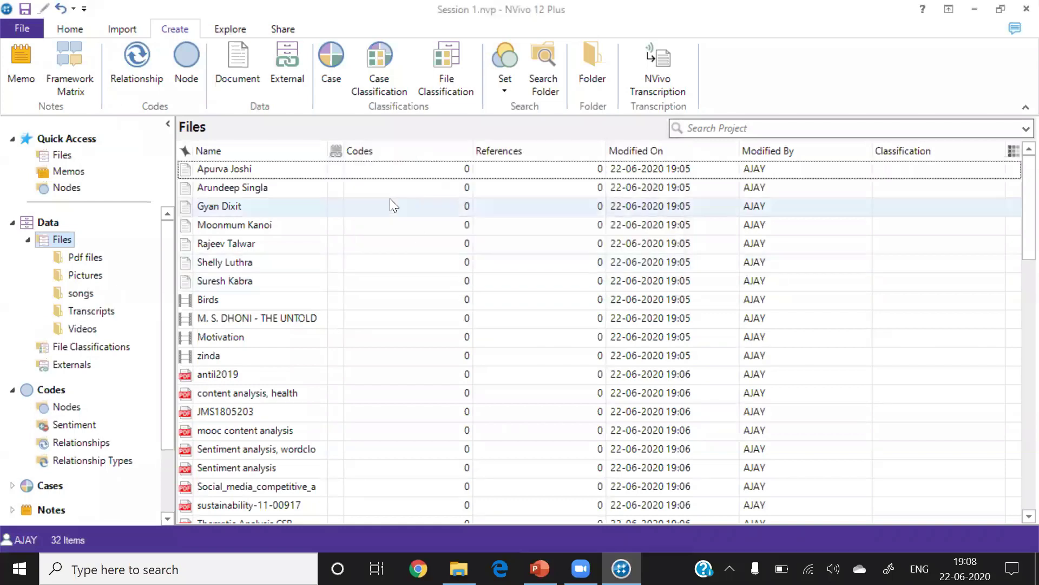
Step: Move all seven interview documents from Files into the Transcripts folder
left_click(261, 168)
key("shift+Down")
key("shift+Down")
key("shift+Down")
key("shift+Down")
key("shift+Down")
key("shift+Down")
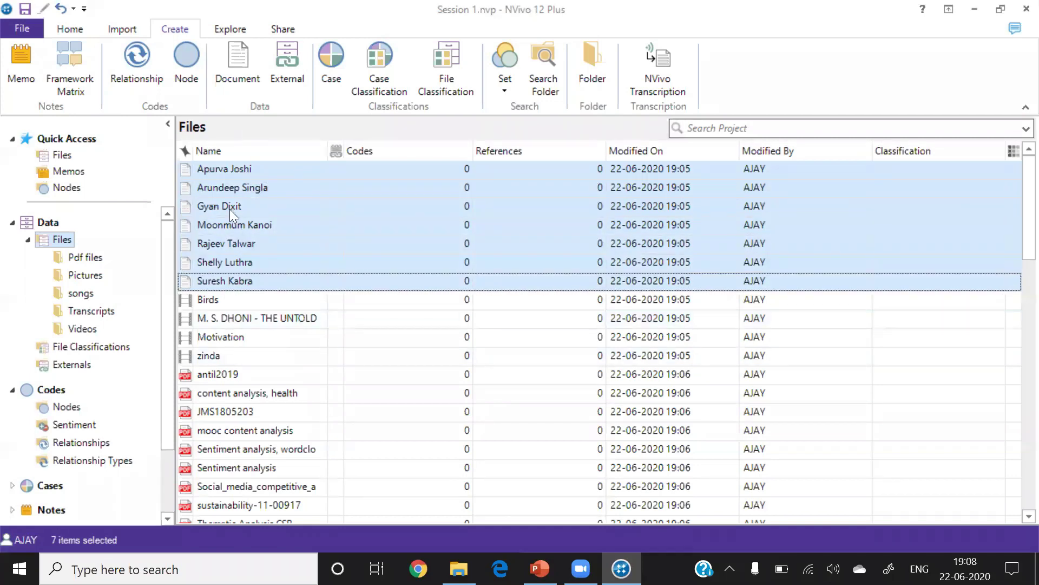
left_click_drag(235, 204, 112, 305)
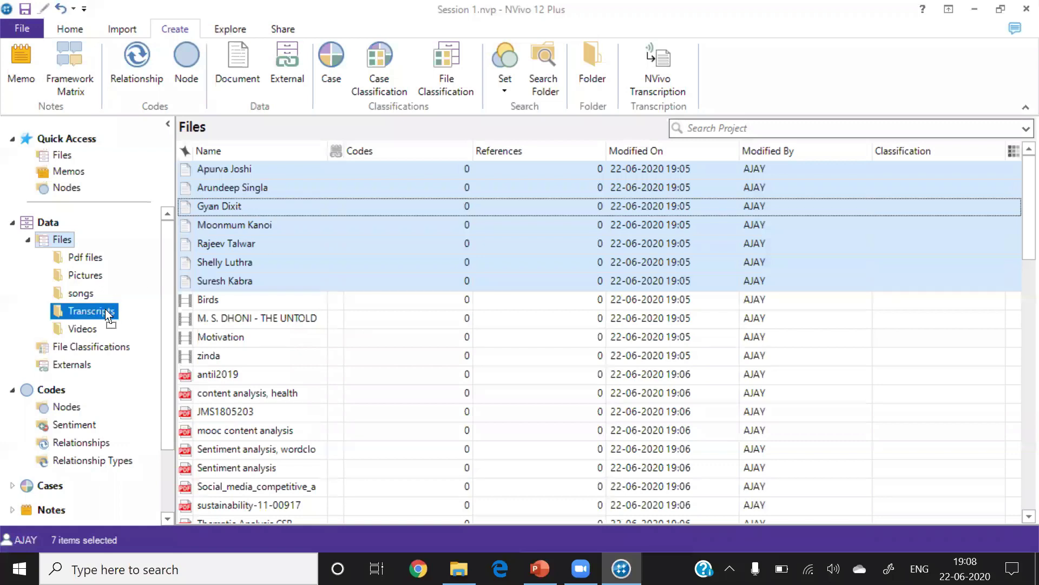
left_click_drag(105, 308, 105, 309)
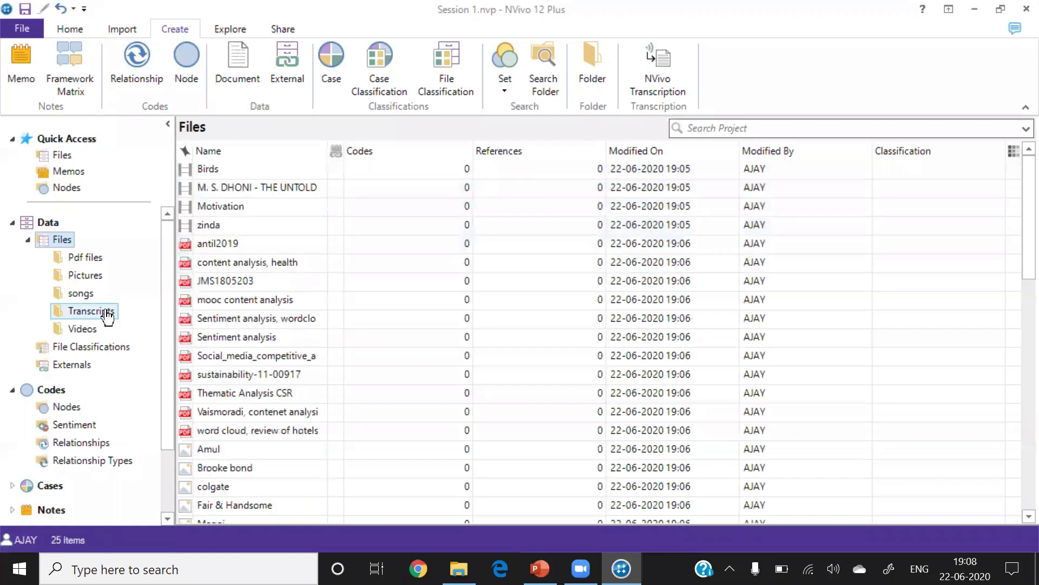
Step: Move the videos Birds, M. S. DHONI - THE UNTOLD STORY, Motivation and zinda into the Videos folder
left_click(204, 175)
key("shift+Down")
key("shift+Down")
key("shift+Down")
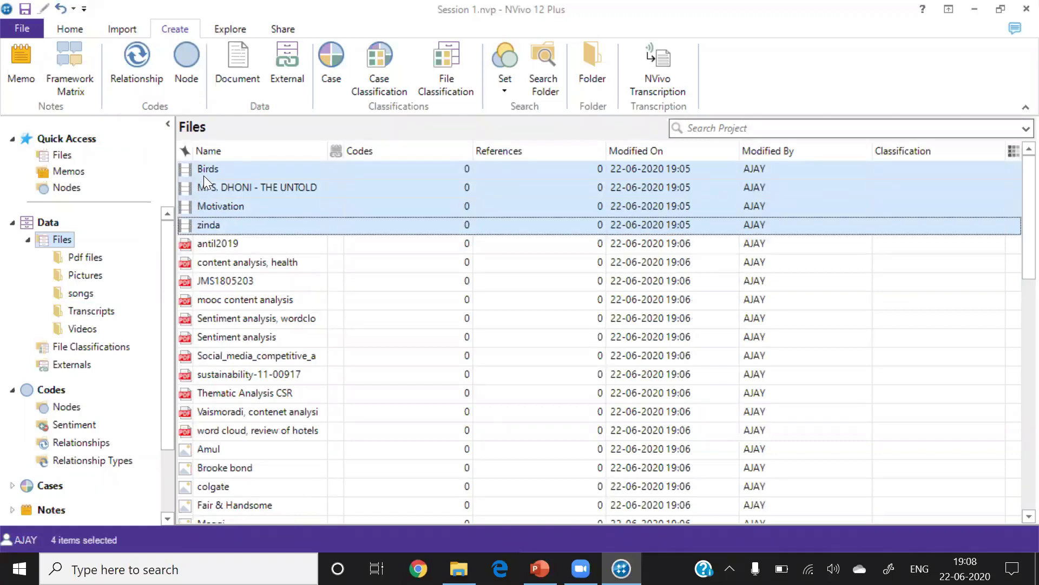
left_click_drag(307, 174, 94, 327)
Step: Move all the PDF articles, from antil2019 through word cloud, review of hotels, into the Pdf files folder
left_click(215, 166)
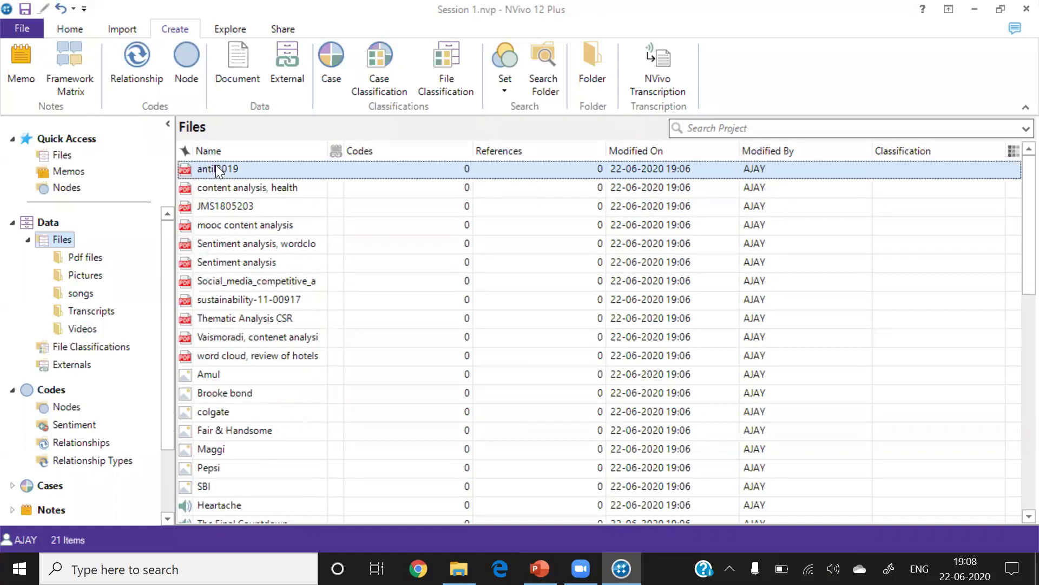
key("shift+Down")
key("shift+Down")
key("shift+Down")
key("shift+Down")
key("shift+Down")
key("shift+Down")
key("shift+Down")
key("shift+Down")
key("shift+Down")
key("shift+Down")
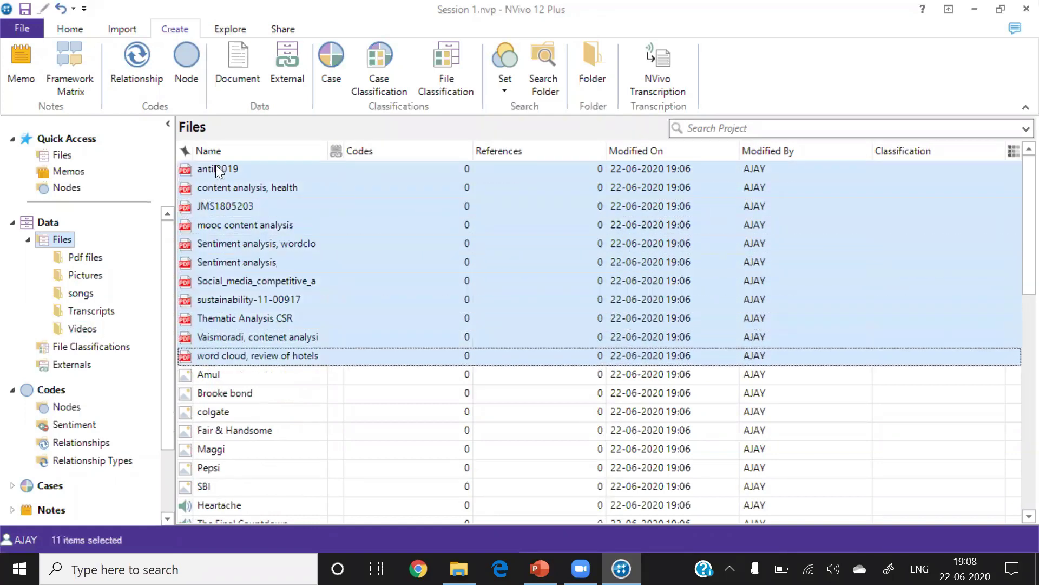
left_click_drag(279, 229, 90, 260)
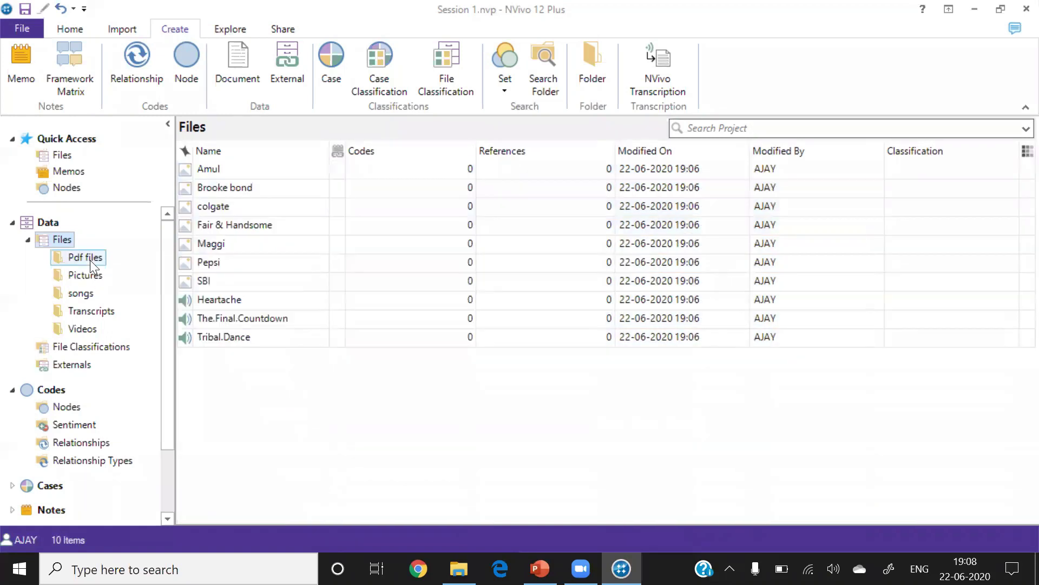
Step: Move all the images, from Amul through SBI, into the Pictures folder
left_click(204, 173)
key("shift+Down")
key("shift+Down")
key("shift+Down")
key("shift+Down")
key("shift+Down")
key("shift+Down")
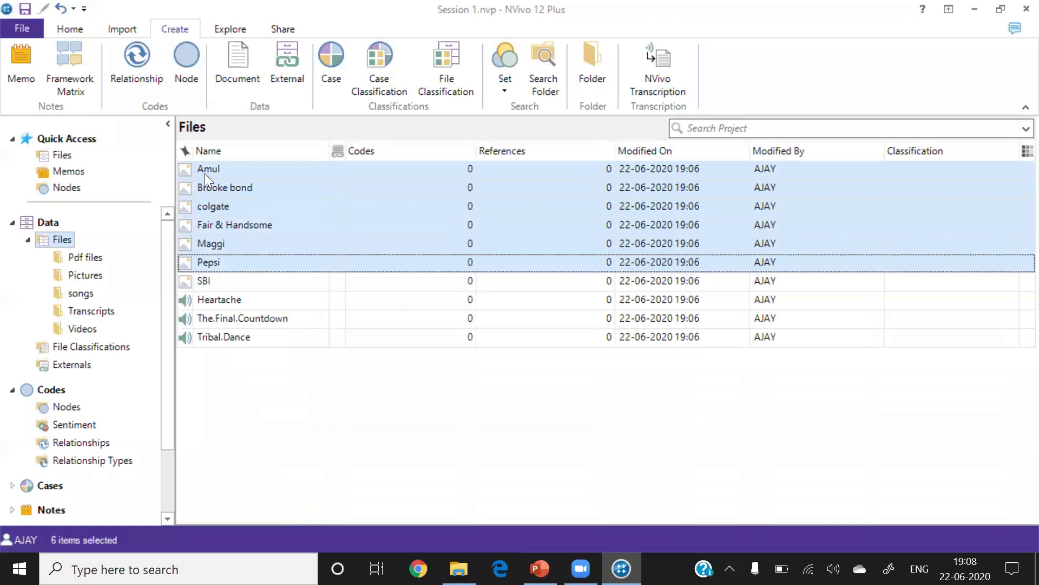
left_click_drag(294, 182, 93, 280)
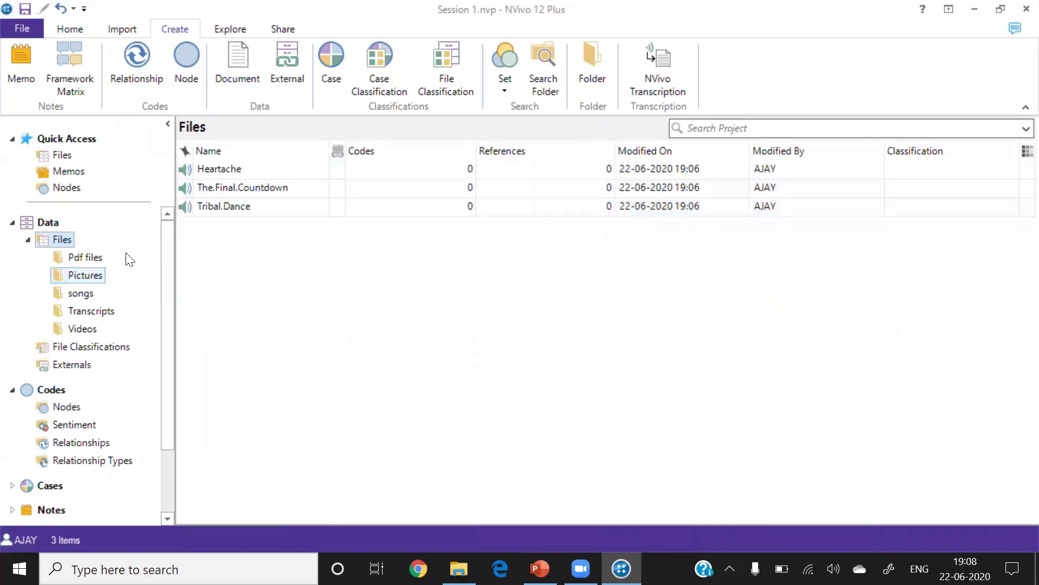
Step: Move the audio files Heartache, The.Final.Countdown and Tribal.Dance into the songs folder
left_click(212, 175)
key("shift+Down")
key("shift+Down")
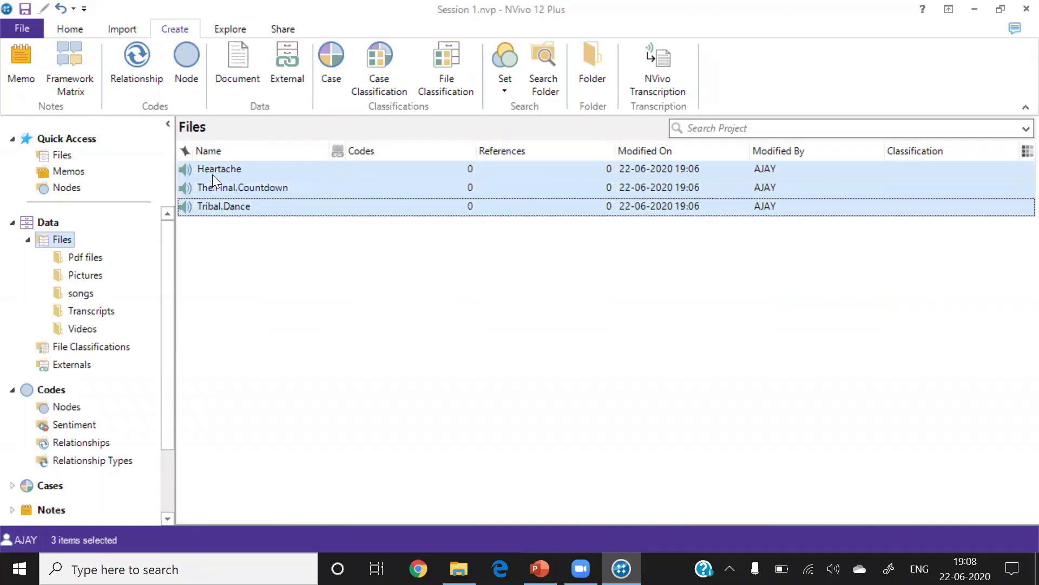
left_click_drag(253, 175, 90, 302)
key("shift+Down")
key("shift+Down")
left_click_drag(324, 171, 85, 294)
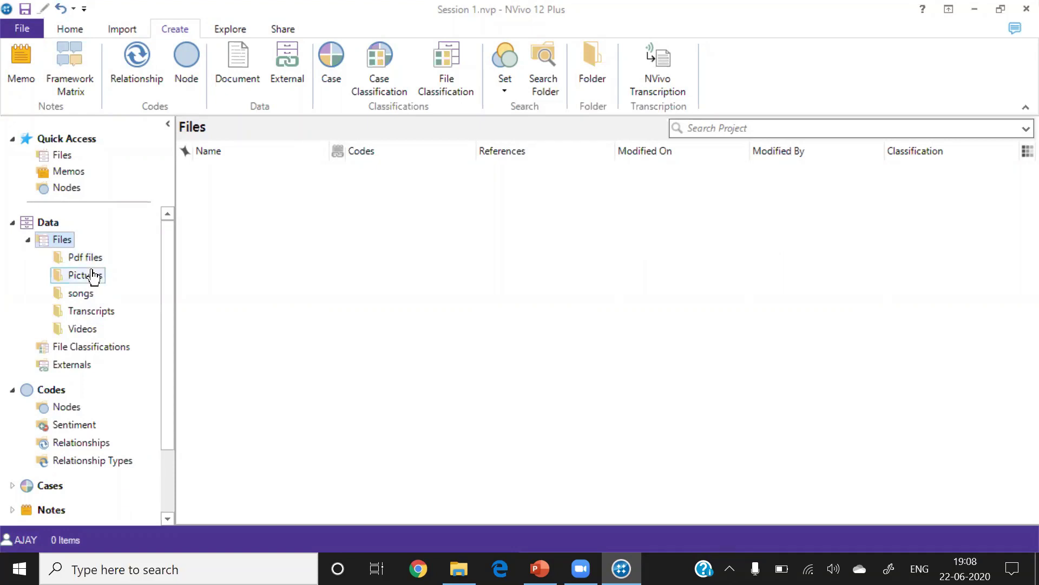
left_click(107, 313)
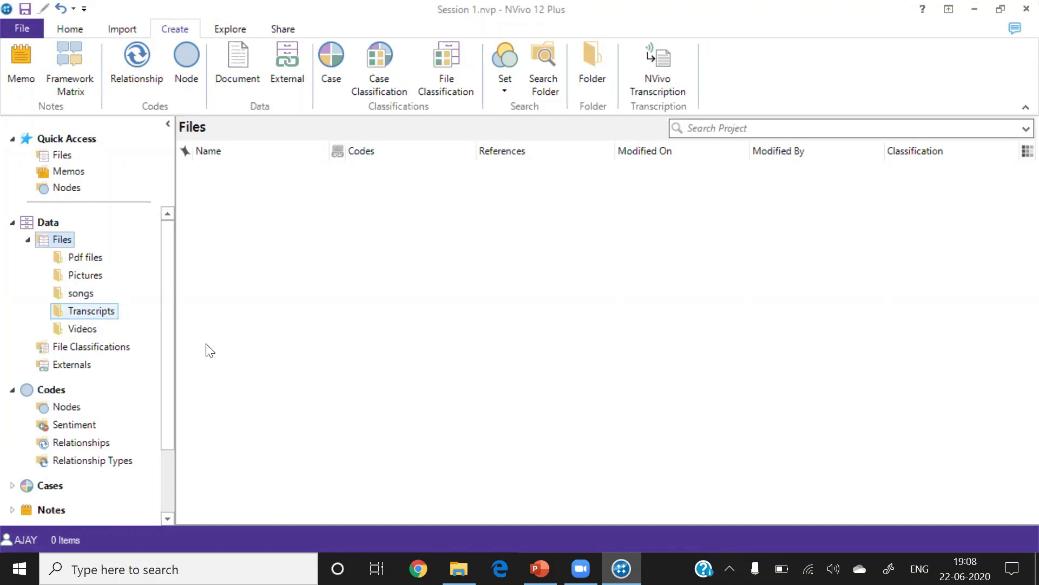
Step: Review the contents of the songs, Pictures, Pdf files, Videos and Transcripts folders
left_click(80, 295)
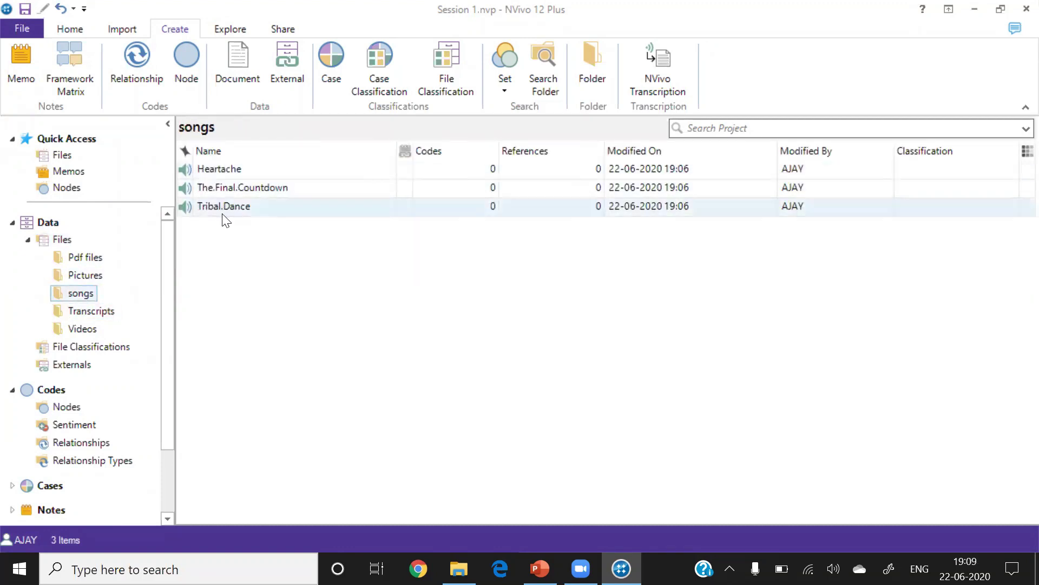
left_click(90, 278)
left_click(81, 258)
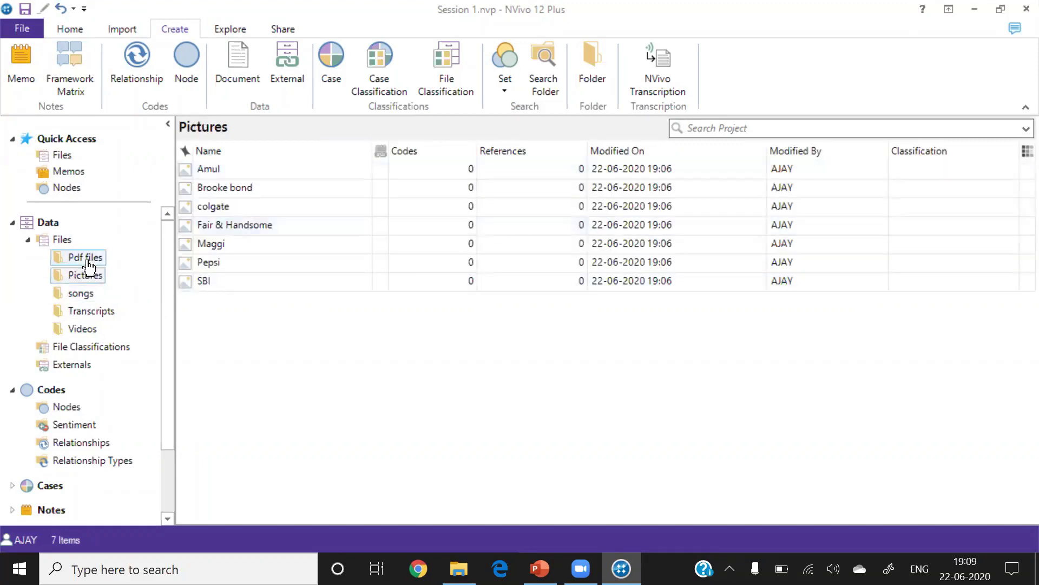
left_click(81, 328)
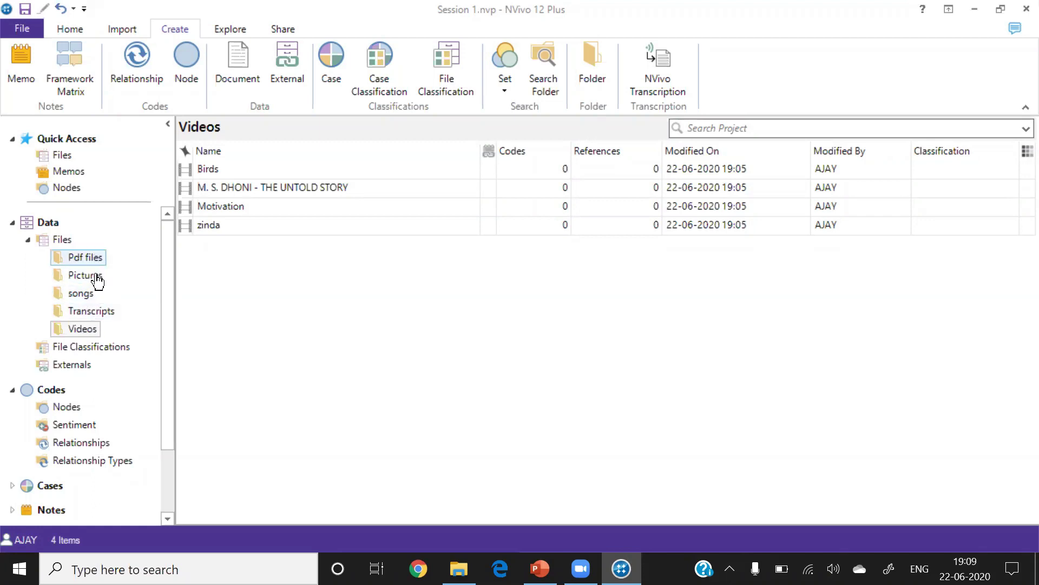
left_click(93, 318)
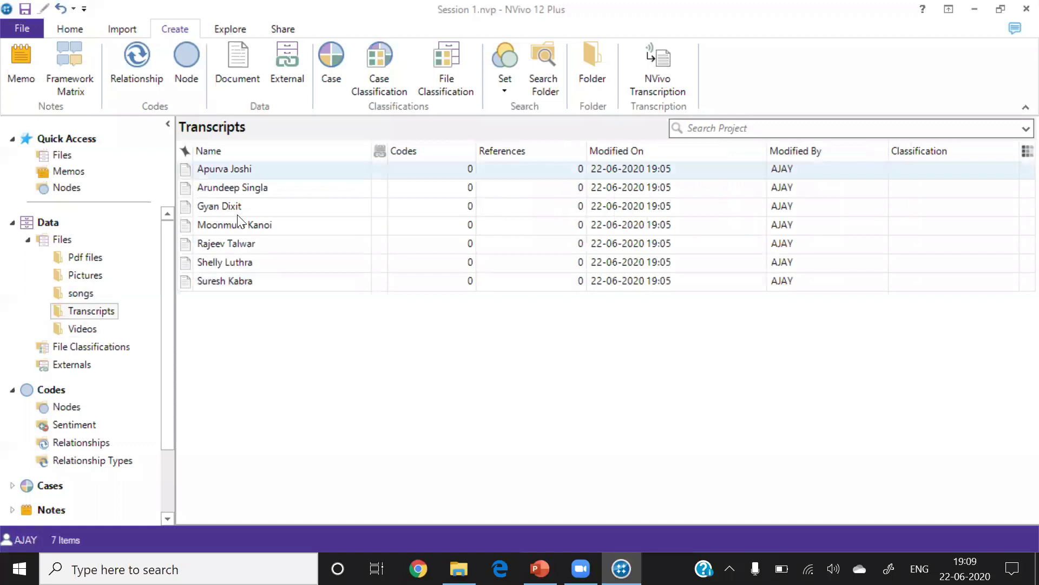
Step: View the first two interview documents in the Transcripts folder, and close both
left_click(227, 172)
double_click(228, 172)
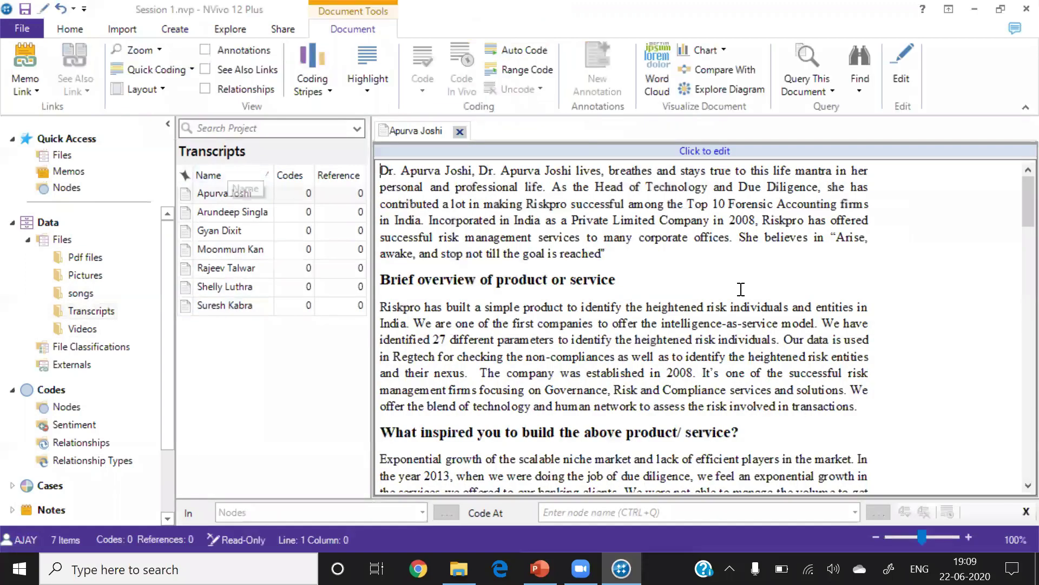
left_click(228, 210)
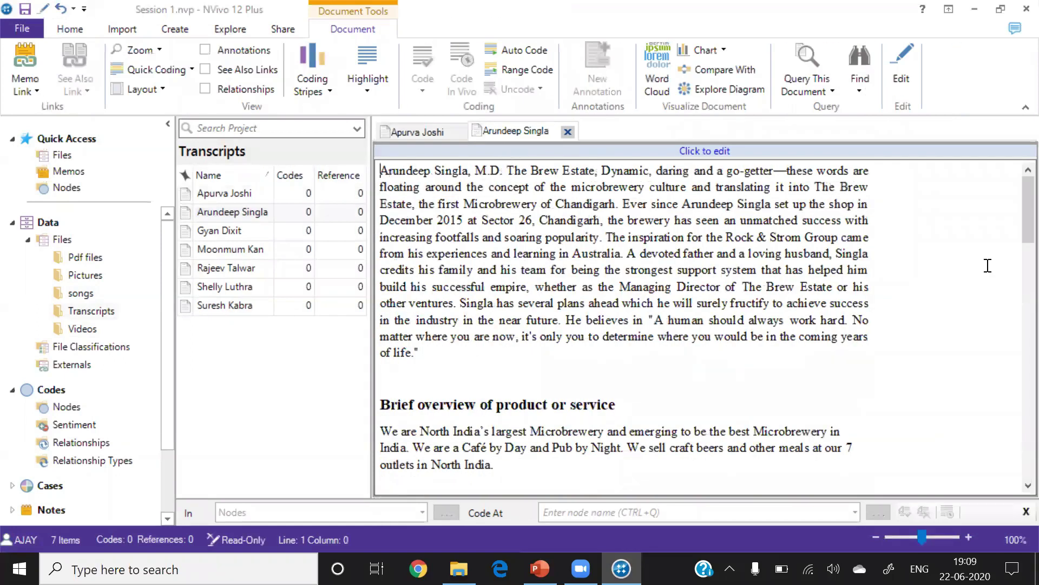
mouse_move(1016, 221)
left_mouse_down()
mouse_move(1017, 460)
mouse_move(1028, 211)
left_mouse_up()
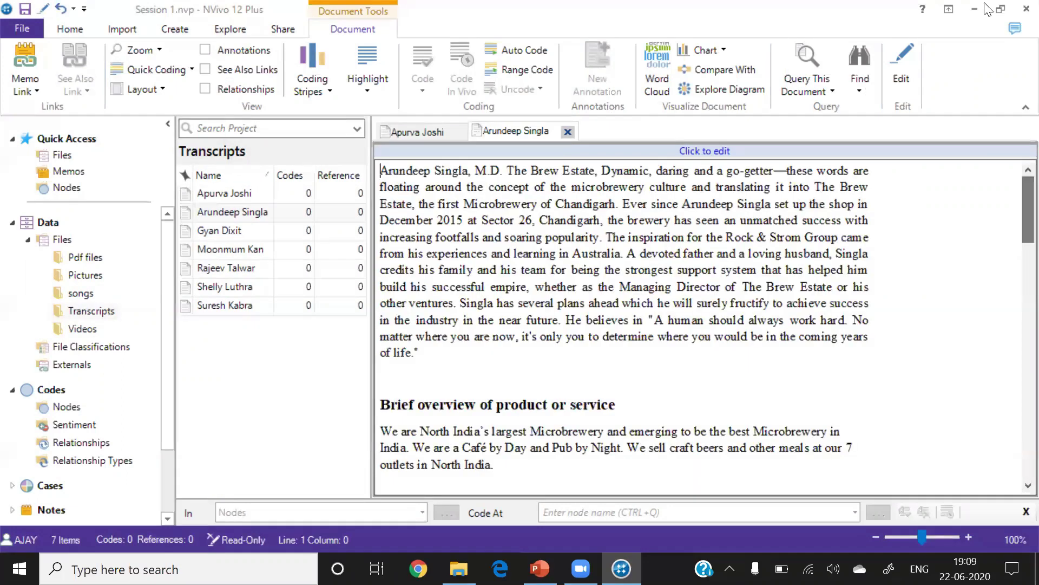
left_click(567, 130)
left_click(459, 132)
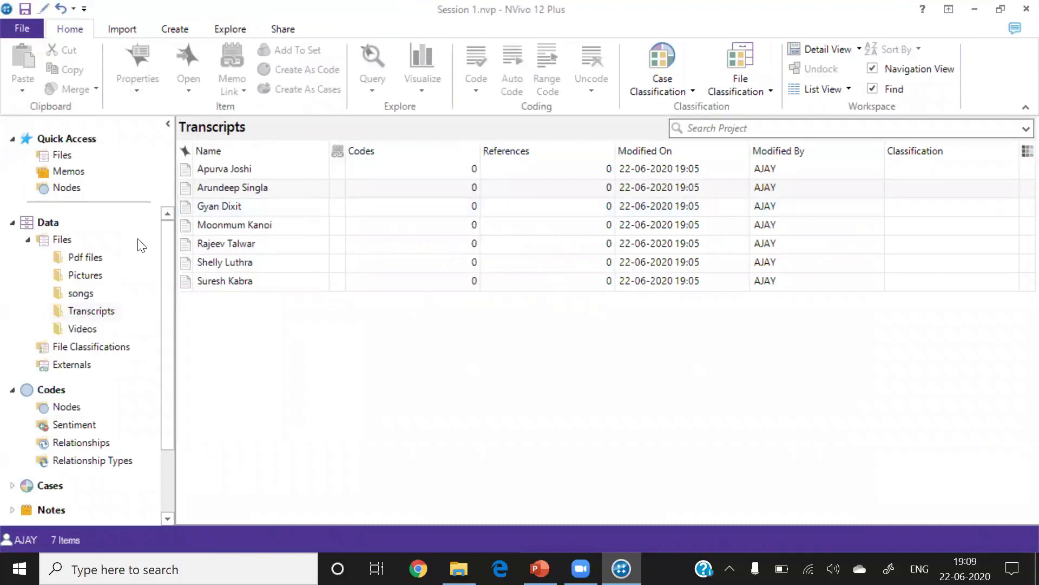
left_click(229, 169)
key("shift+Down")
key("shift+Down")
key("shift+Down")
key("shift+Down")
key("shift+Down")
key("shift+Down")
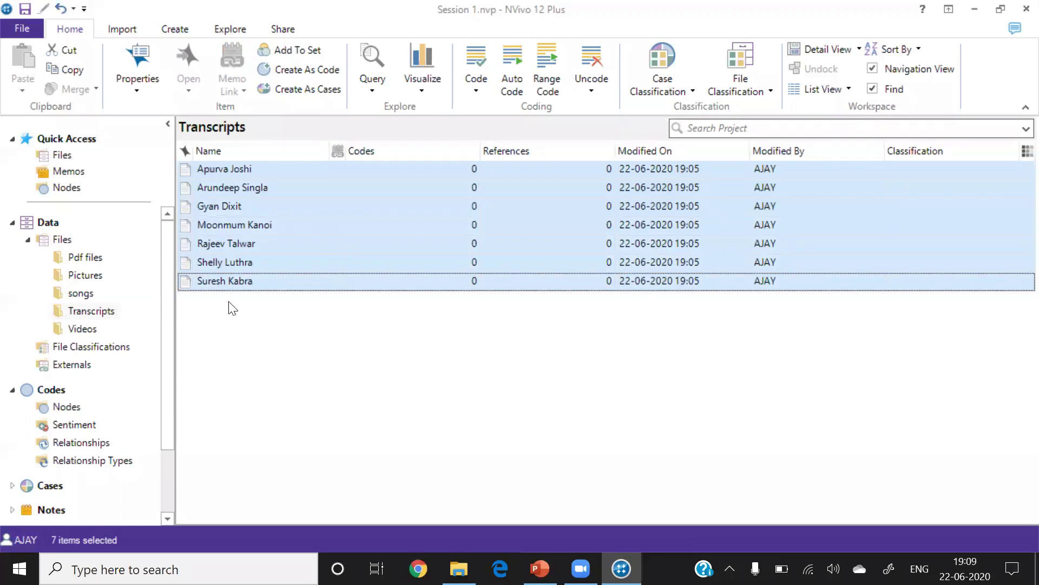
right_click(292, 230)
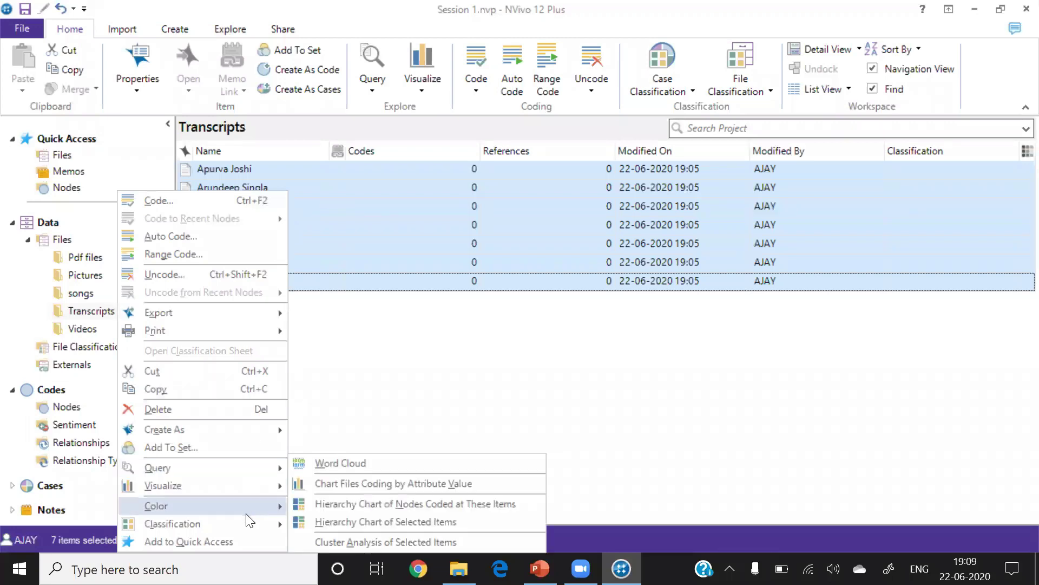
mouse_move(246, 524)
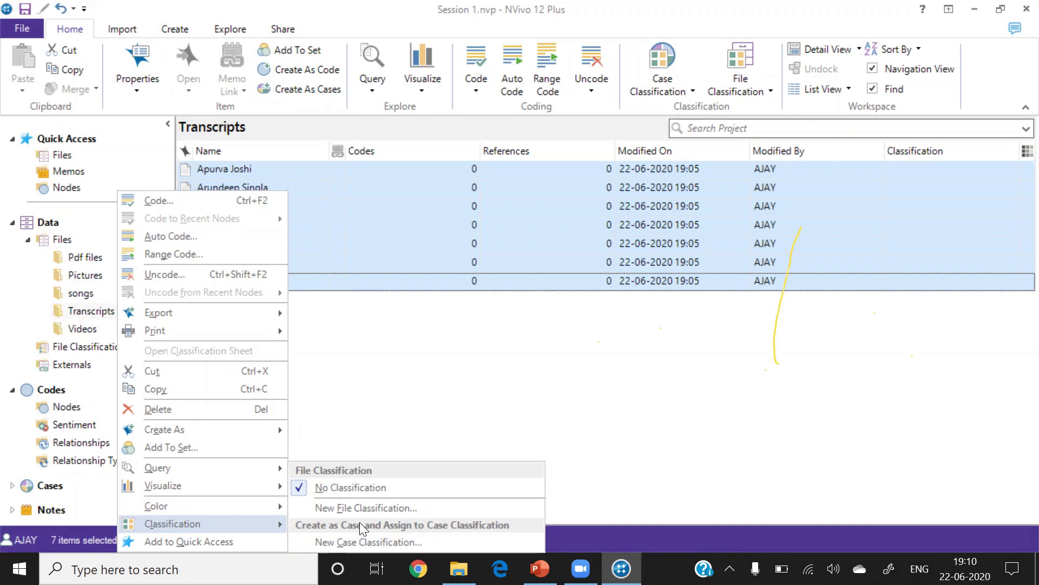
Step: Create cases from all seven transcripts and assign them to a new case classification named Demographis
left_click(249, 175)
key("shift+Down")
key("shift+Down")
key("shift+Down")
key("shift+Down")
key("shift+Down")
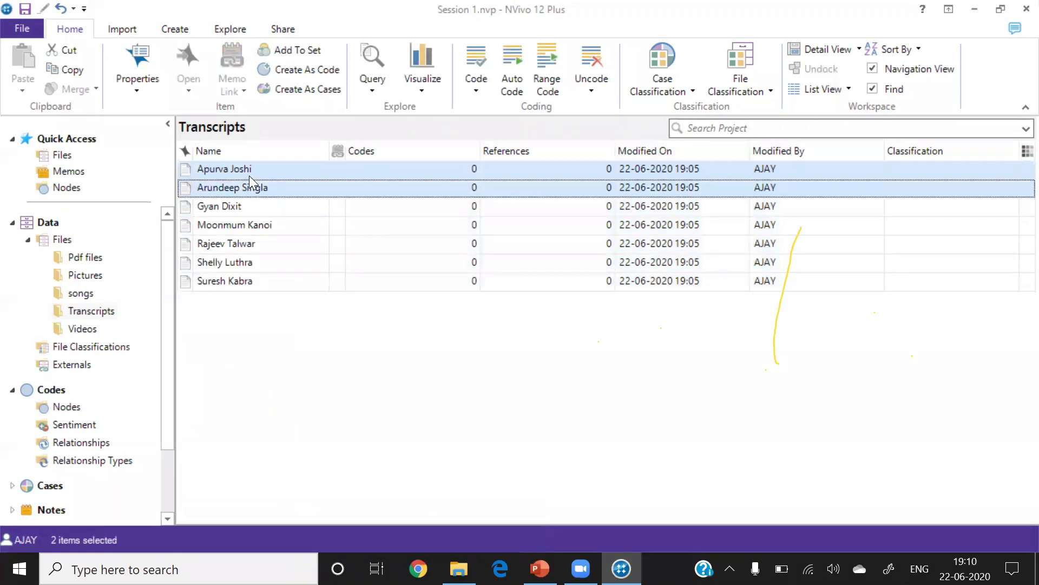
key("shift+Down")
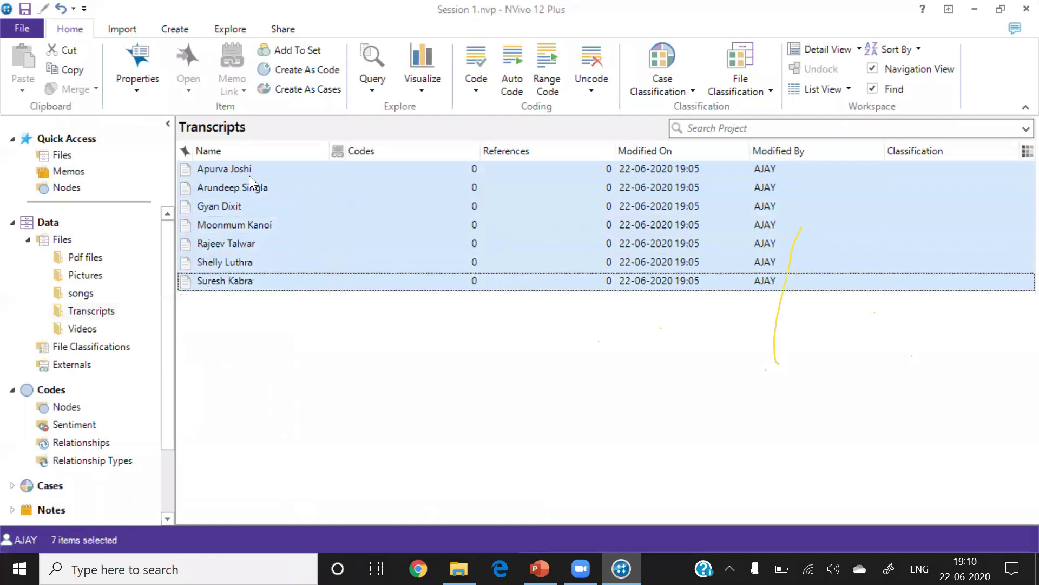
right_click(249, 176)
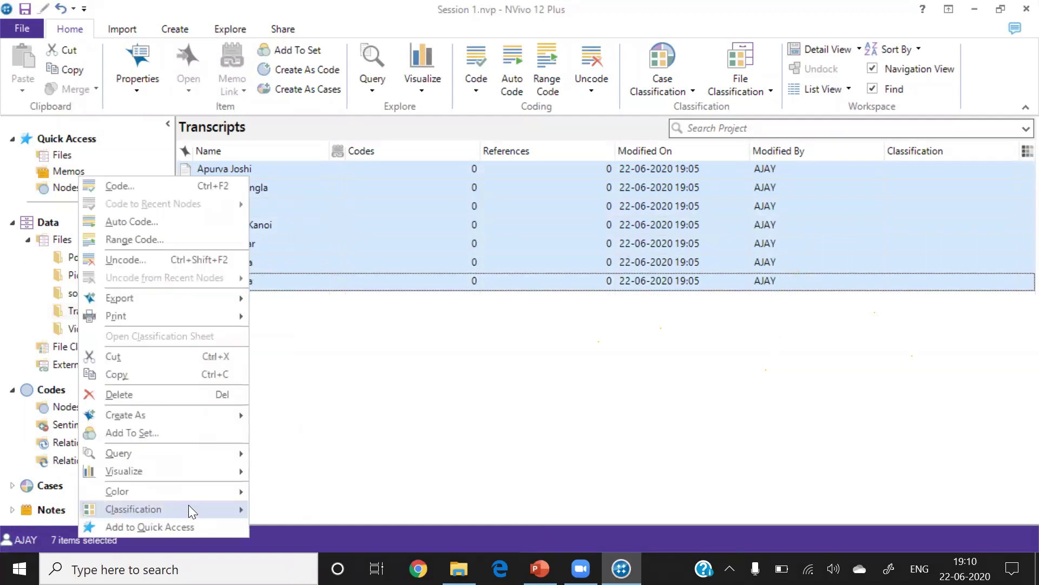
mouse_move(189, 506)
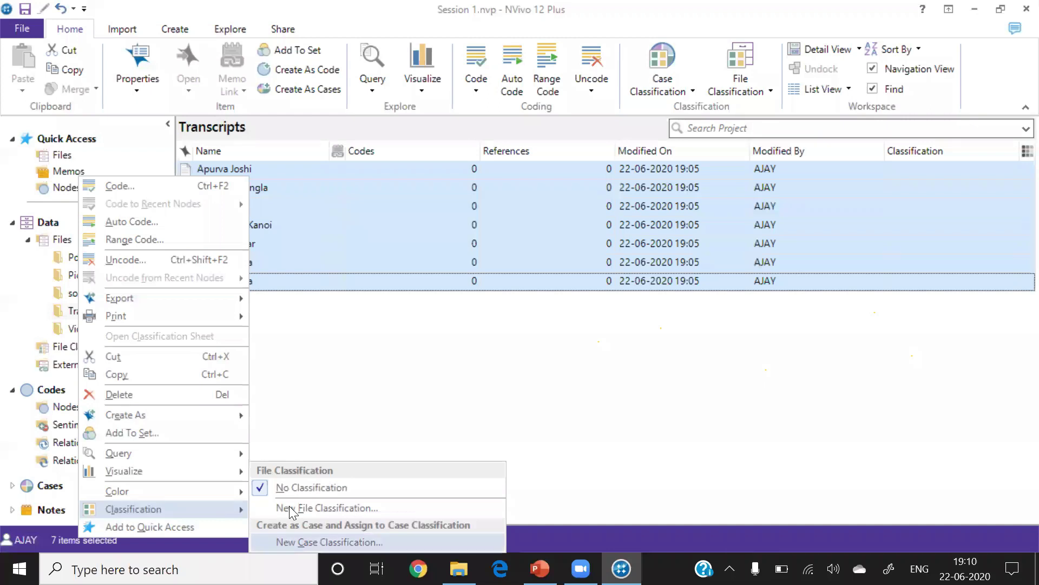
left_click(303, 541)
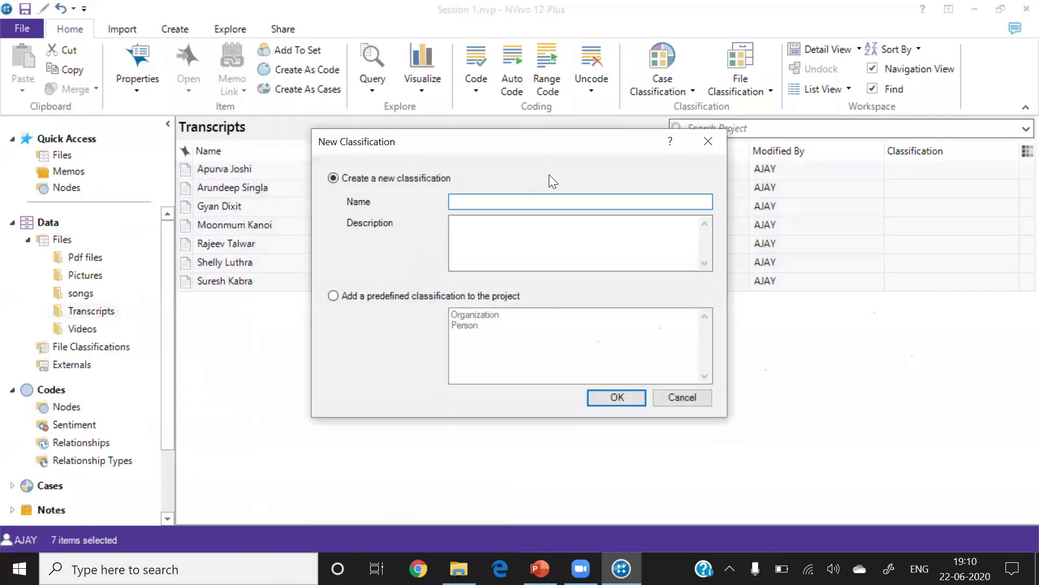
type("De")
type("ographis")
left_click(606, 388)
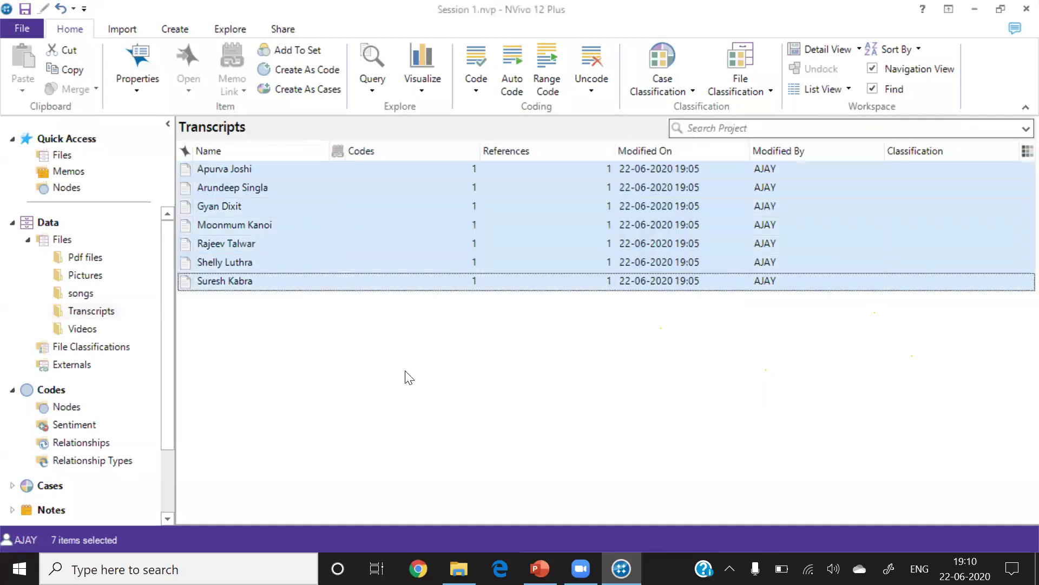
left_click(312, 356)
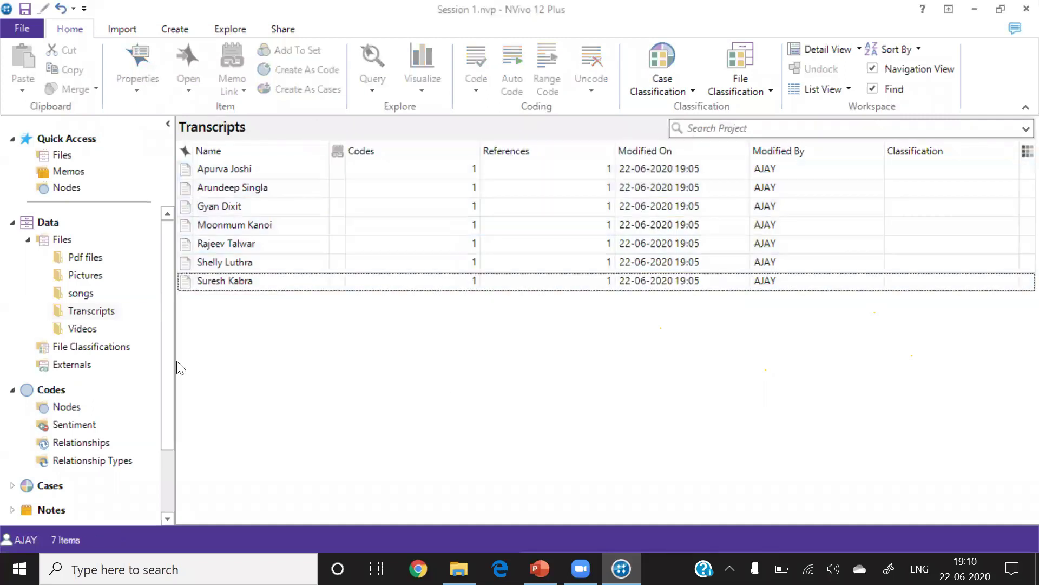
Step: Open the classification sheet of the Demographis case classification
left_click(45, 353)
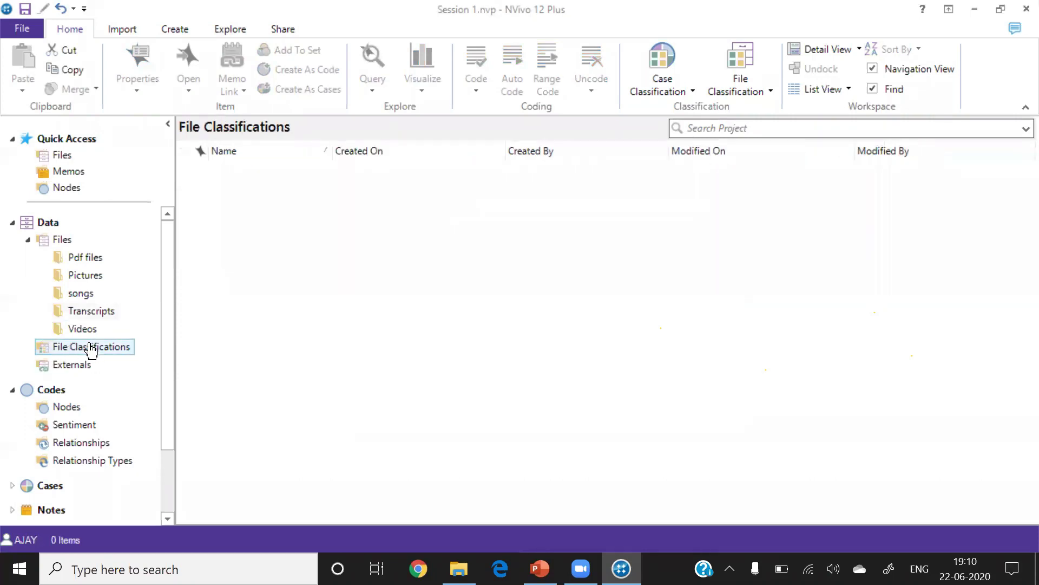
left_click(30, 491)
scroll(163, 517, "down", 2)
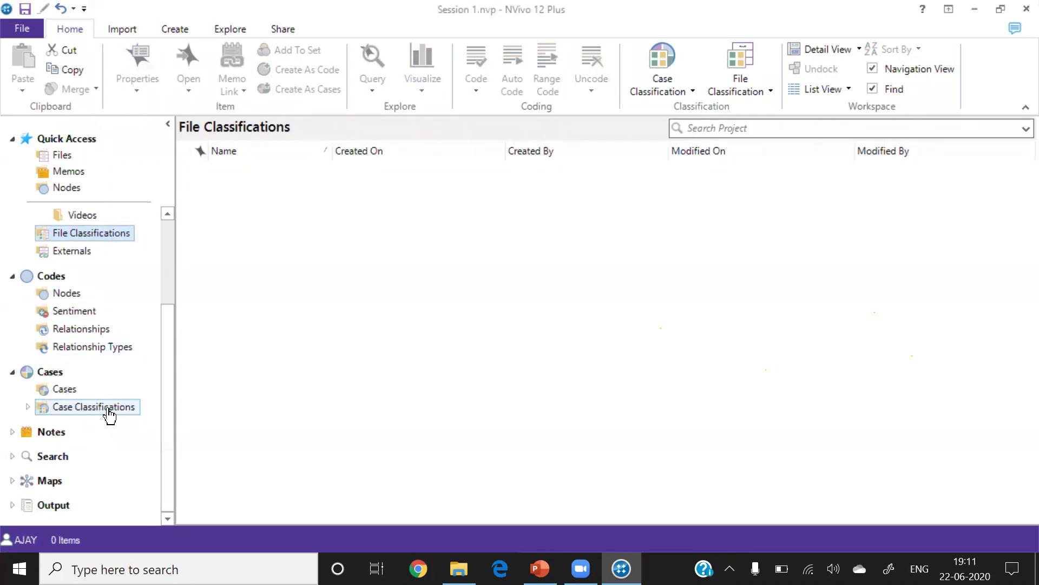
left_click(81, 407)
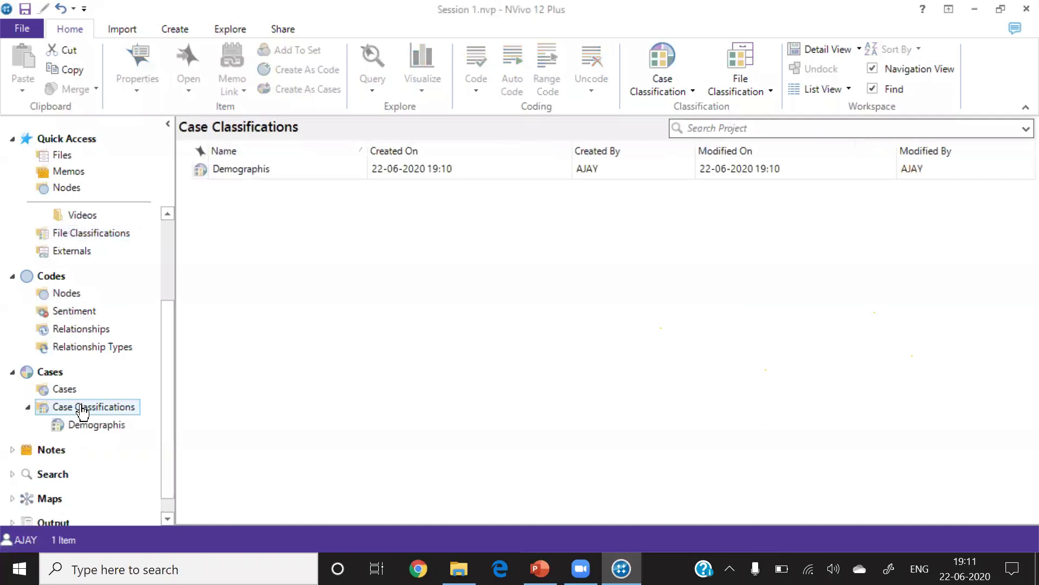
double_click(237, 170)
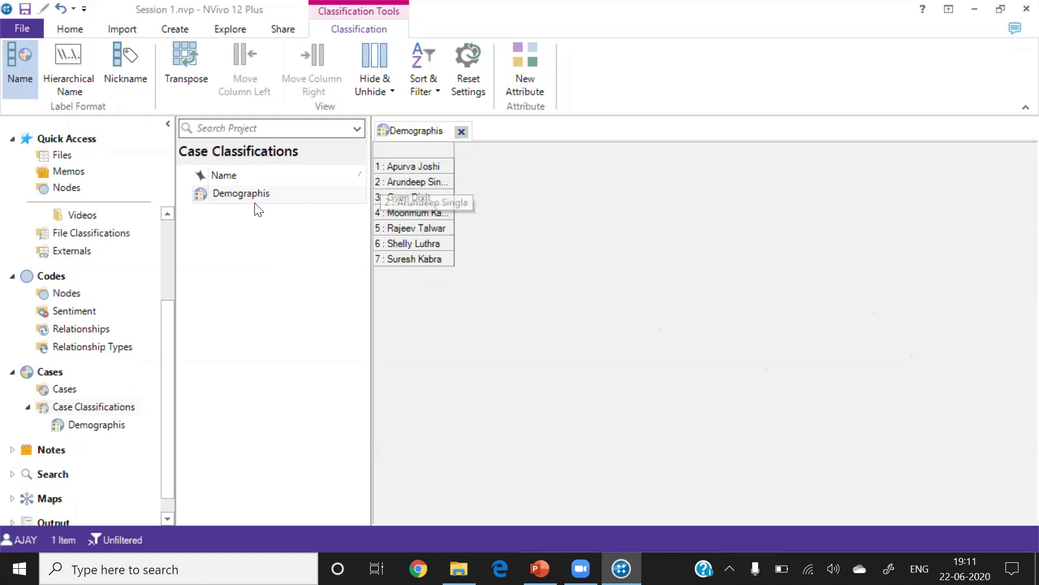
Step: Add a text attribute named Gender to the Demographis classification
right_click(222, 201)
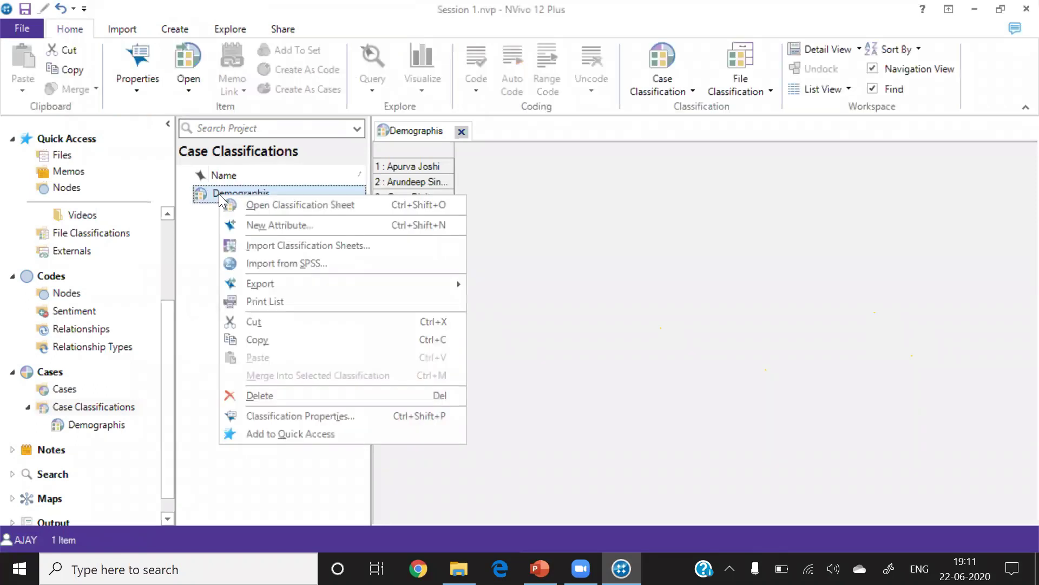
left_click(275, 229)
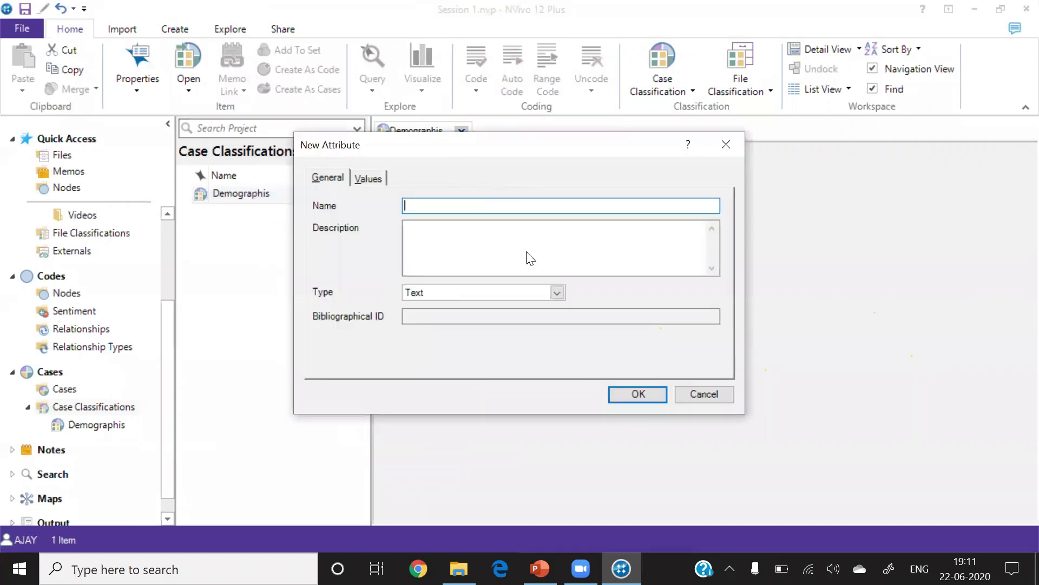
type("Gender")
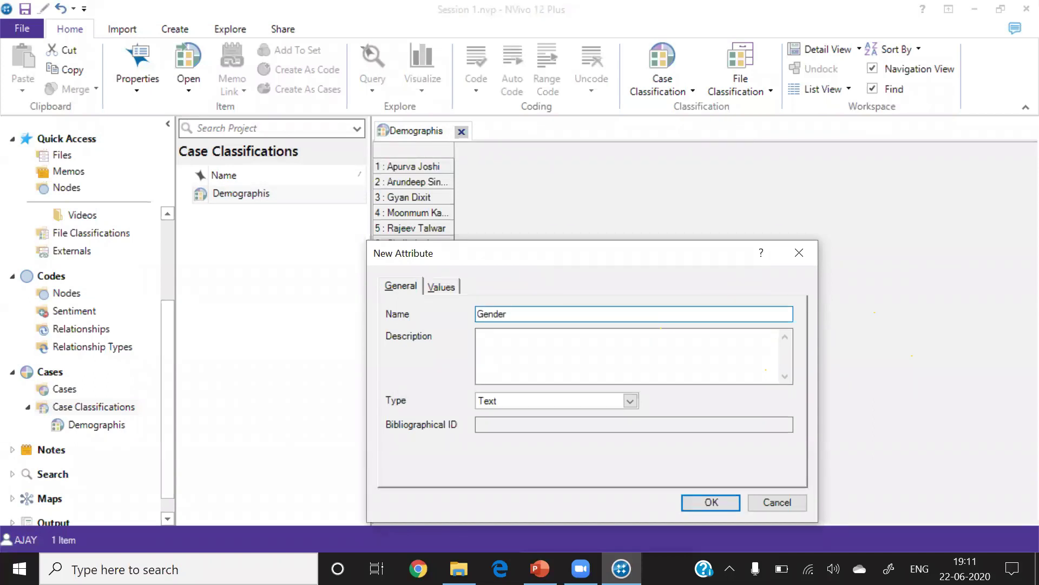
left_click(709, 501)
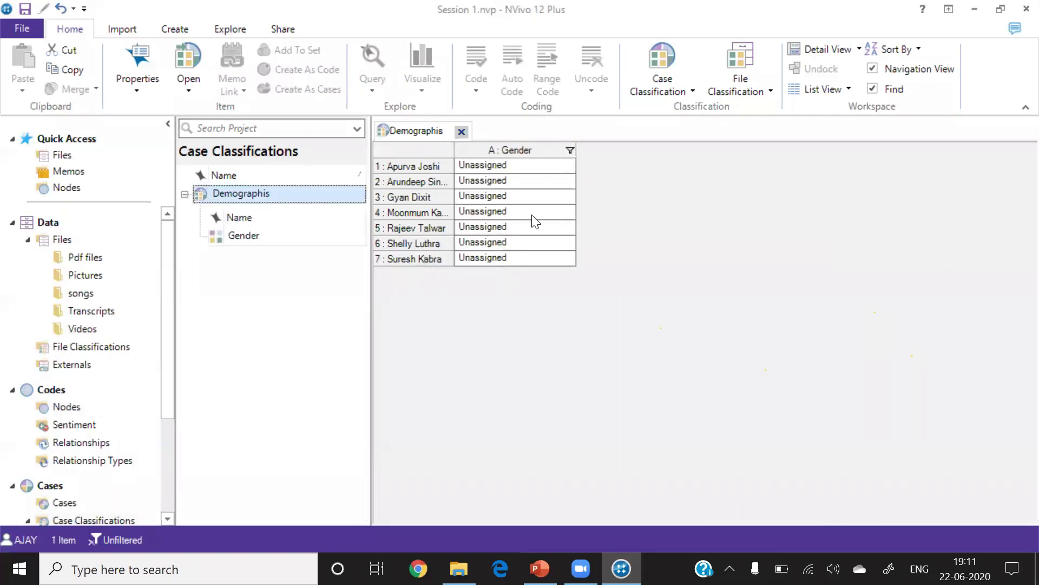
Step: Add the value male to the Gender attribute, keeping Unassigned as the default and the description empty
double_click(232, 236)
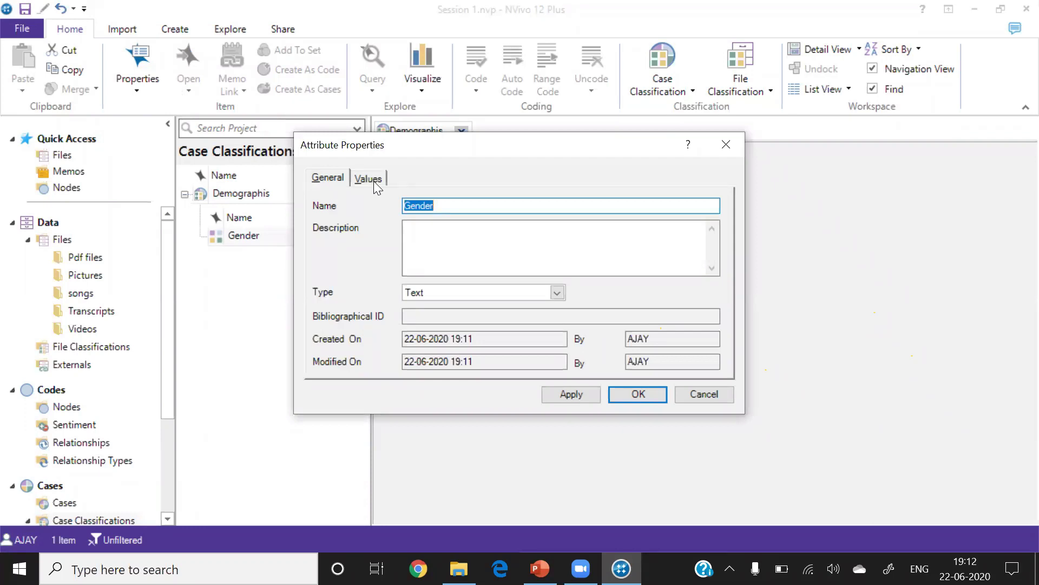
left_click(374, 181)
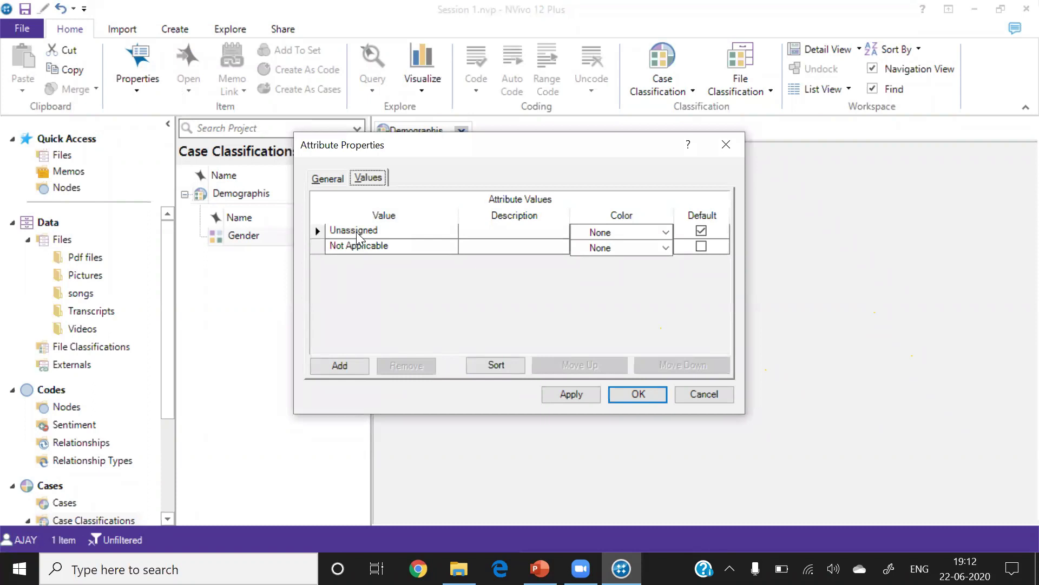
left_click(702, 247)
left_click(701, 231)
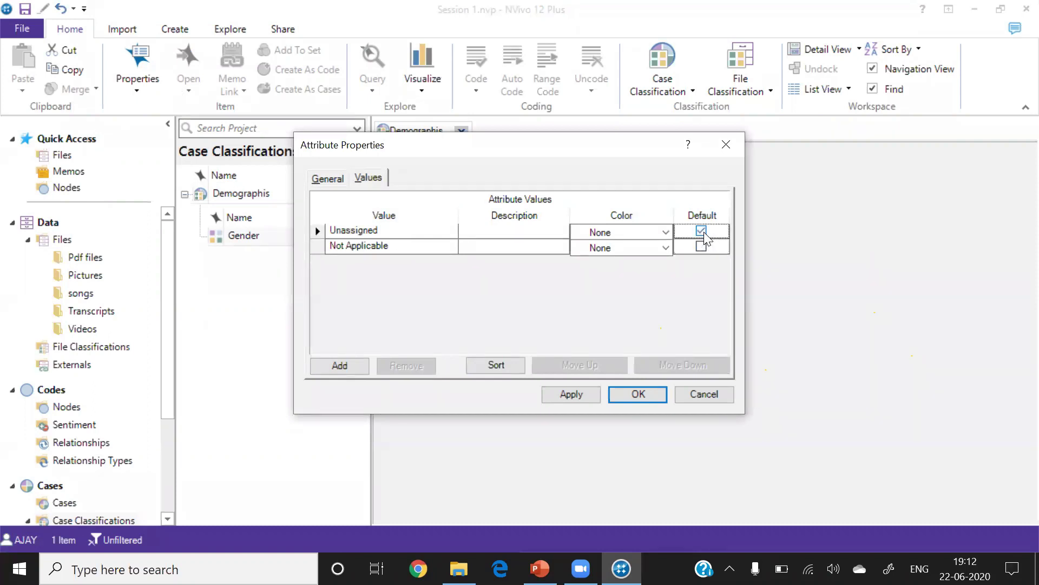
left_click(341, 367)
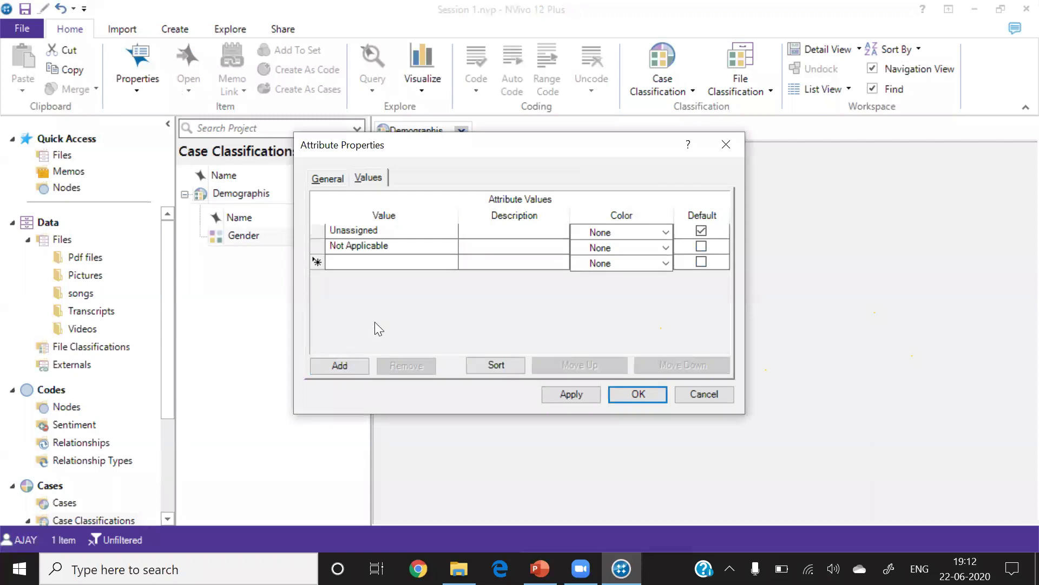
type("1")
key("BackSpace")
type("male")
left_click(490, 263)
type("1")
key("BackSpace")
Step: Add the value females to the Gender attribute and save the attribute's properties
left_click(347, 365)
type("f")
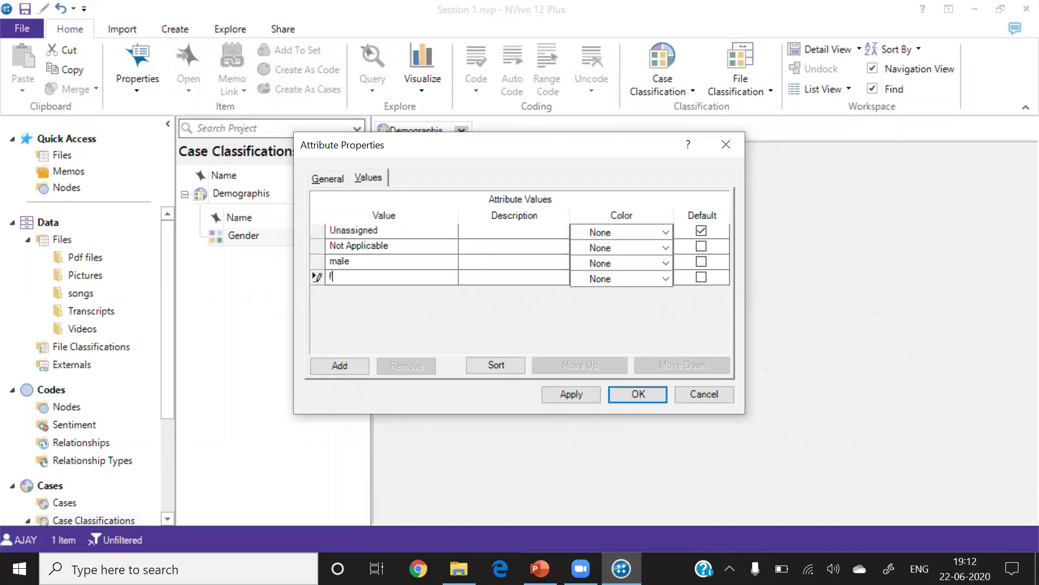
type("emales")
left_click(581, 392)
left_click(635, 393)
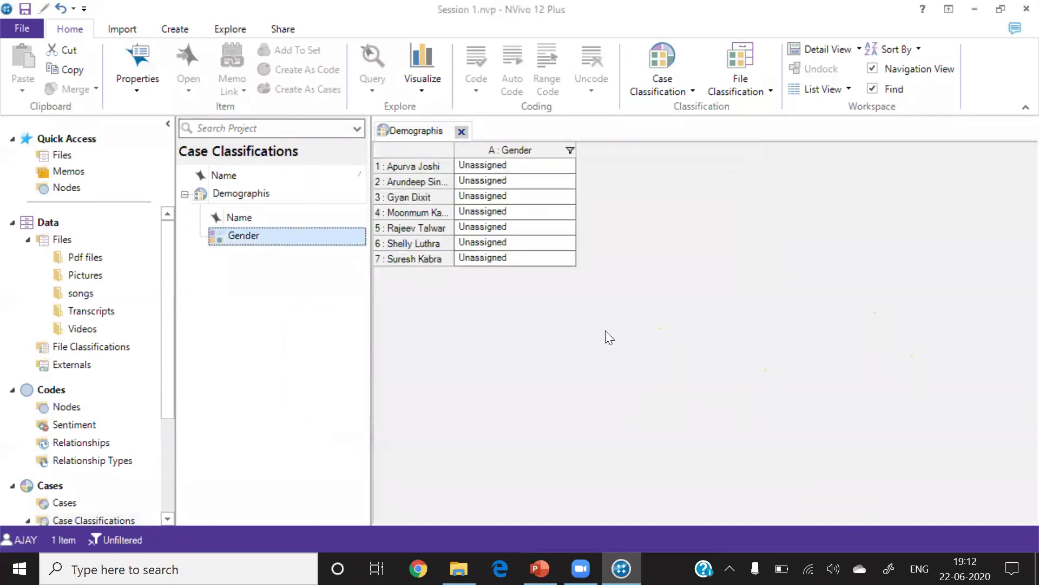
Step: Set Gender to females for the first case and male for the second case in the Demographis sheet
left_click(566, 179)
left_click(568, 165)
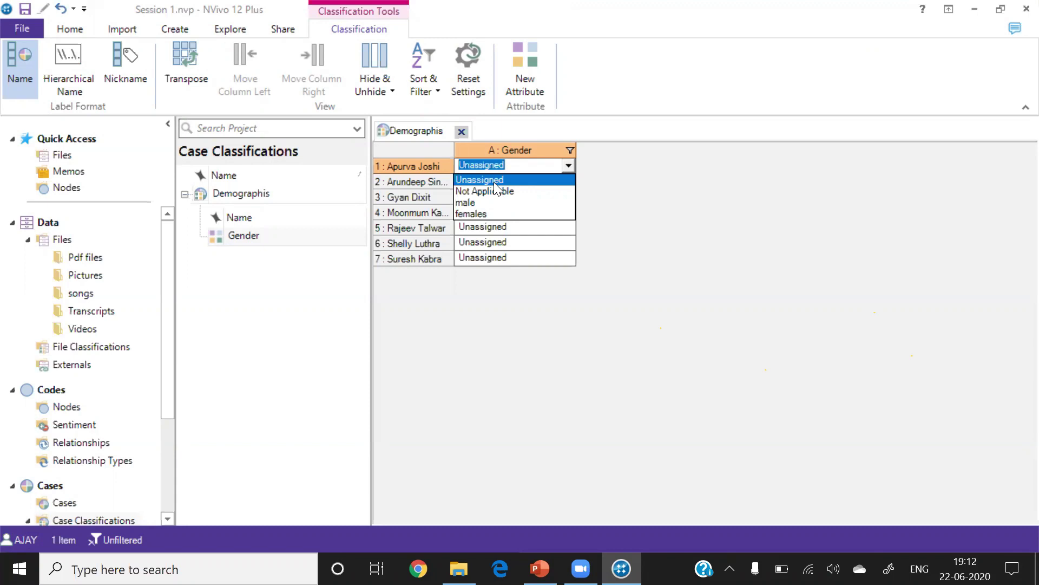
left_click(472, 214)
left_click_drag(409, 166, 530, 182)
left_click(566, 181)
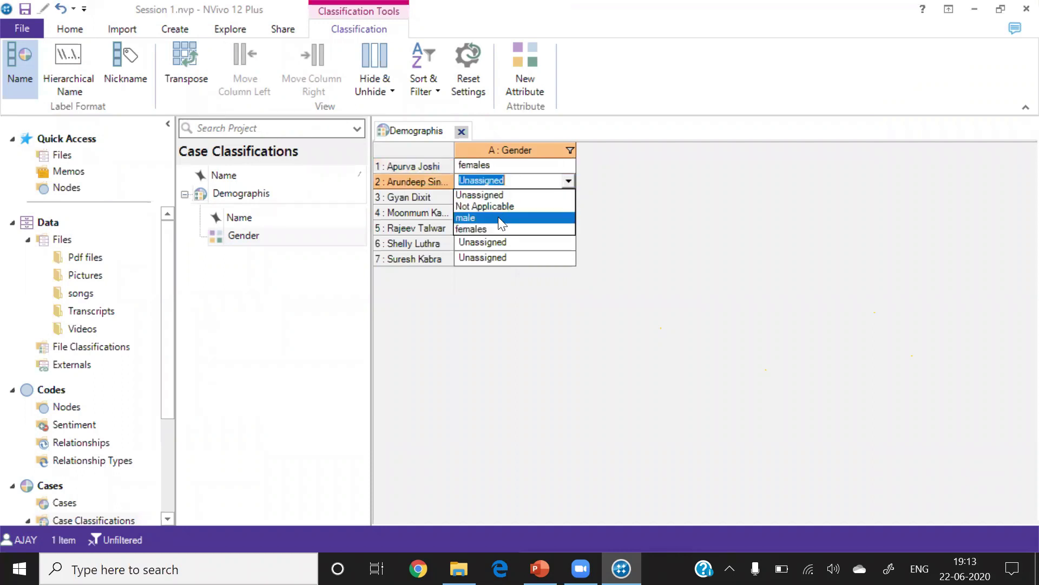
left_click(476, 216)
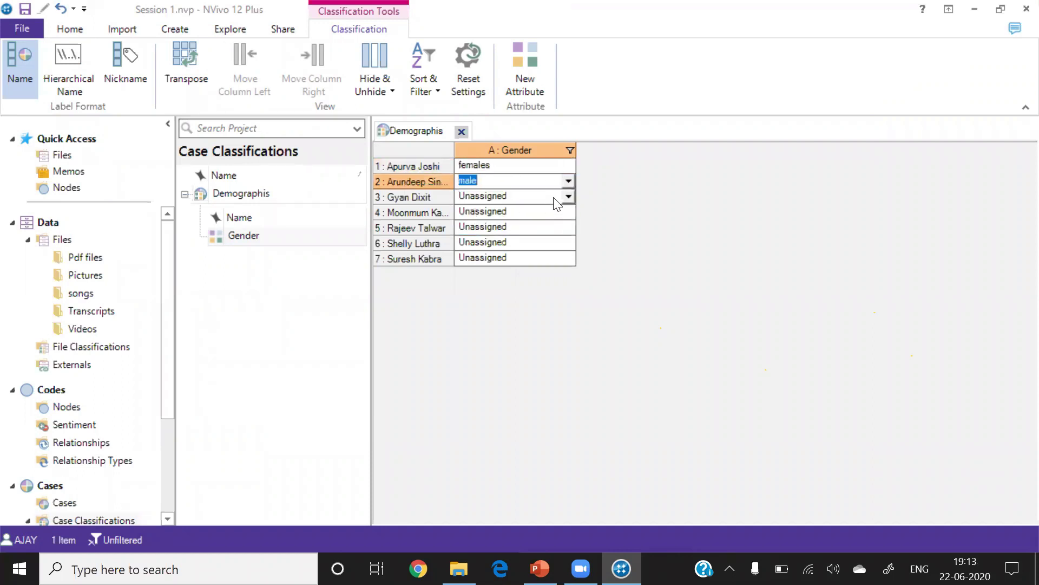
Step: Set Gender to male for the third case and females for the fourth case in the Demographis sheet
left_click(568, 196)
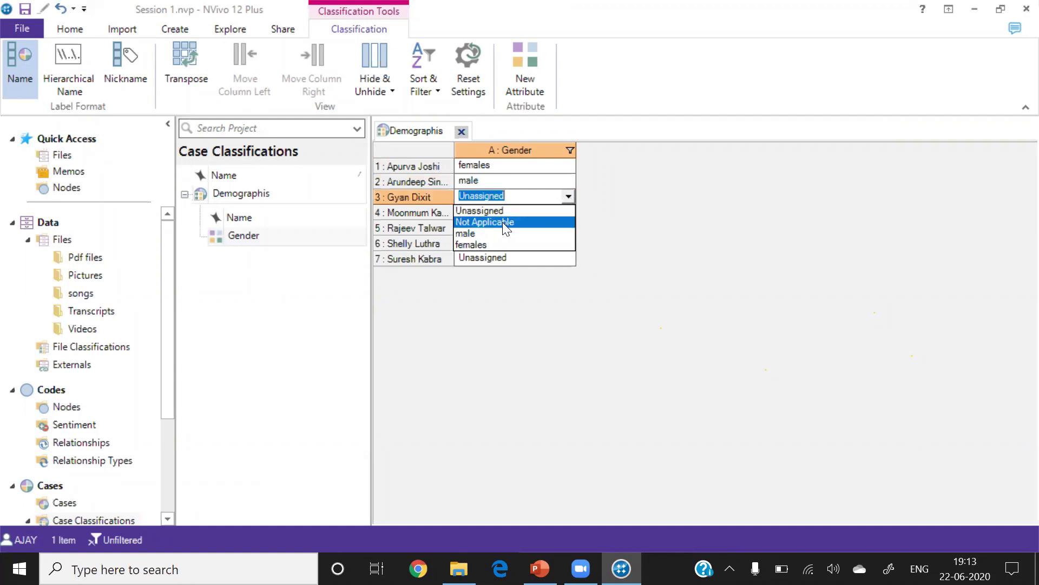
left_click(483, 233)
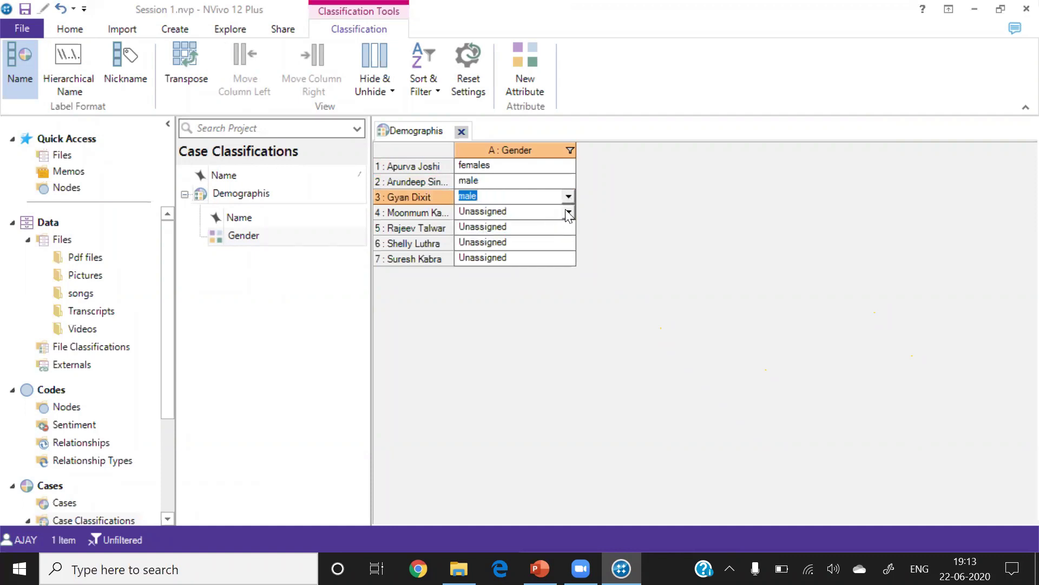
left_click(568, 212)
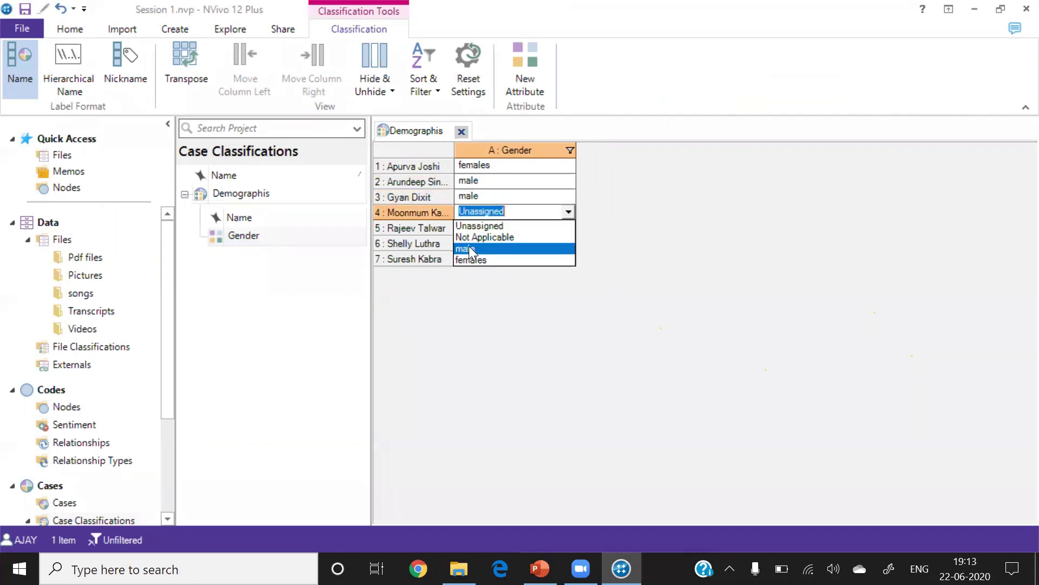
left_click(469, 246)
left_click(568, 211)
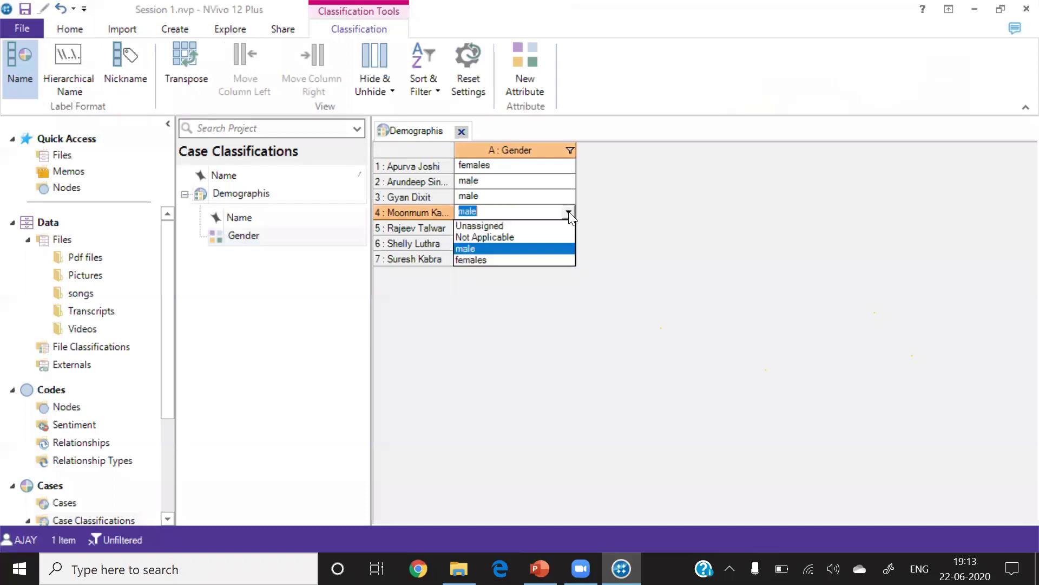
left_click(481, 256)
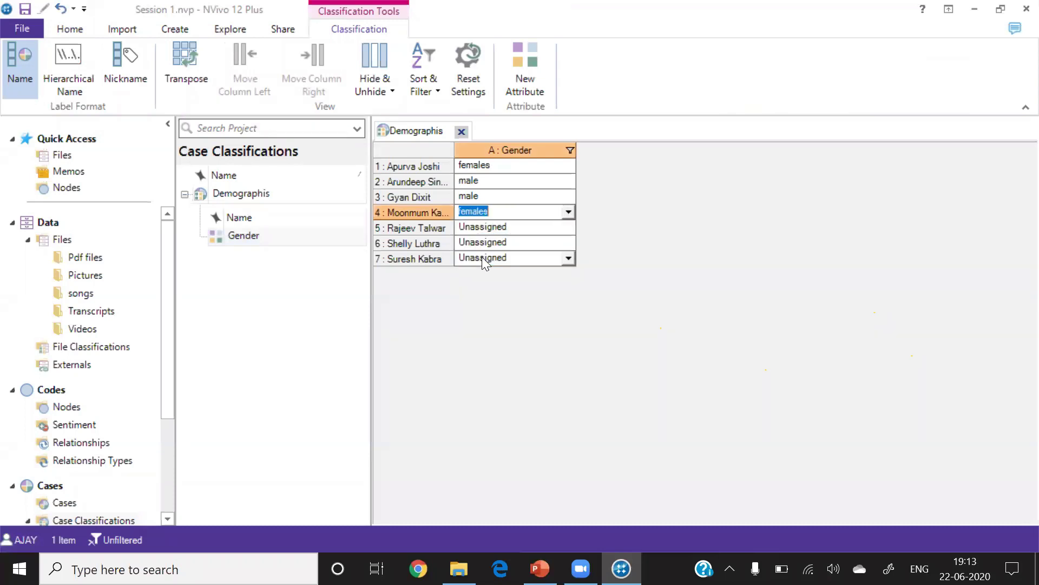
Step: Set Gender to male for the fifth and seventh cases and females for the sixth case
left_click(569, 227)
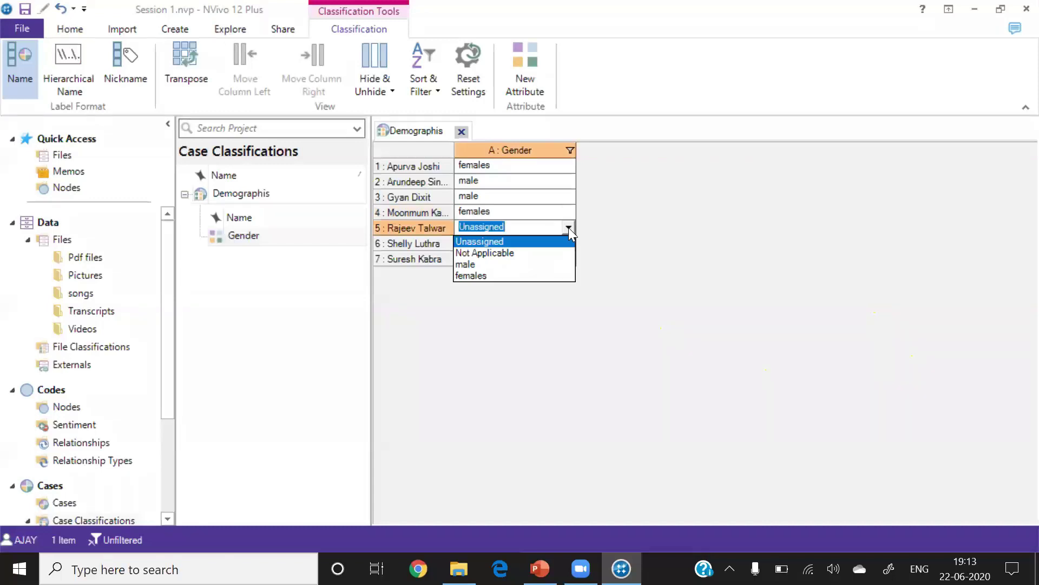
left_click(480, 264)
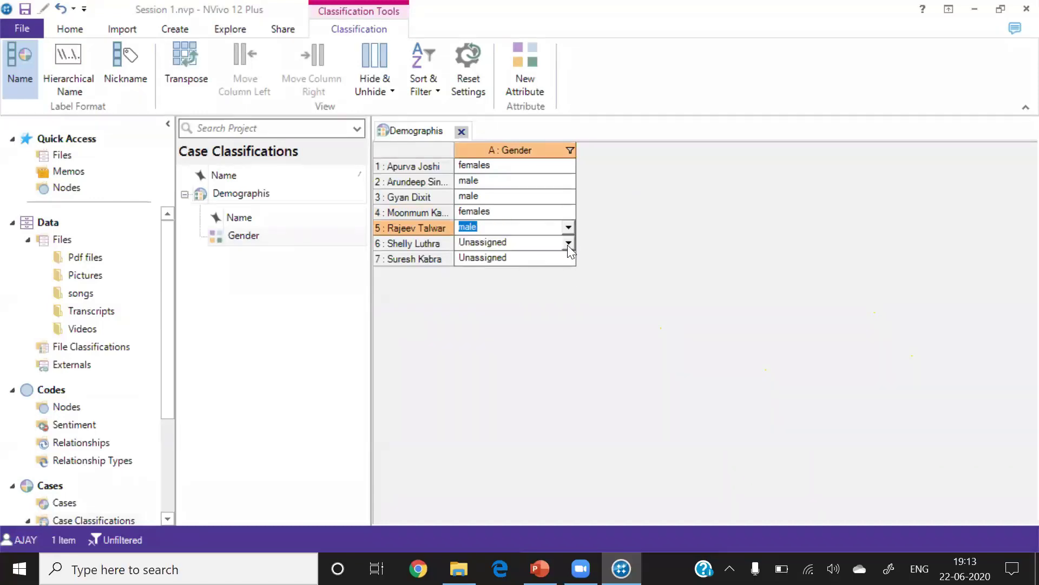
left_click(567, 244)
left_click(482, 290)
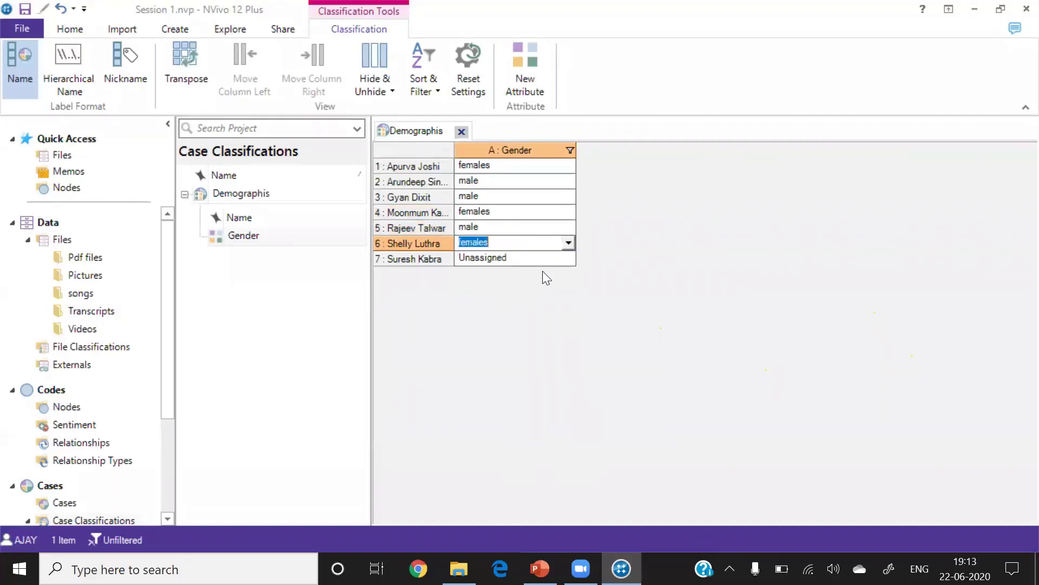
left_click(572, 259)
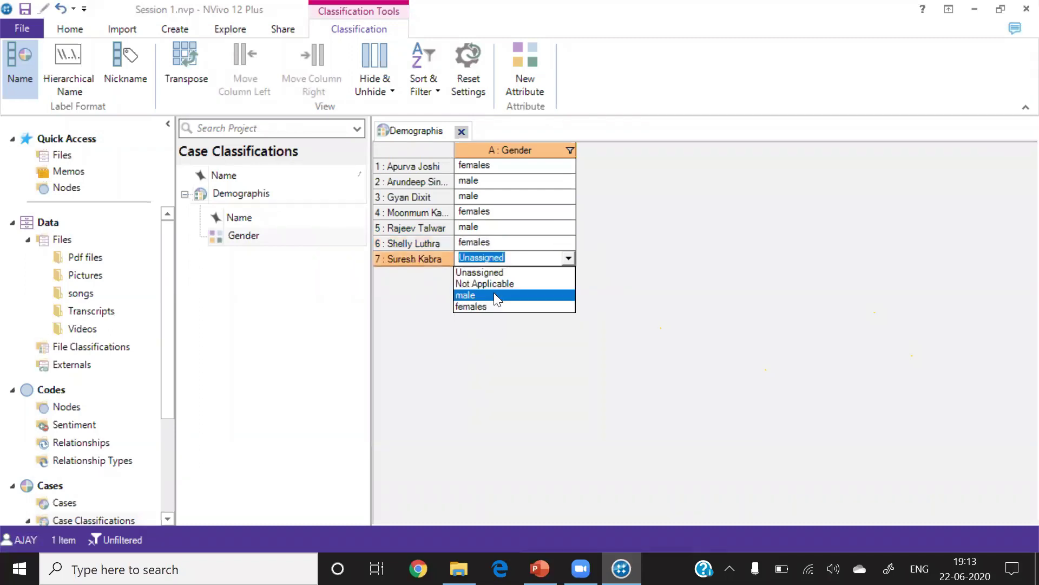
left_click(494, 294)
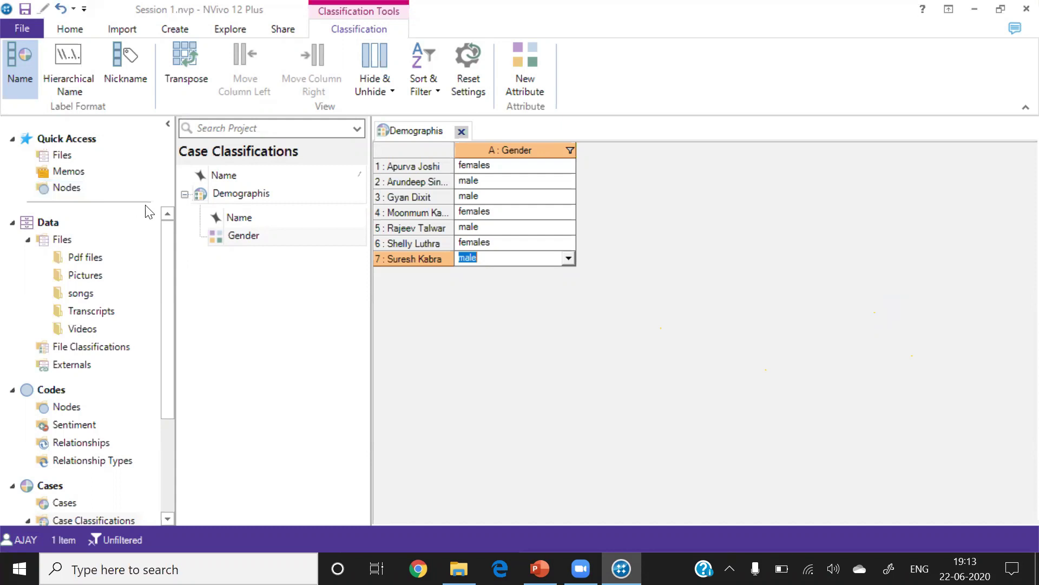
Step: Try to remove the Demographis classification from the case classifications by cutting it
right_click(185, 197)
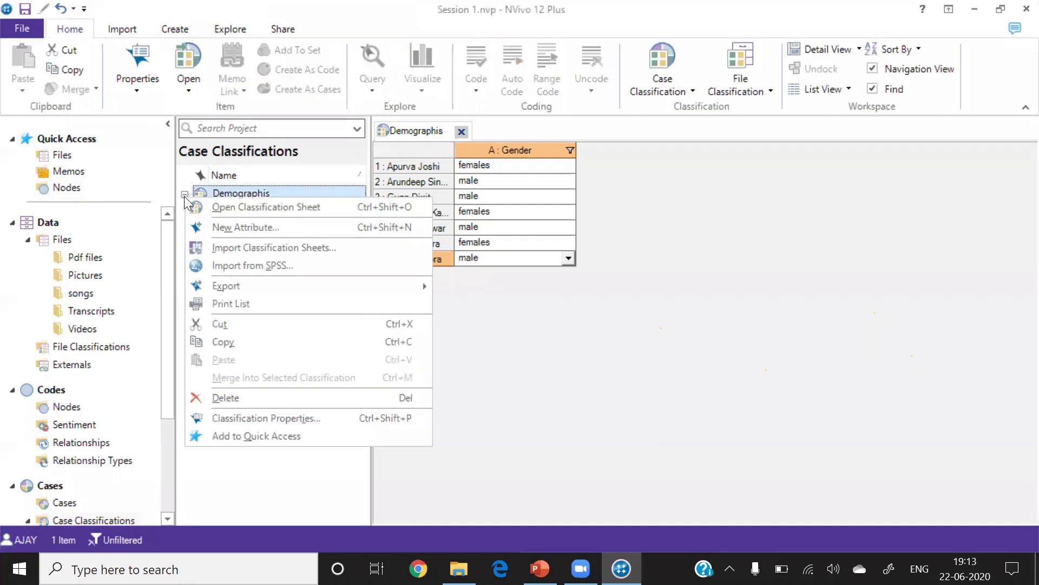
left_click(227, 324)
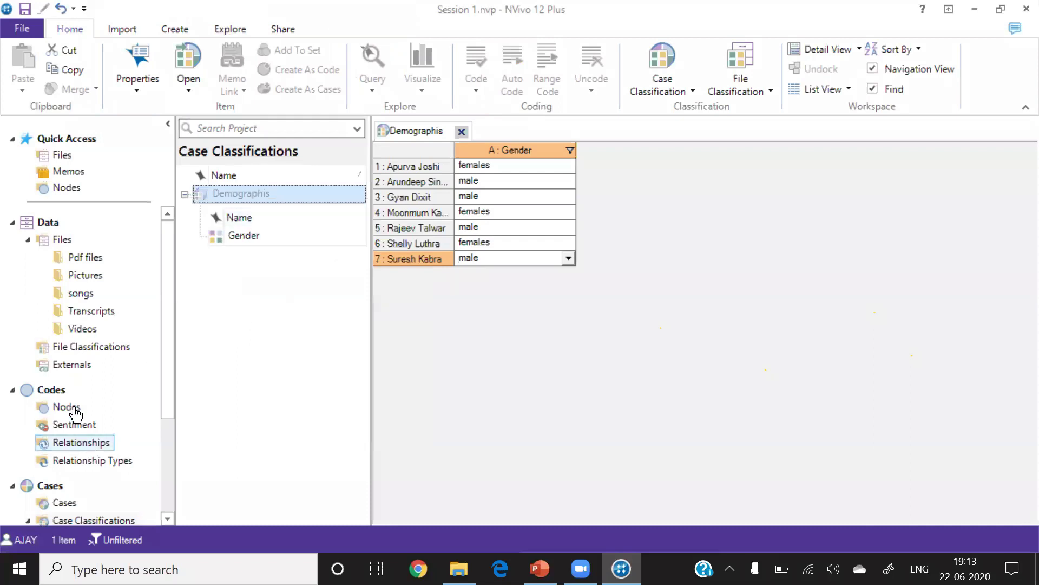
left_click(92, 520)
scroll(166, 510, "down", 3)
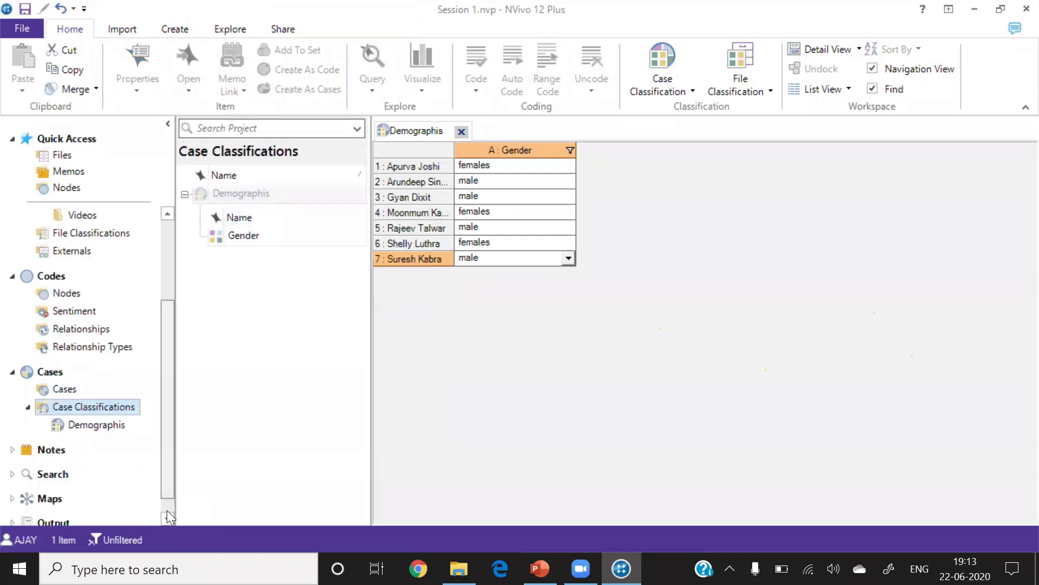
right_click(91, 390)
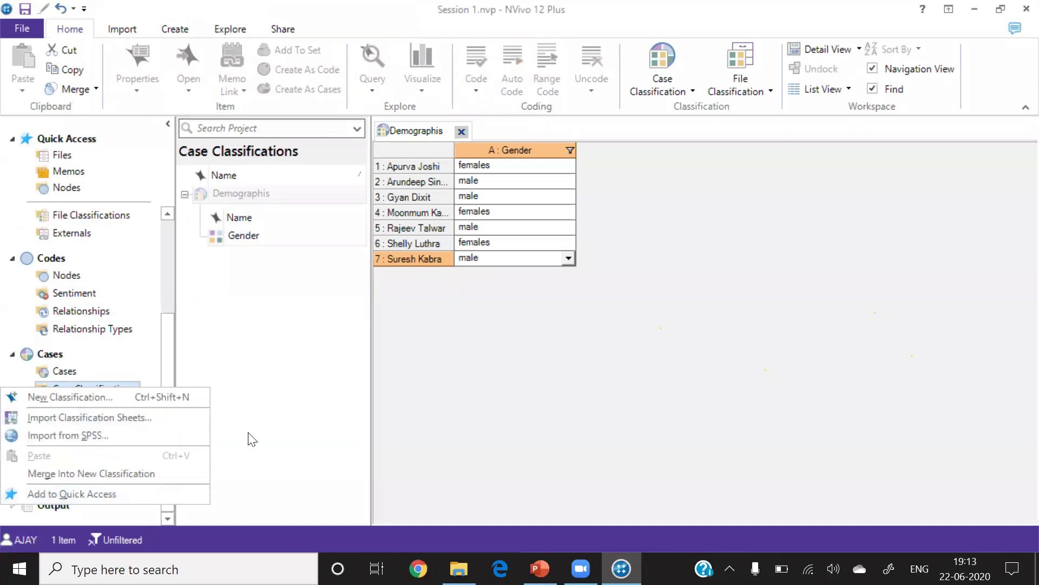
left_click(183, 423)
left_click(108, 408)
right_click(108, 408)
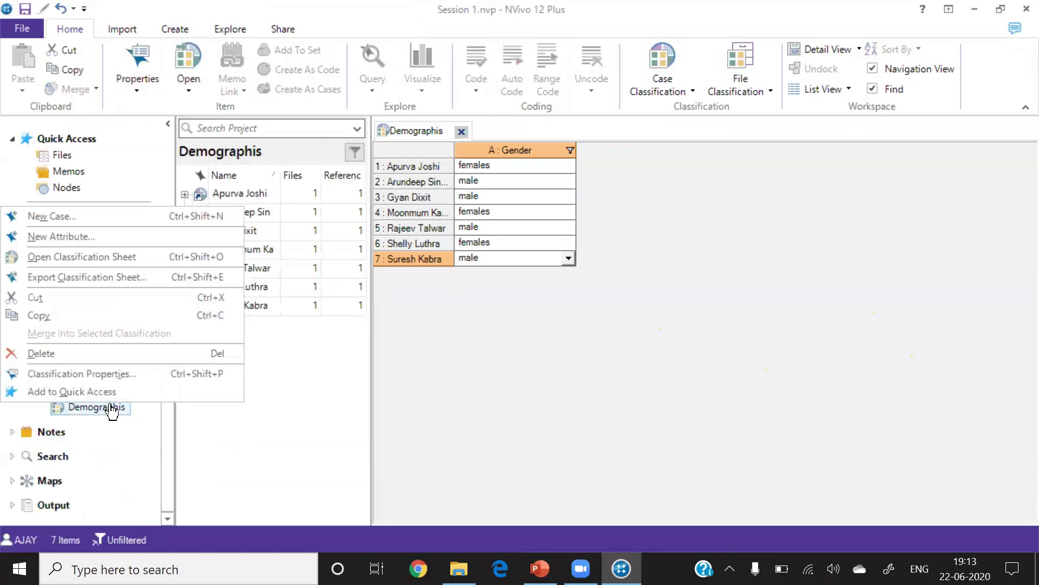
left_click(55, 296)
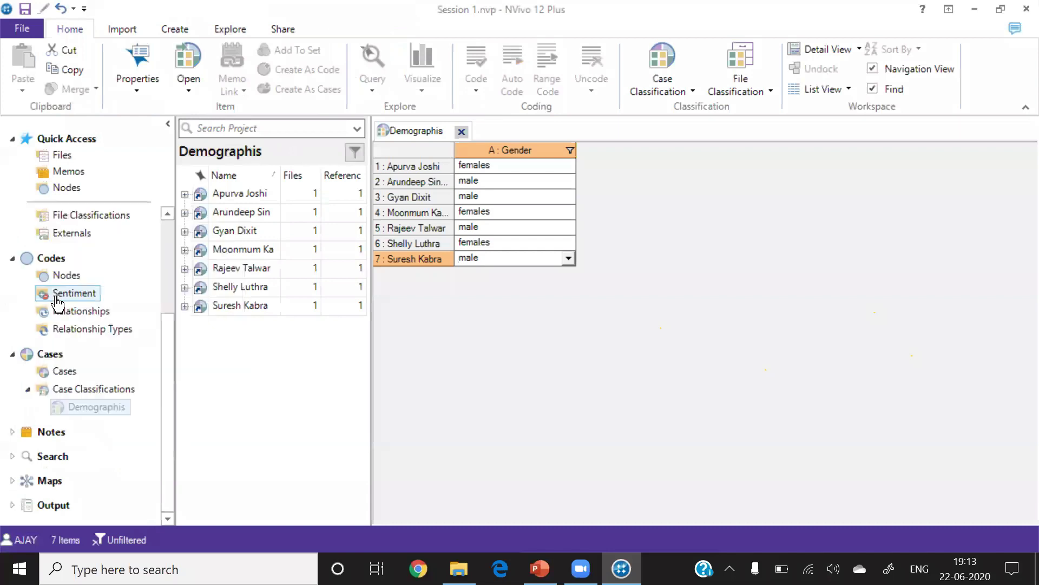
left_click(246, 386)
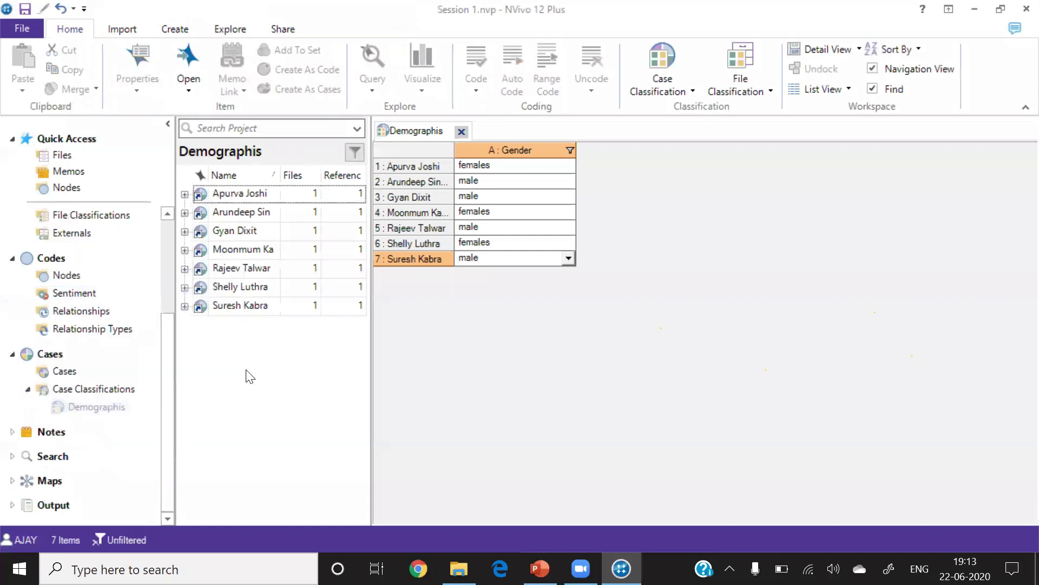
Step: Close the Demographis classification sheet and delete the Demographis classification from the case classifications
left_click(464, 132)
left_click(245, 317)
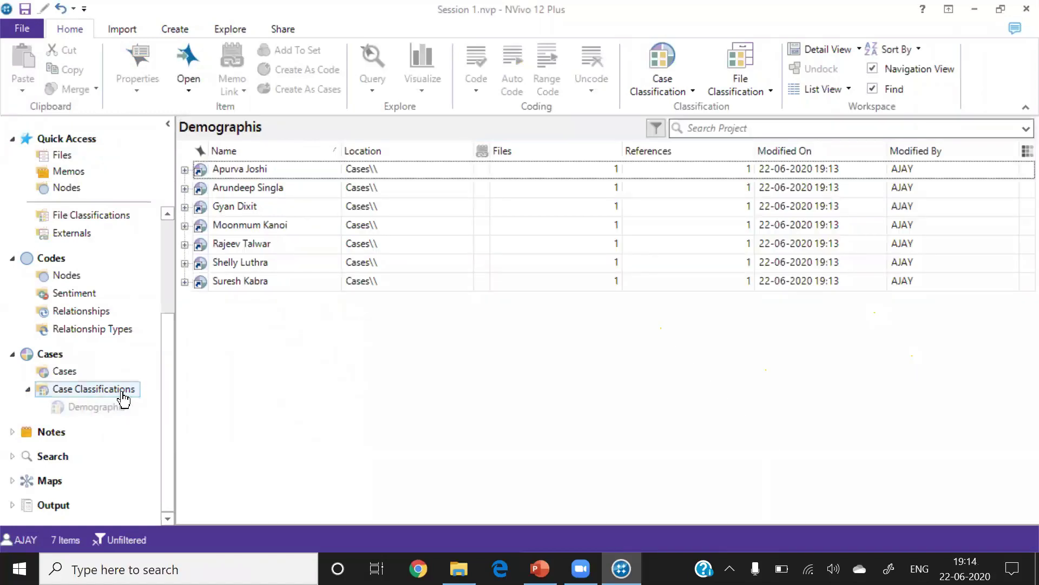
left_click(67, 407)
left_click(50, 389)
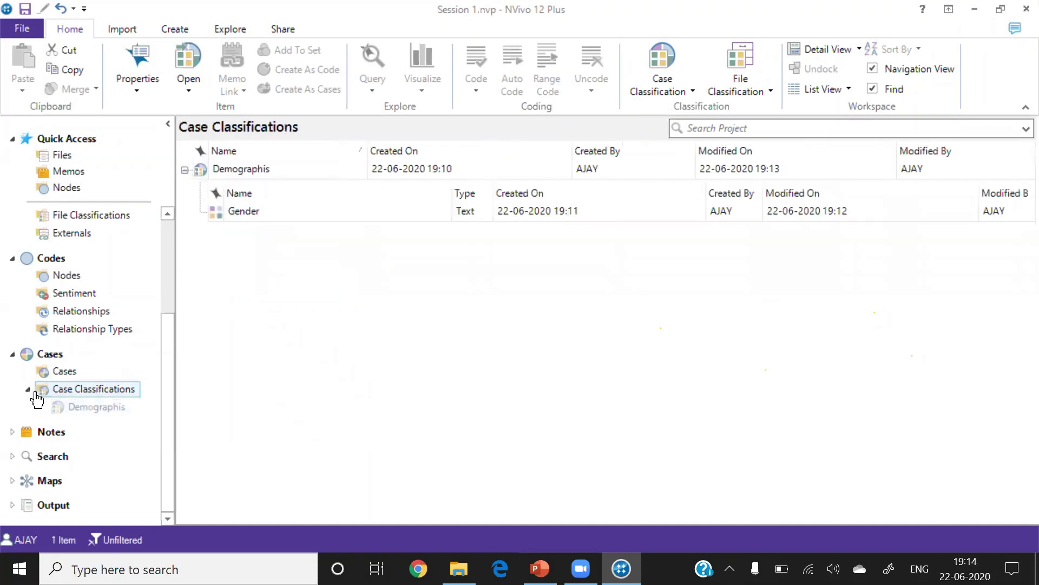
right_click(50, 397)
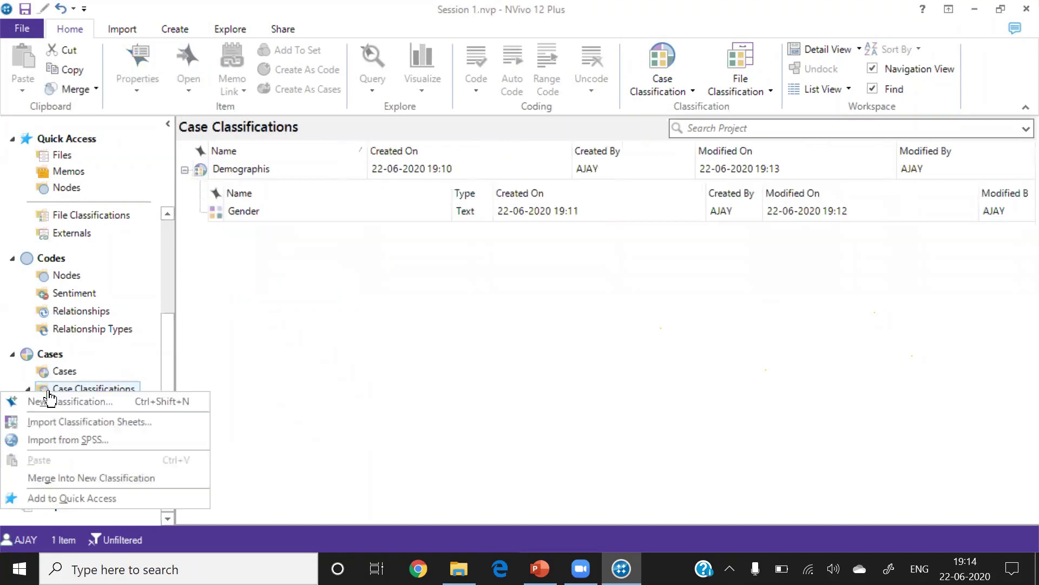
left_click(231, 462)
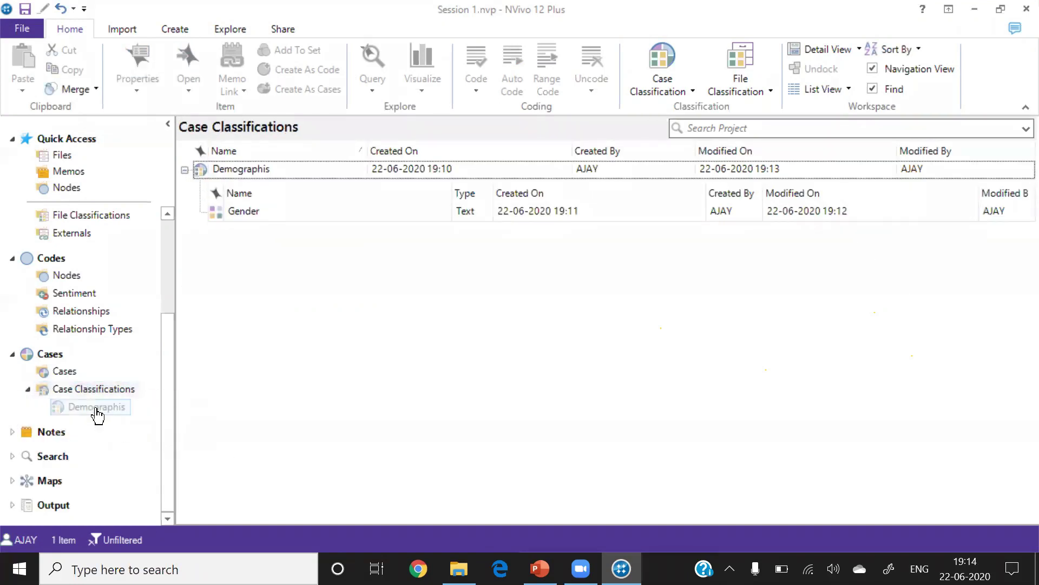
left_click(98, 414)
right_click(96, 415)
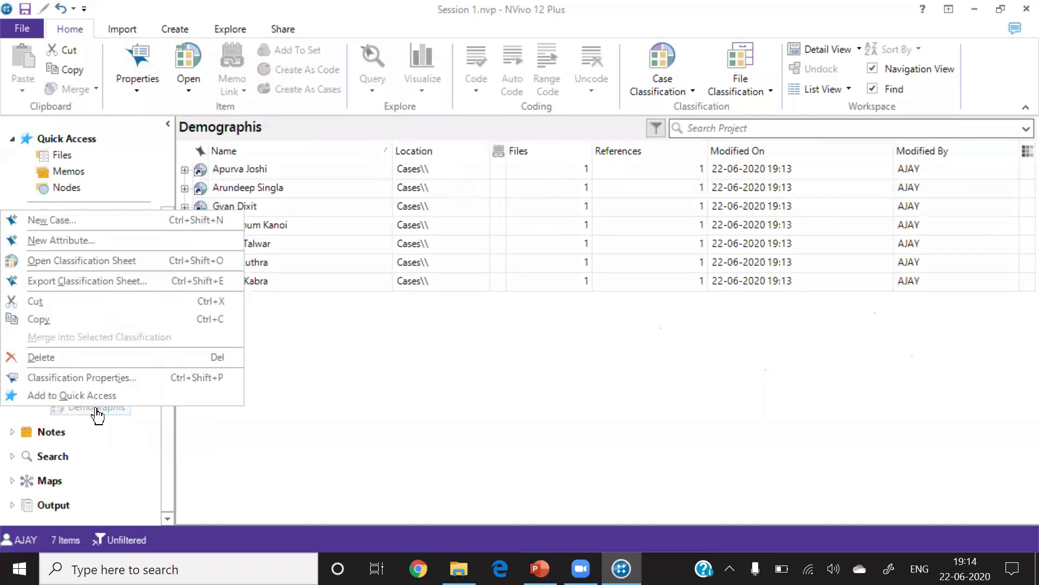
left_click(49, 356)
left_click(577, 351)
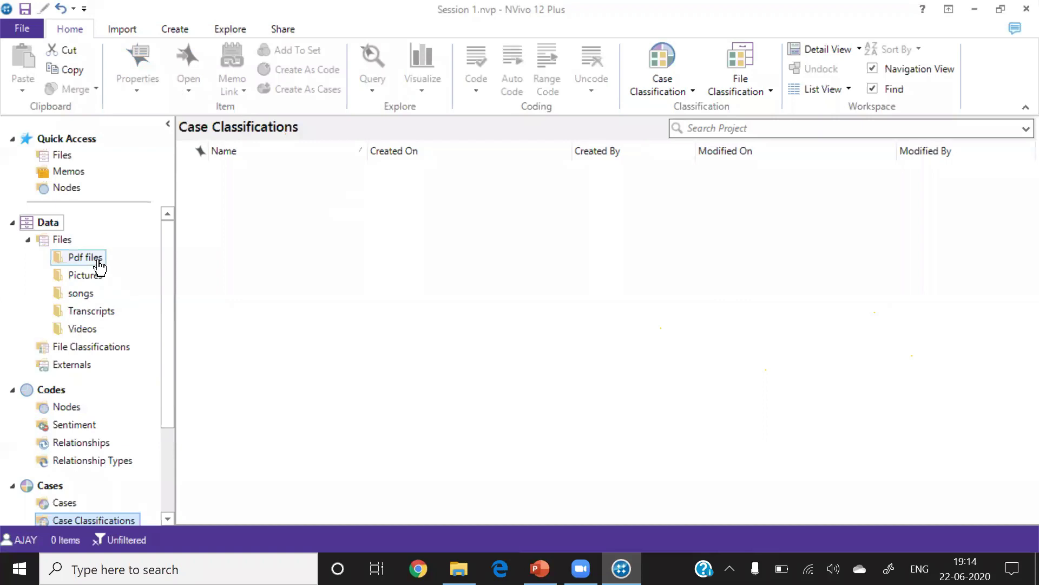
Step: Open the Transcripts folder among the data files, leaving its name as it is
left_click(94, 321)
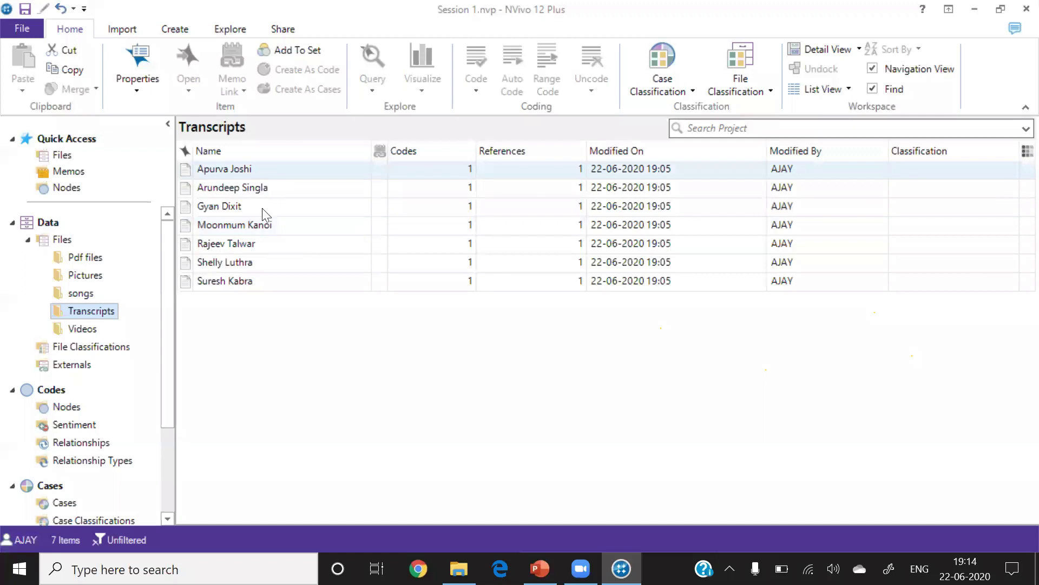
left_click(94, 312)
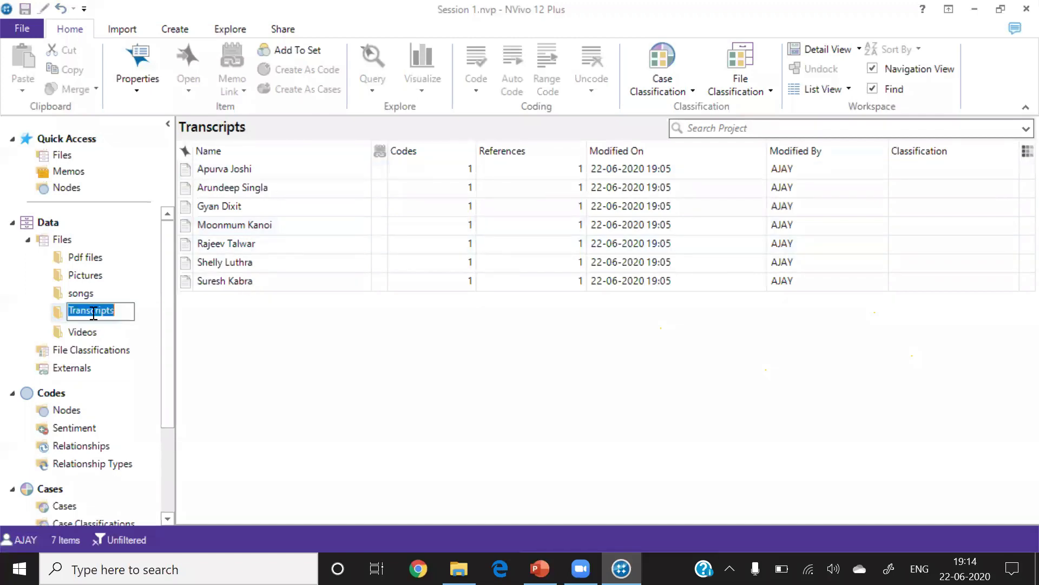
left_click(238, 369)
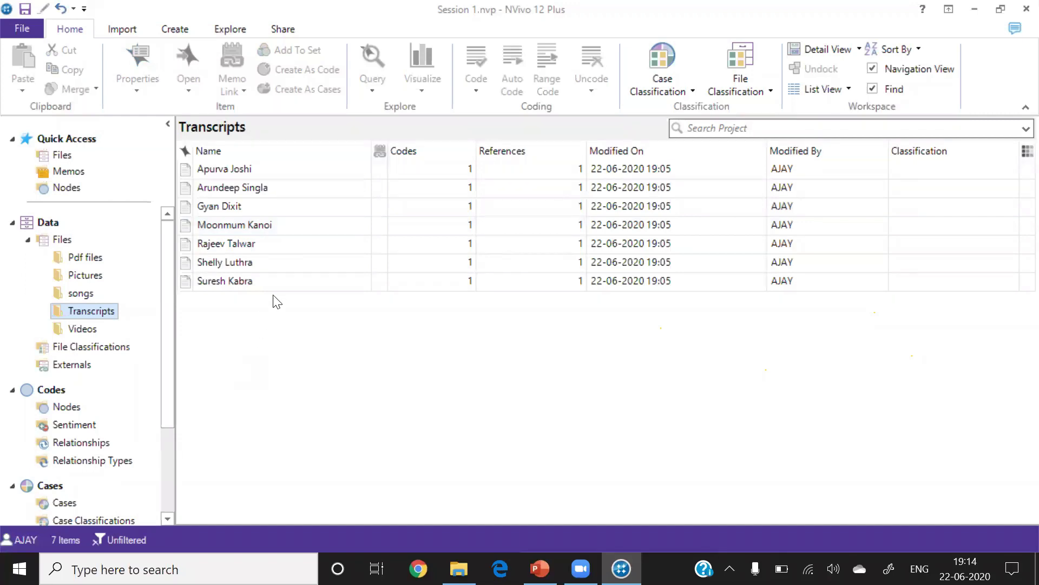
left_click(237, 168)
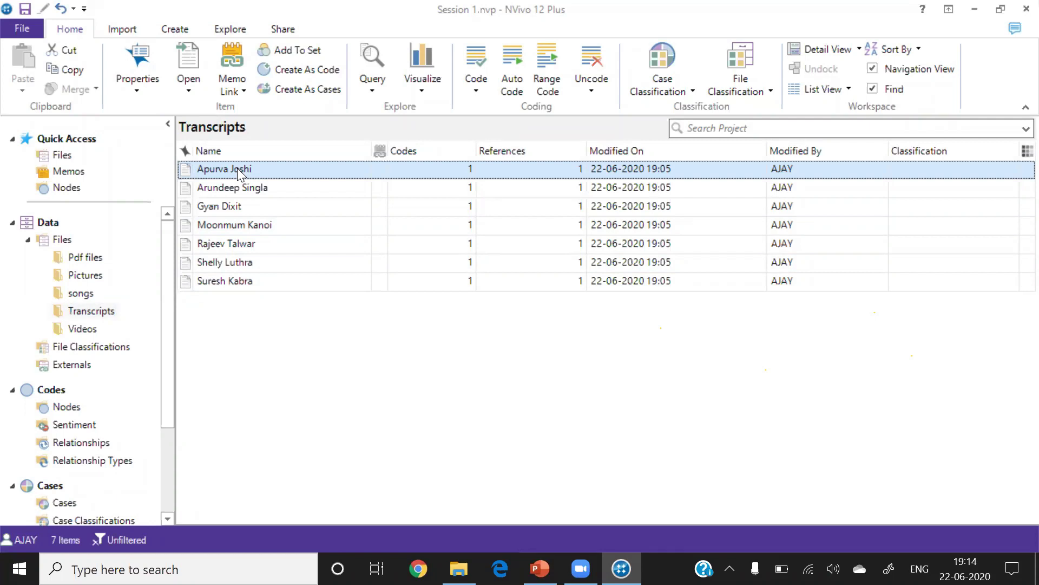
key("shift+Down")
key("shift+Down")
key("shift+Down")
key("shift+Down")
key("shift+Down")
key("shift+Down")
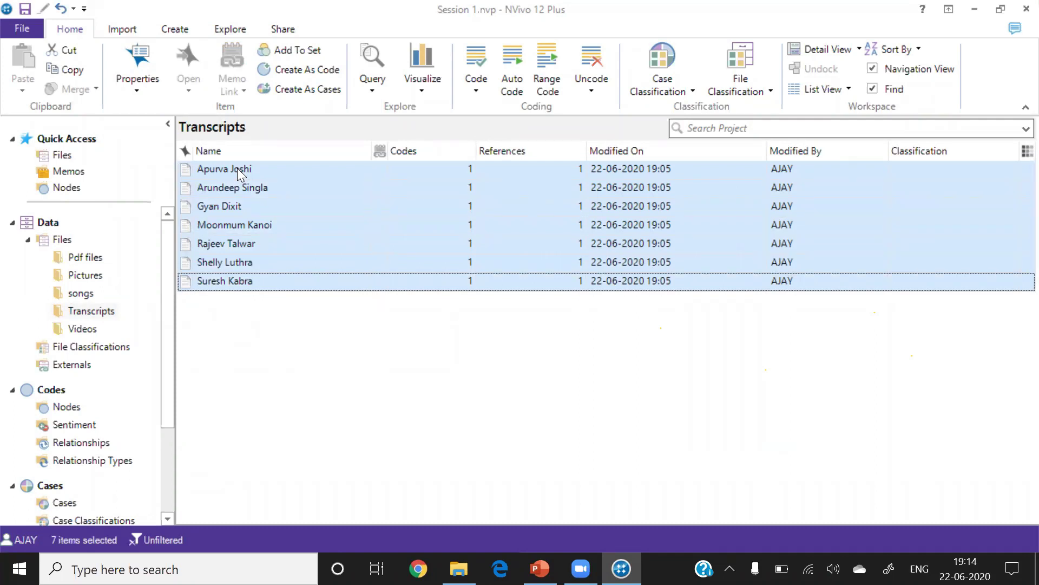
right_click(298, 187)
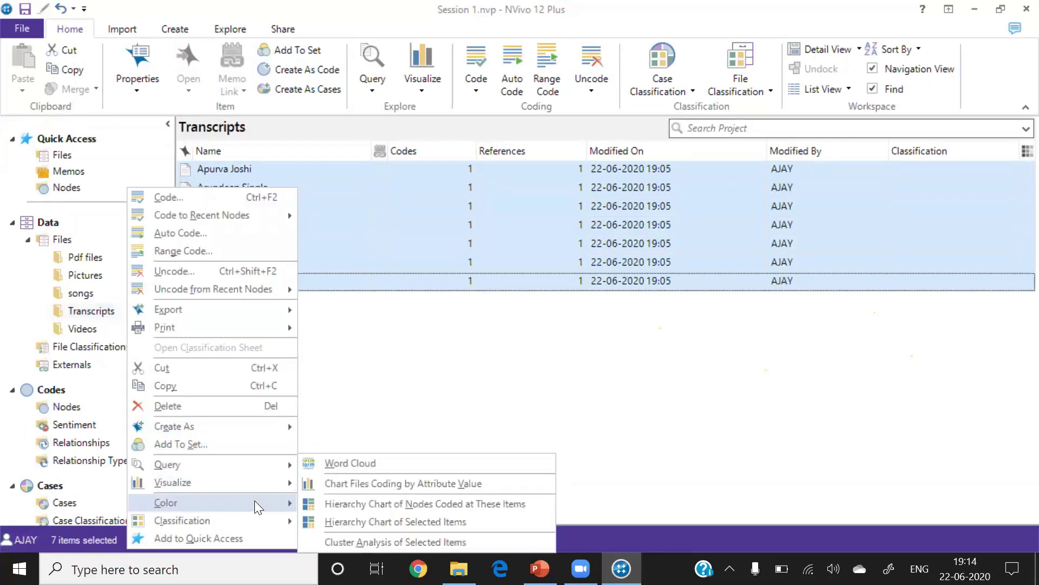
mouse_move(252, 517)
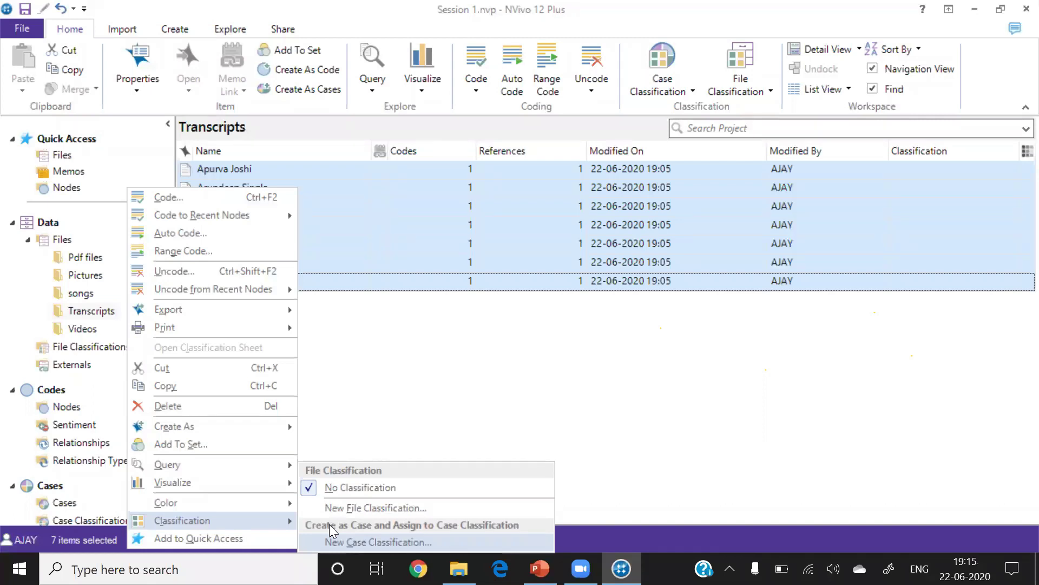
left_click(398, 372)
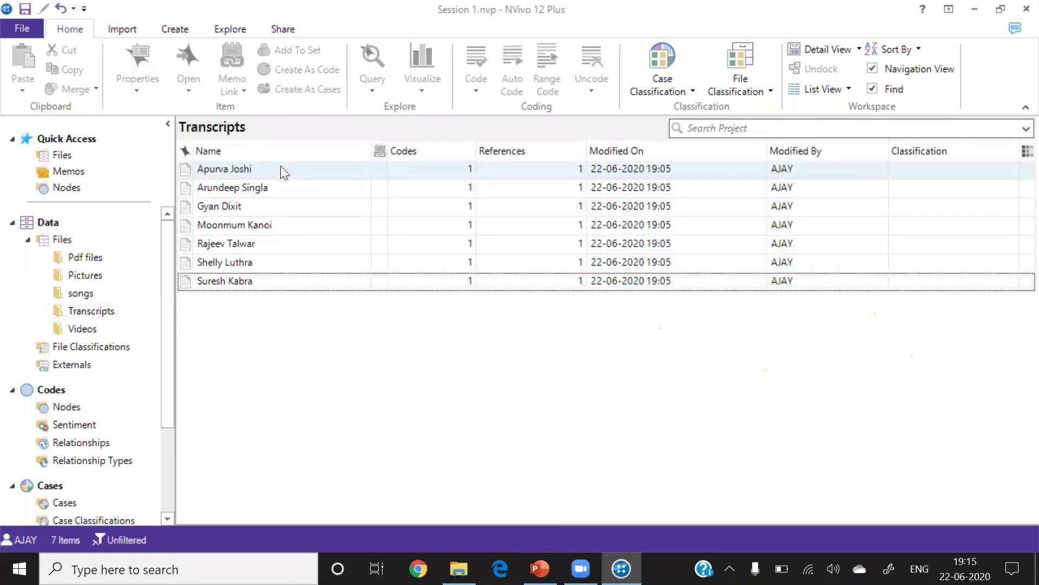
Step: Create cases from all seven transcripts and assign them to a new case classification named Demographic
key("ctrl+a")
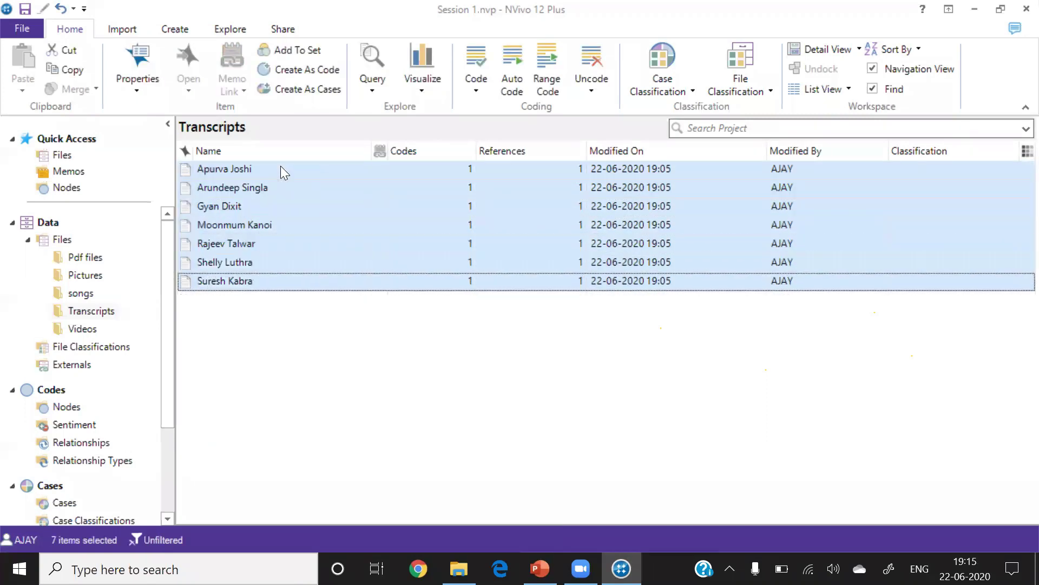
right_click(281, 167)
mouse_move(248, 482)
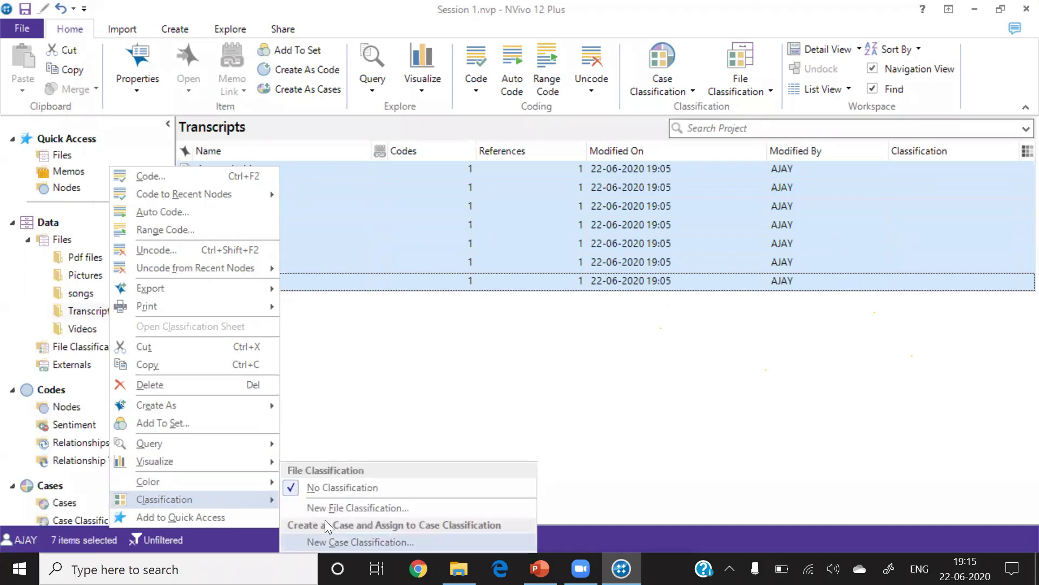
left_click(330, 542)
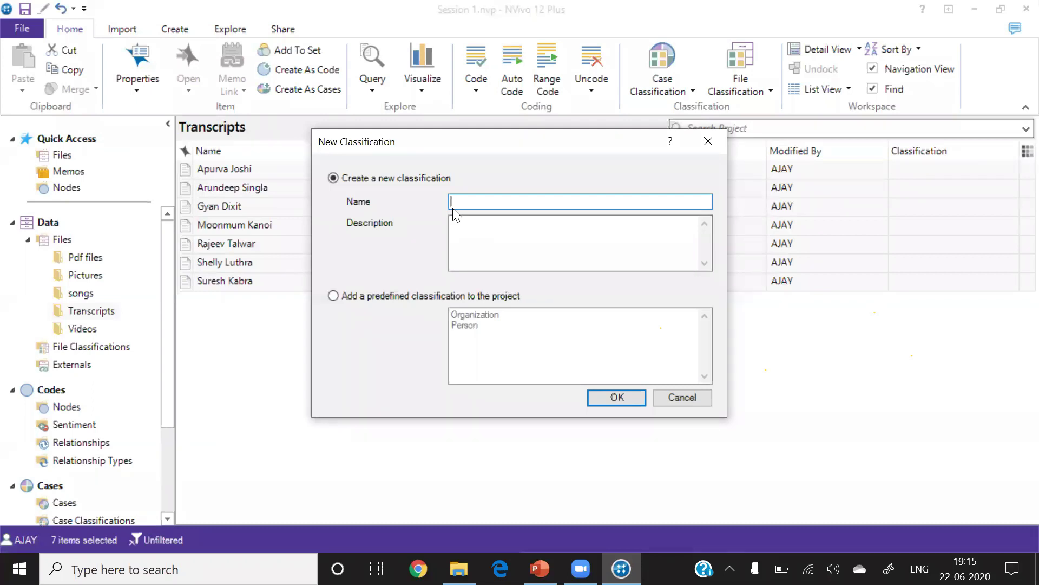
type("Demographic")
left_click(592, 397)
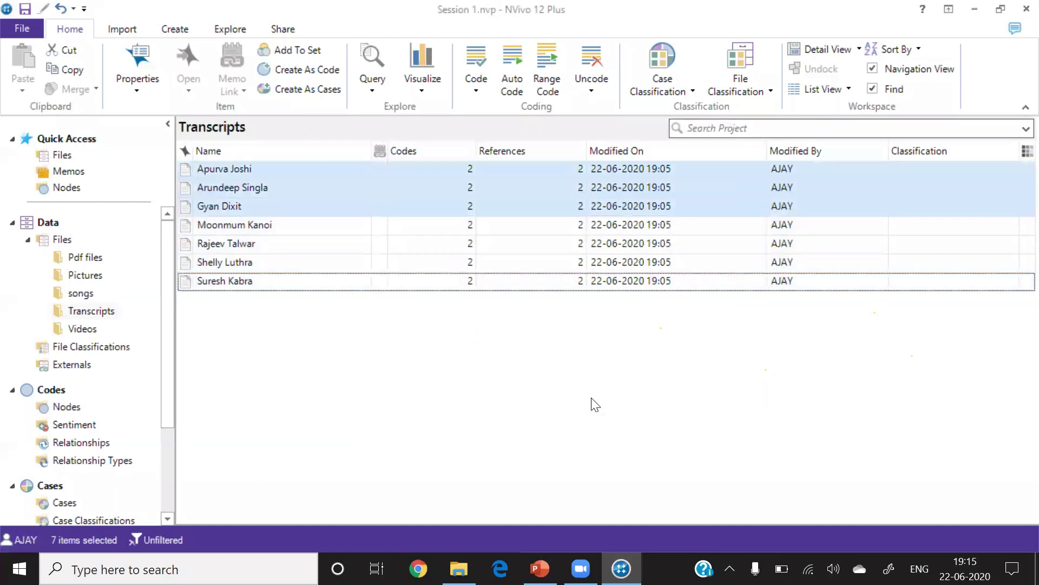
Step: Deselect the transcripts and display the list of case classifications
left_click(595, 405)
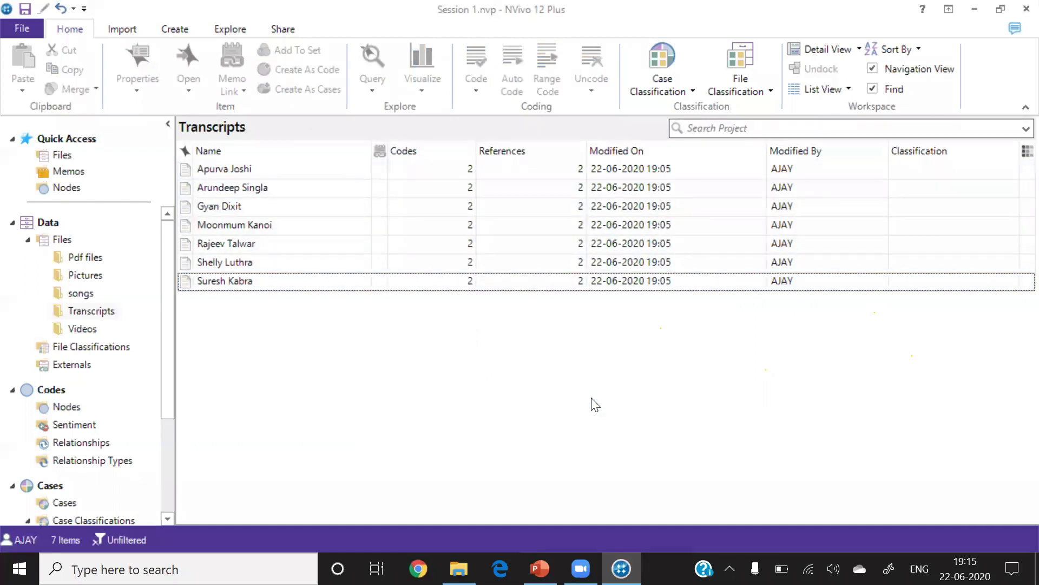
left_click(171, 410)
left_click_drag(172, 410, 167, 515)
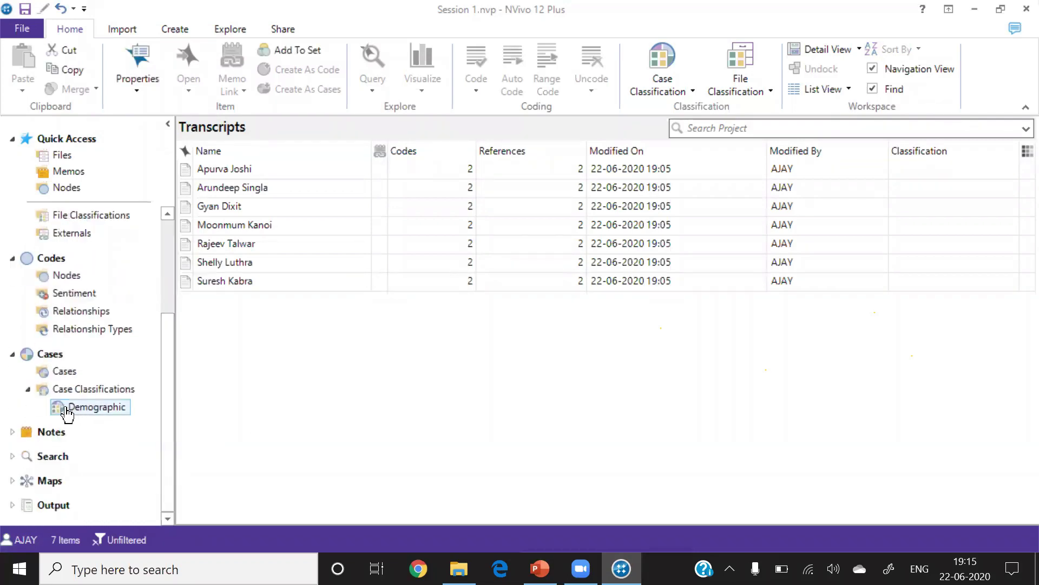
left_click(28, 389)
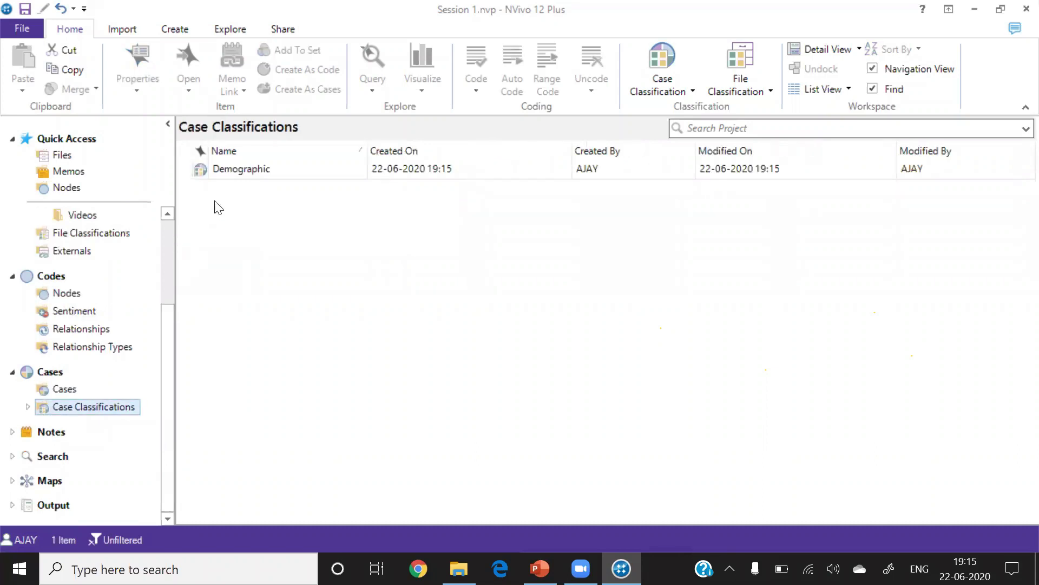
Step: Start a new attribute for the Demographic classification and name it Gender
left_click(218, 170)
right_click(219, 170)
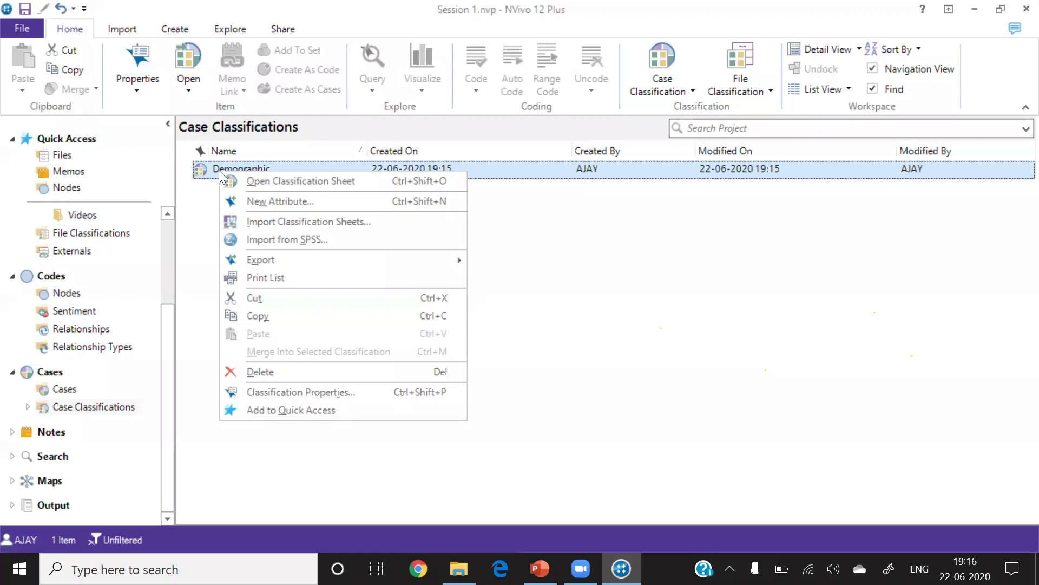
left_click(259, 201)
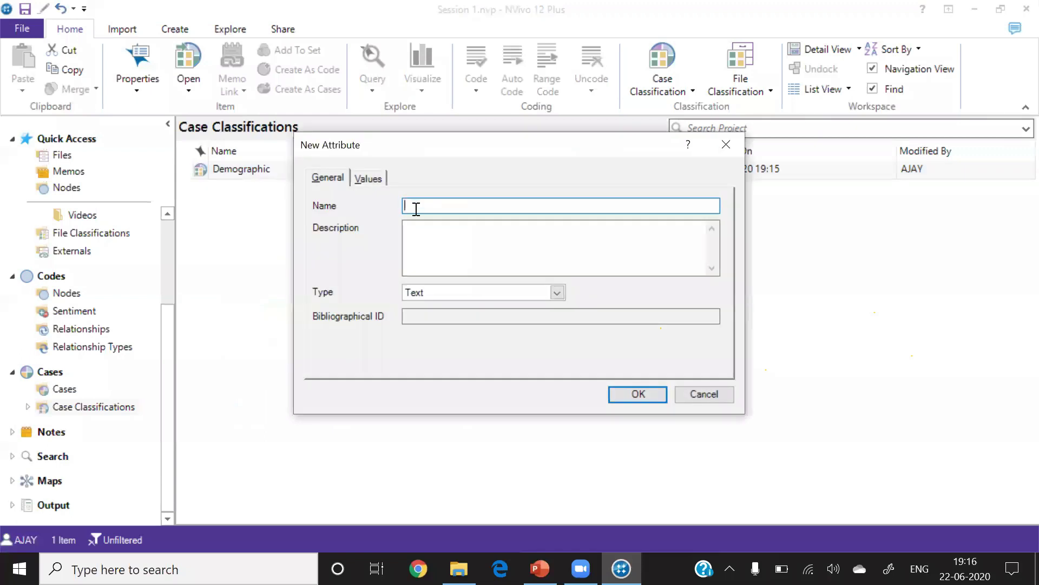
type("Gender")
Step: Add the values Males and Females to the Gender attribute and save it
left_click(368, 177)
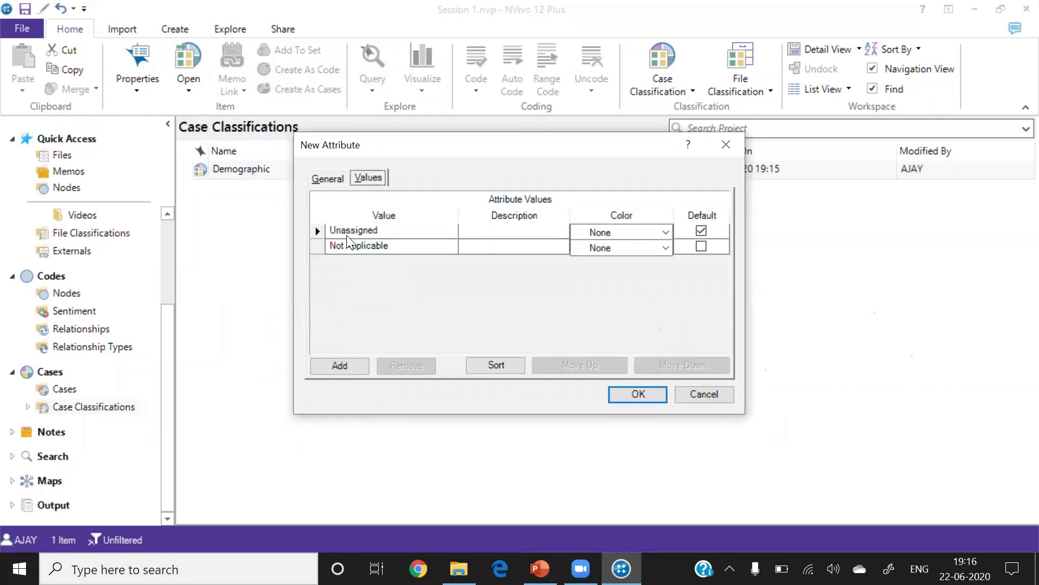
left_click(340, 364)
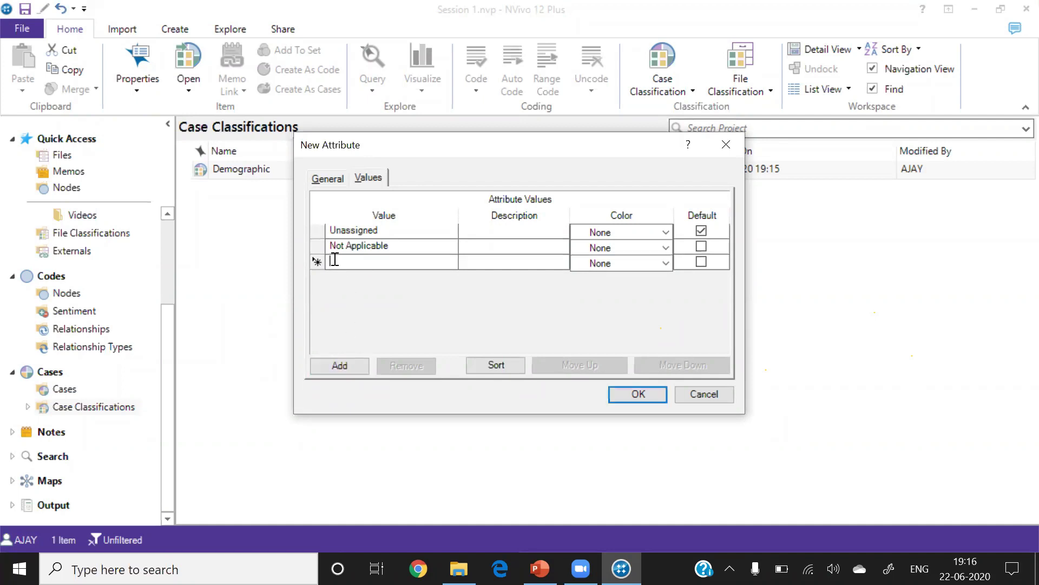
type("Males")
left_click(345, 363)
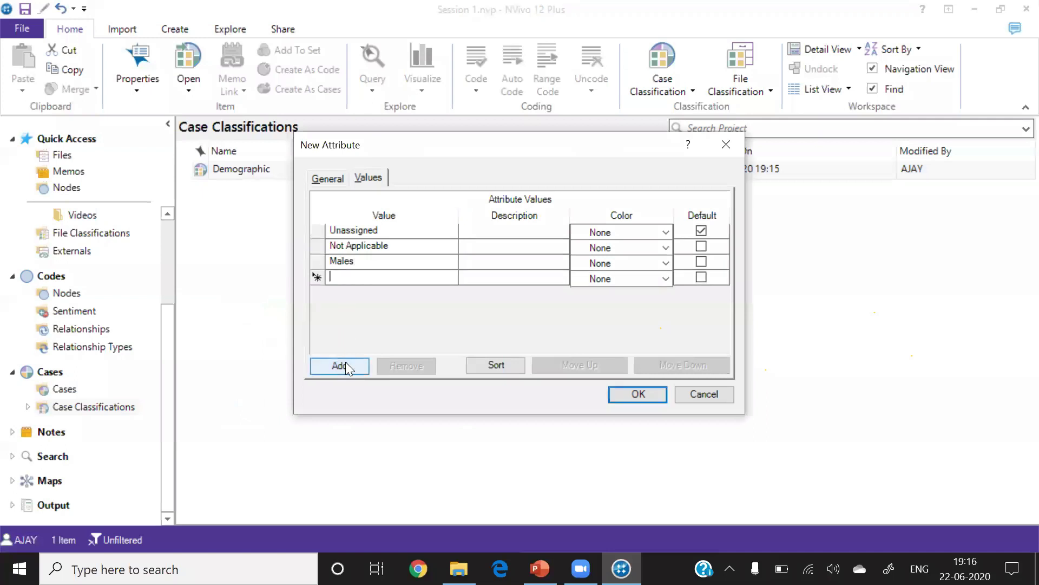
type("Females")
key("BackSpace")
key("BackSpace")
key("BackSpace")
key("BackSpace")
type("ales")
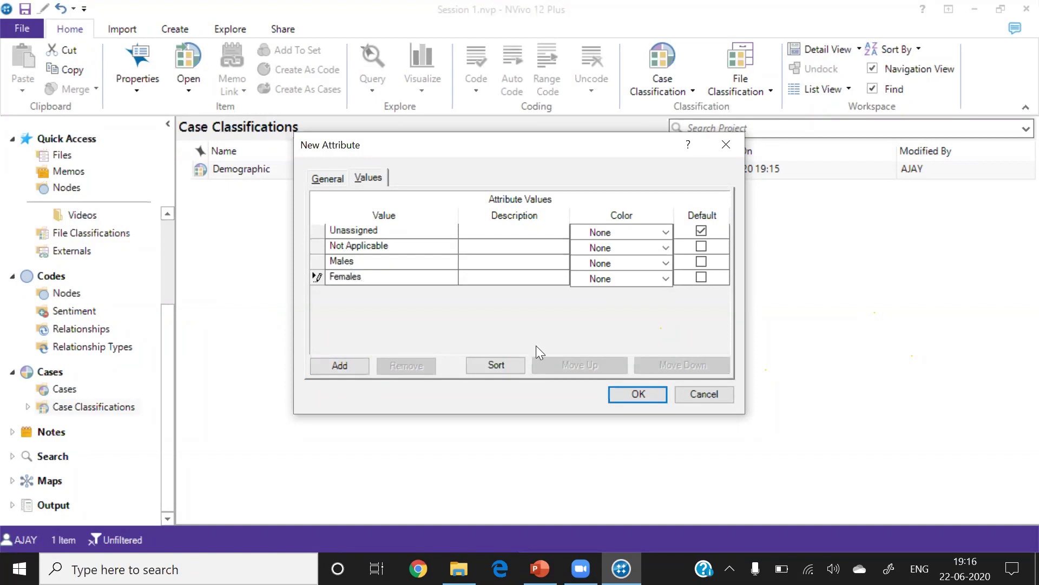
left_click(620, 396)
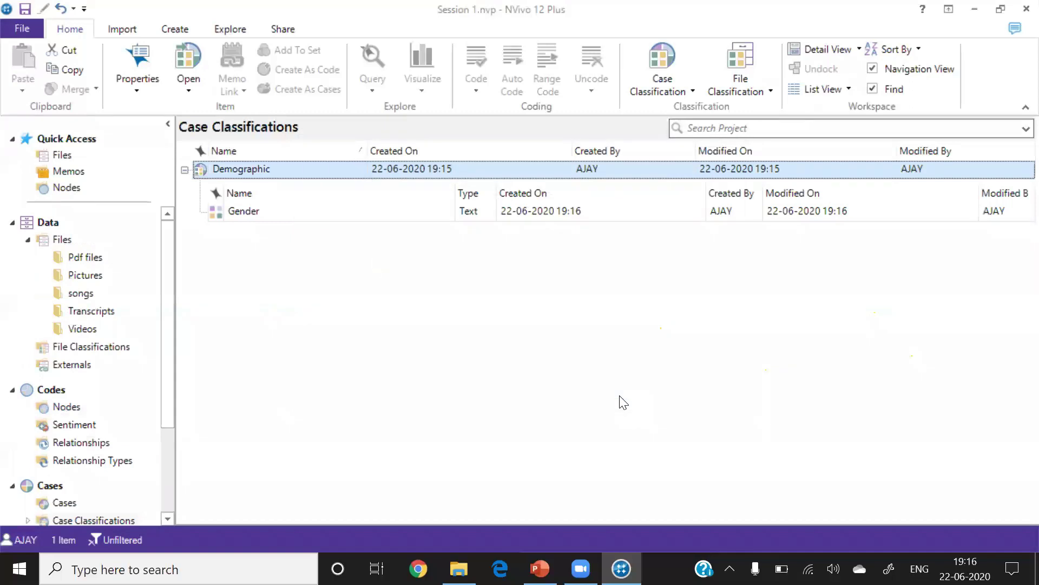
Step: Start another new attribute for the Demographic classification and name it Age Group
right_click(199, 171)
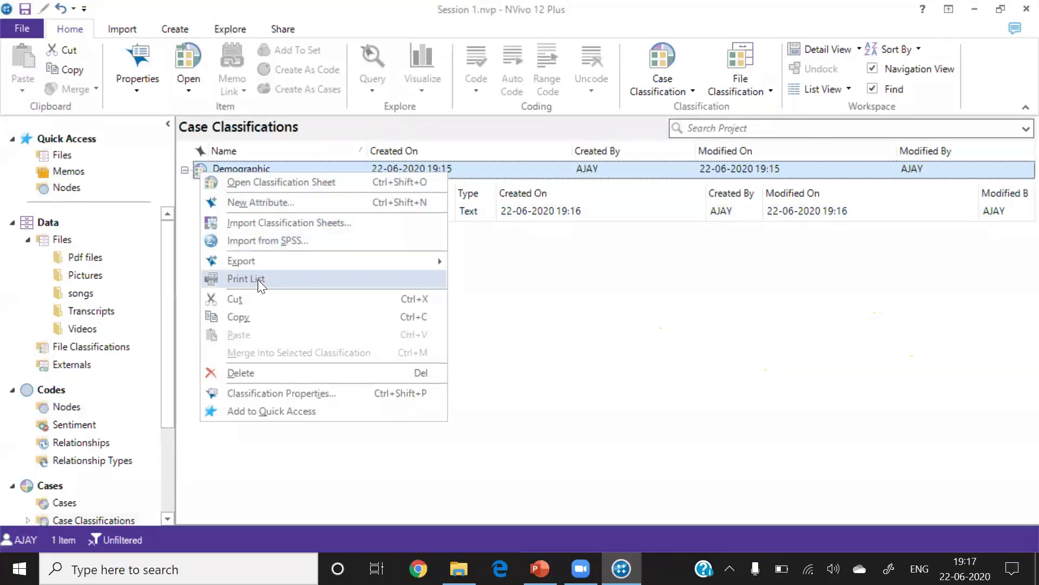
left_click(274, 202)
type("A")
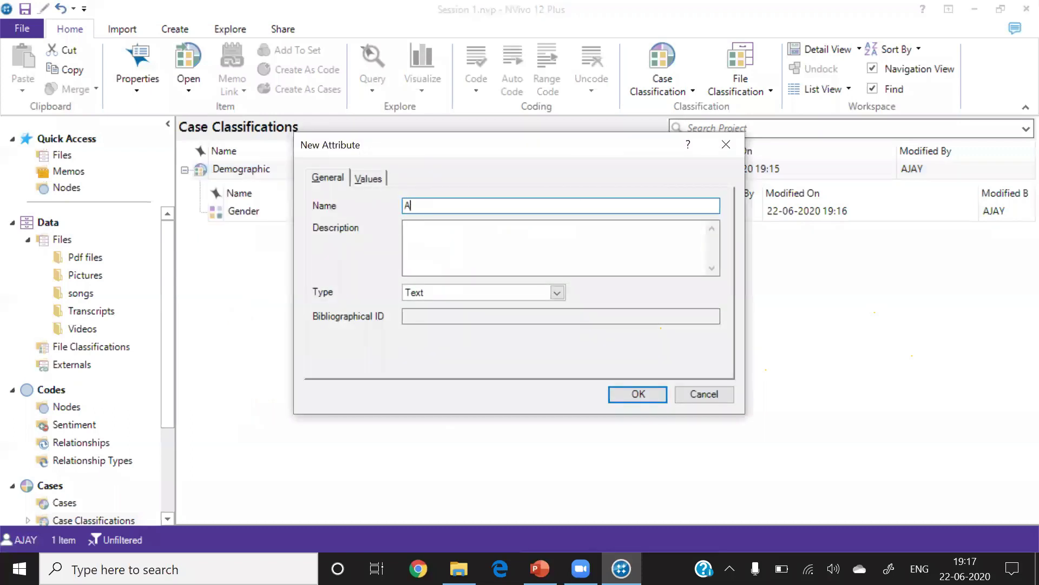
type("ge Group")
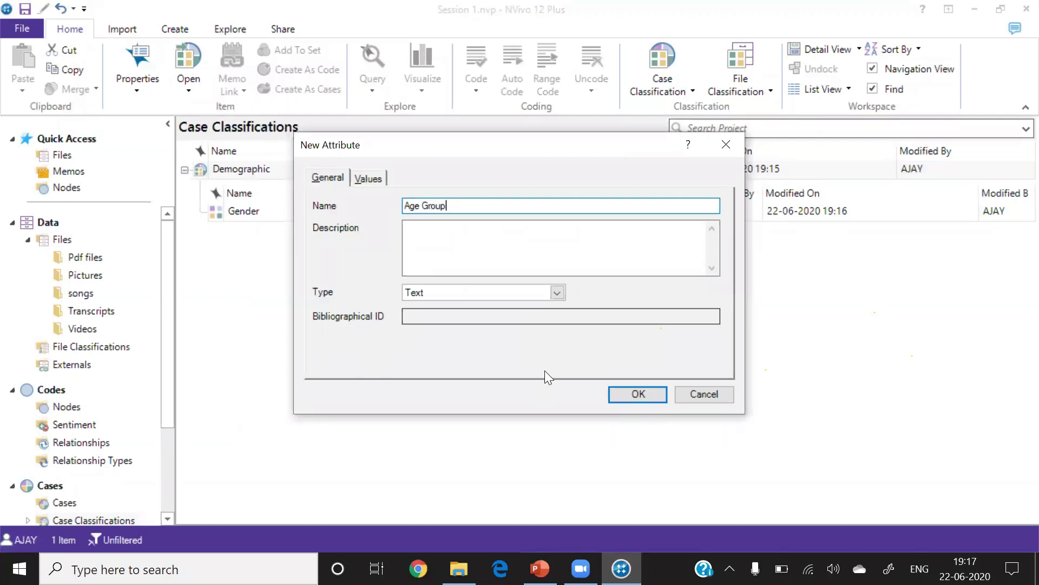
Step: Give the Age Group attribute the values "less than 35 years", "35 to 50 years" and "More than 50 years", and save it
left_click(368, 179)
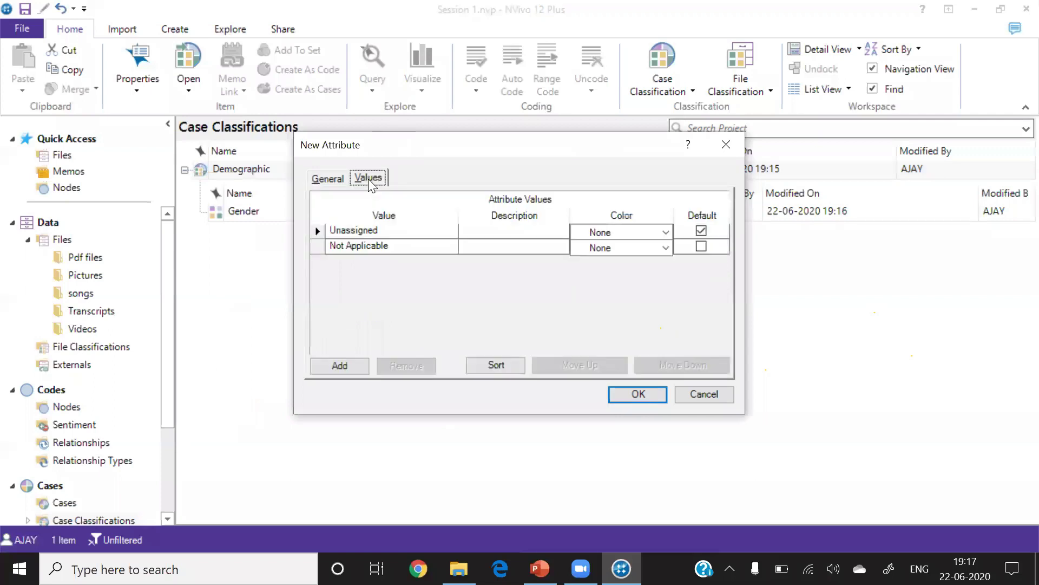
left_click(339, 366)
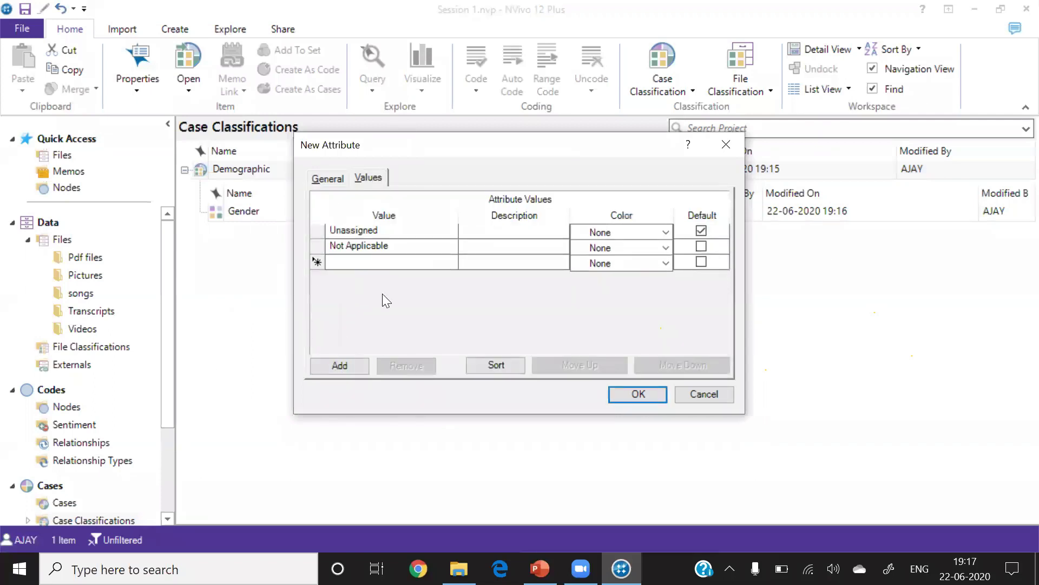
type("less than 35")
type("years")
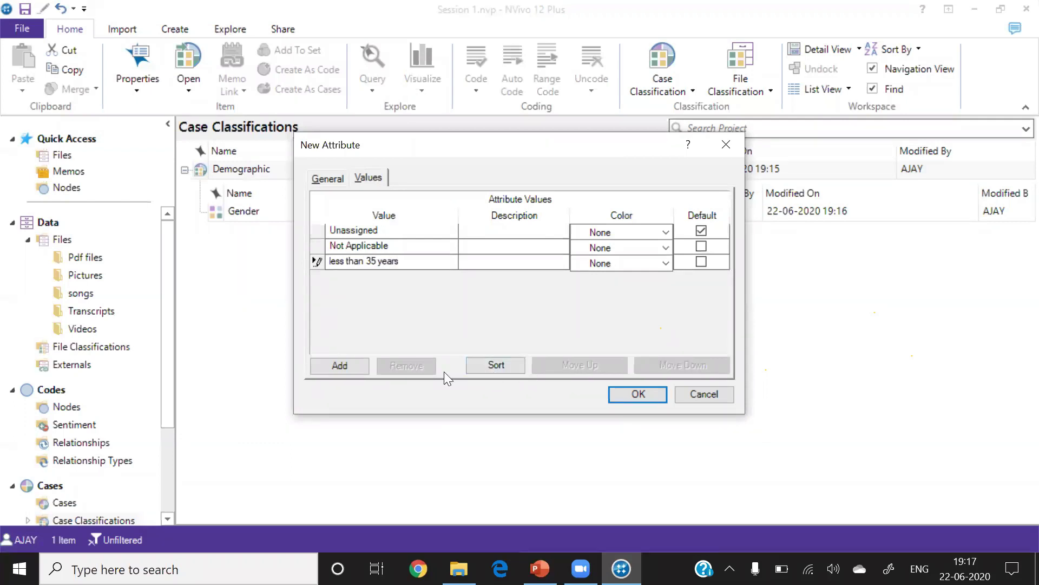
left_click(353, 365)
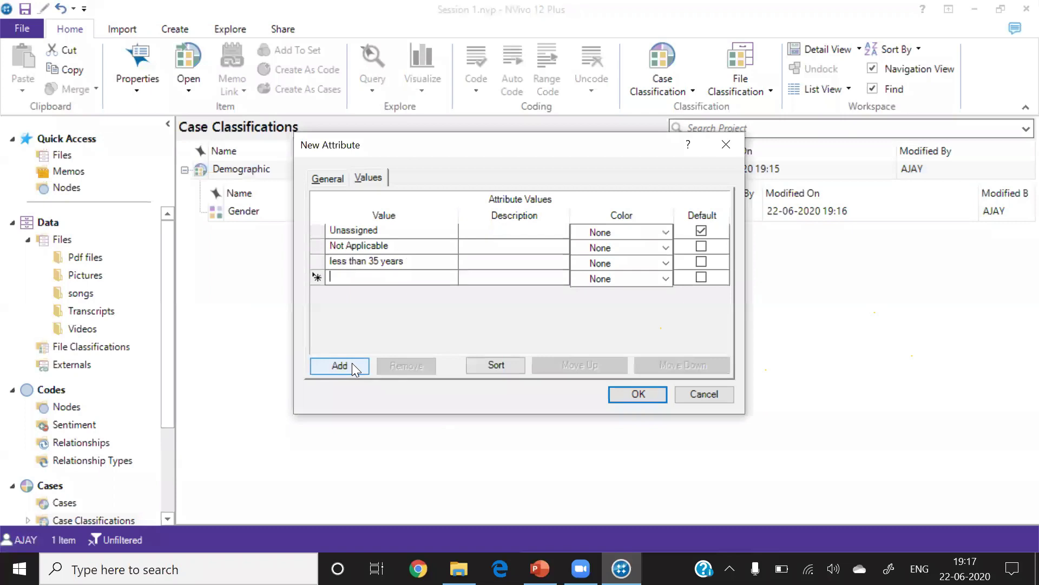
type("35 to 50 years")
left_click(337, 369)
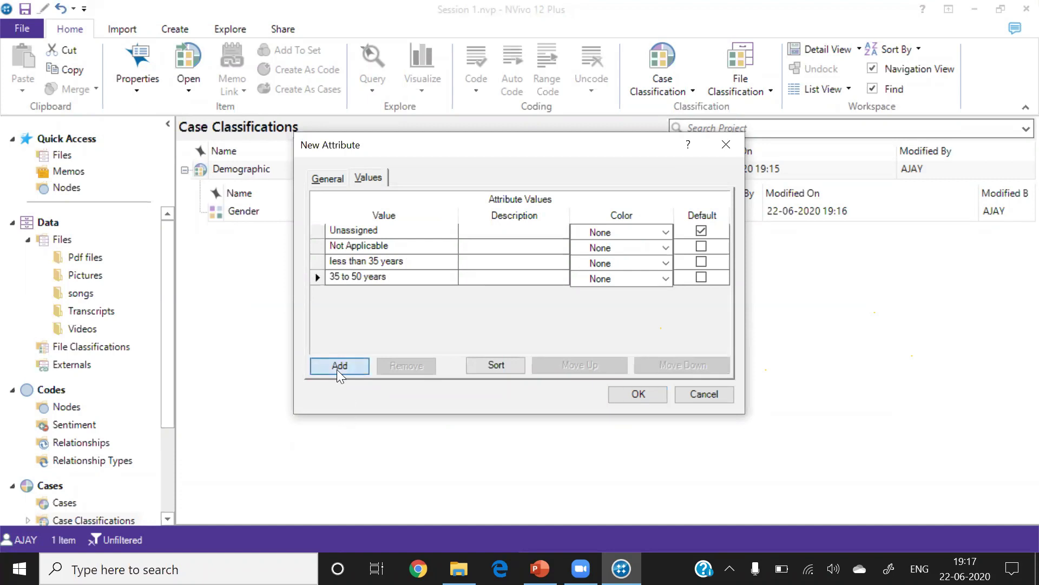
type("More ")
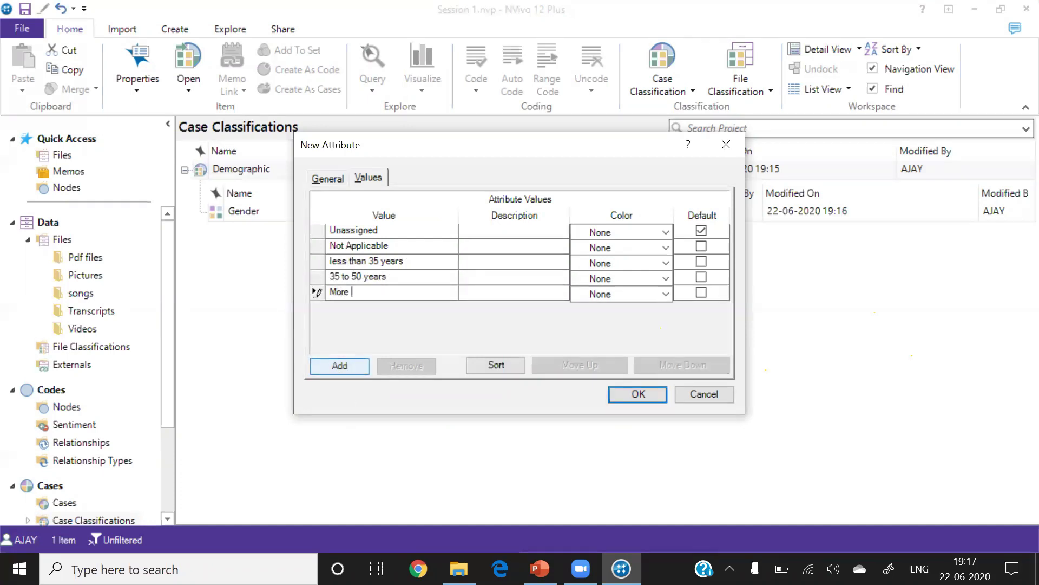
type("than 50 years")
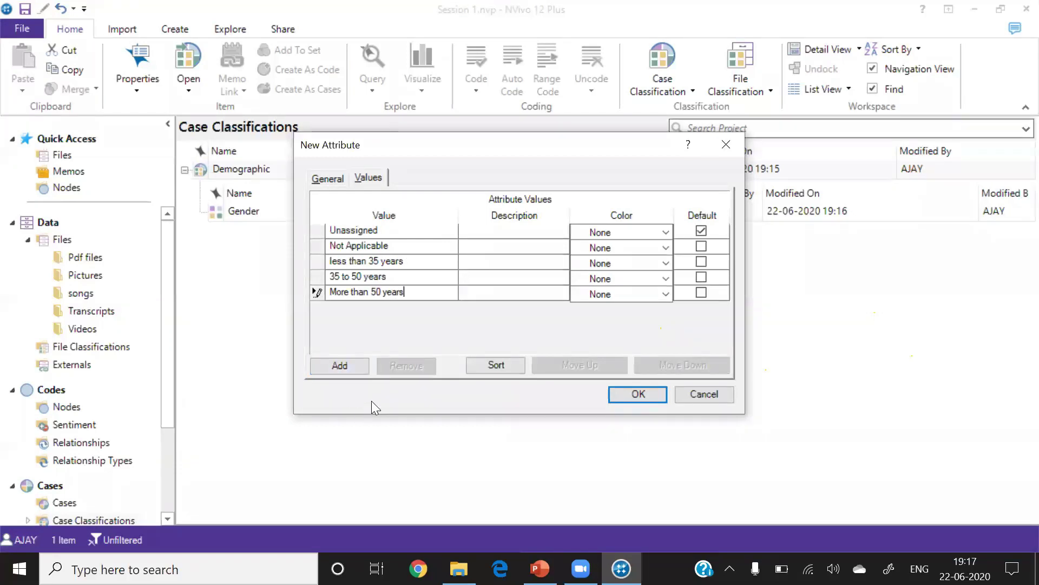
left_click(629, 401)
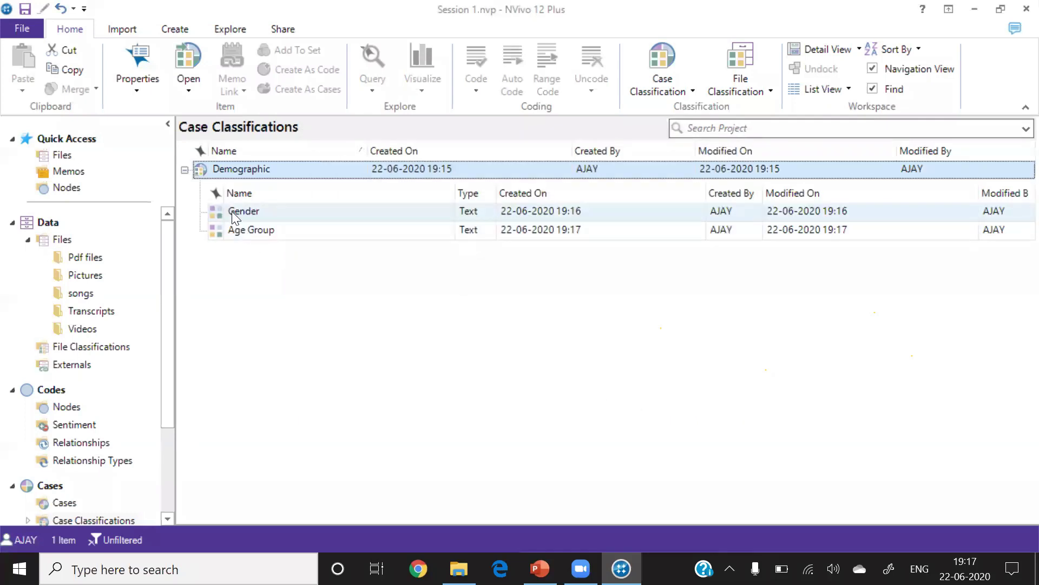
Step: Start a third new attribute for the Demographic classification and name it Education
right_click(199, 170)
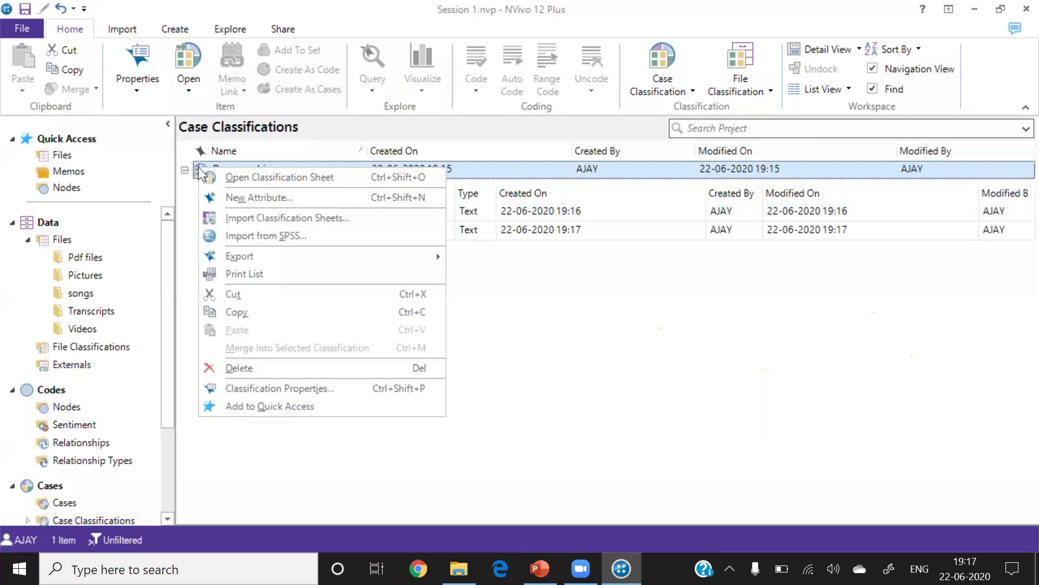
left_click(274, 197)
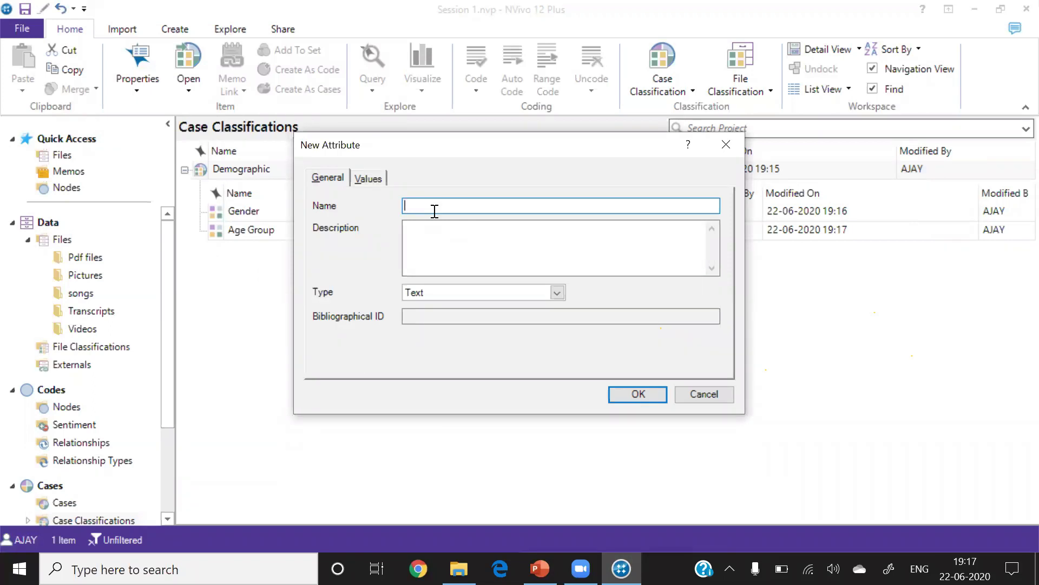
type("Education")
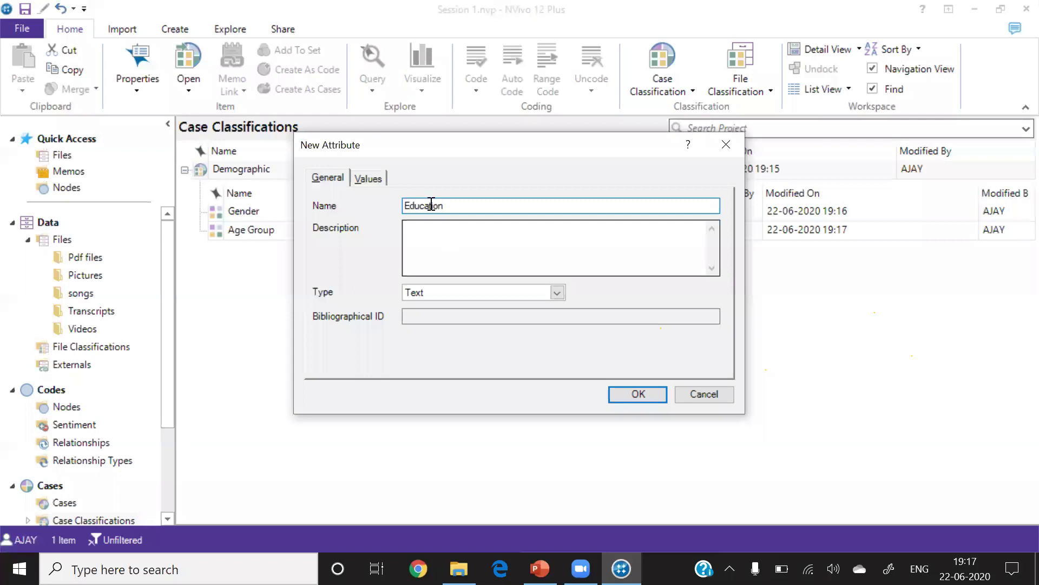
Step: Add the values Technical and Professional to the Education attribute and save it
left_click(374, 182)
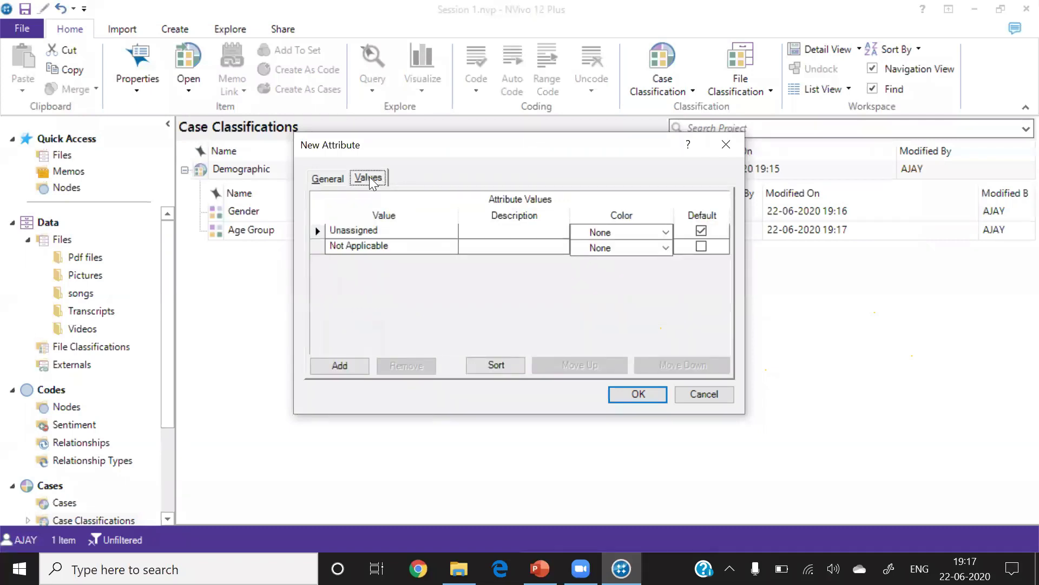
left_click(341, 366)
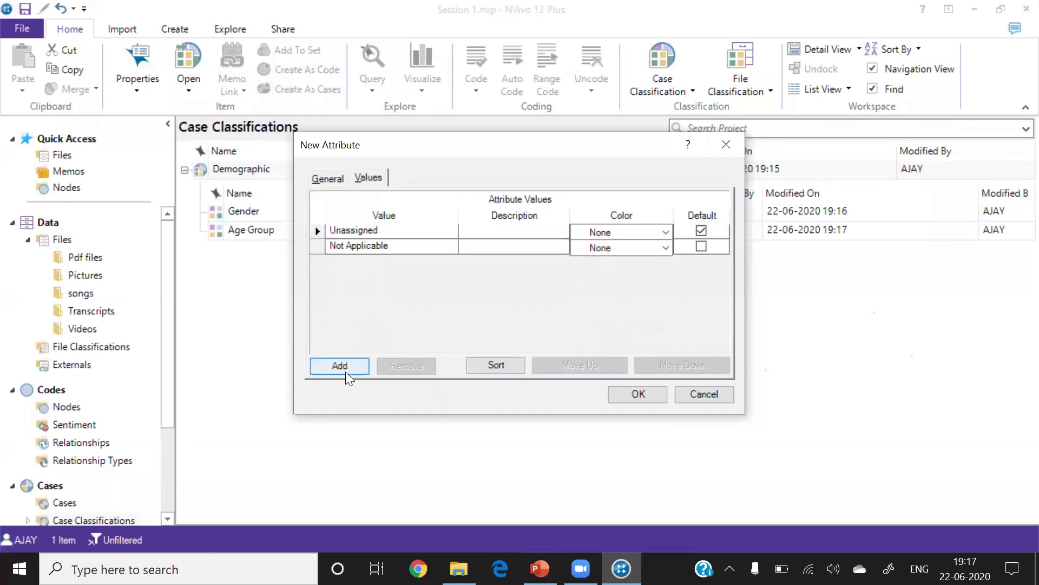
type("Tec")
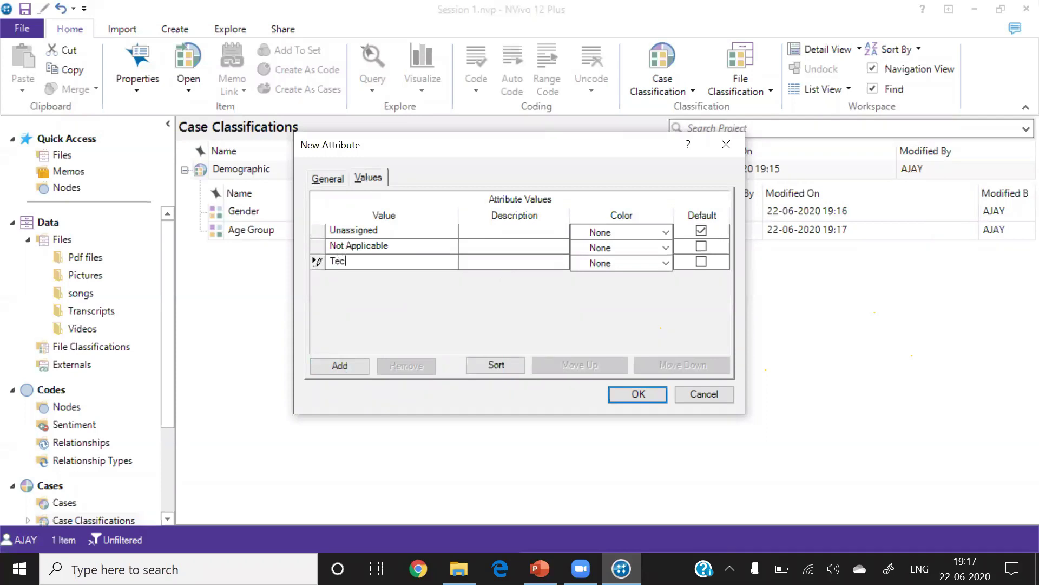
type("hnical")
left_click(350, 365)
left_click(350, 365)
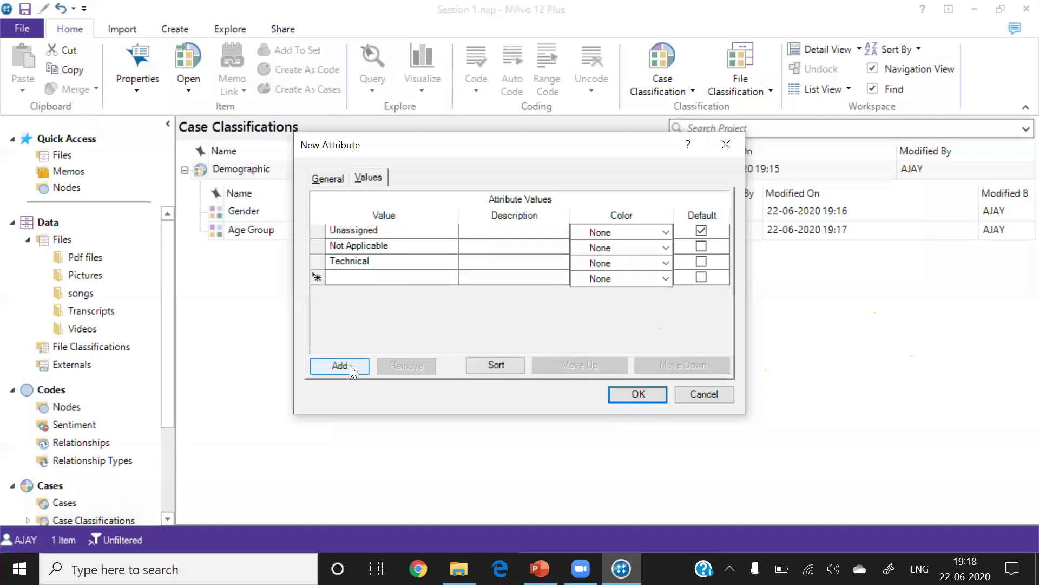
type("Professional")
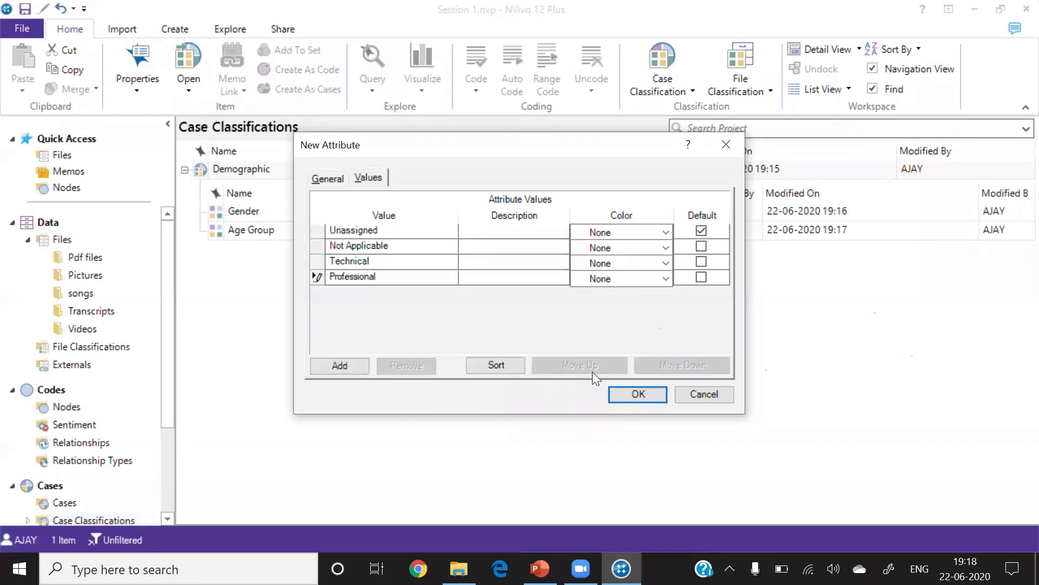
left_click(631, 395)
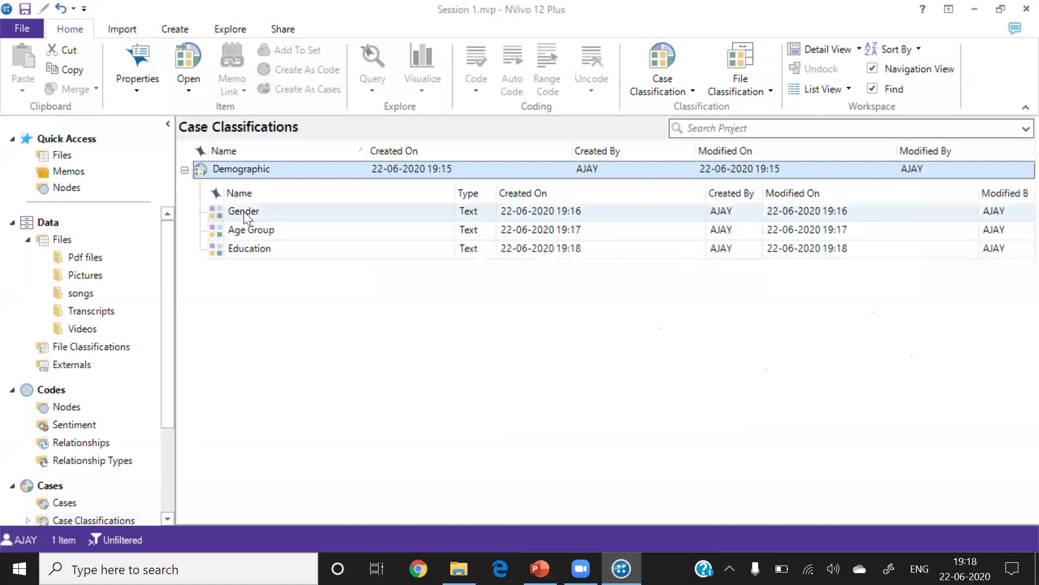
Step: Open the Demographic classification sheet and set Gender to Females for cases 1 and 4 and Males for cases 2 and 3
double_click(196, 168)
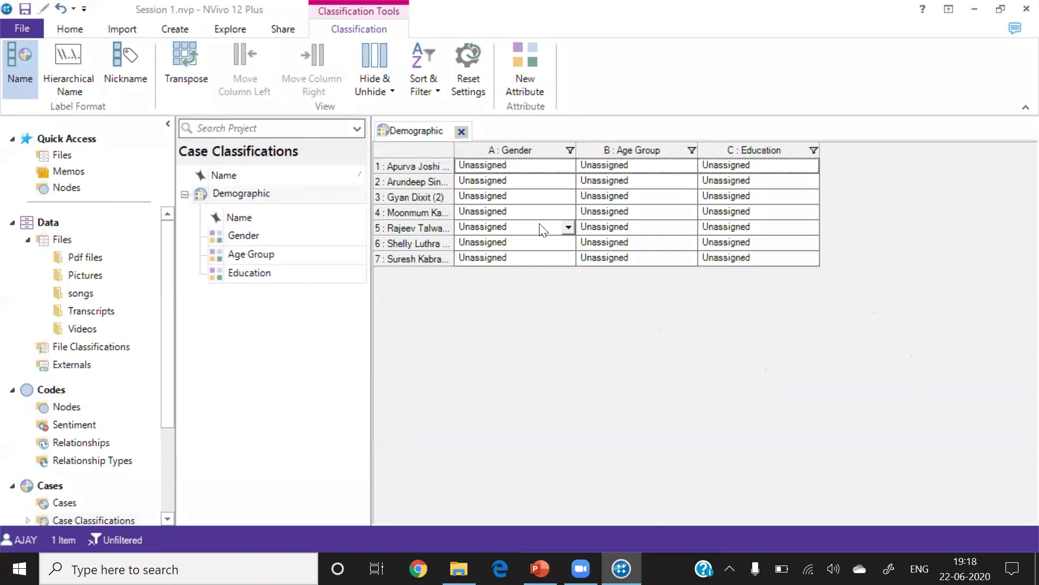
left_click(562, 169)
left_click(566, 167)
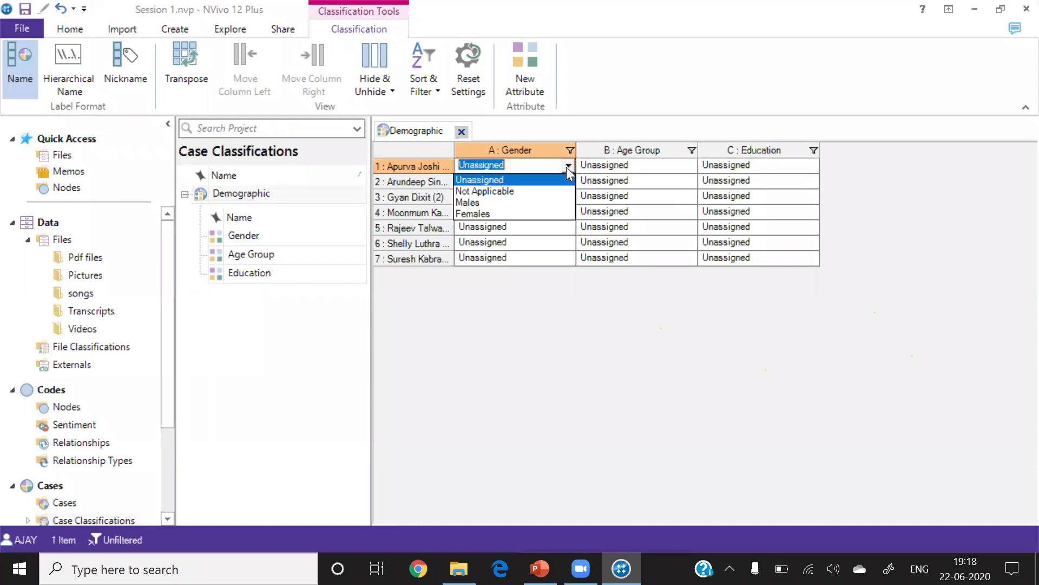
left_click(495, 214)
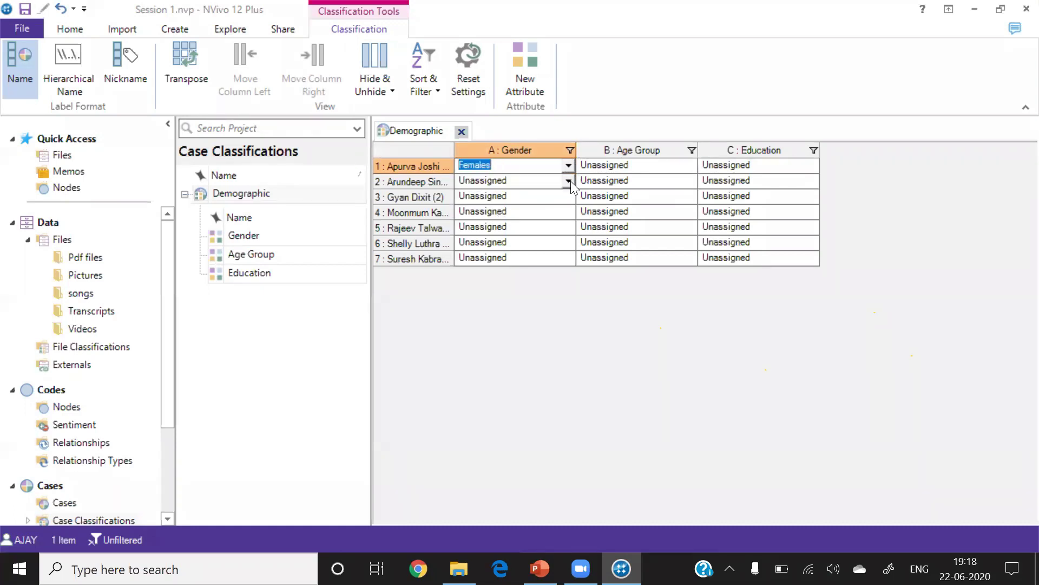
left_click(569, 181)
left_click(493, 218)
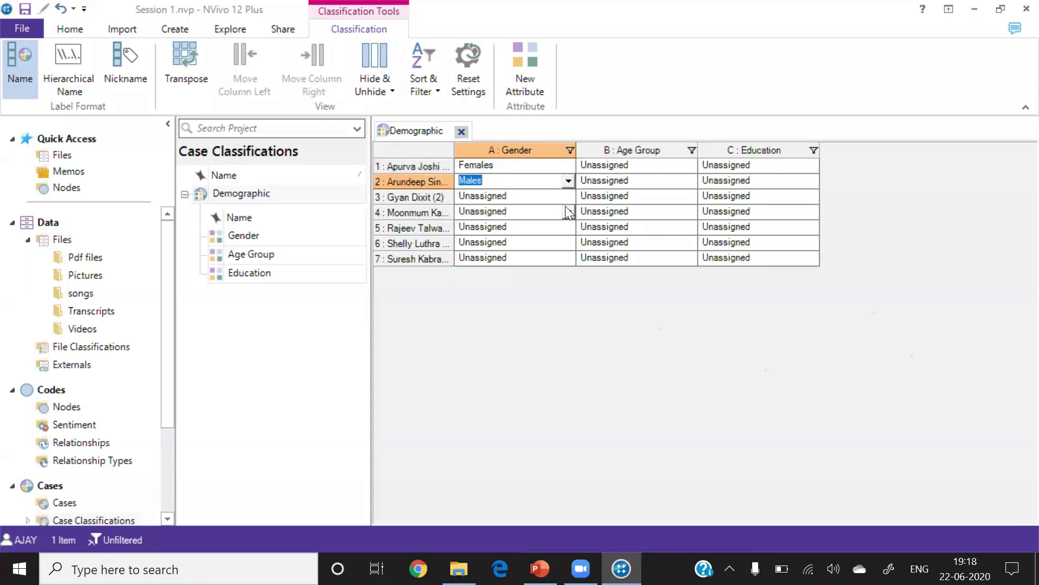
left_click(566, 197)
left_click(511, 232)
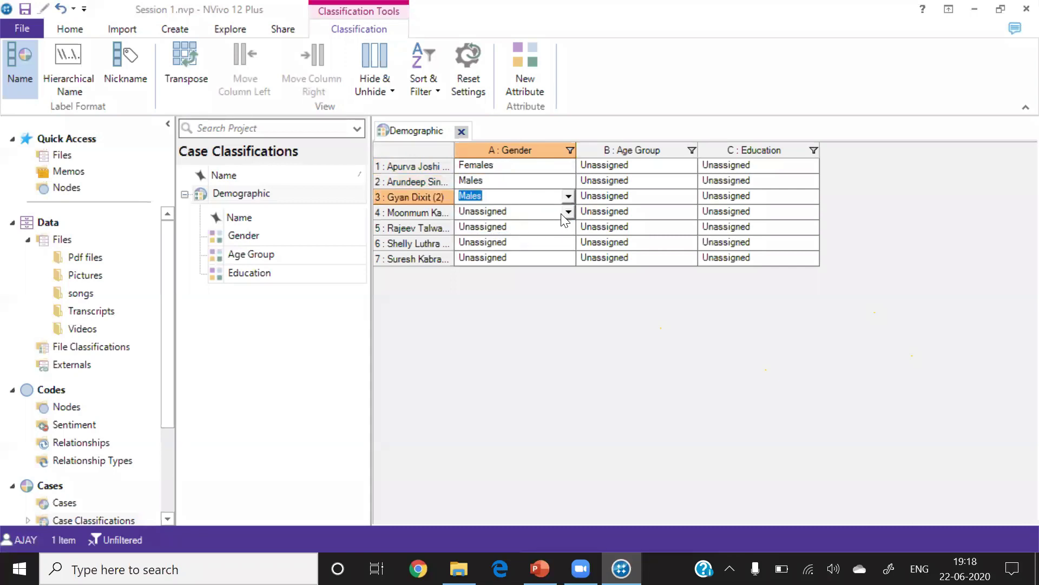
left_click(567, 212)
left_click(499, 259)
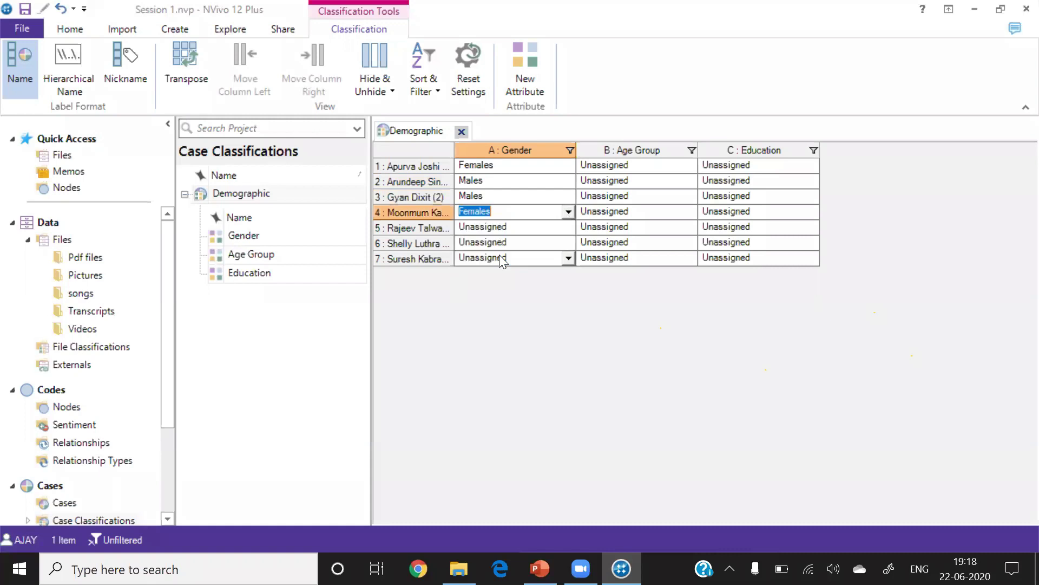
Step: Set Gender to Males for cases 5 and 7 and to Females for case 6
left_click(568, 227)
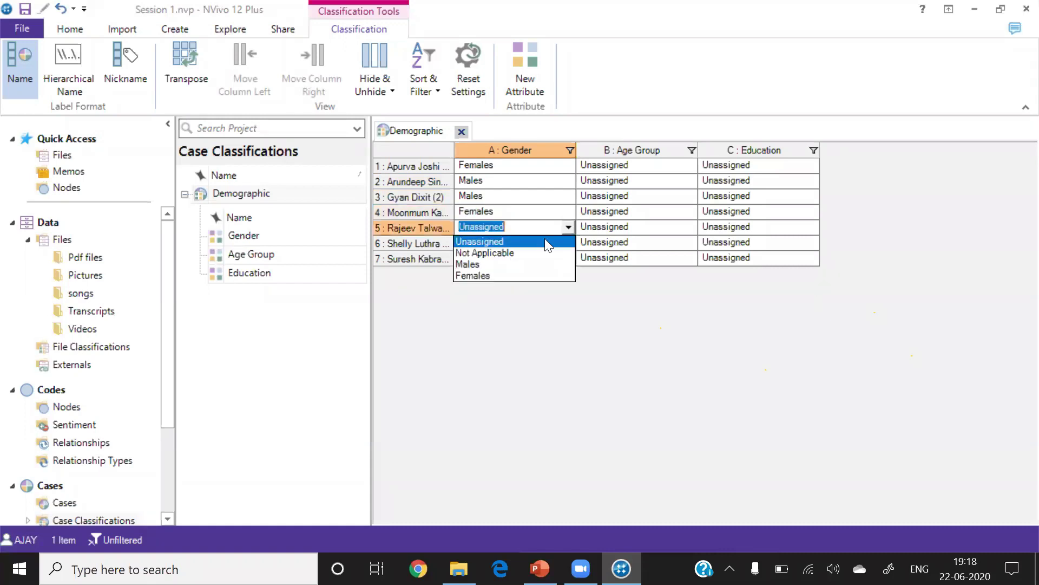
left_click(497, 261)
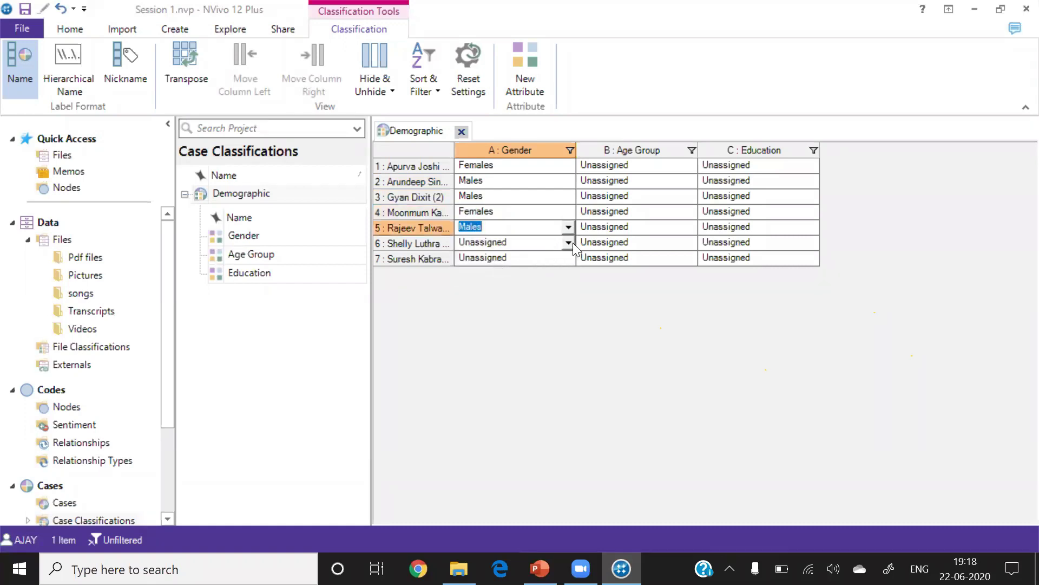
left_click(567, 242)
left_click(504, 291)
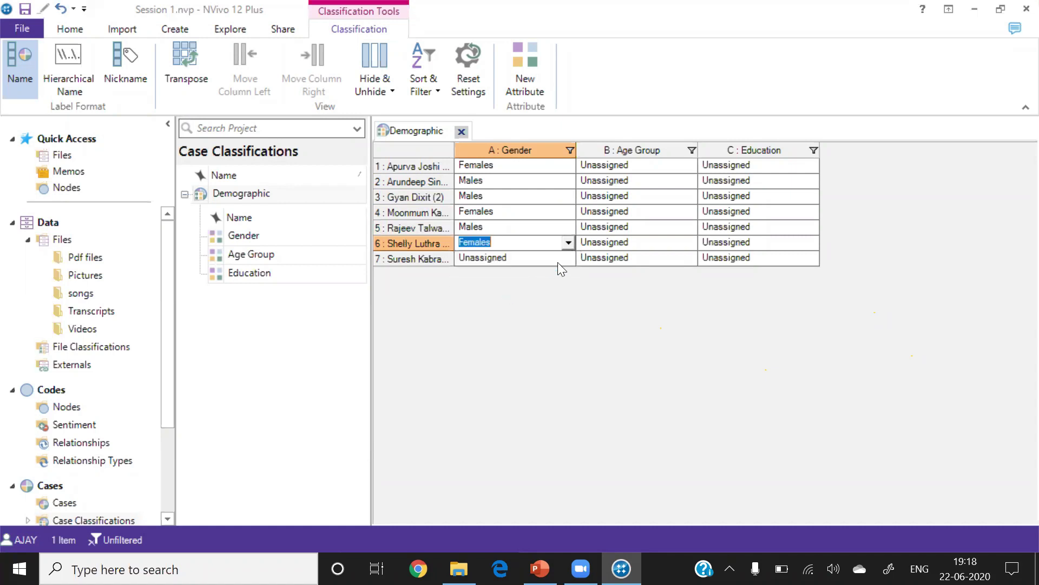
left_click(566, 258)
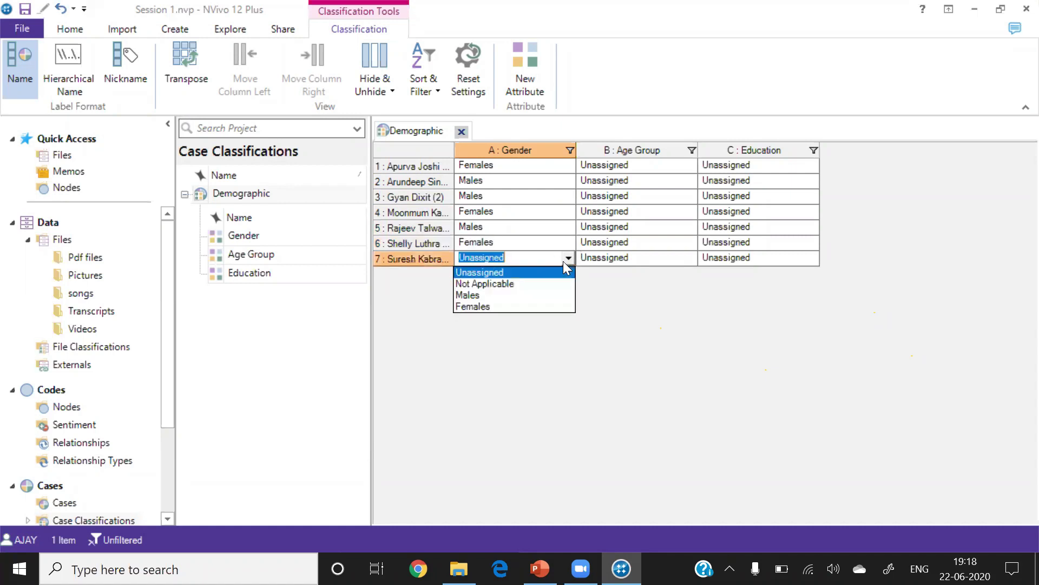
left_click(482, 295)
Step: Set the Age Group of cases 1 and 2 to "less than 35 years"
left_click(691, 167)
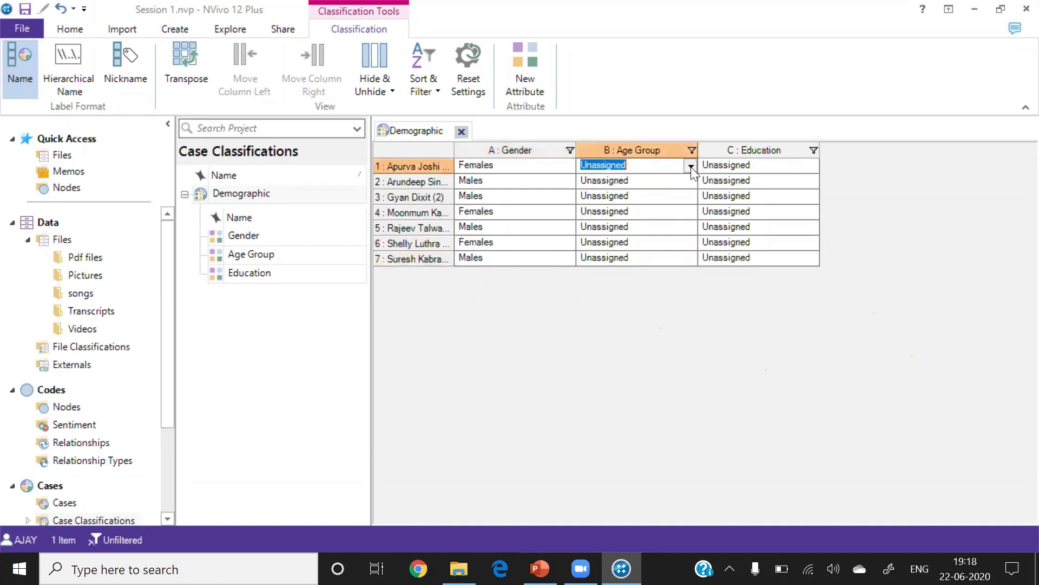
left_click(691, 166)
left_click(643, 203)
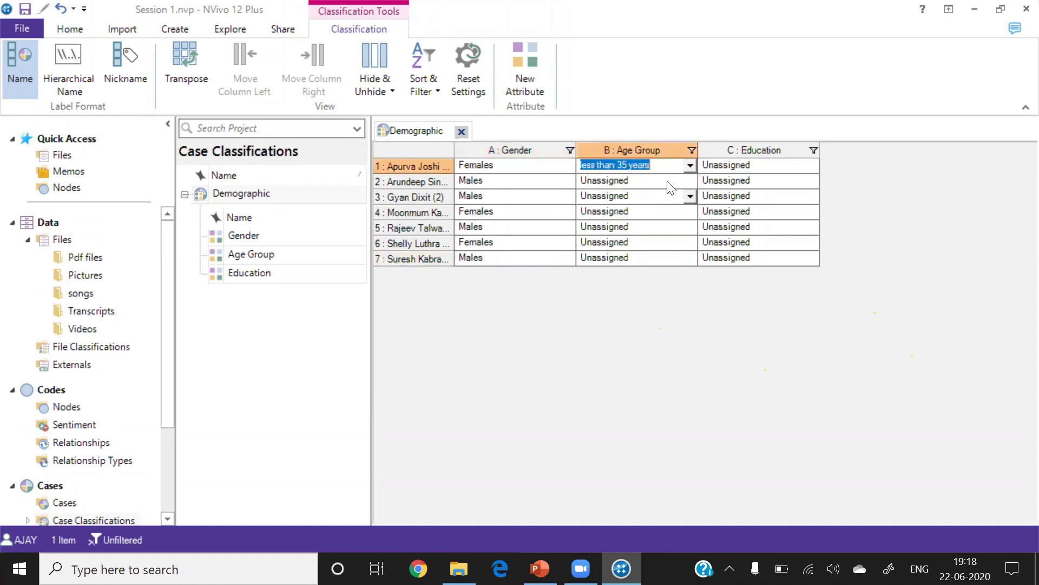
left_click(690, 182)
left_click(690, 182)
left_click(628, 216)
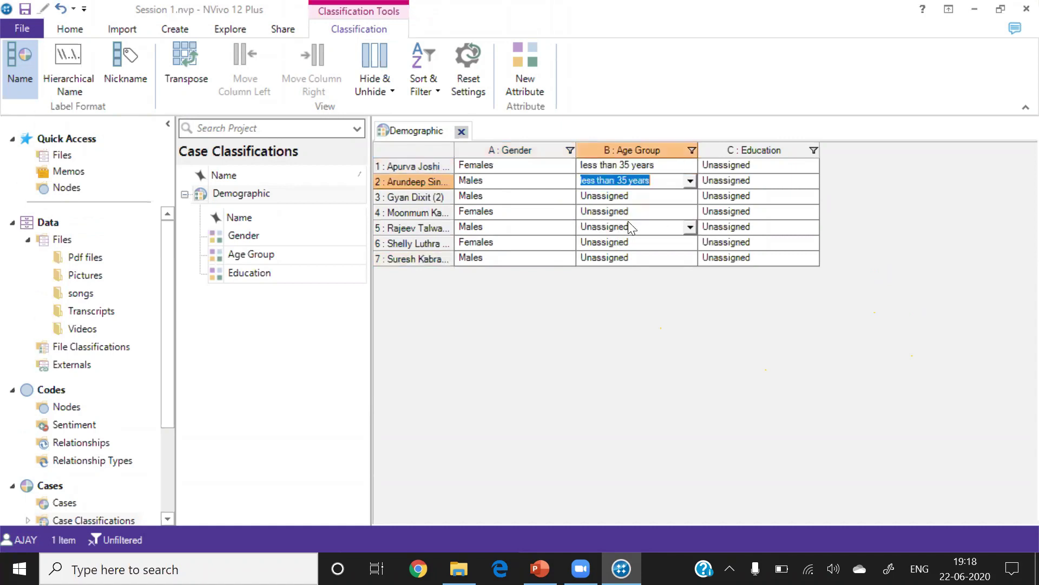
Step: Set the Age Group of cases 3 and 4 to "35 to 50 years"
left_click(691, 198)
left_click(691, 197)
left_click(683, 242)
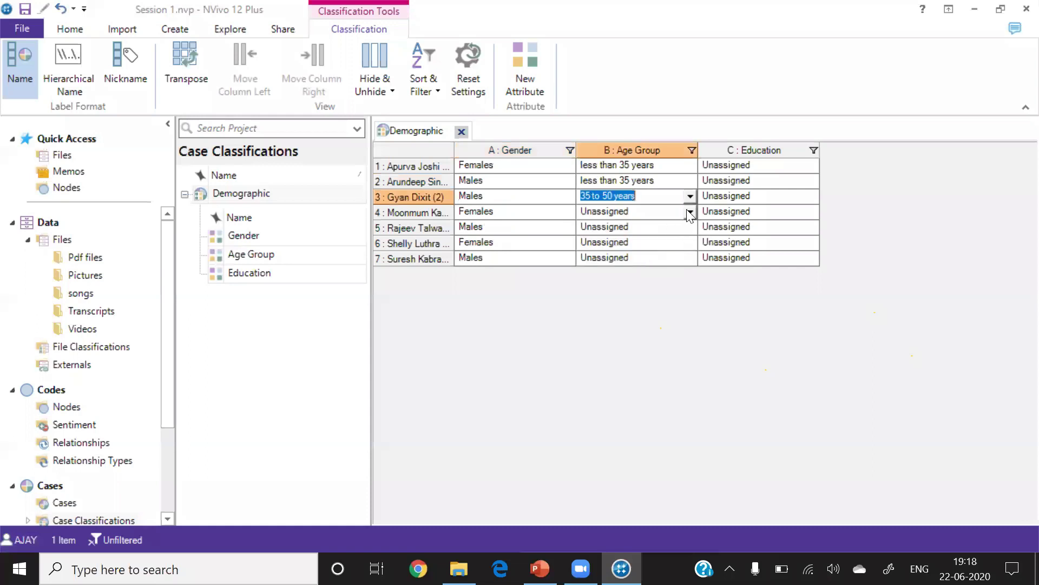
left_click(687, 211)
left_click(687, 211)
left_click(626, 261)
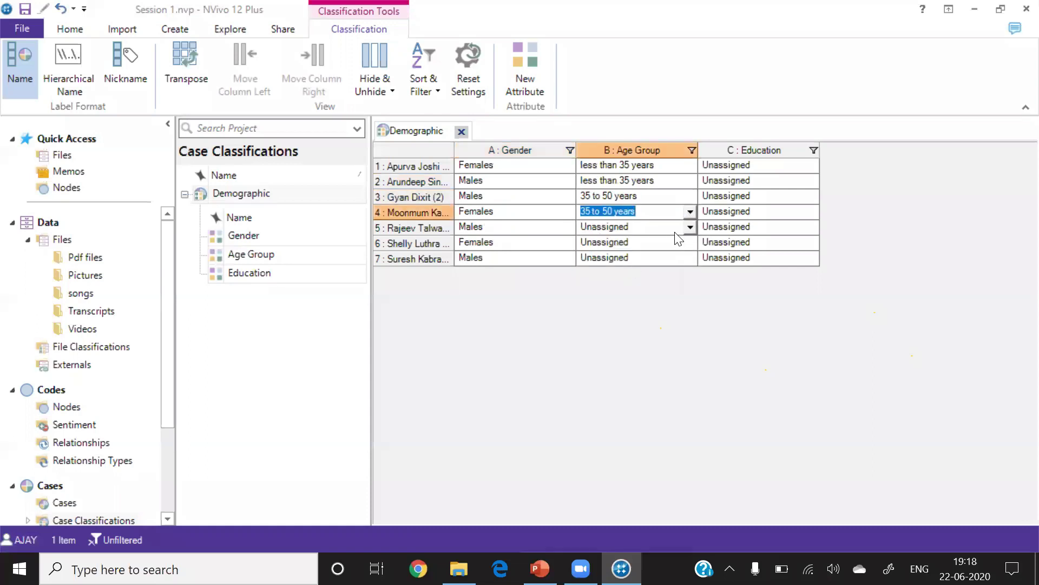
Step: Set the Age Group to "More than 50 years" for cases 5 and 6 and "35 to 50 years" for case 7
left_click(690, 227)
left_click(632, 292)
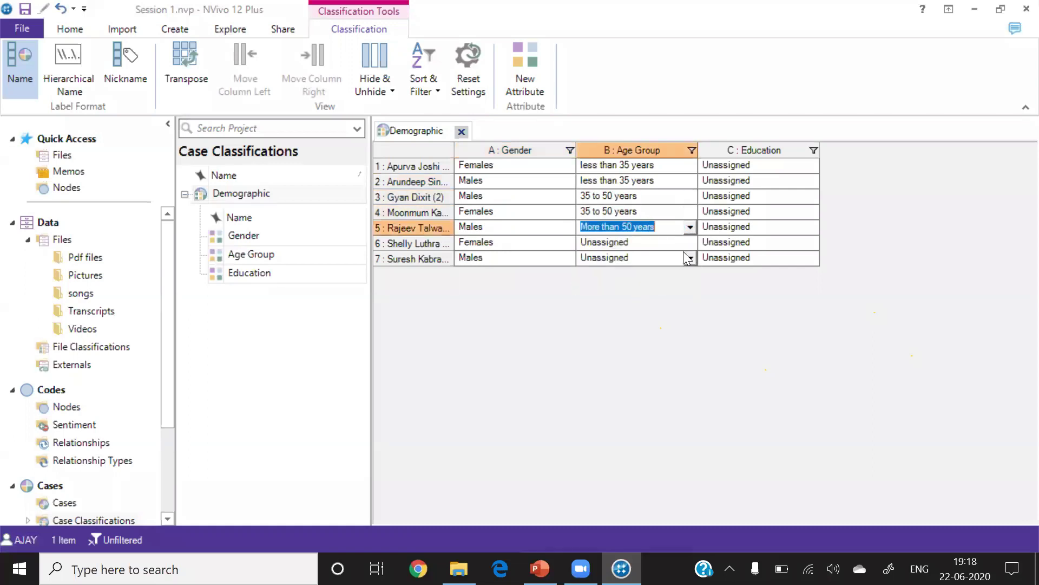
left_click(691, 246)
left_click(624, 299)
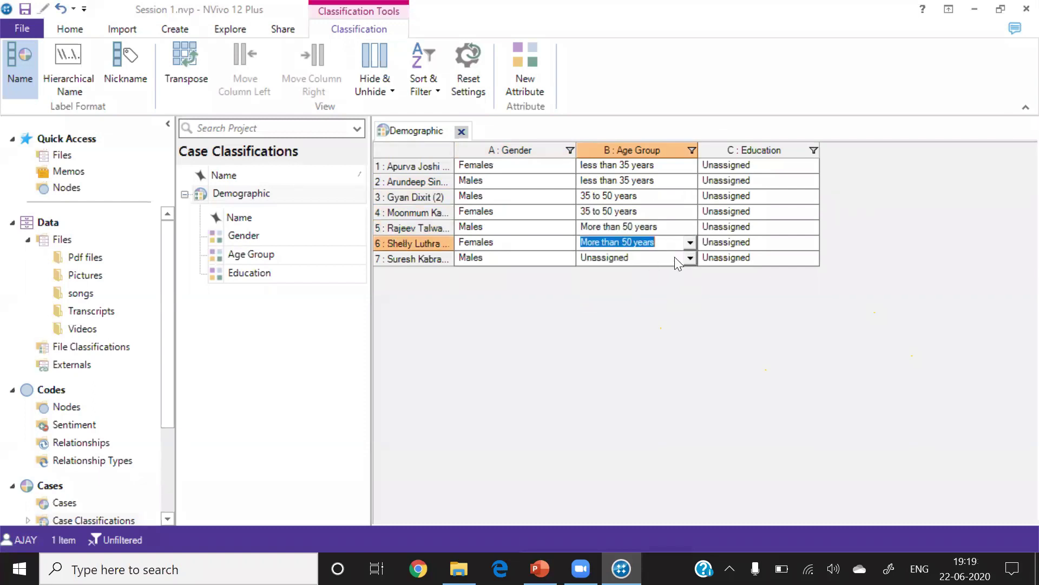
left_click(688, 258)
left_click(626, 308)
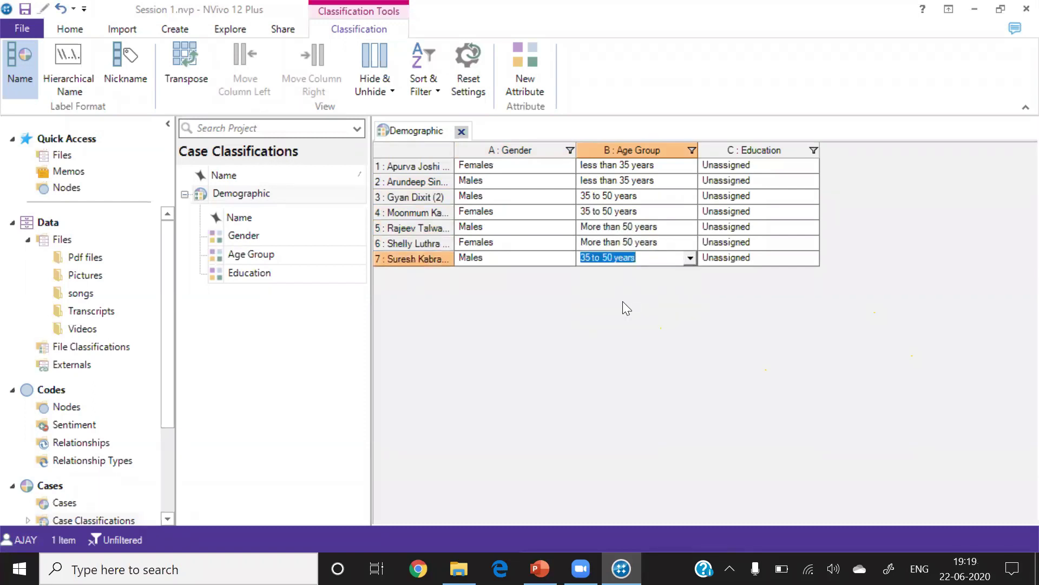
Step: Set Education to Technical for case 2 and Professional for case 1
left_click(810, 168)
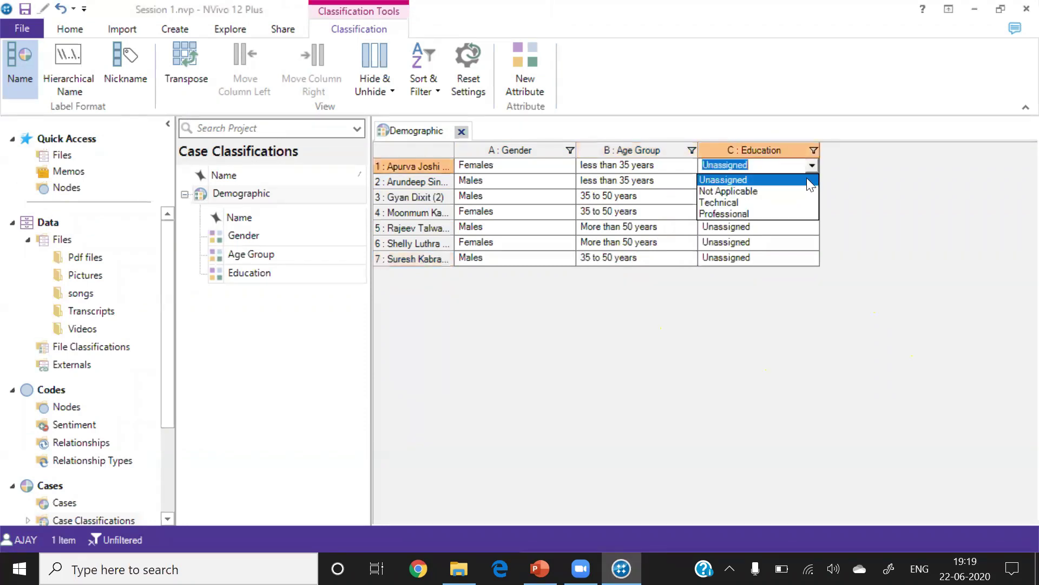
left_click(811, 180)
left_click(812, 182)
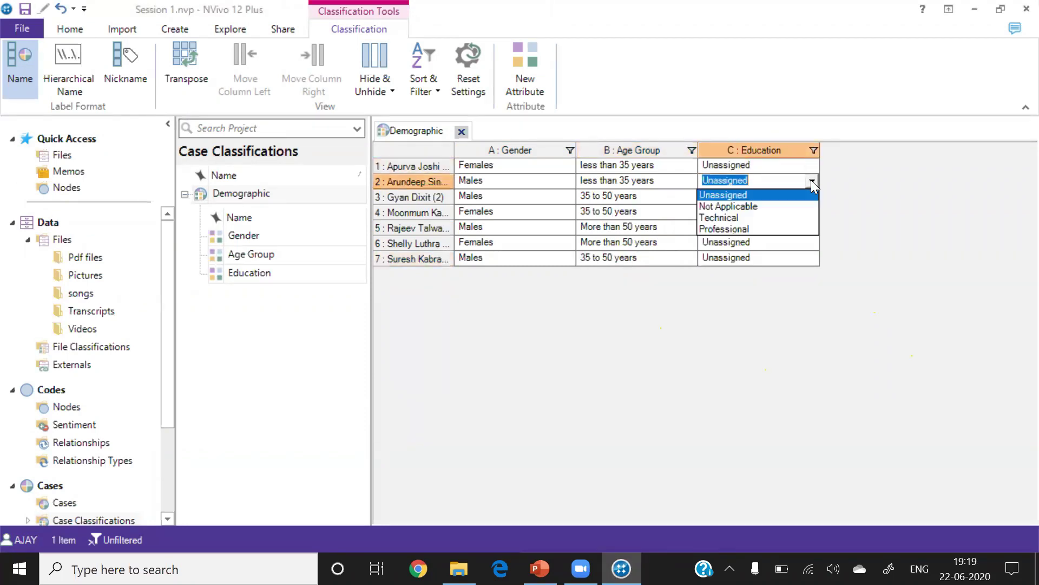
left_click(754, 218)
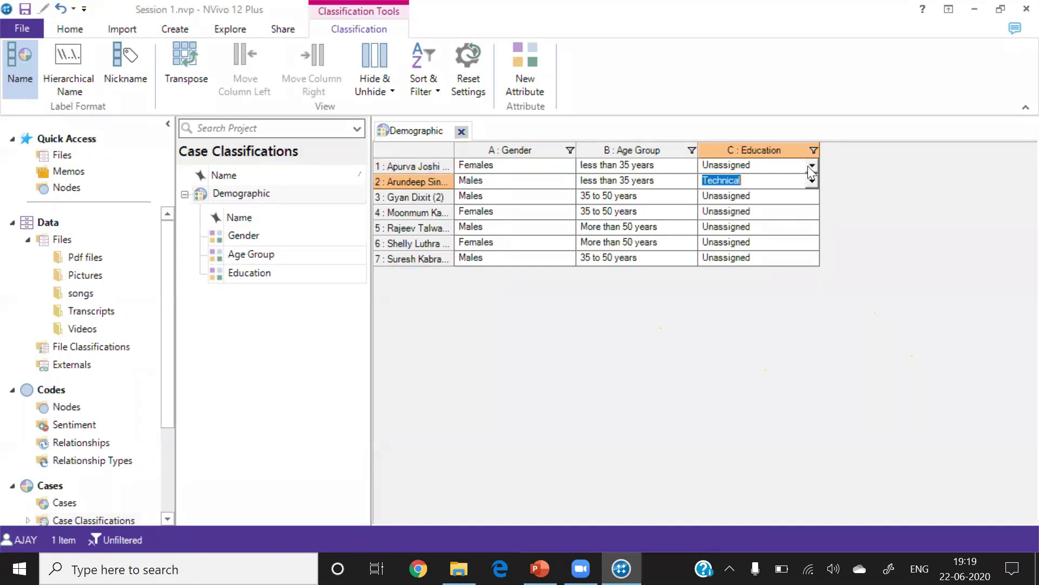
left_click(811, 166)
left_click(737, 213)
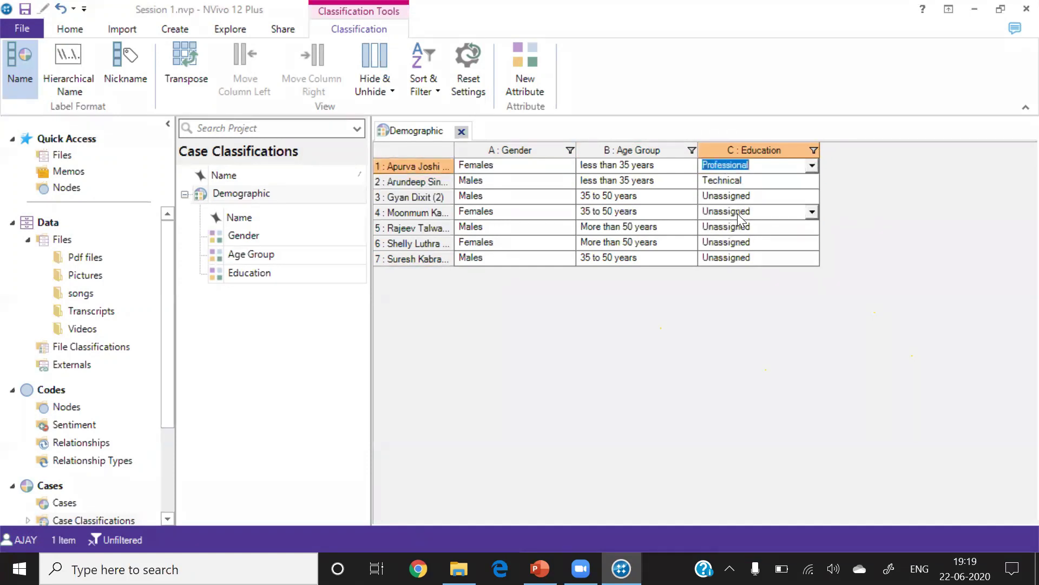
Step: Set Education to Technical for cases 3, 4 and 5
left_click(811, 211)
left_click(744, 251)
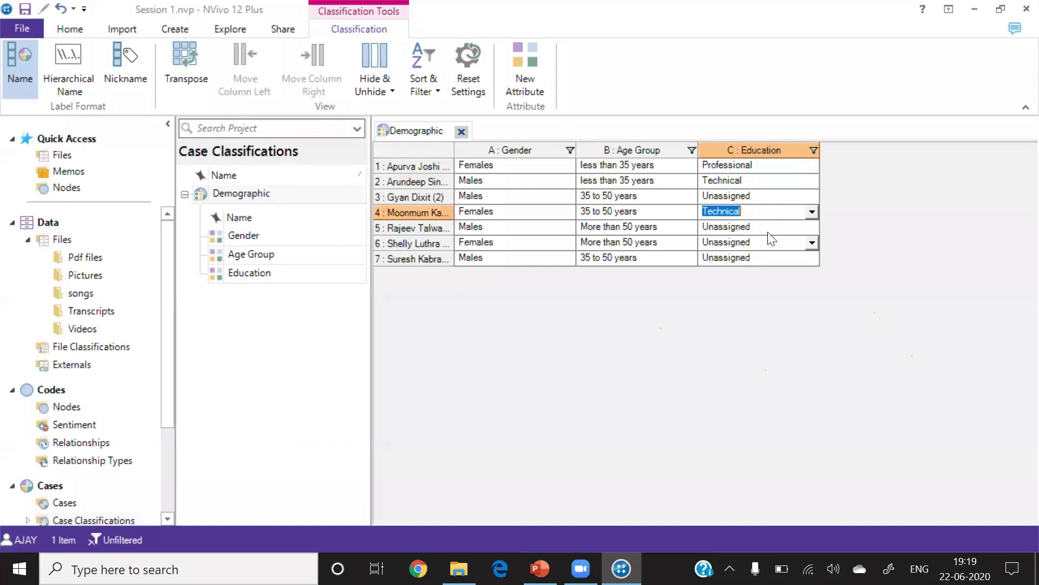
left_click(811, 196)
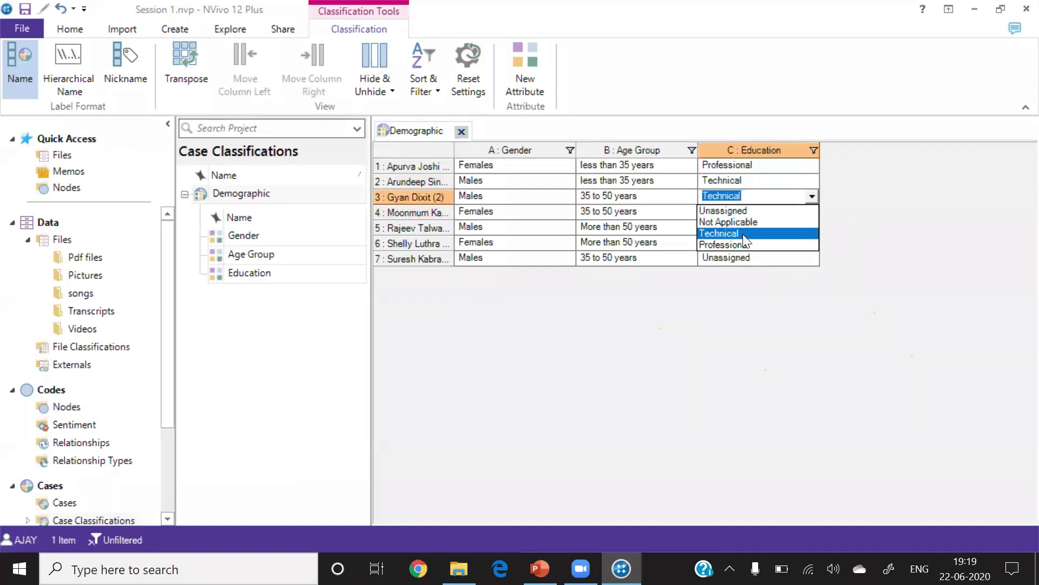
left_click(743, 234)
left_click(811, 211)
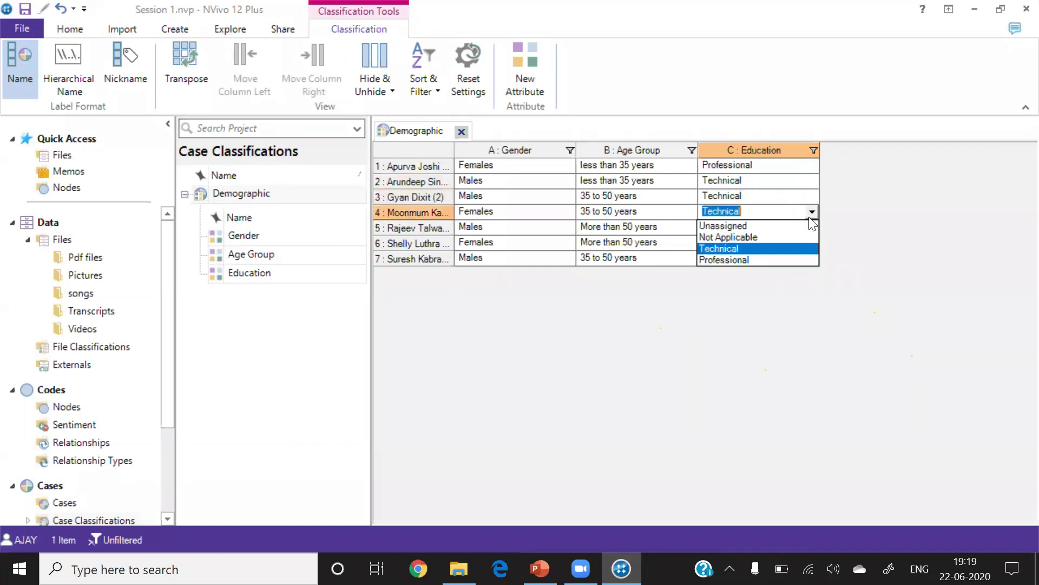
left_click(772, 248)
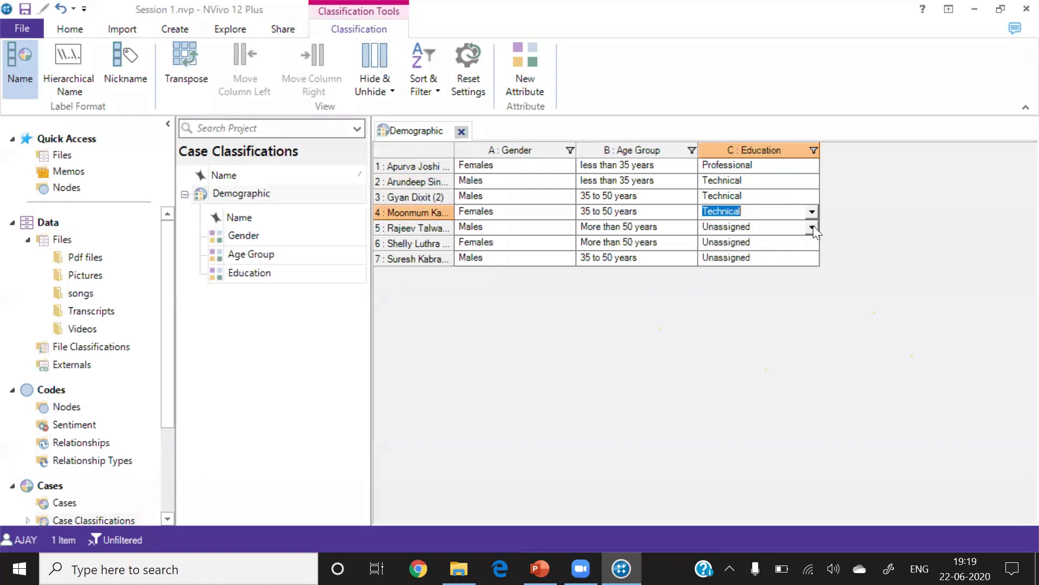
left_click(812, 226)
left_click(758, 264)
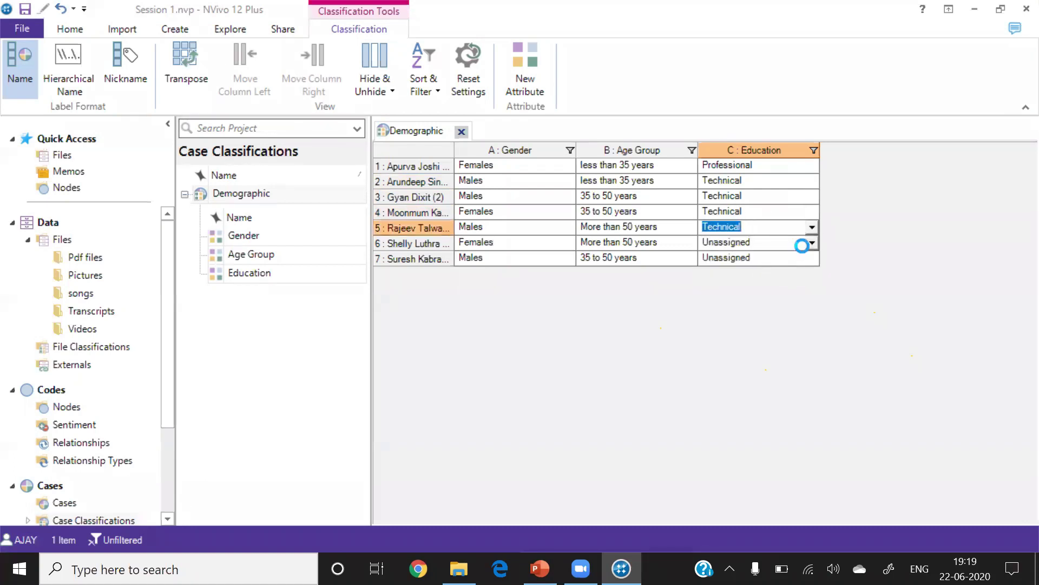
Step: Set Education to Professional for the last two cases, 6 and 7
left_click(803, 243)
left_click(812, 242)
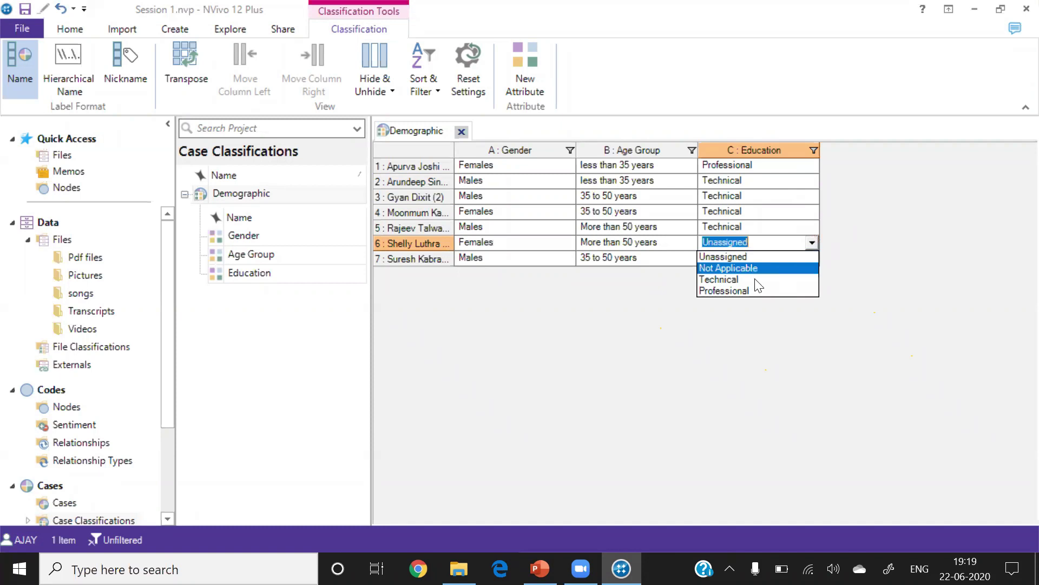
left_click(708, 290)
left_click(812, 259)
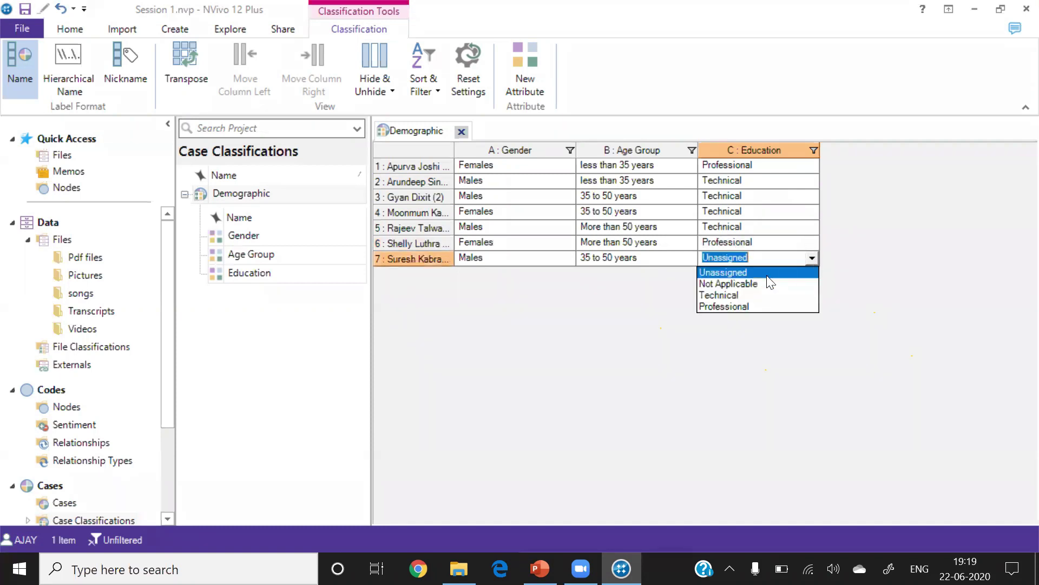
left_click(705, 304)
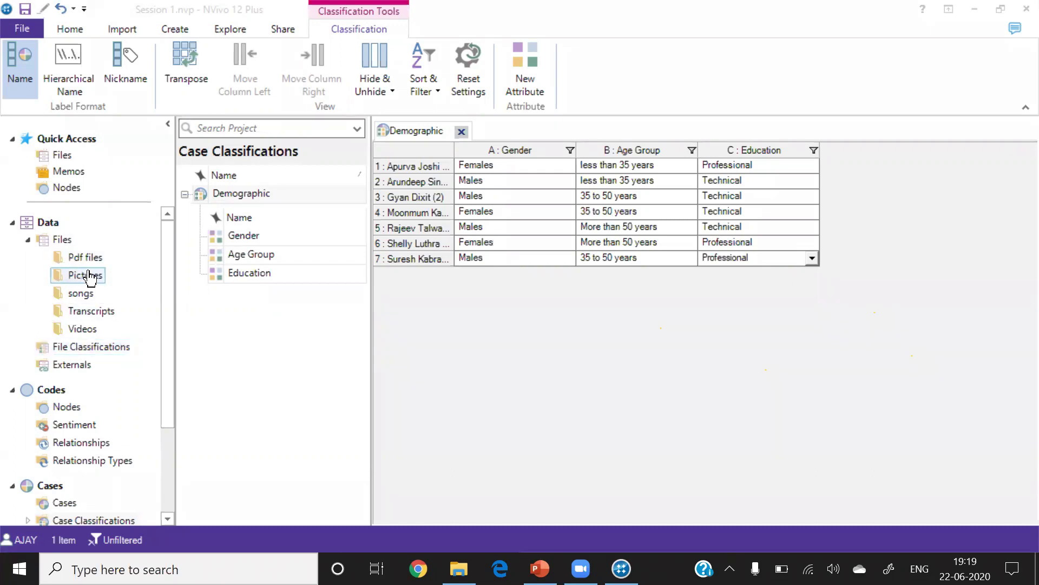
Step: Return to the Transcripts folder with the Demographic sheet closed, and save the project
left_click(102, 318)
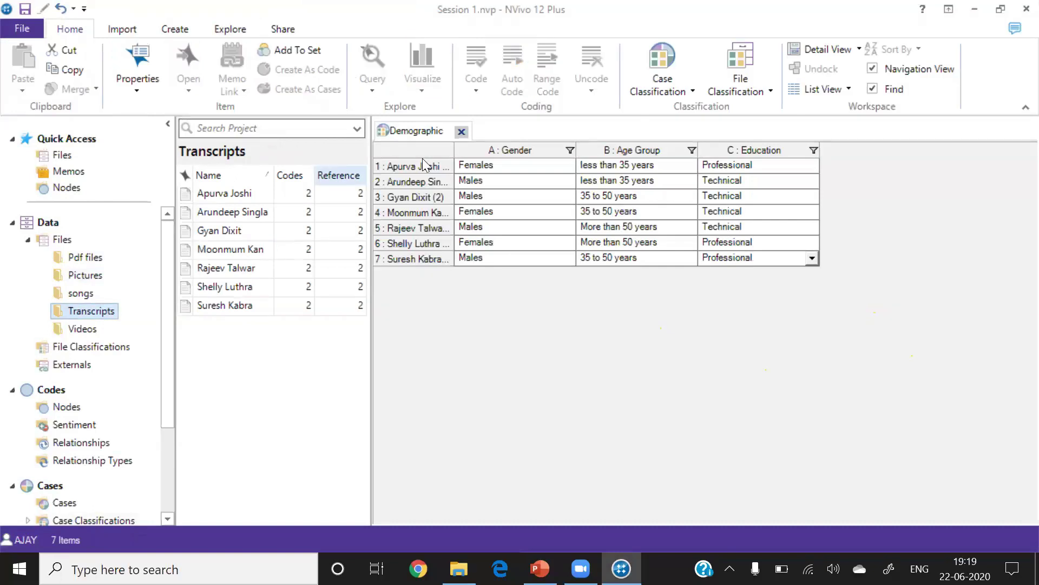
left_click(461, 131)
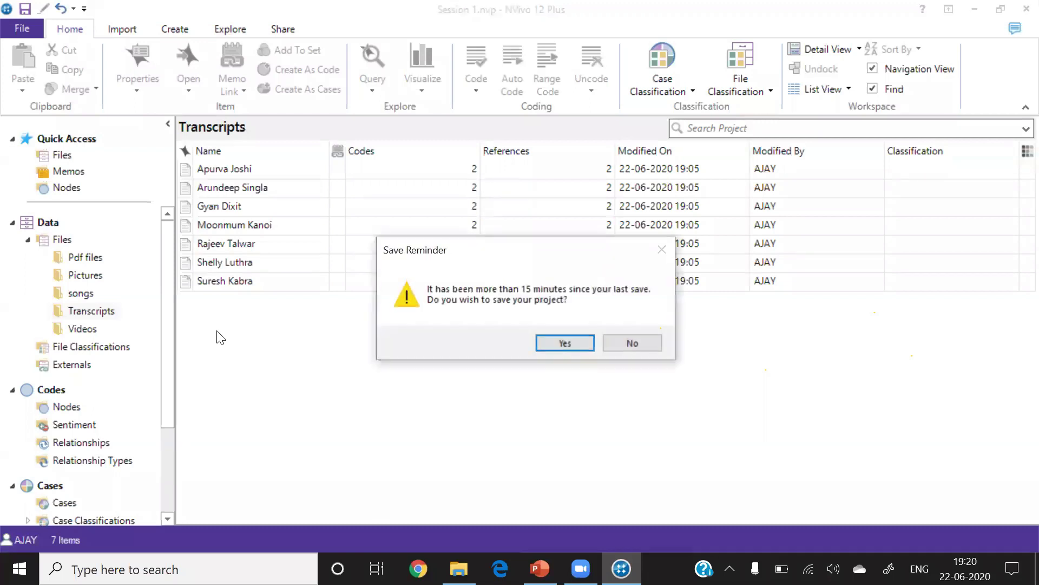
left_click(563, 343)
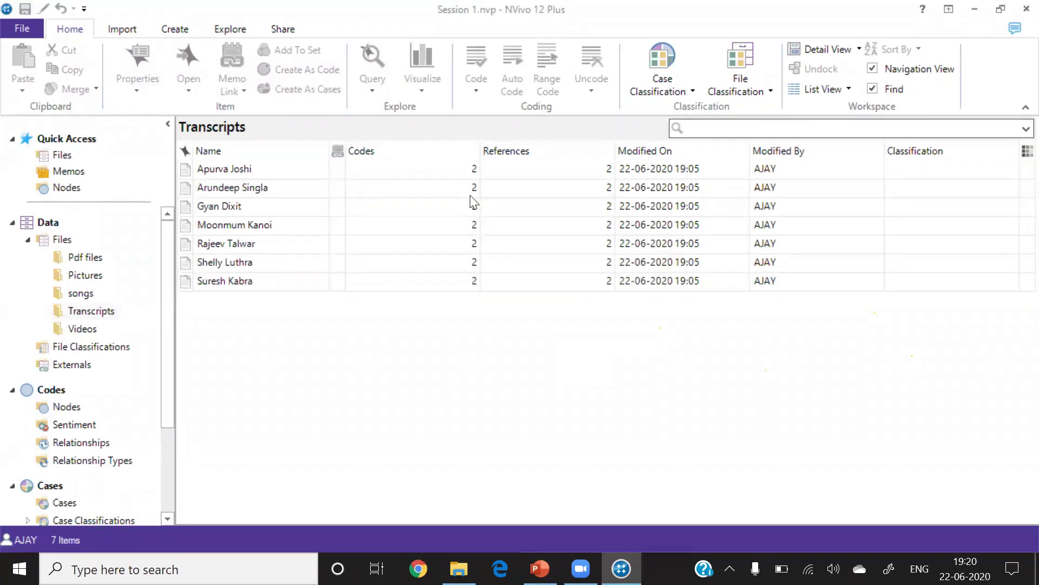
Step: Create a node named Habits
left_click(174, 30)
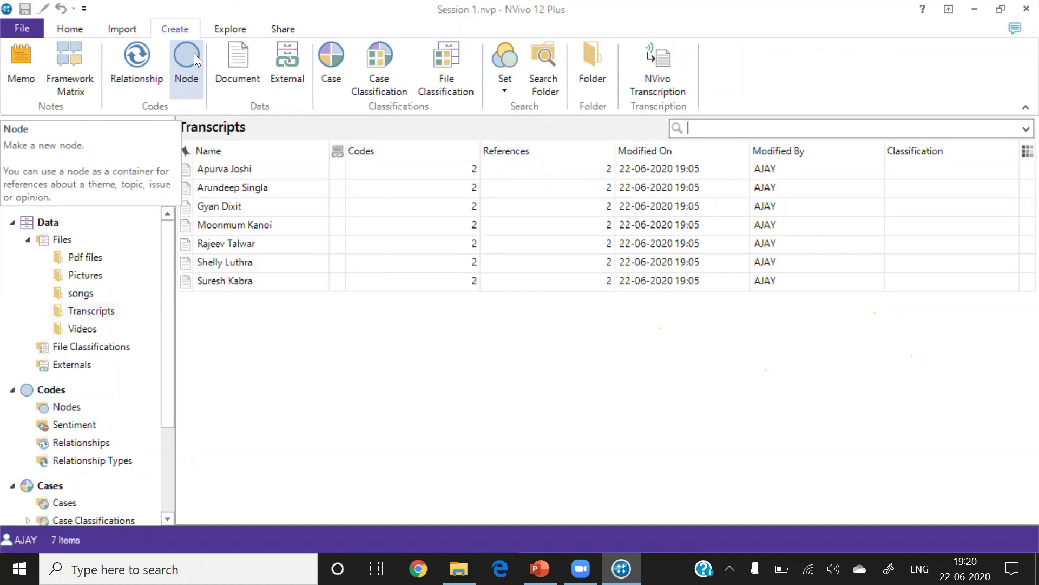
left_click(193, 53)
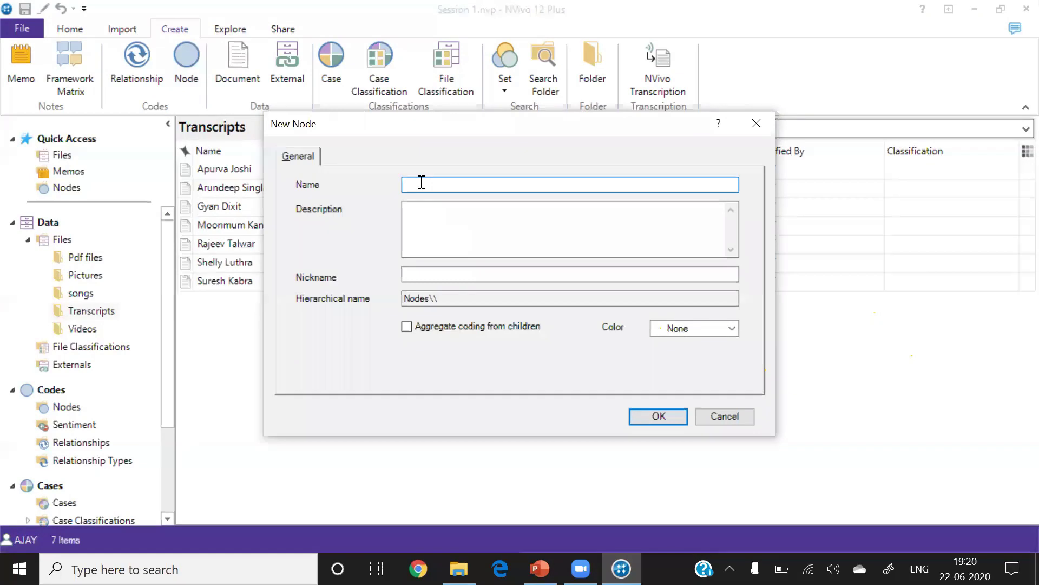
type("Habits")
left_click(665, 416)
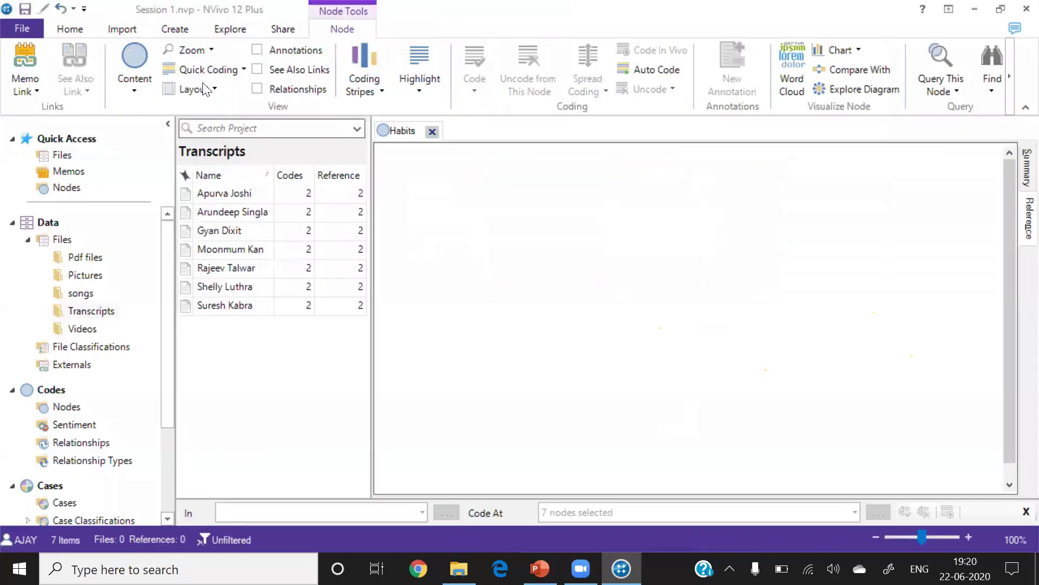
left_click(137, 64)
left_click(137, 64)
left_click(136, 64)
left_click(136, 64)
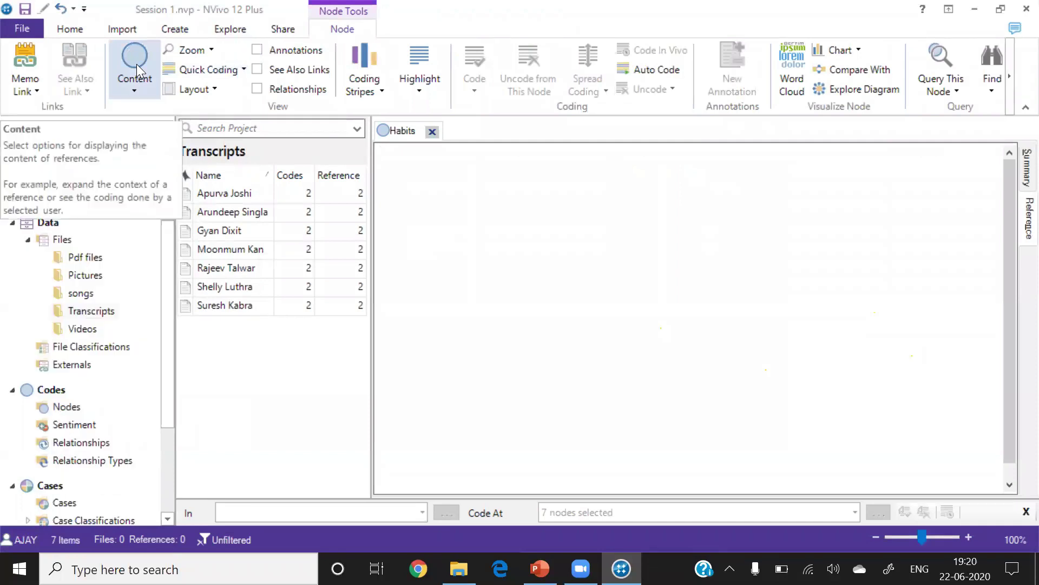
Step: Create a second node named Success Factors
left_click(174, 29)
left_click(181, 66)
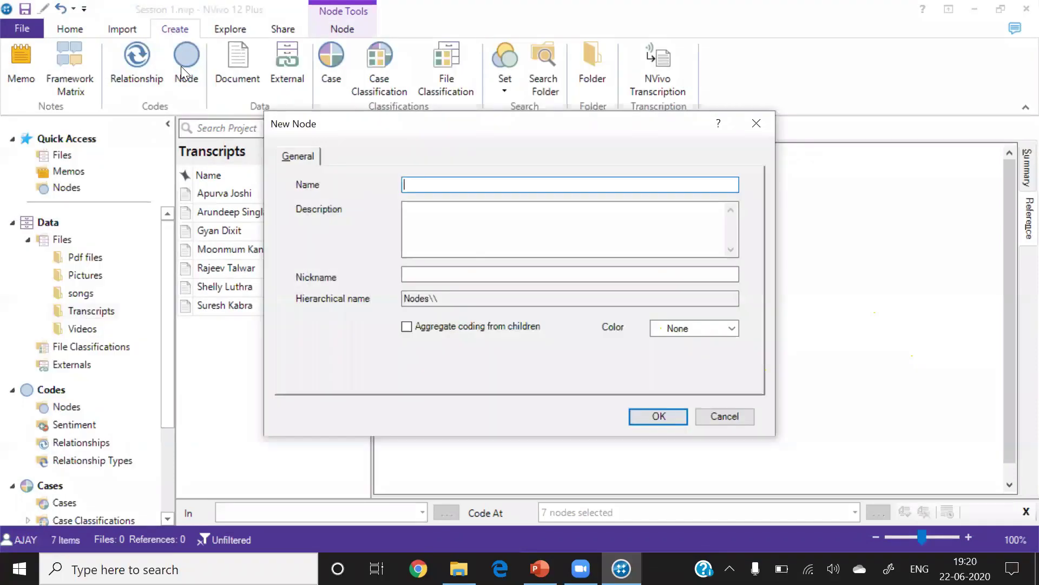
type("Success Factors")
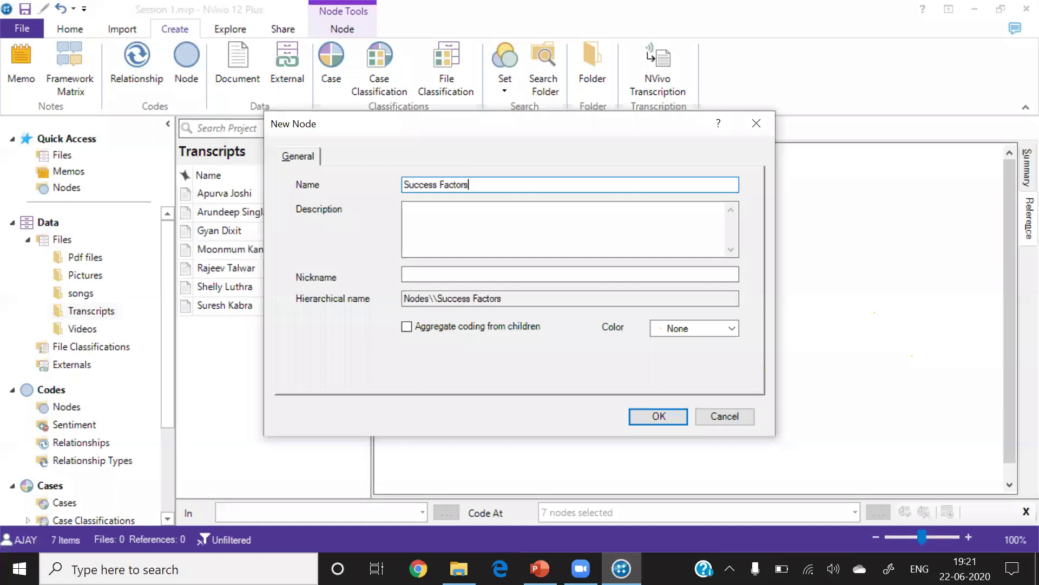
left_click(658, 416)
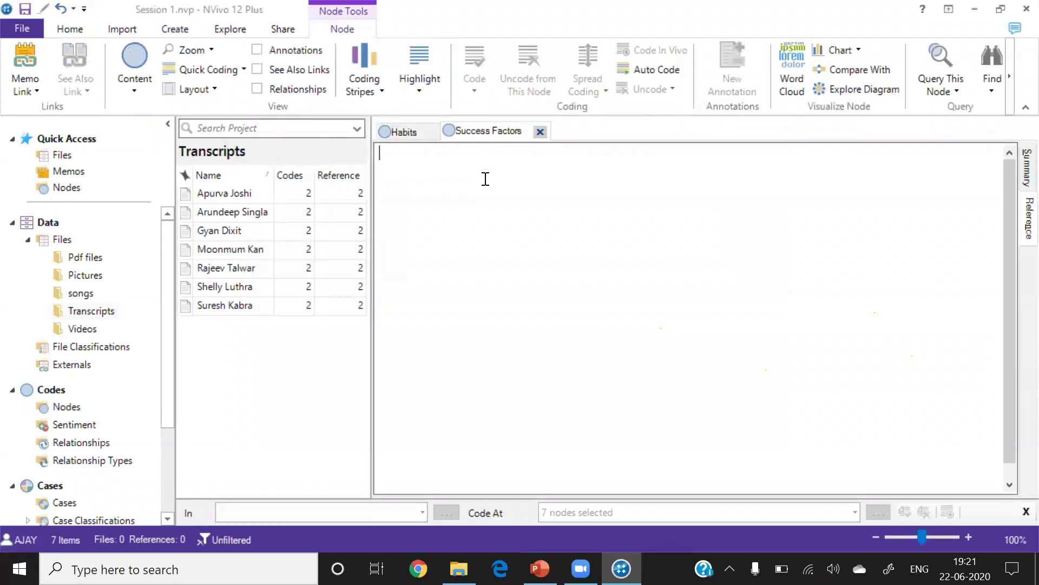
Step: Close the Success Factors and Habits node views and display the project's list of nodes
left_click(540, 132)
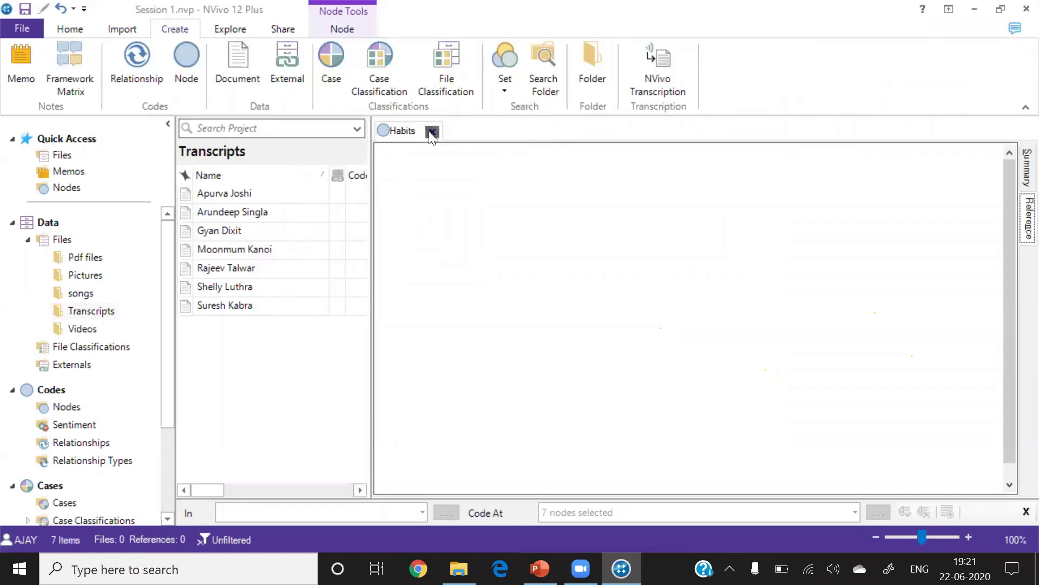
left_click(428, 131)
left_click(43, 408)
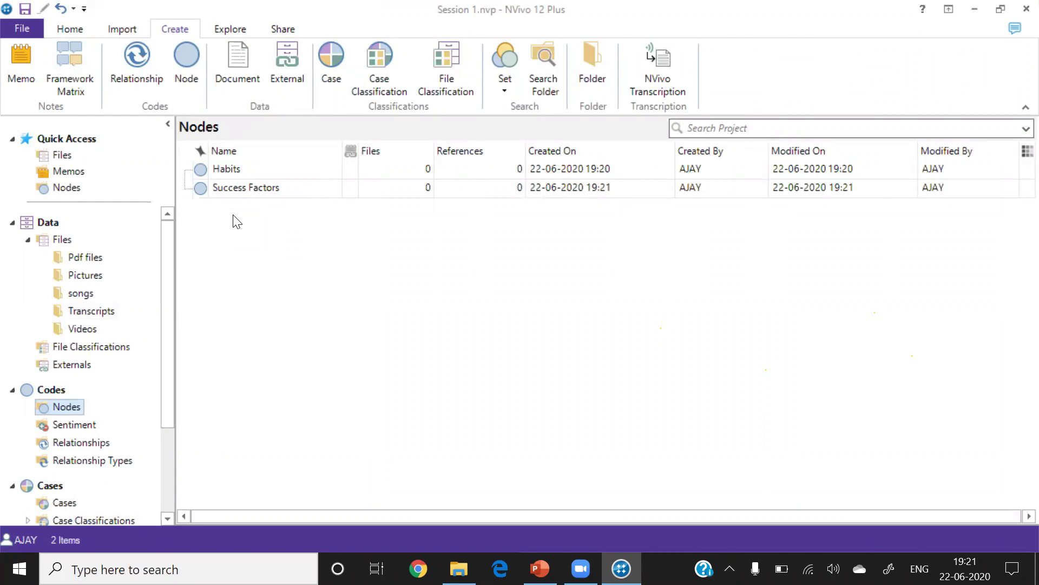
Step: Open the Motivation video from the Videos folder and make its transcript editable
left_click(83, 330)
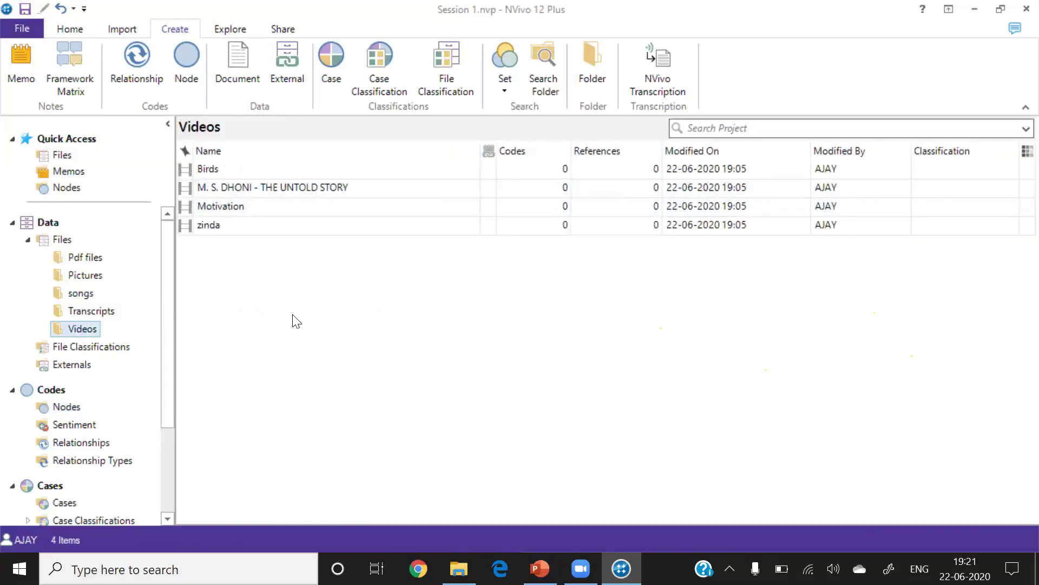
double_click(225, 206)
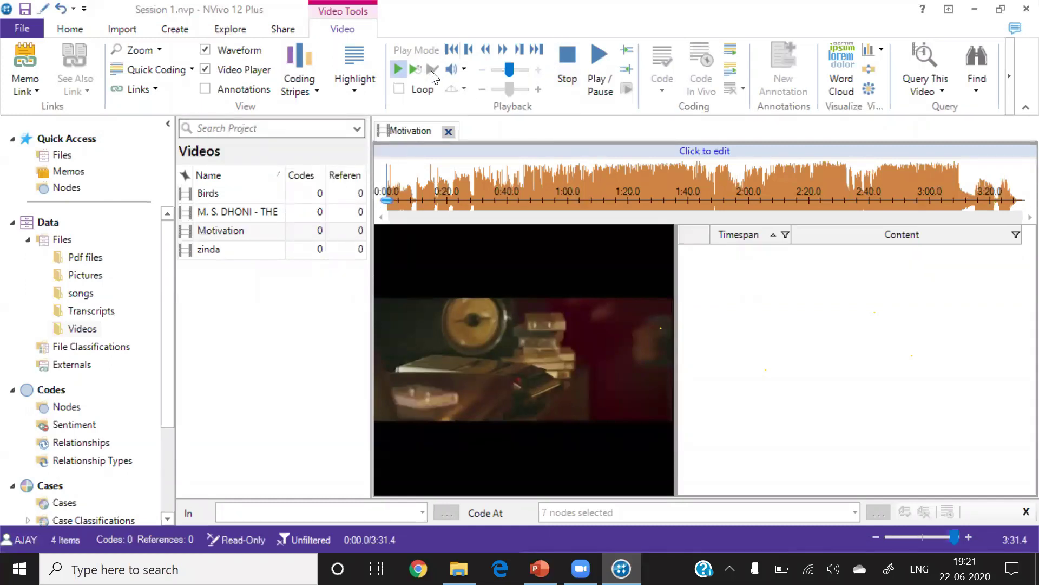
left_click(710, 153)
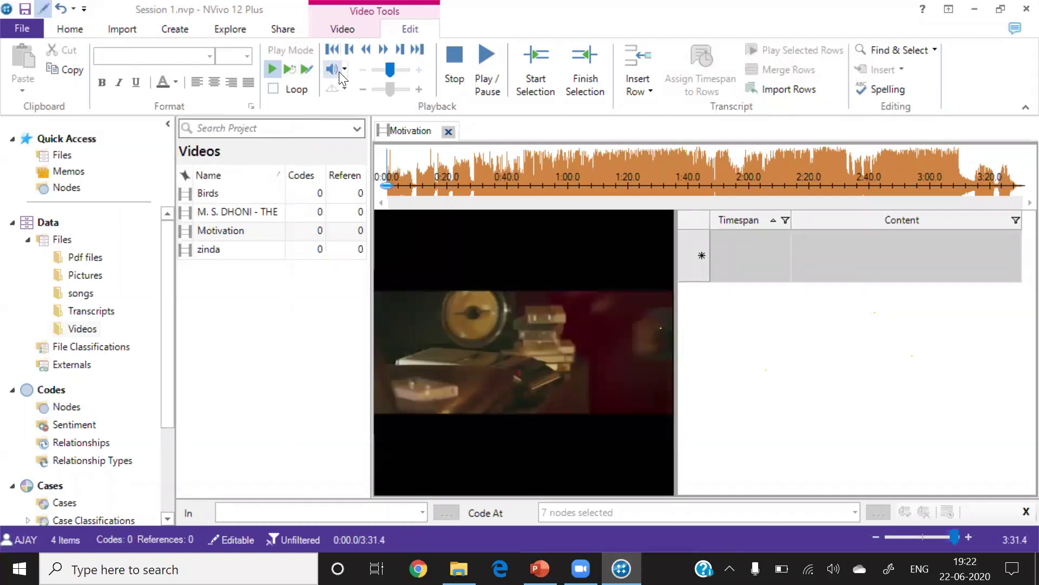
Step: Play the Motivation video, lower the system speaker volume to 20, and stop and resume the playback
left_click(482, 63)
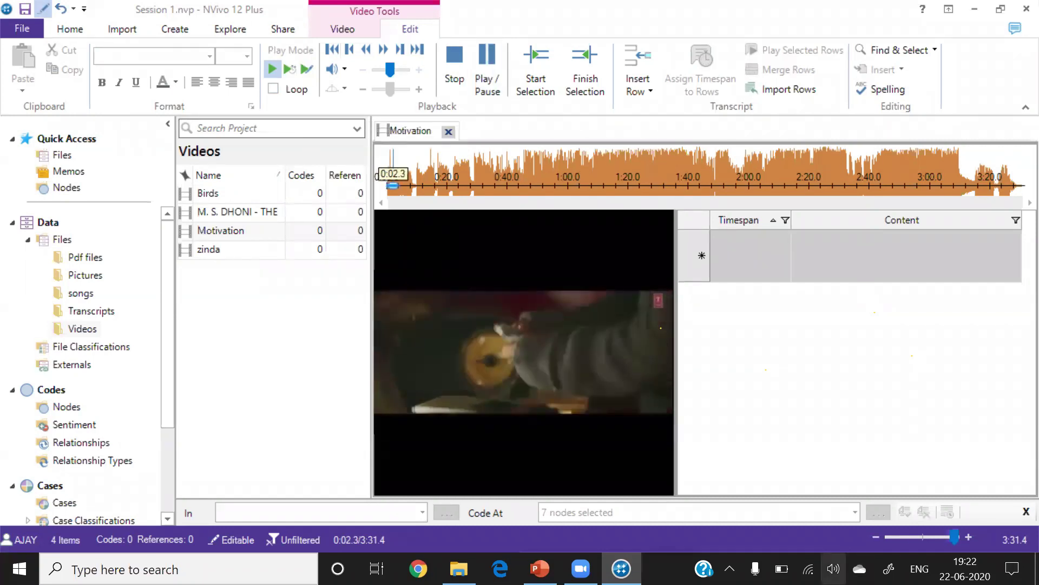
left_click(809, 568)
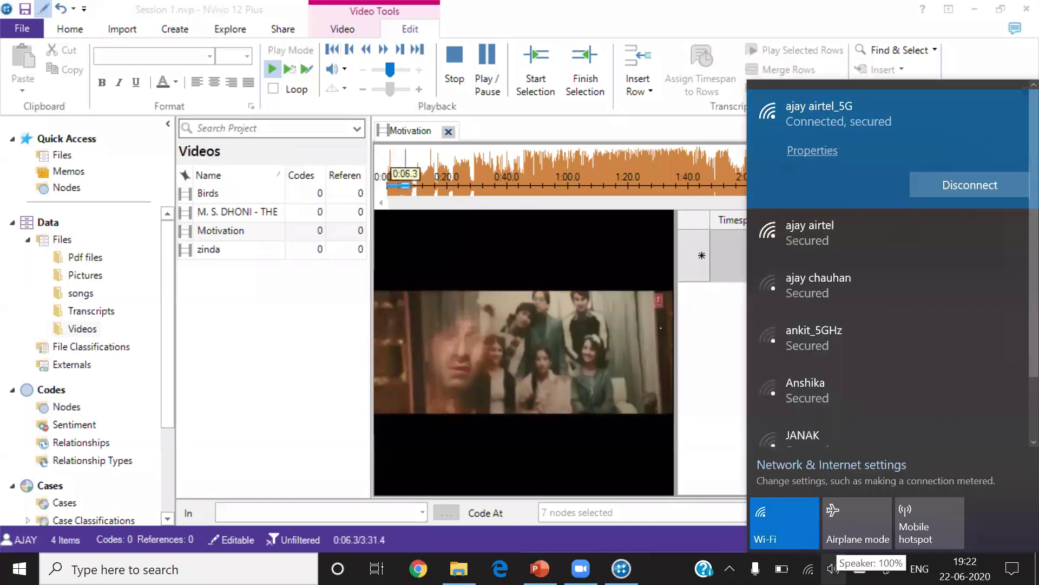
left_click(834, 568)
left_click(842, 517)
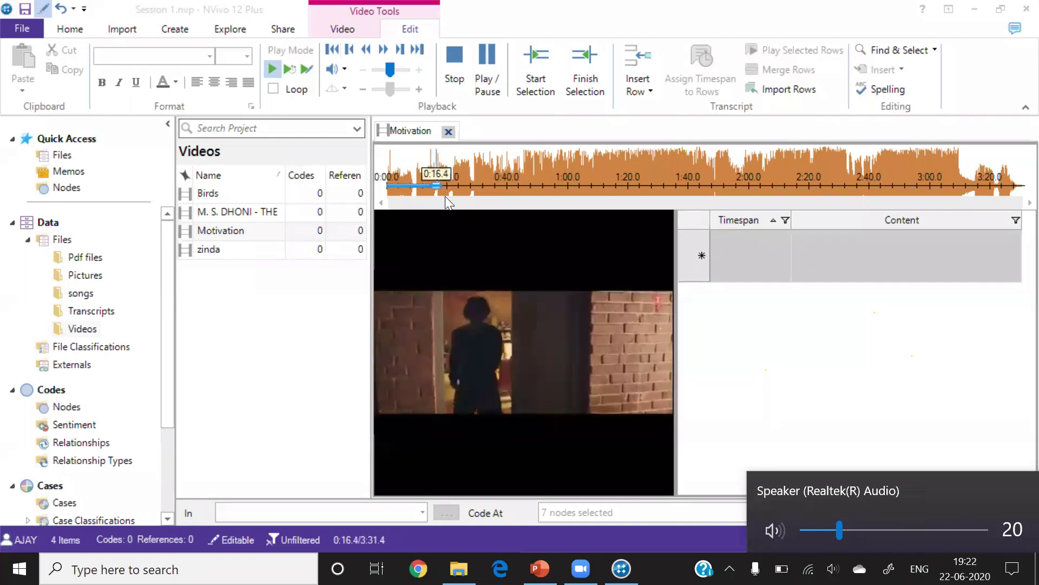
left_click(458, 63)
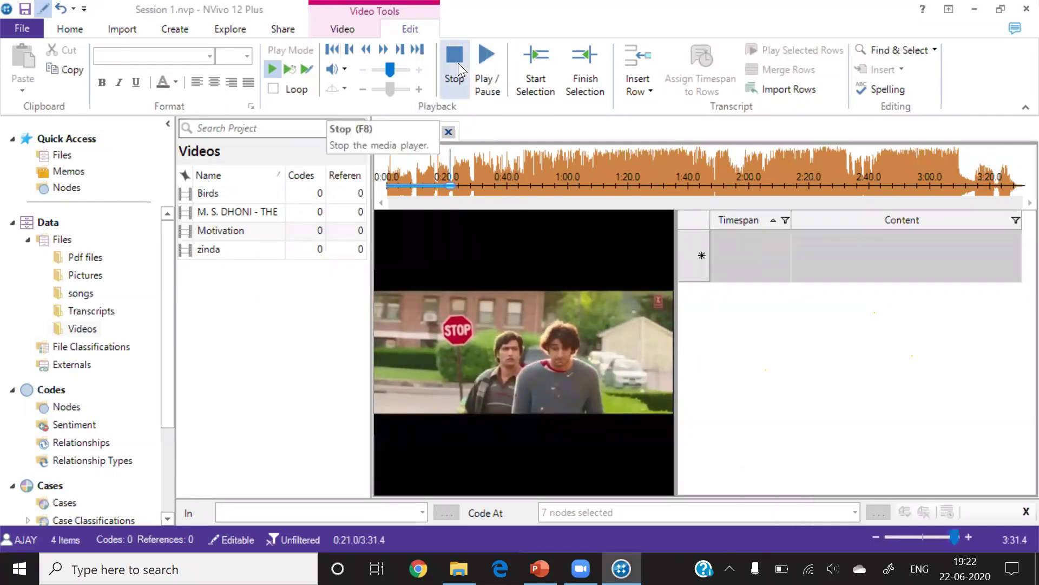
left_click(485, 56)
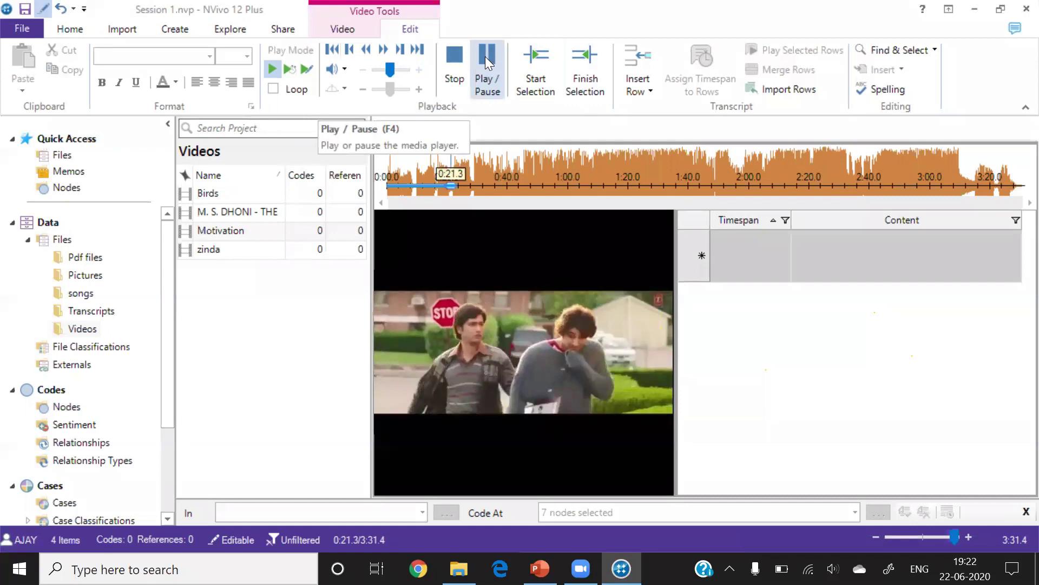
Step: Enter djqnf;kjdfbvhd;kvbj;dkvbjd; as the first transcript row of the Motivation video and stop the playback
left_click(813, 255)
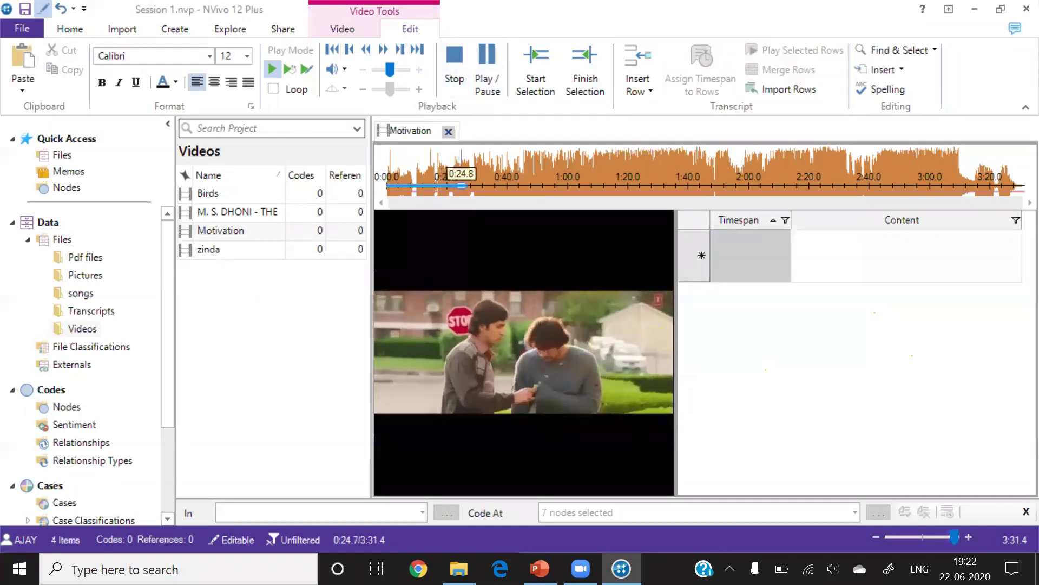
type("djqnf;kjdfbvhd;kvbj;dkvbjd;")
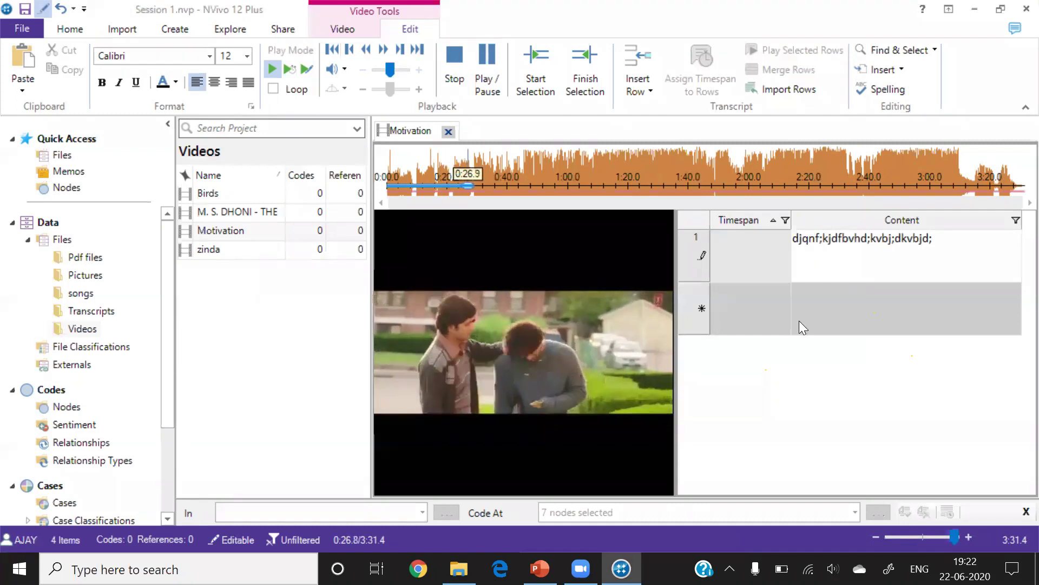
left_click(454, 61)
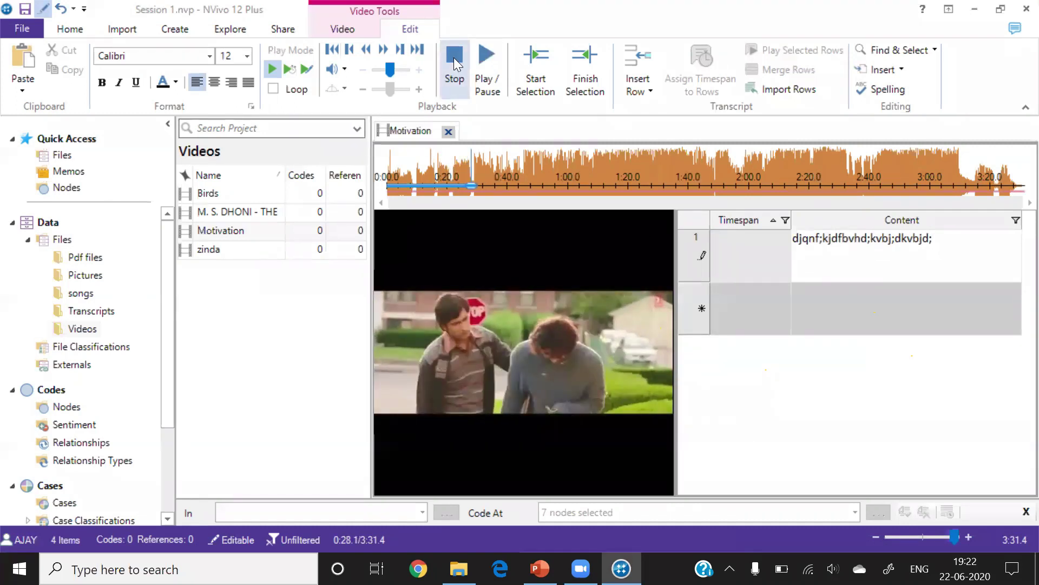
Step: Add two more transcript rows to the Motivation video containing kjbfqelkfjwlkdfgkw;dg and skjfbhew;kjfbwkgjbw
left_click(816, 300)
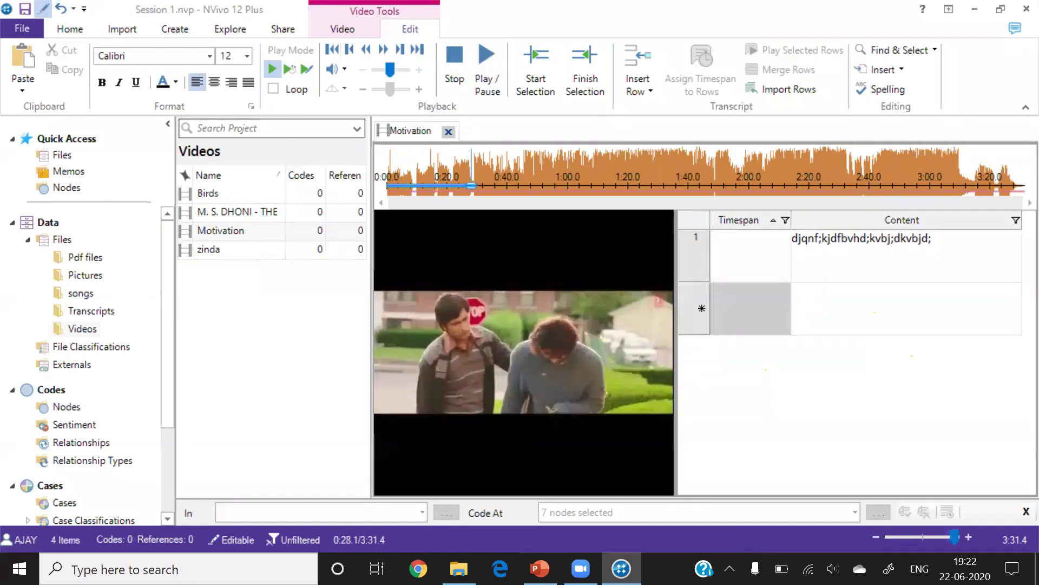
type("kjbfqelkfjwlkdfgkw;dg")
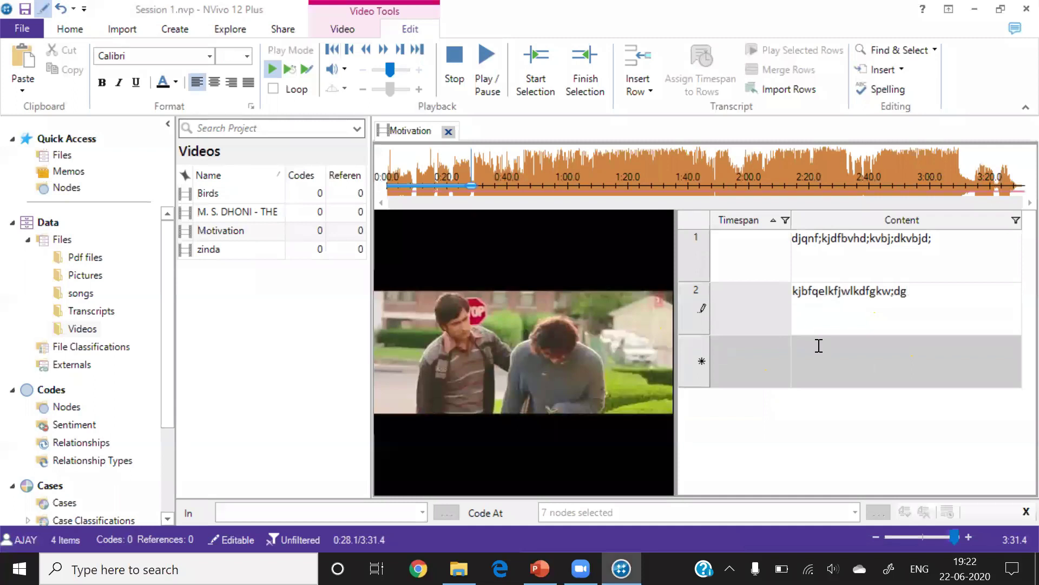
left_click(819, 346)
type("skjfbnew;kjfbwkgjbw")
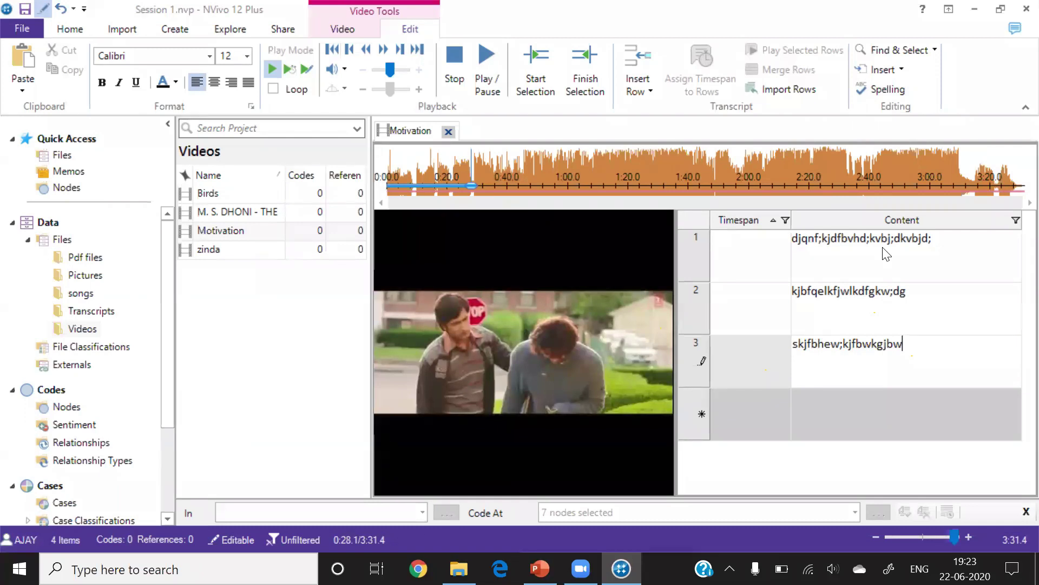
Step: Close the Motivation video and open the Tribal.Dance audio file from the songs folder
left_click(80, 292)
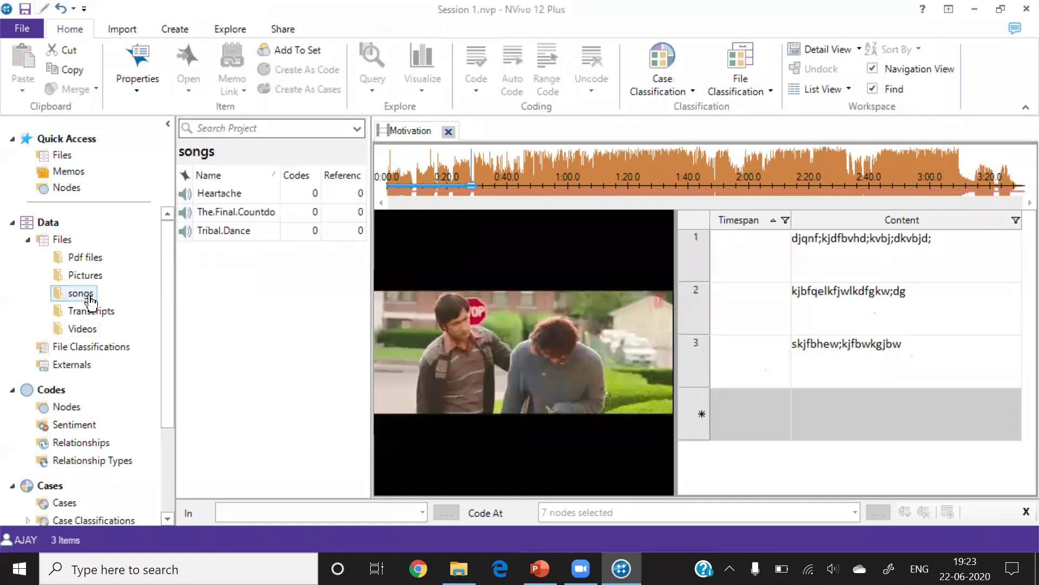
left_click(448, 133)
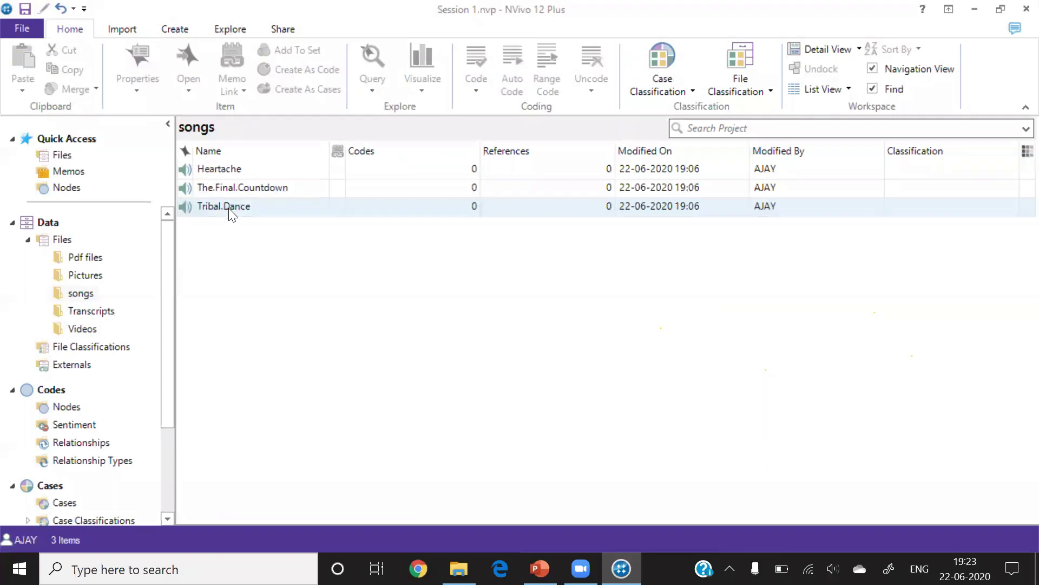
left_click(230, 208)
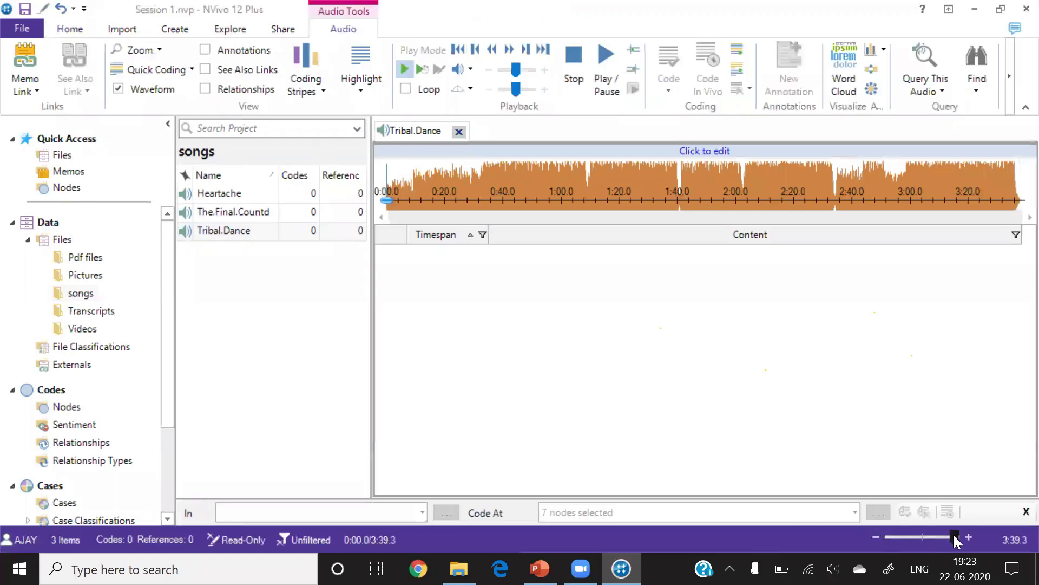
Step: Adjust the Tribal.Dance waveform zoom to a 2:25.4 span and raise the system speaker volume
left_click_drag(954, 537, 944, 537)
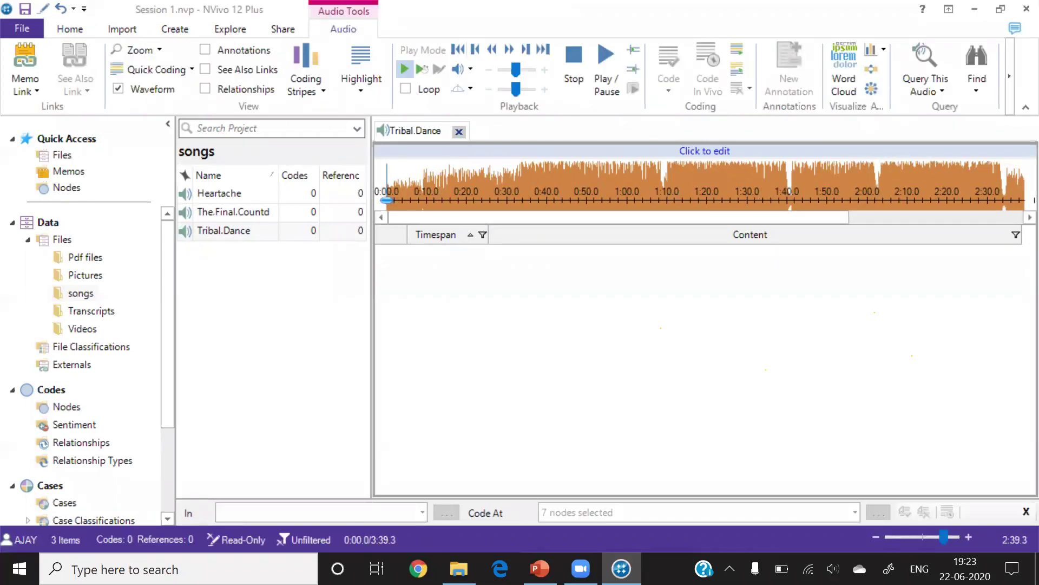
left_click(833, 568)
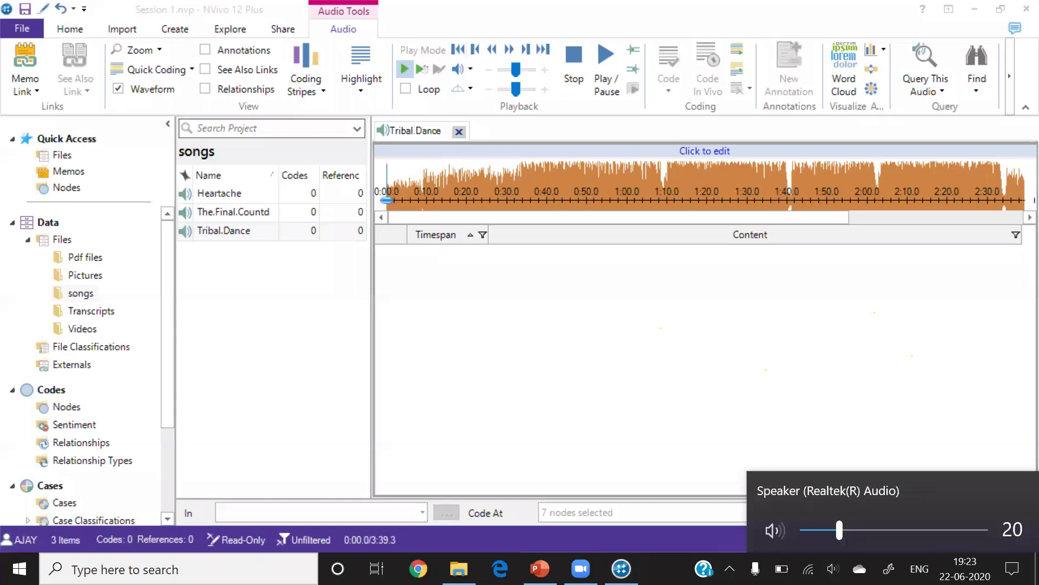
left_click_drag(839, 530, 1002, 542)
left_click(914, 442)
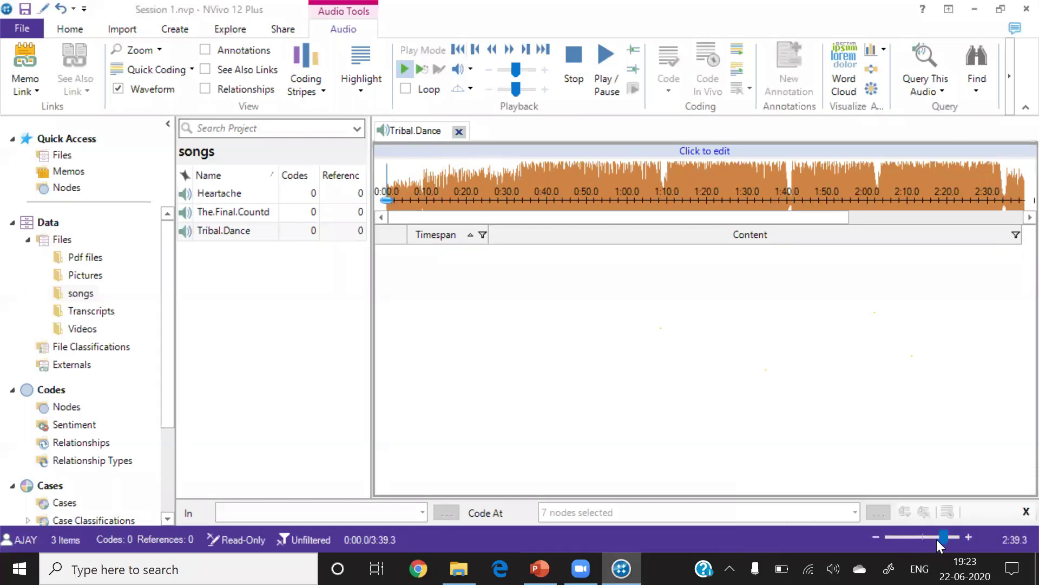
mouse_move(941, 534)
left_mouse_down()
mouse_move(916, 534)
mouse_move(940, 534)
left_mouse_up()
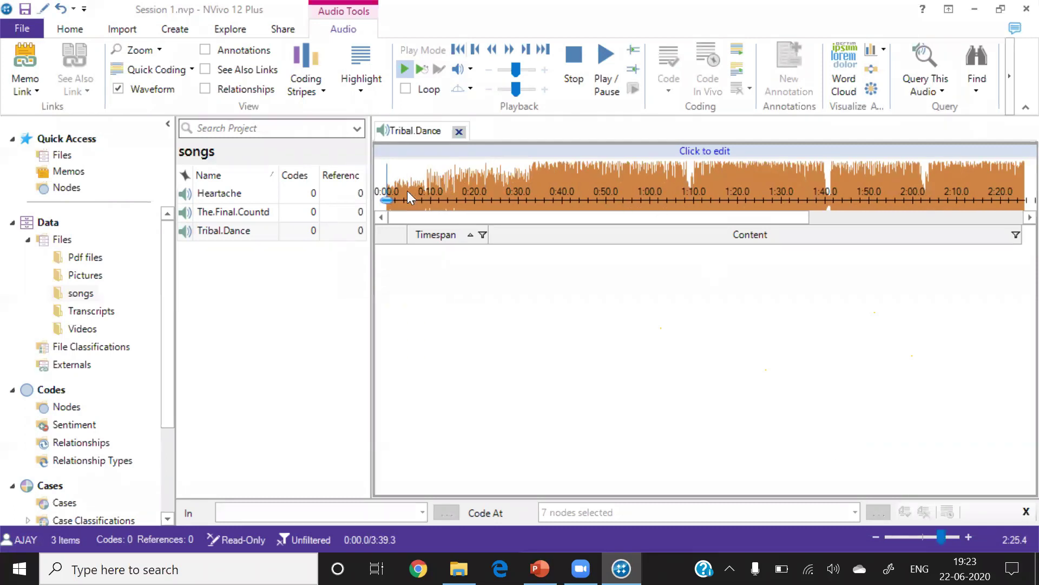
Step: Make the Tribal.Dance transcript editable and play the audio at a slightly reduced player volume
left_click(721, 151)
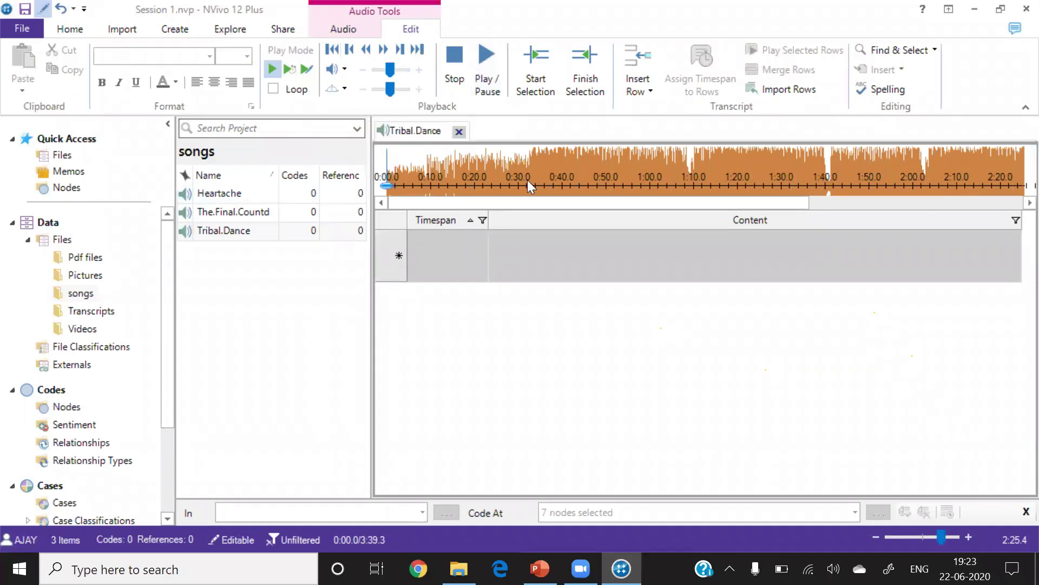
left_click(377, 67)
left_click(487, 54)
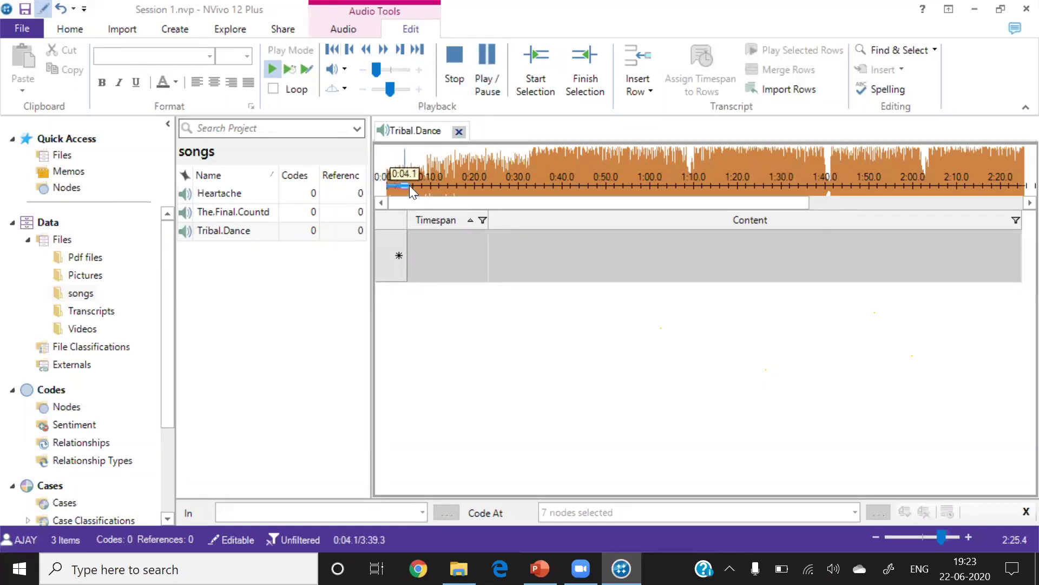
Step: Enter w and ffn in the first two transcript rows of Tribal.Dance, and return to the Transcripts folder
left_click(512, 253)
type("w")
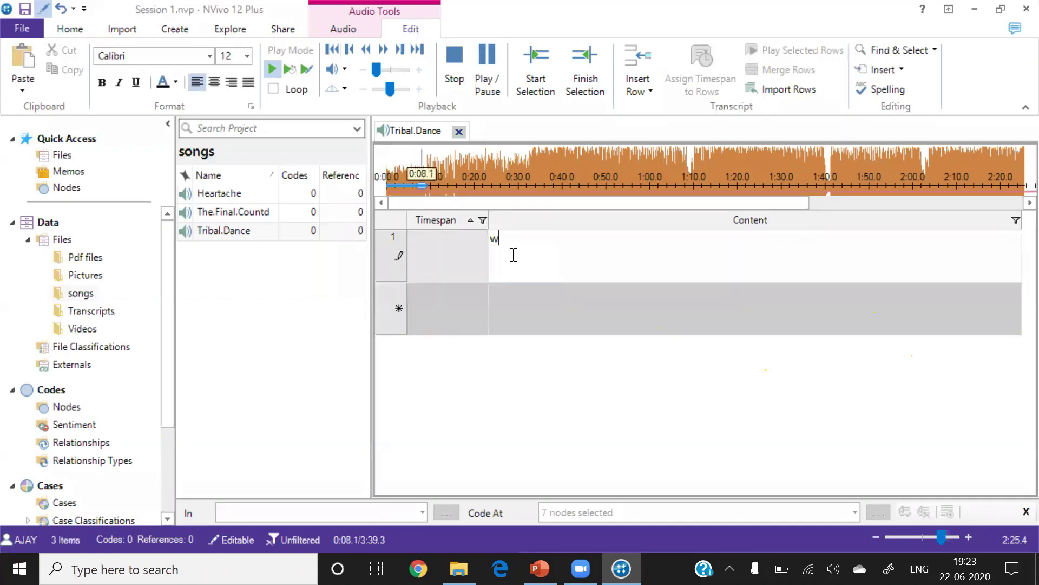
left_click(458, 62)
left_click(485, 58)
left_click(524, 300)
type("ffn")
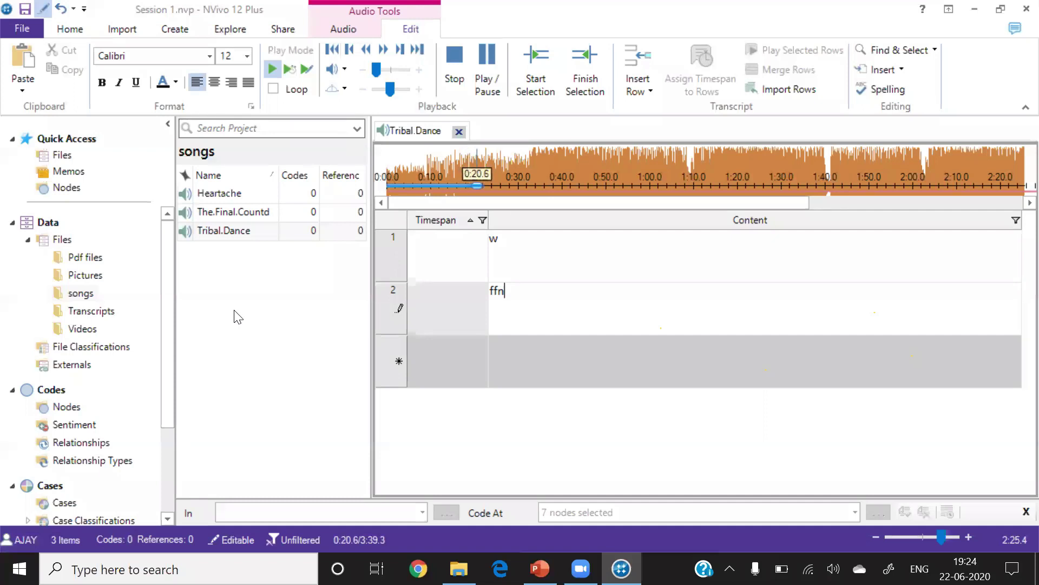
left_click(102, 313)
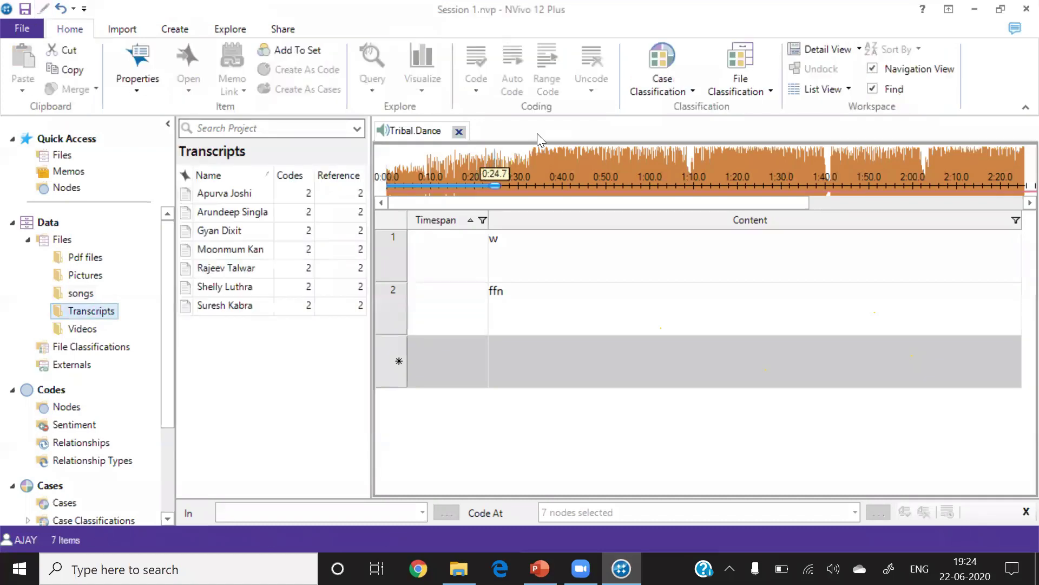
Step: Close the Tribal.Dance audio and run a word frequency query on files and externals for the 1000 most frequent words, displayed as a word cloud
left_click(459, 132)
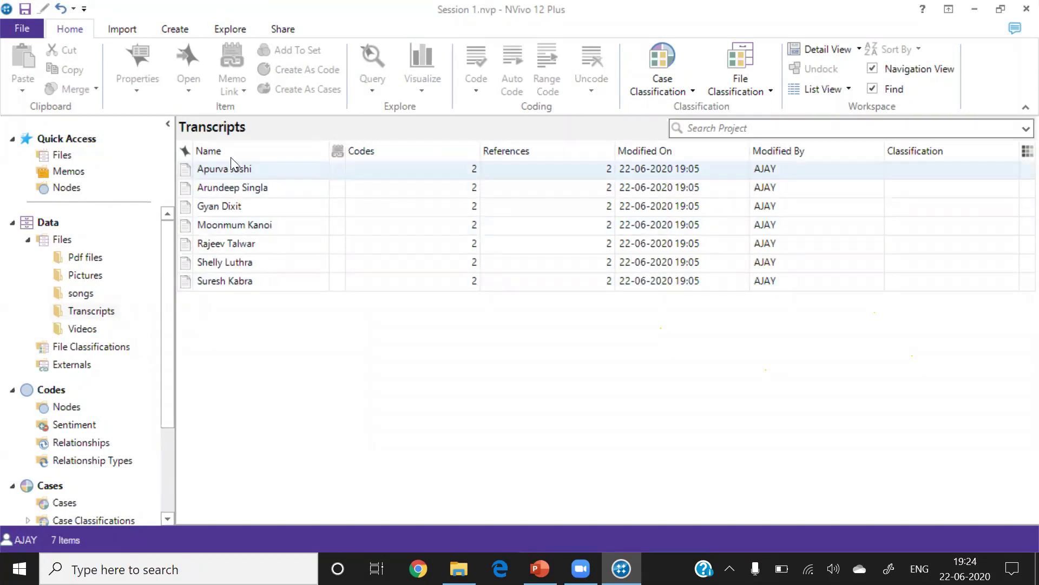
left_click(223, 33)
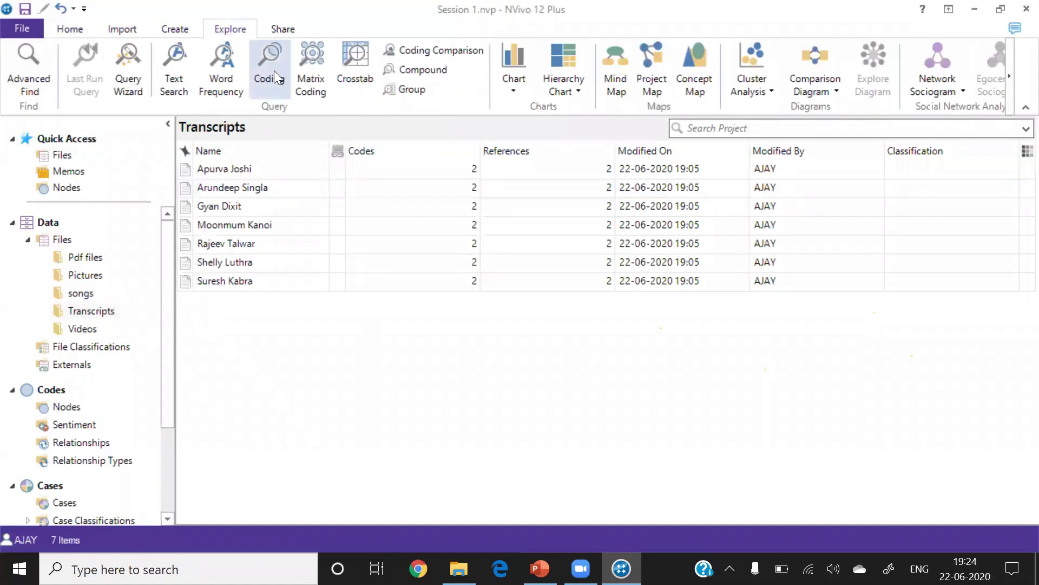
left_click(225, 87)
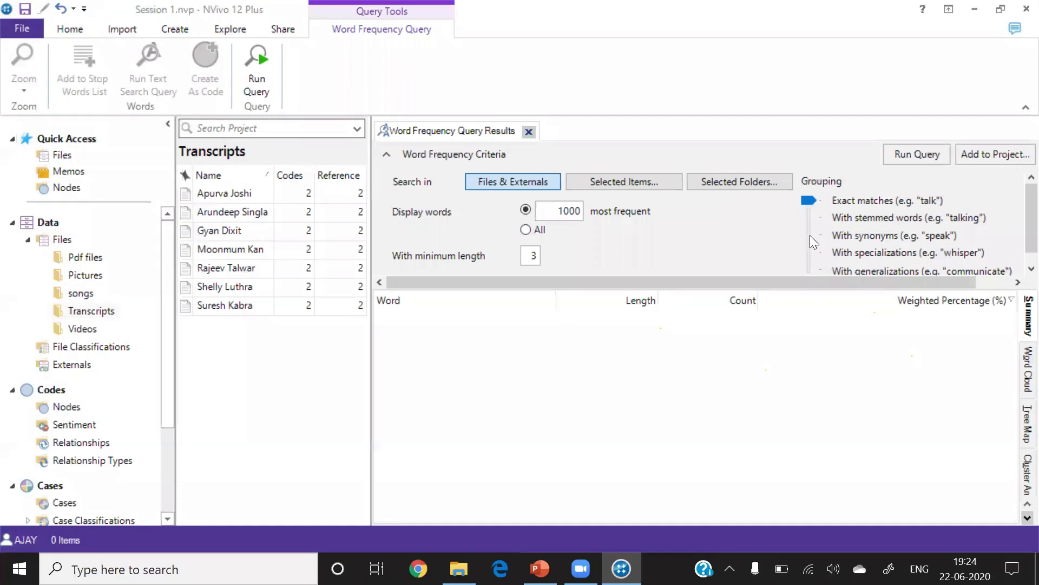
left_click(1016, 374)
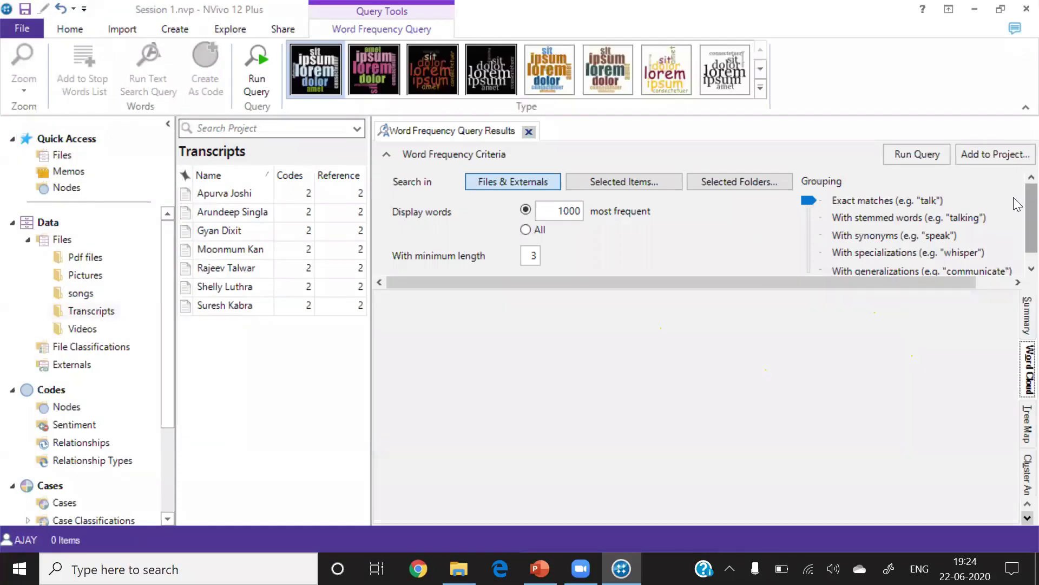
scroll(1013, 216, "down", 1)
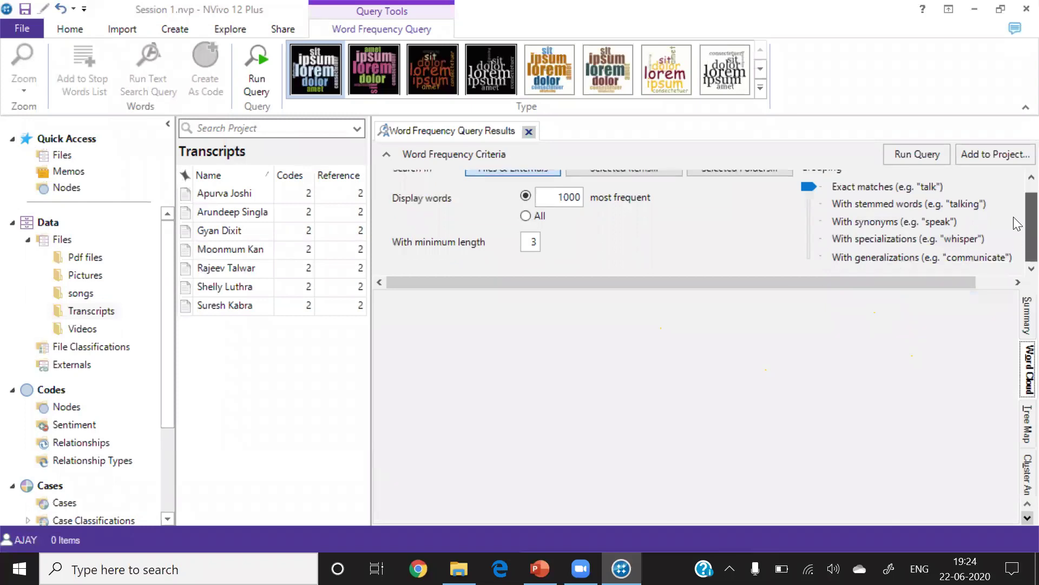
scroll(1013, 195, "up", 1)
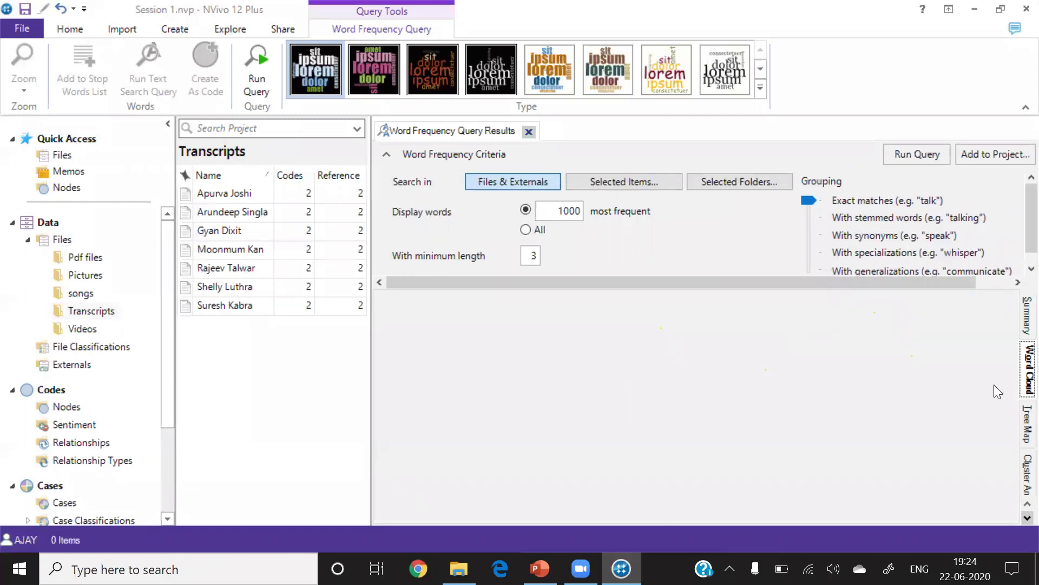
left_click(911, 154)
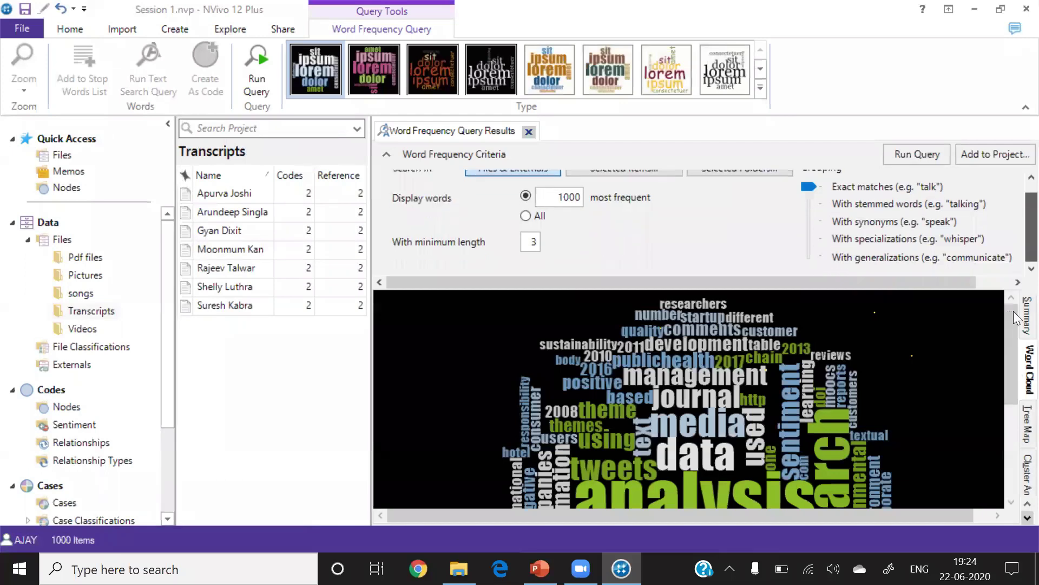
left_click_drag(1010, 341, 1001, 300)
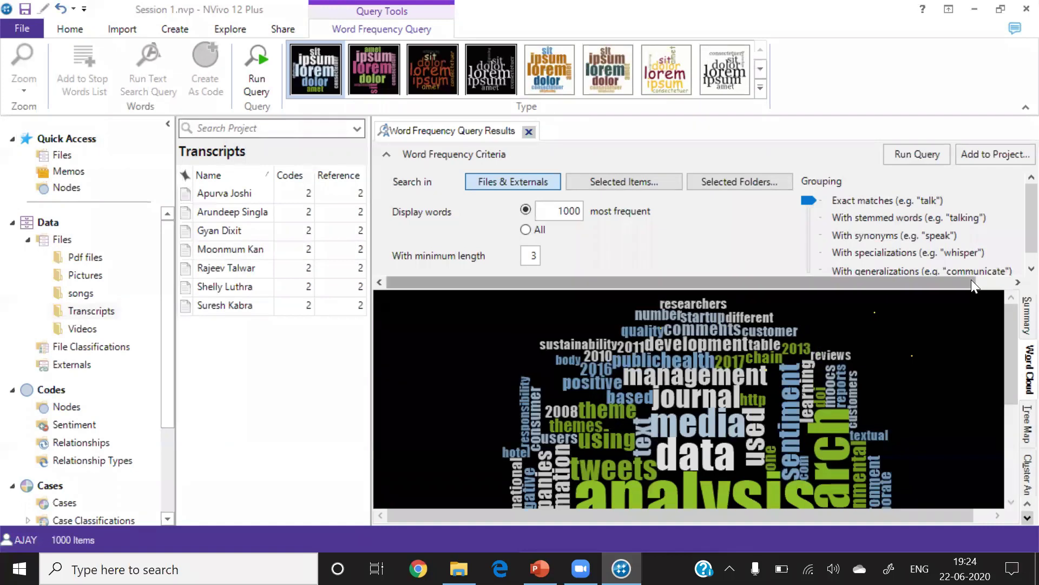
Step: View the word frequency results as a cluster analysis, enlarging the dendrogram and rotating the 3D cluster map
left_click(1027, 479)
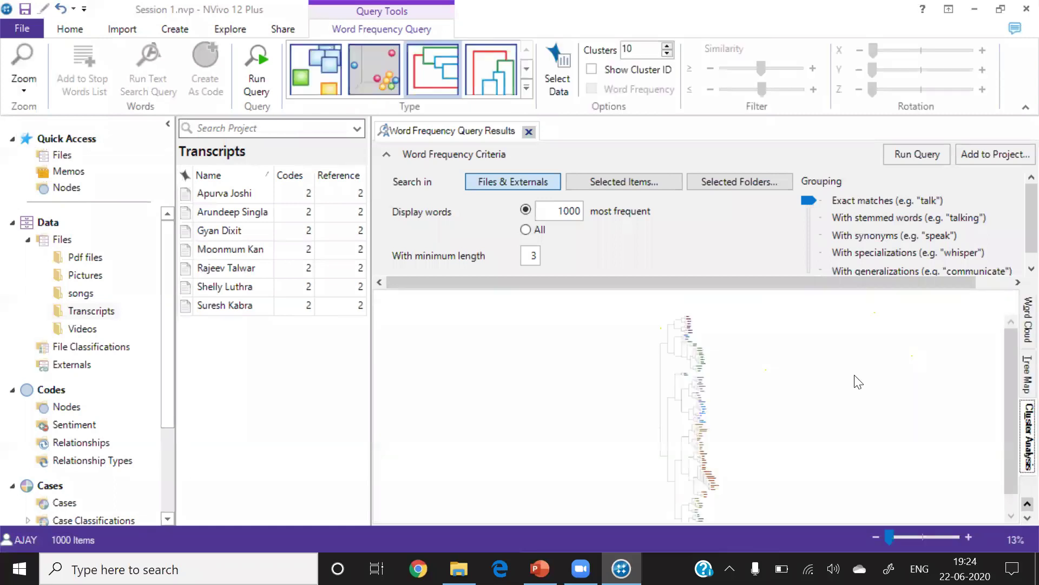
left_click(913, 540)
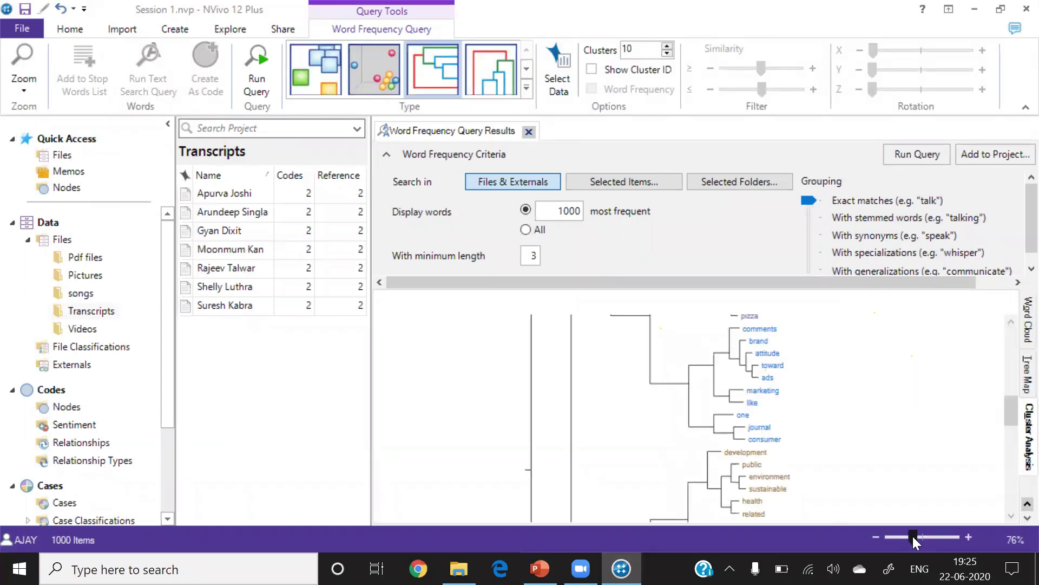
left_click_drag(912, 540, 938, 538)
left_click(387, 55)
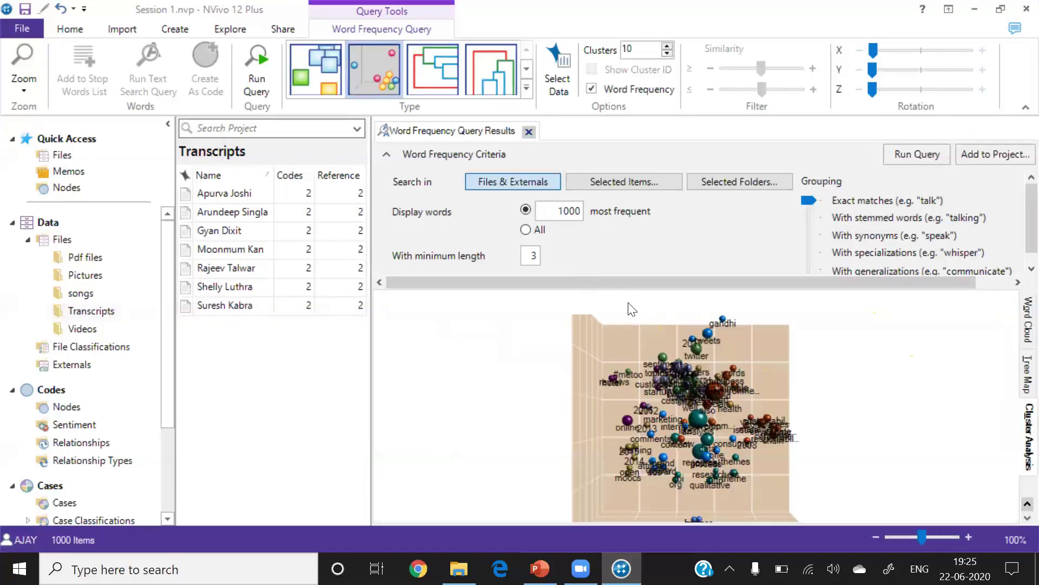
left_click_drag(758, 360, 730, 426)
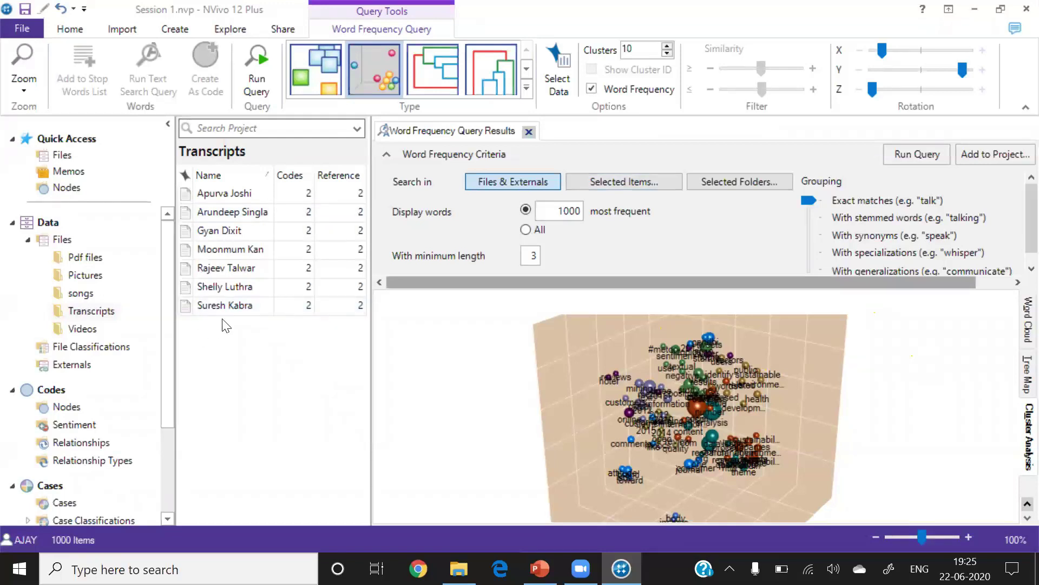
Step: Open the second transcript for editing and apply the Heading 1 style to the line "Brief overview of product or service"
double_click(231, 217)
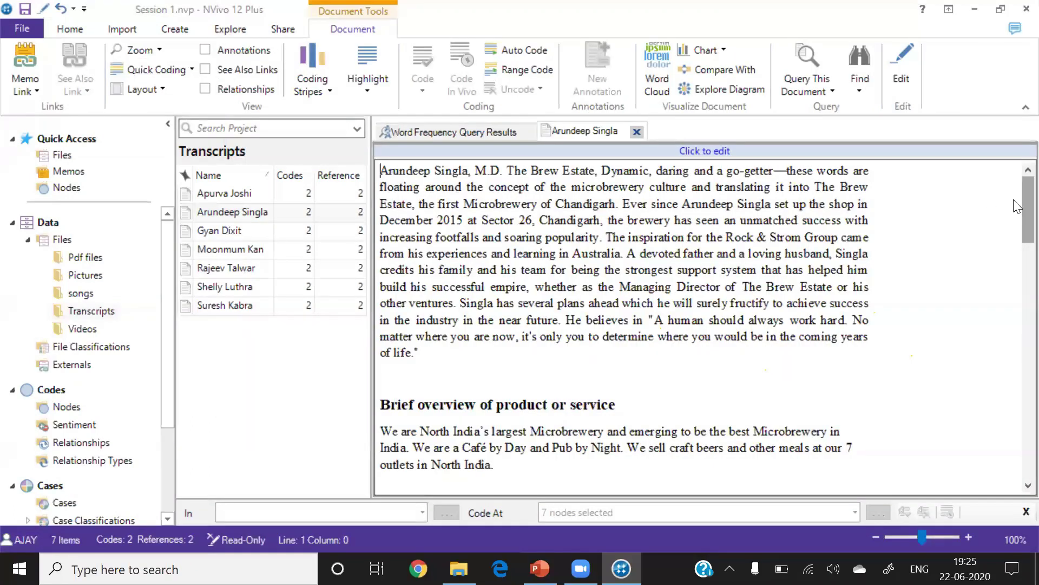
scroll(1014, 324, "down", 15)
scroll(1014, 281, "up", 20)
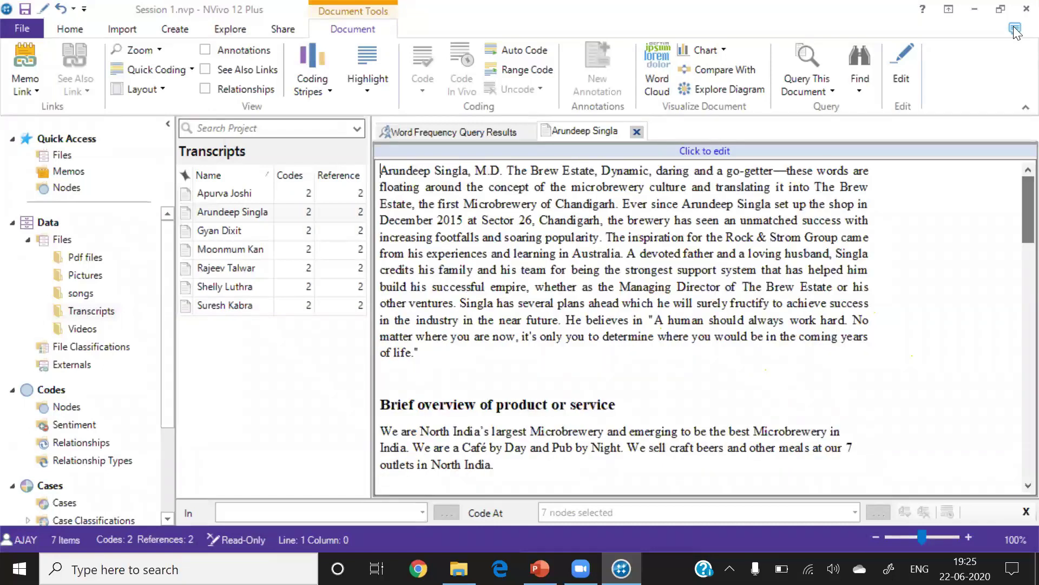
left_click(721, 150)
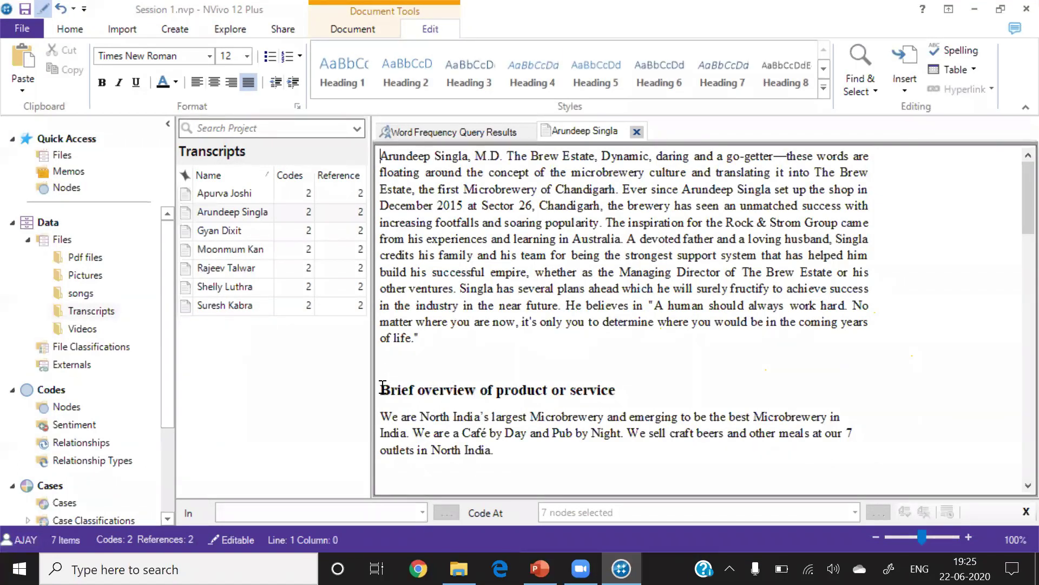
left_click_drag(382, 386, 695, 396)
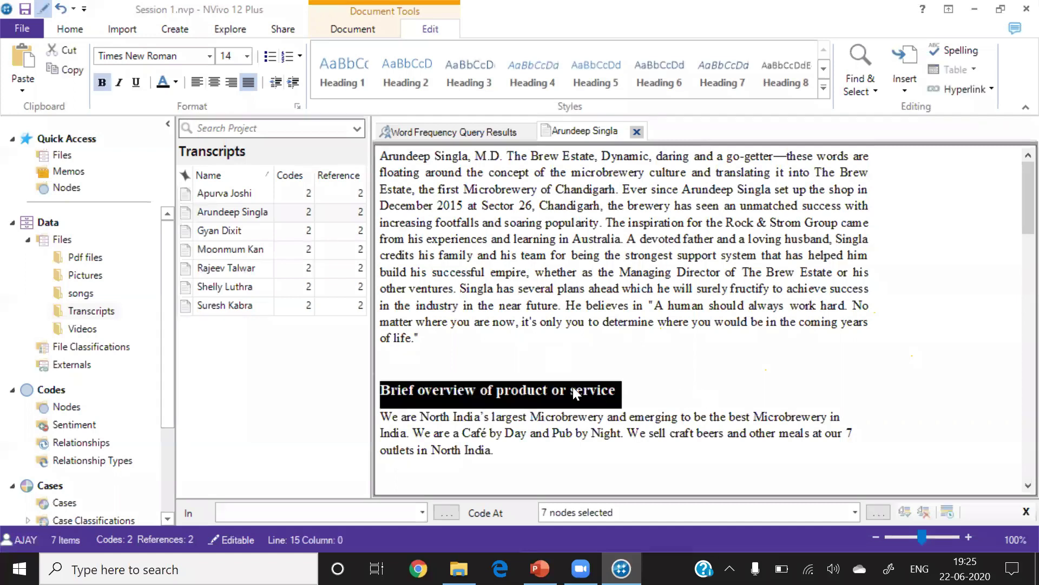
left_click(348, 67)
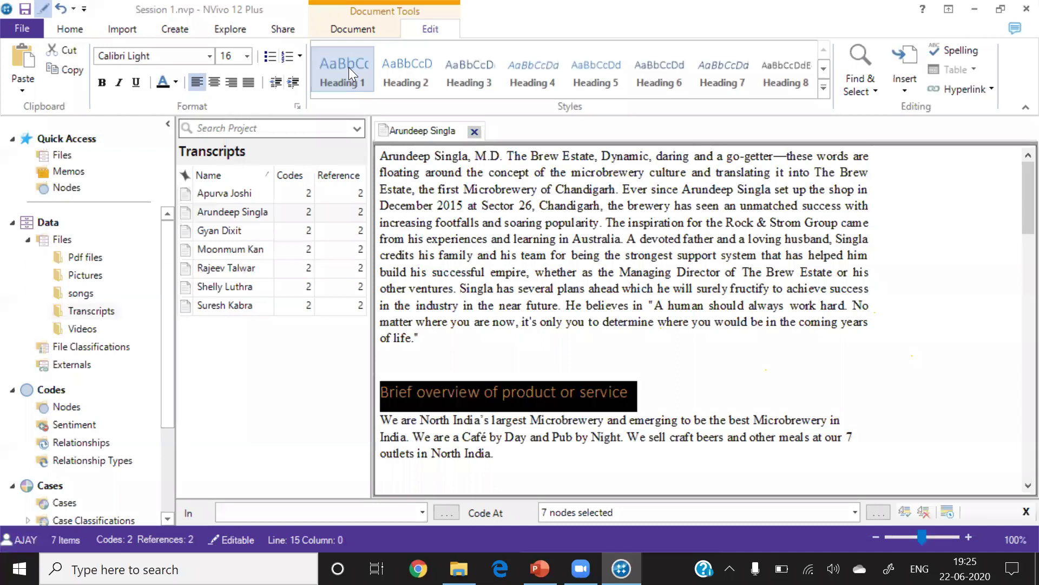
left_click(507, 358)
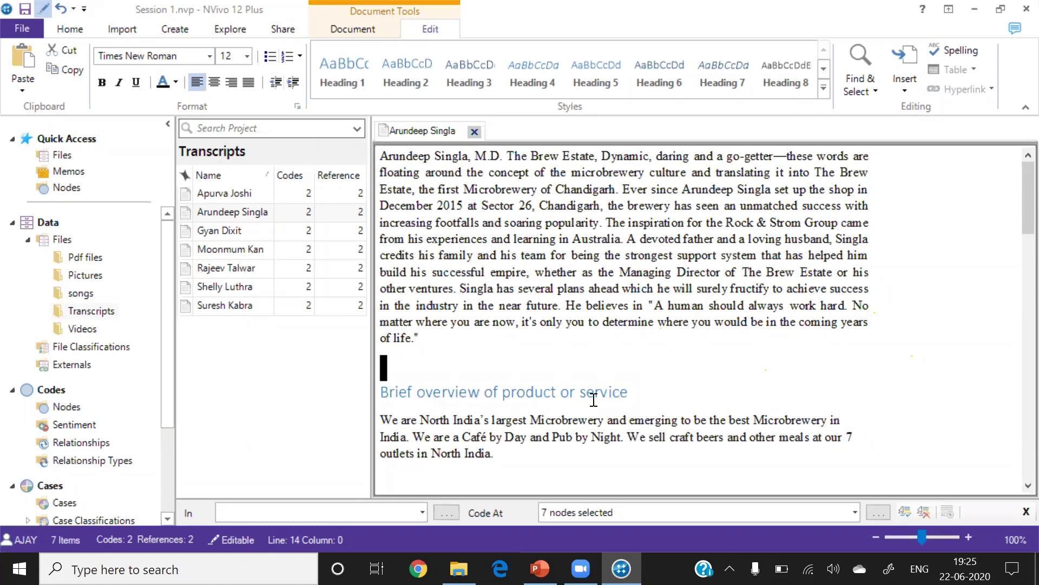
Step: Color the phrase "strongest support system" orange in the transcript's first paragraph, and close the transcript
left_click(626, 256)
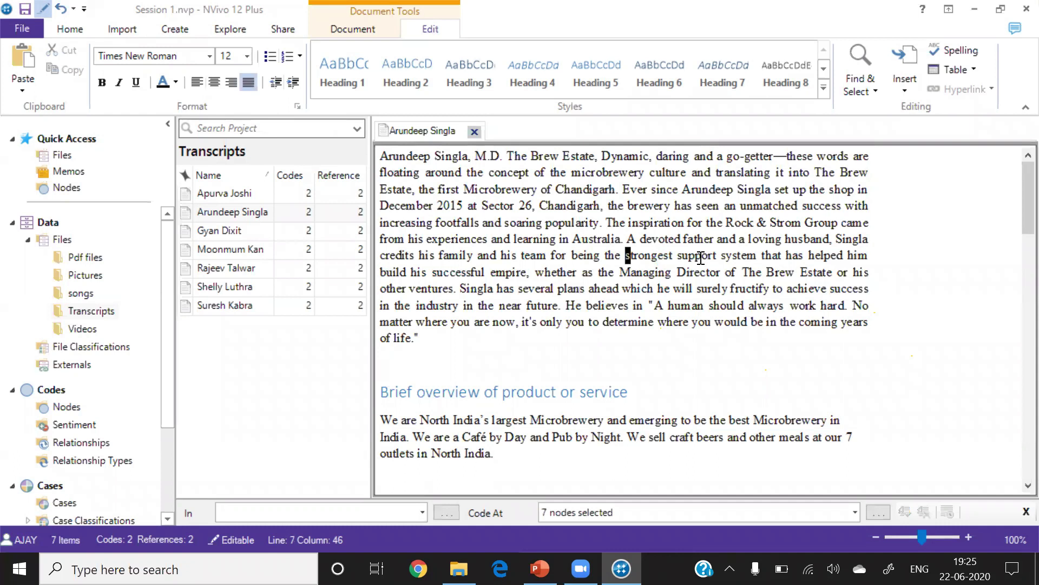
left_click_drag(627, 255, 756, 253)
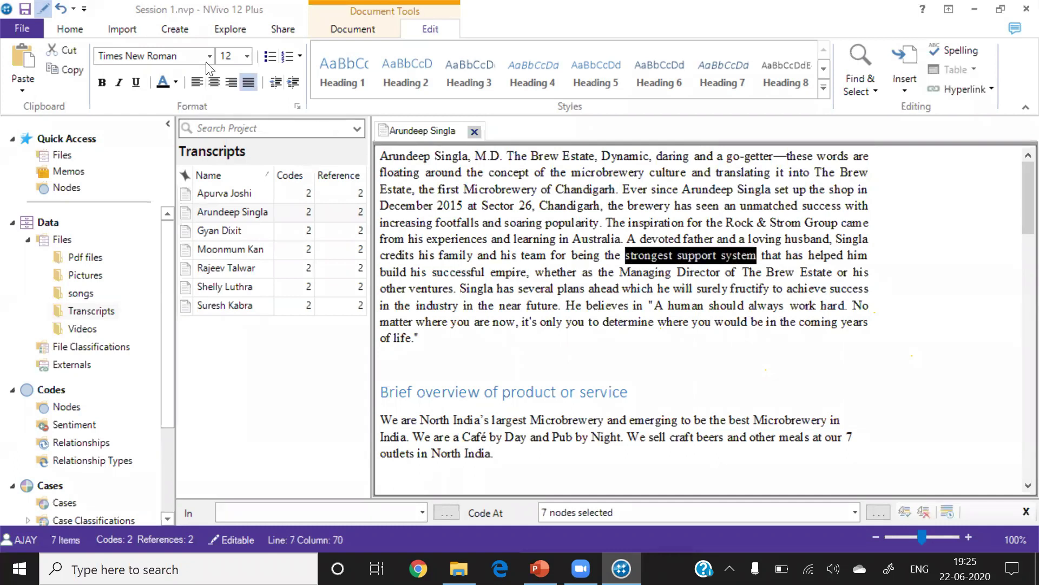
left_click(175, 82)
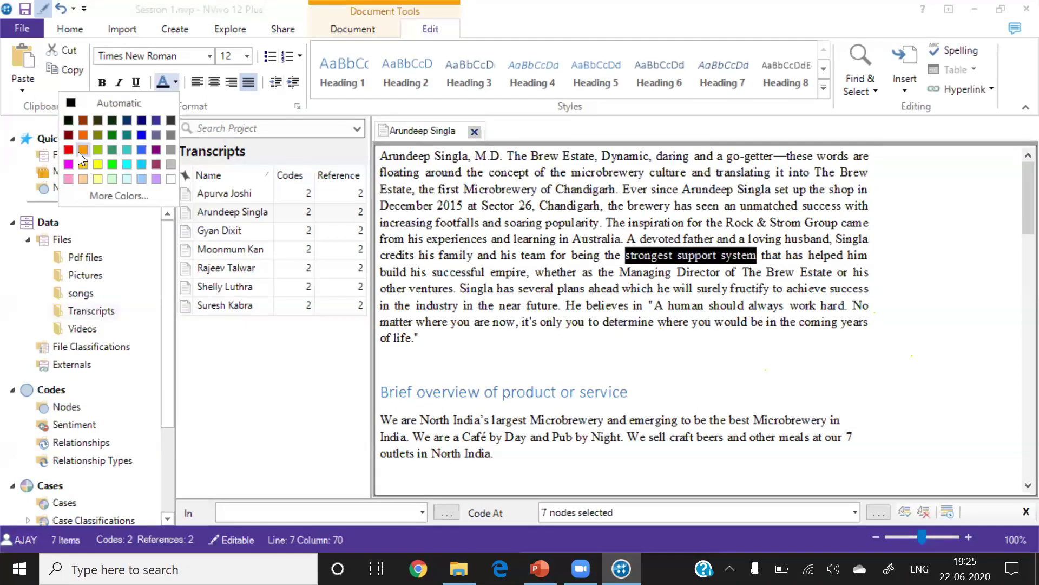
left_click(78, 152)
left_click(573, 294)
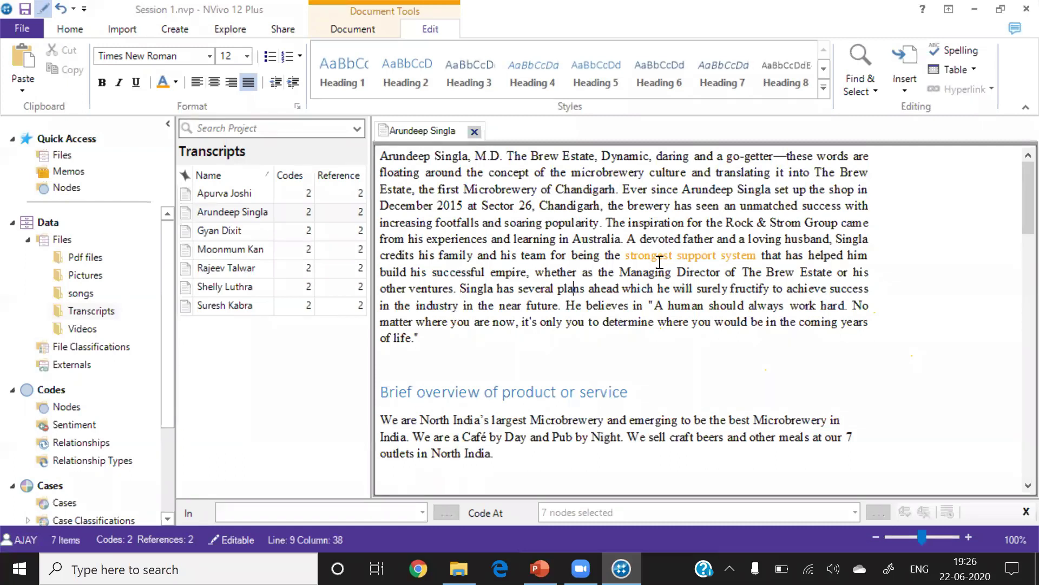
left_click(472, 132)
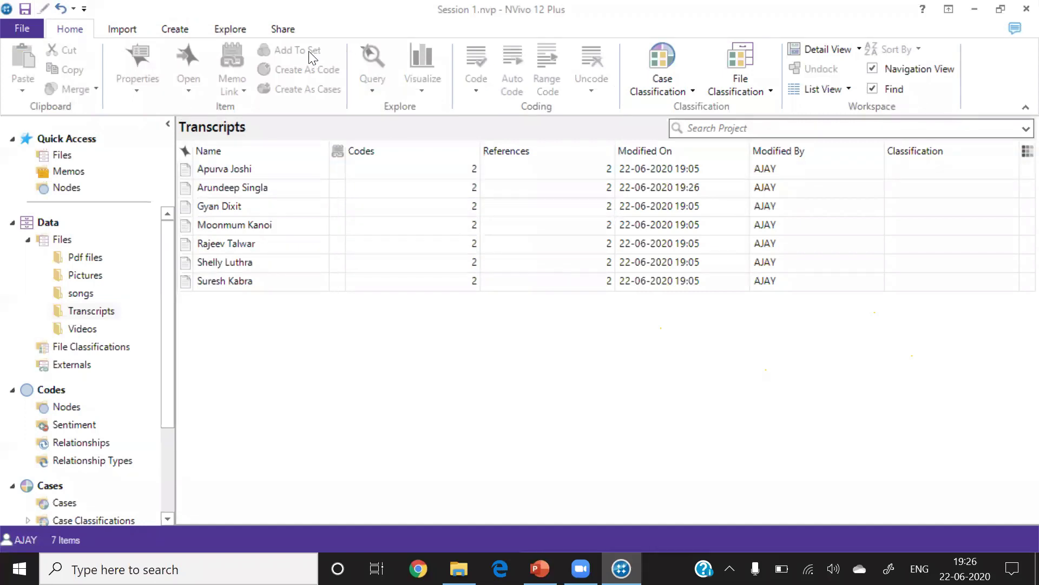
Step: Open a crosstab query and look through the project items offered as its codes, without selecting any
left_click(234, 29)
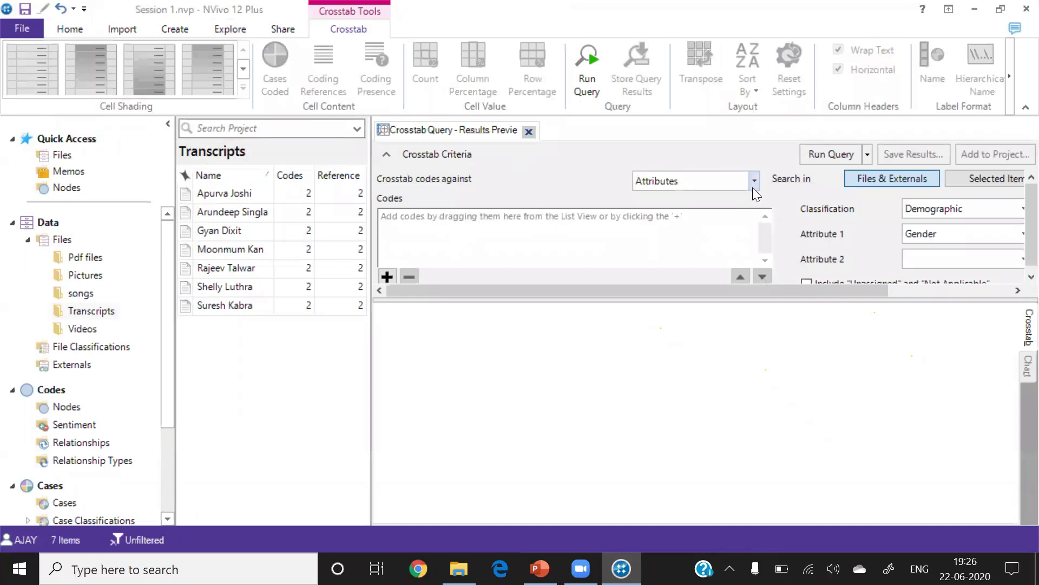
left_click(387, 277)
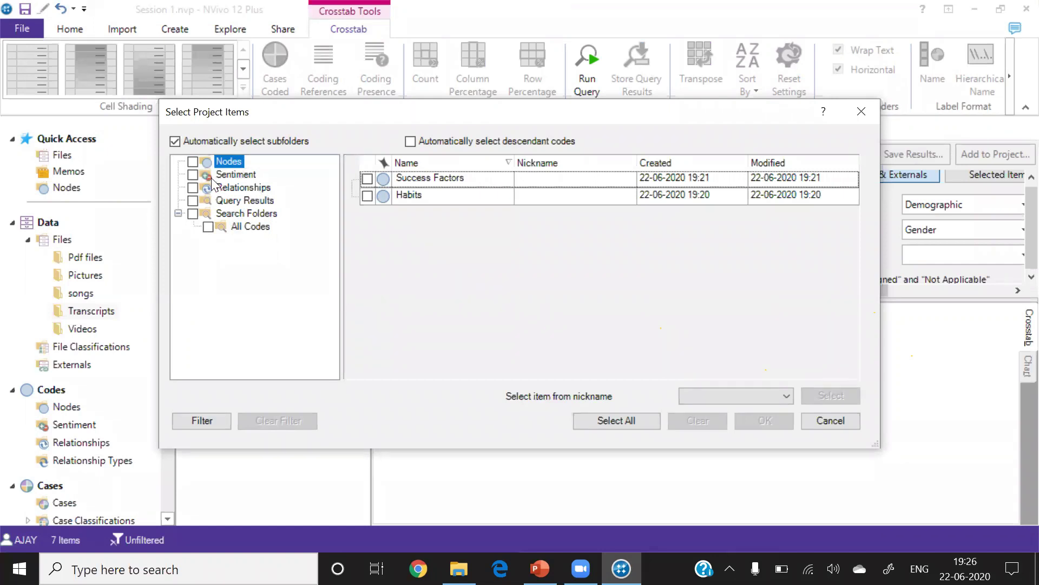
left_click(178, 213)
left_click(178, 213)
double_click(204, 211)
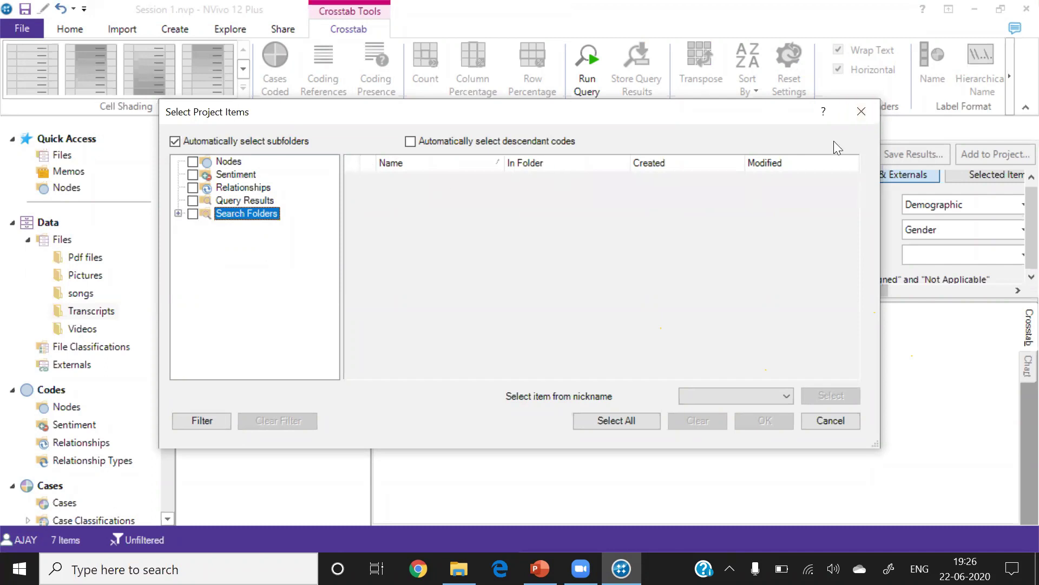
left_click(865, 111)
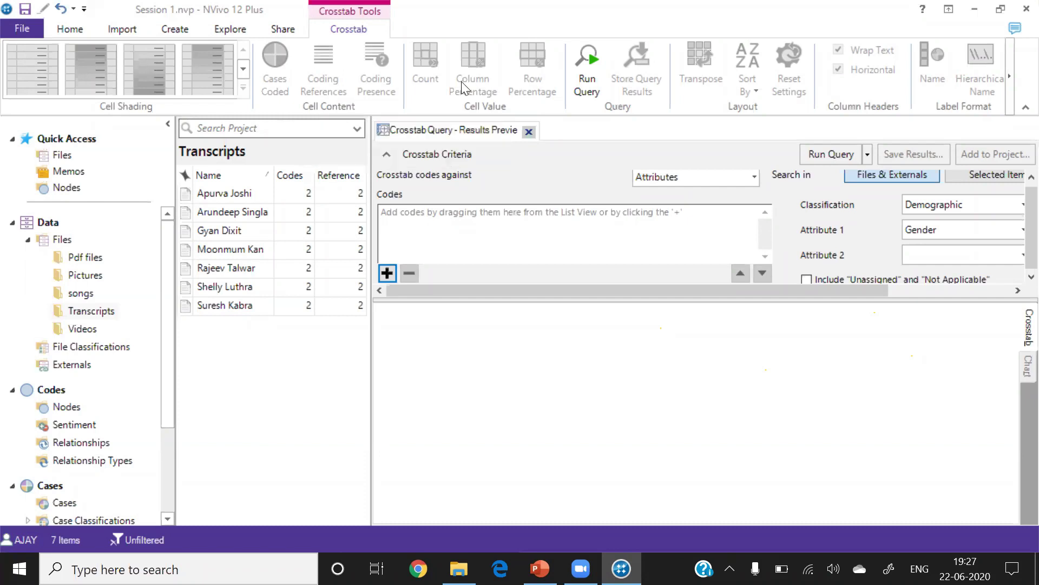
Step: Show the import options and widen the Transcripts list beside the crosstab query
left_click(122, 28)
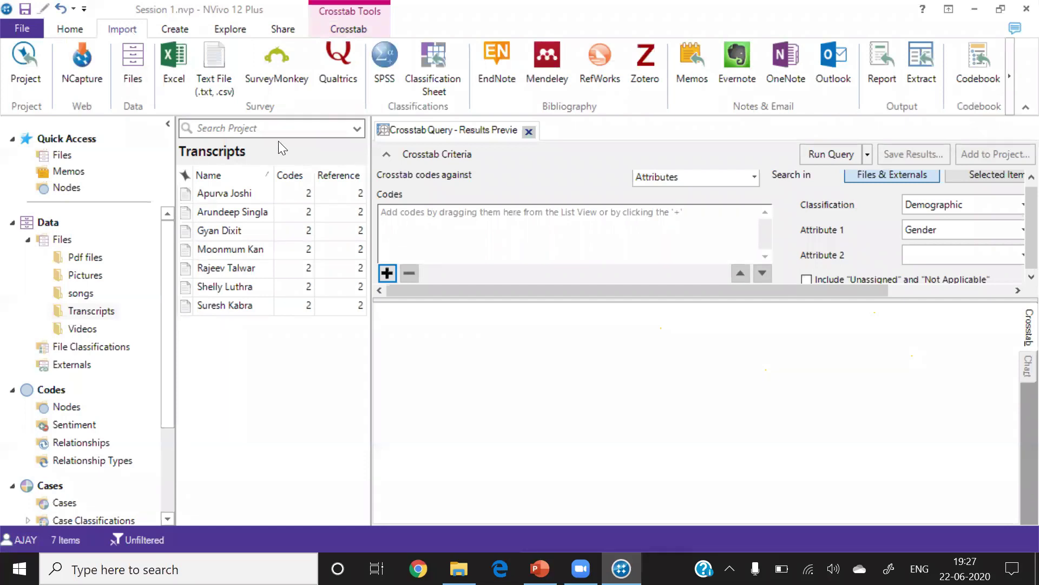
left_click_drag(372, 330, 404, 330)
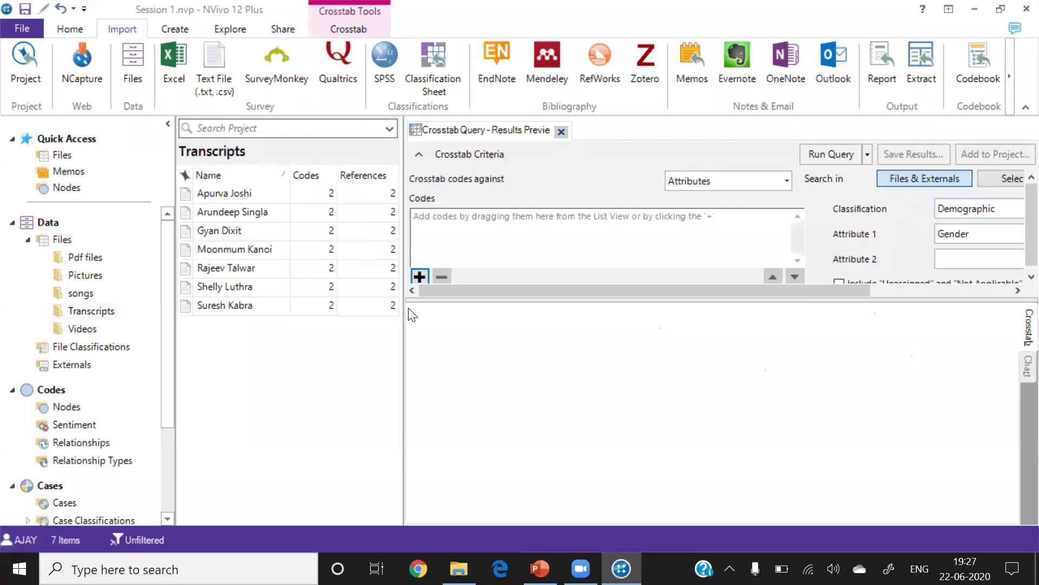
left_click_drag(403, 325, 414, 333)
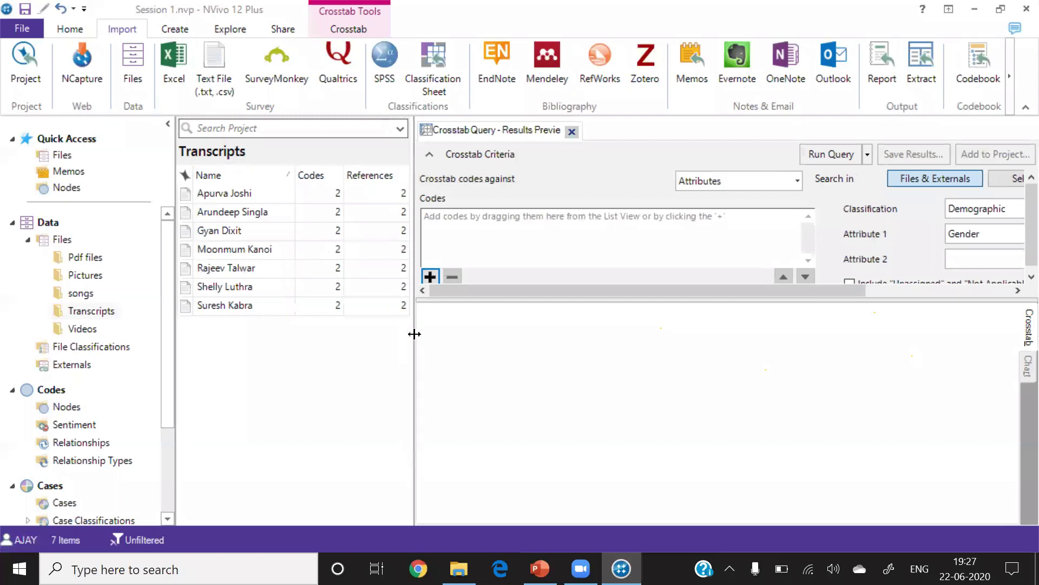
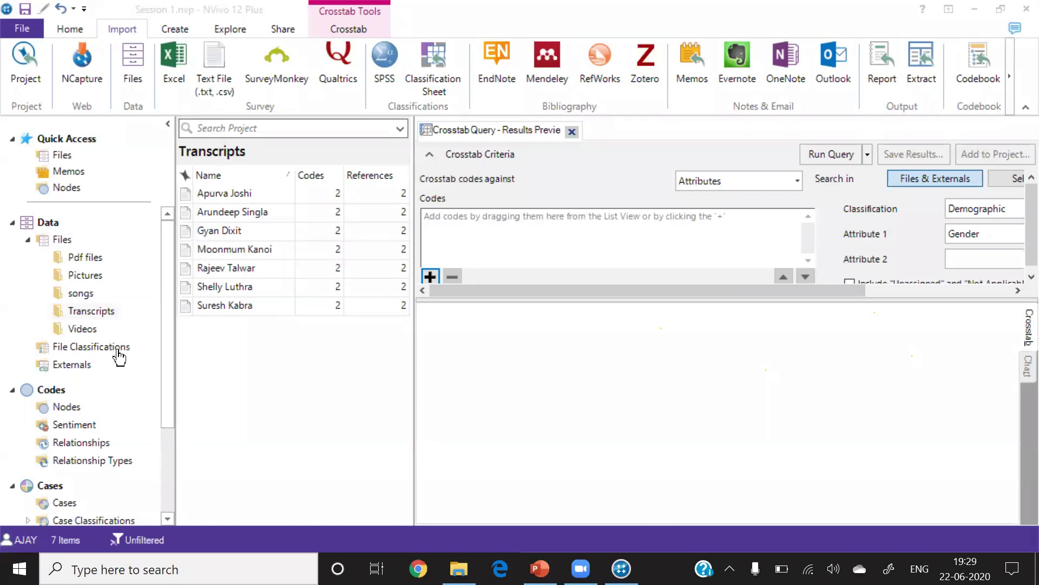
Step: Look over the project's nodes and songs, and open the Demographic case classification sheet
left_click(62, 407)
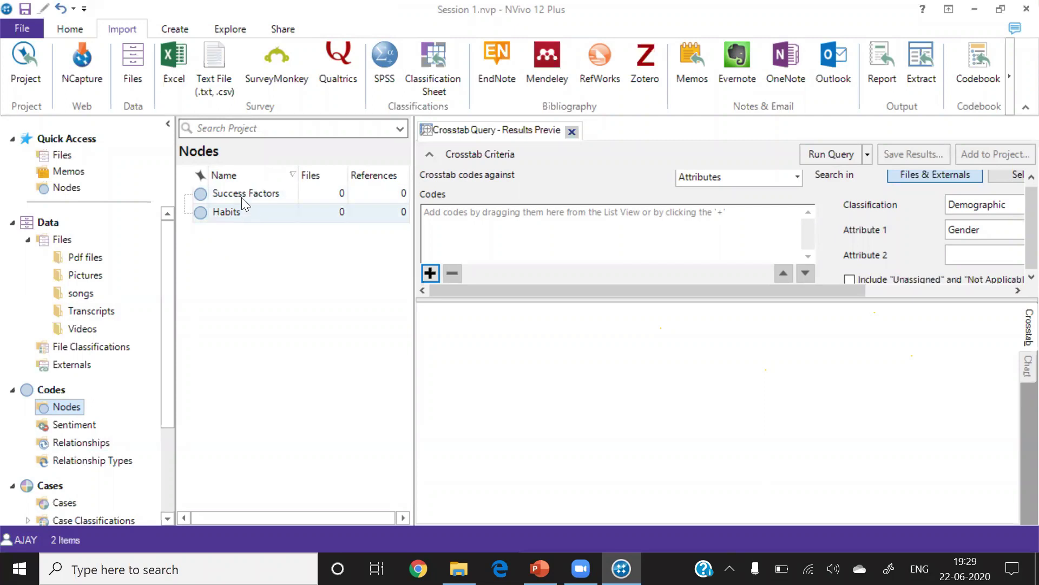
left_click(80, 293)
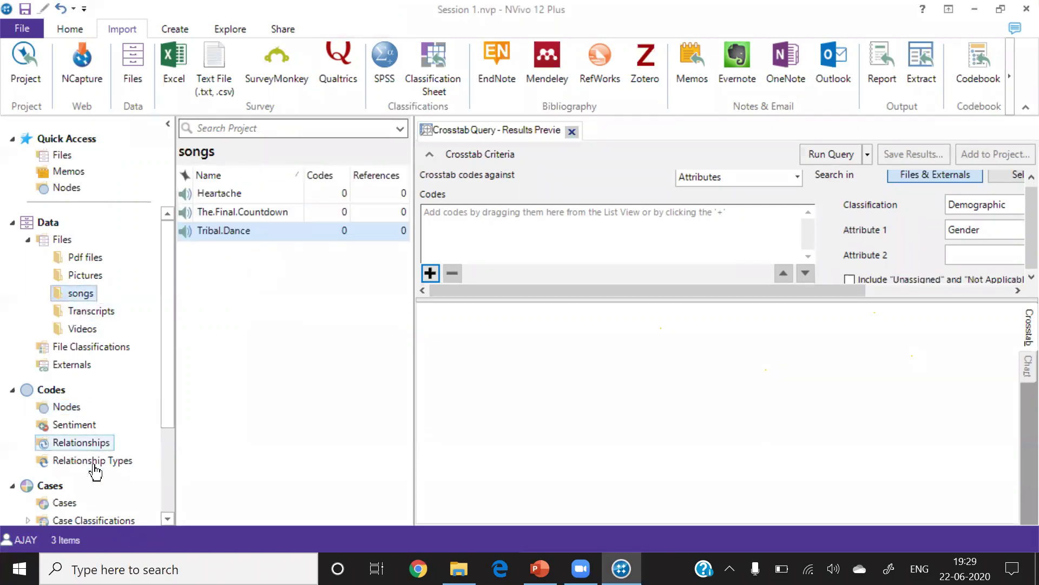
left_click(46, 522)
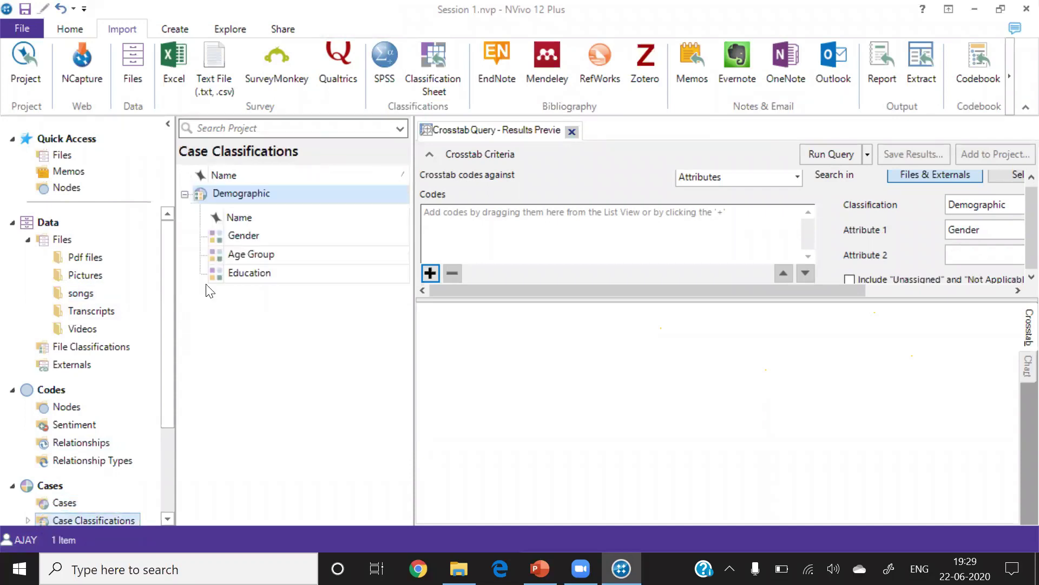
double_click(226, 194)
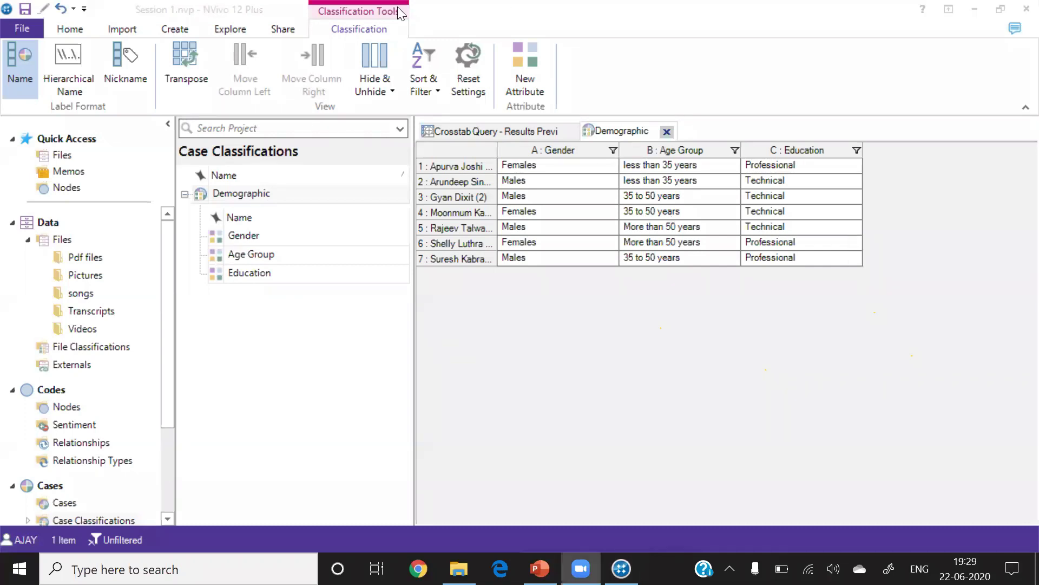
Step: Run a word frequency query for the 1000 most frequent words across Files & Externals, and view its word cloud
left_click(89, 260)
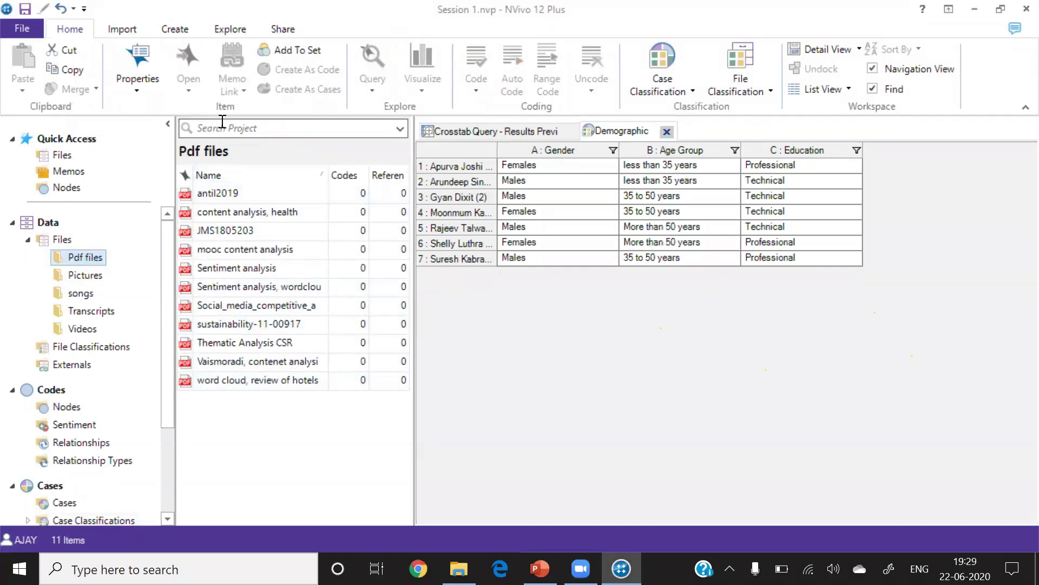
left_click(229, 31)
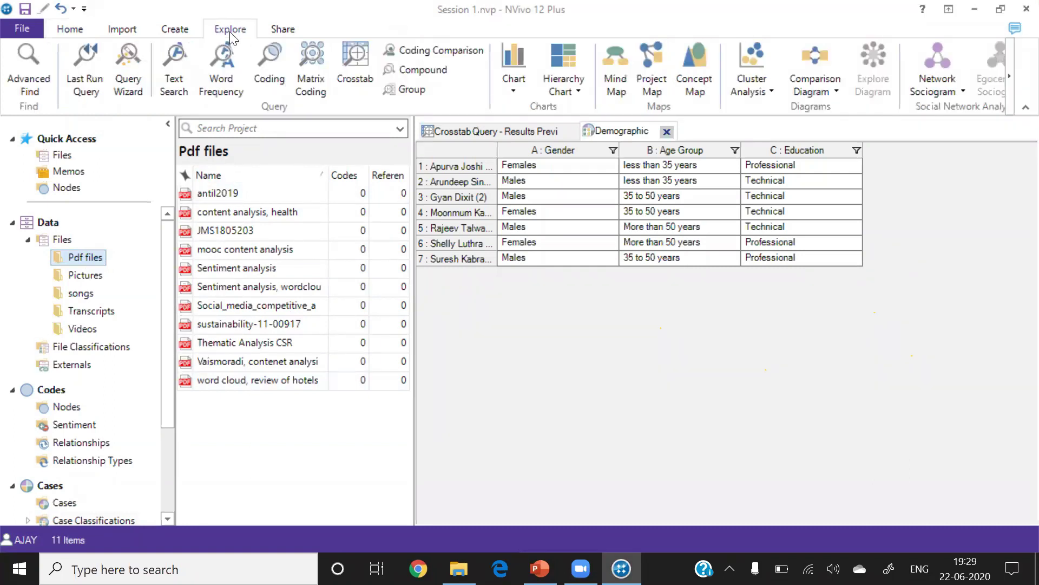
left_click(222, 71)
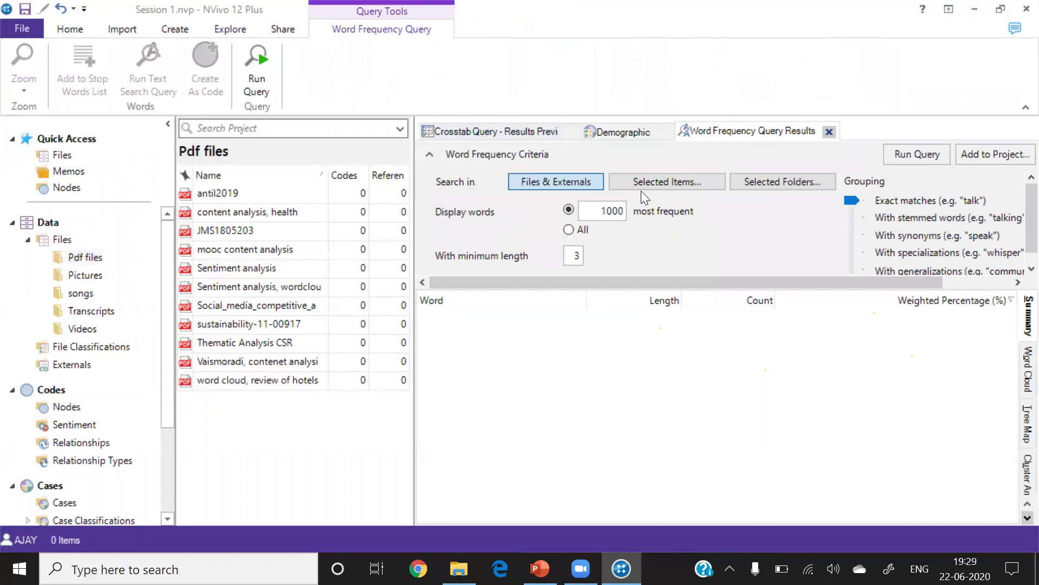
left_click(902, 159)
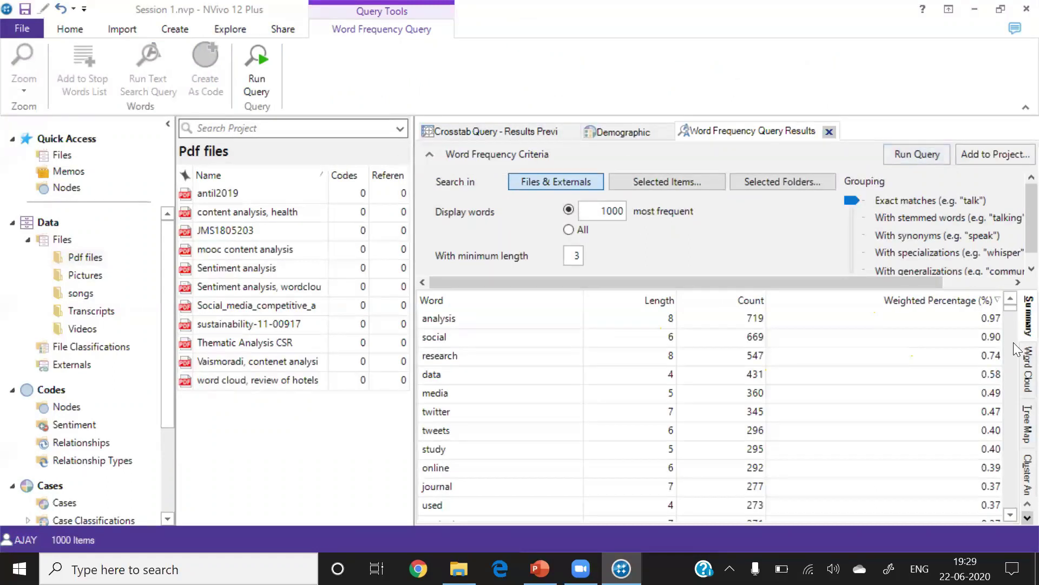
left_click(1014, 362)
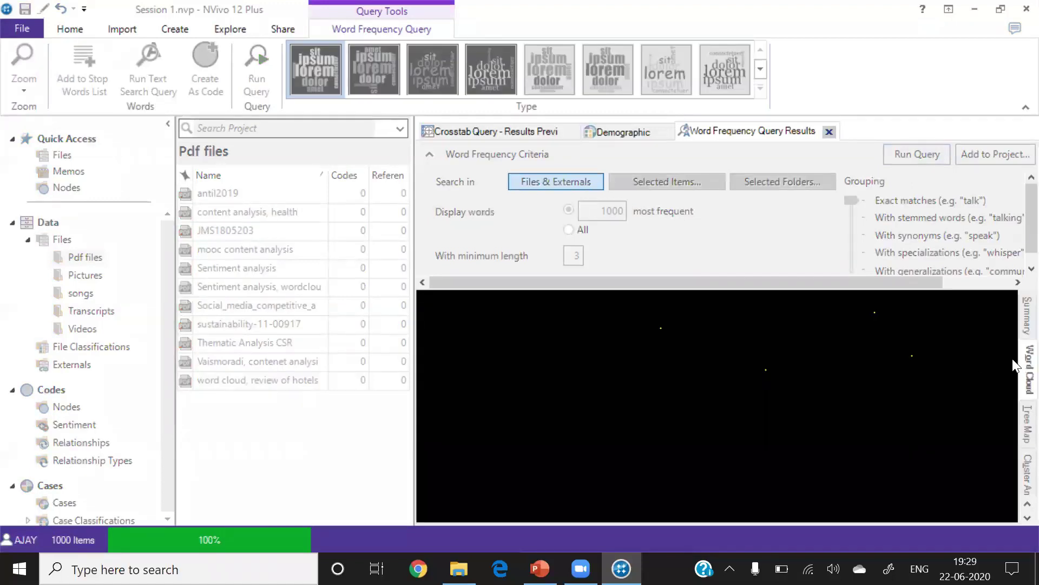
mouse_move(1010, 331)
left_mouse_down()
mouse_move(997, 434)
mouse_move(993, 319)
left_mouse_up()
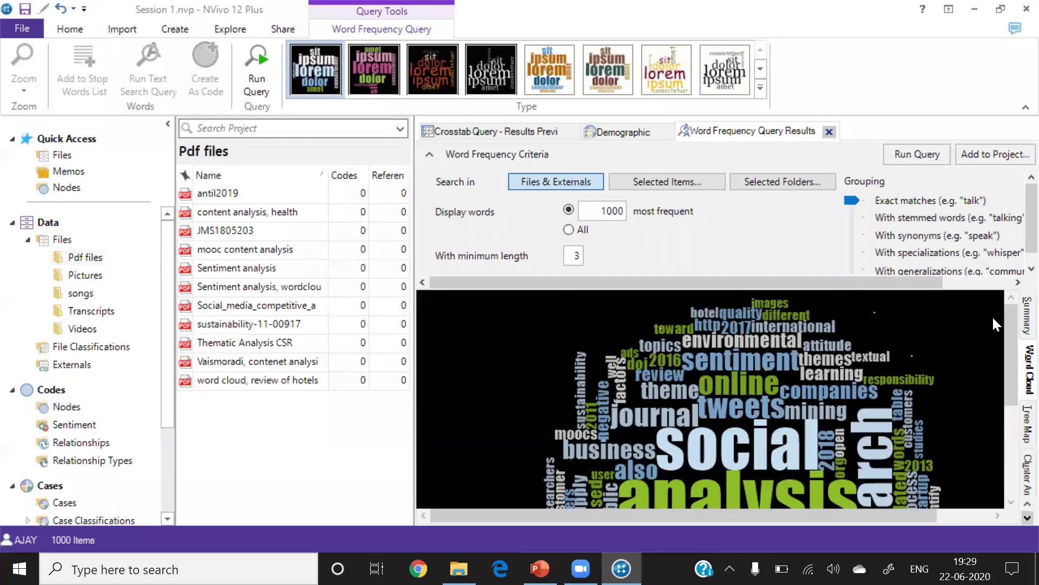
Step: Close the word frequency results, the Demographic classification sheet and the crosstab query
left_click(829, 131)
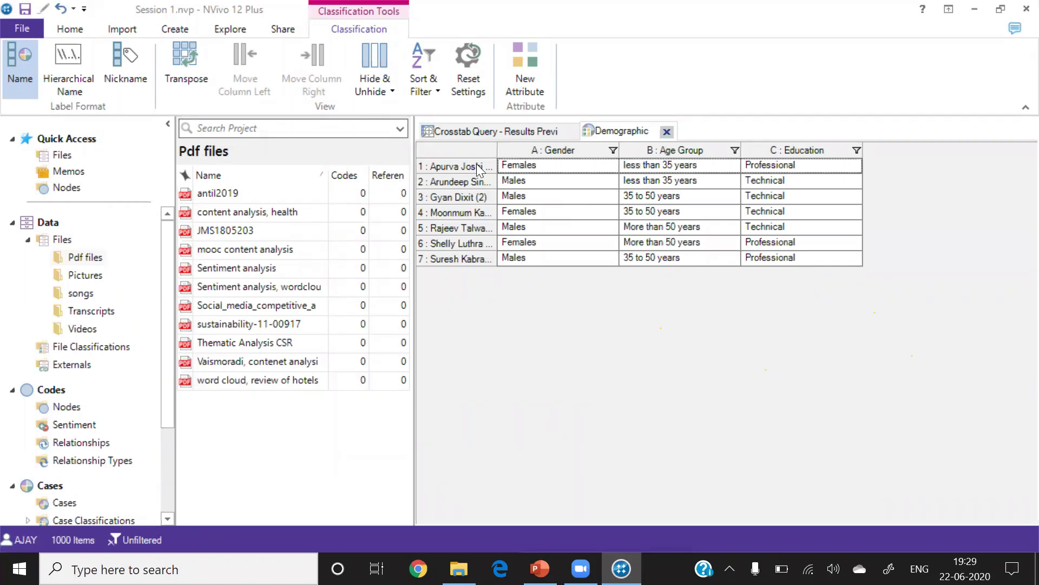
left_click_drag(650, 151, 667, 131)
left_click(667, 131)
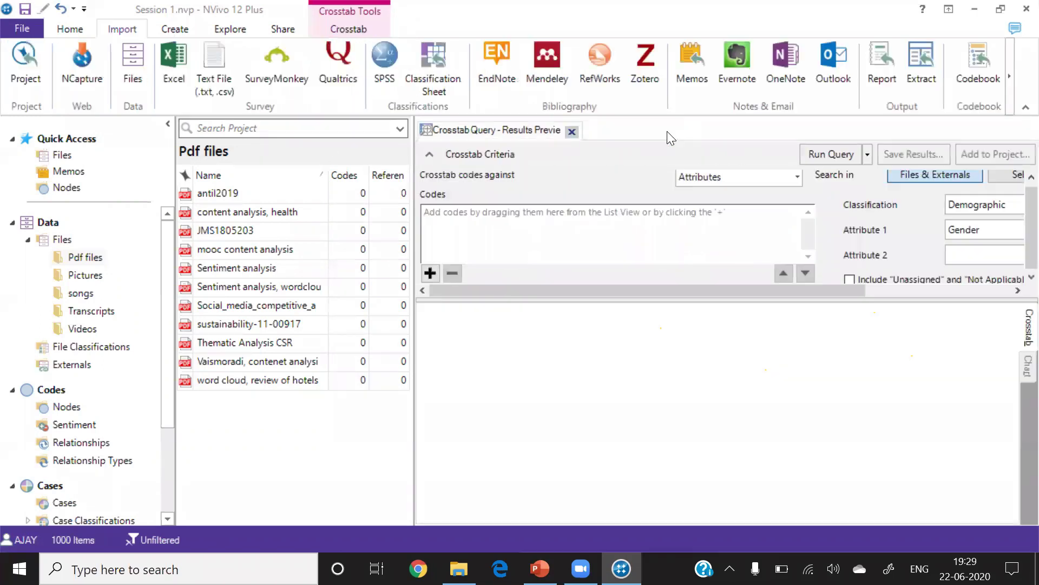
left_click(570, 132)
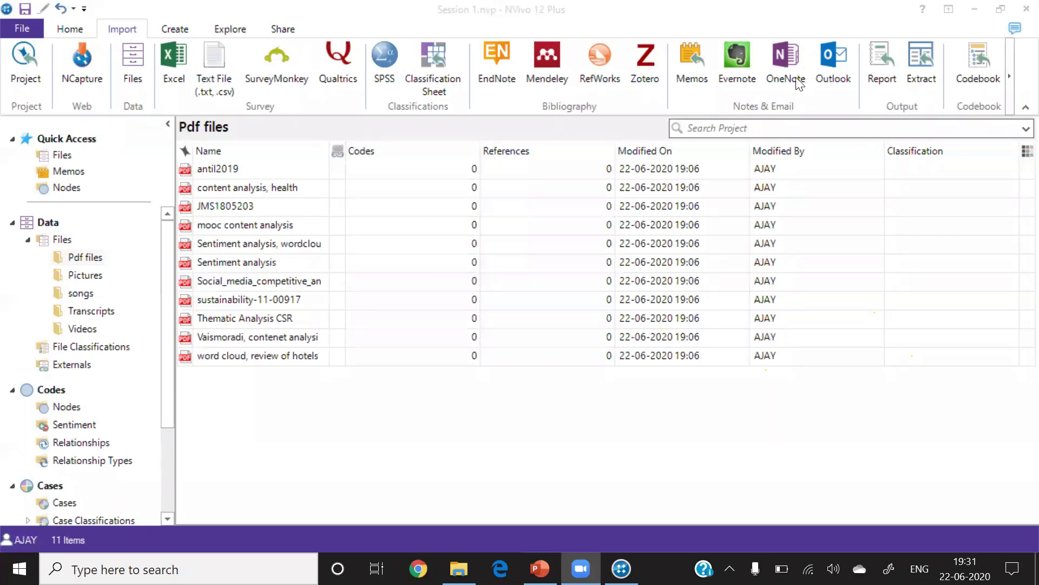
Step: Look at the file selection for importing SPSS data, an Excel survey and Mendeley references, without importing anything
left_click(389, 61)
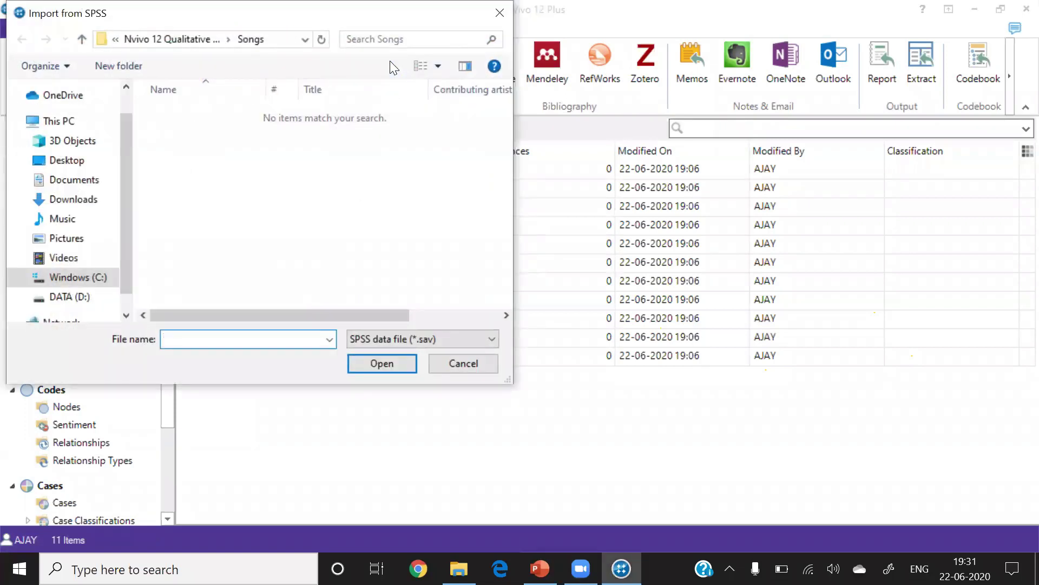
left_click(498, 12)
left_click(166, 76)
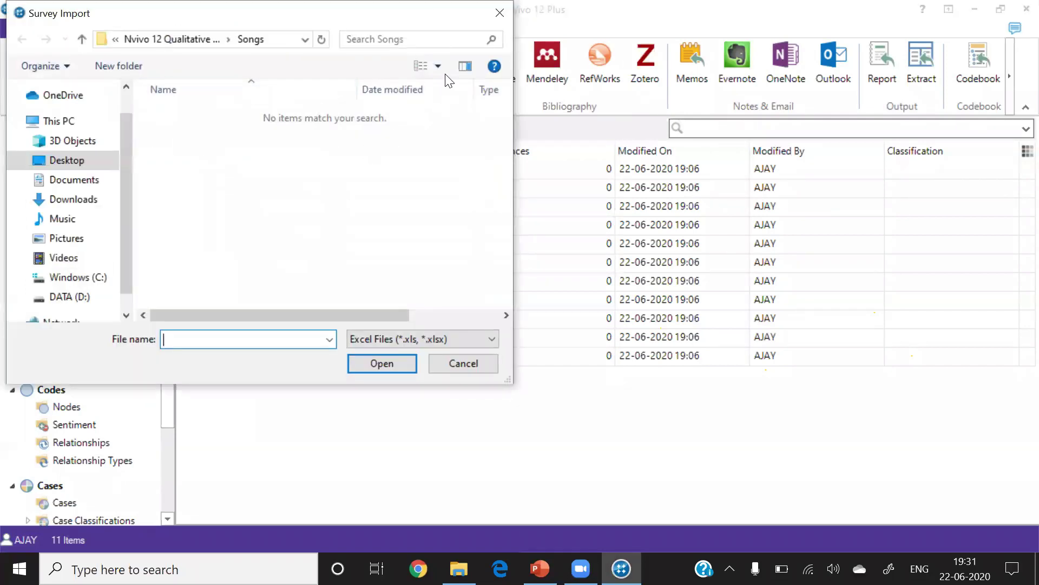
left_click(508, 10)
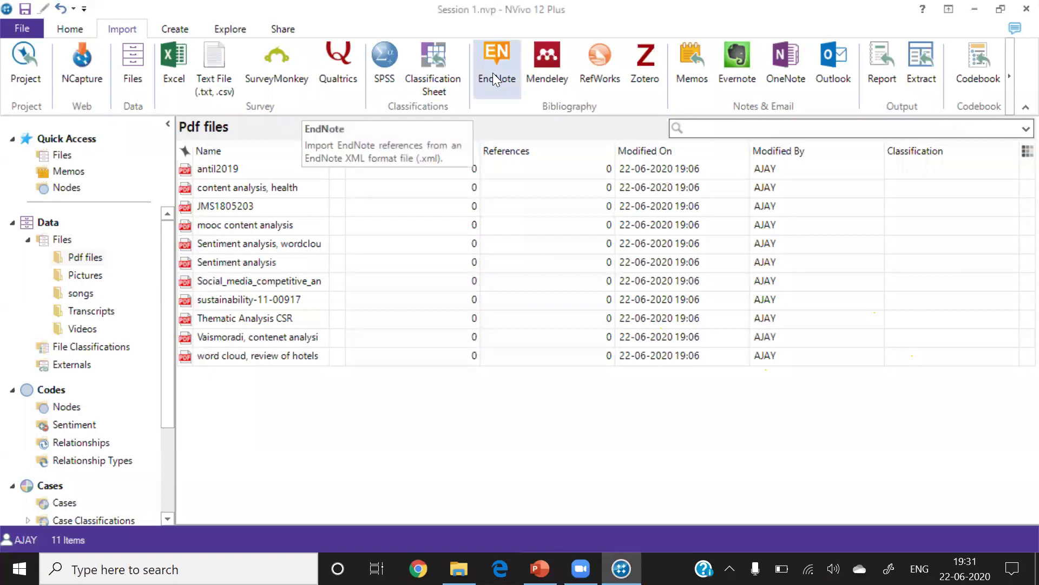
left_click(630, 69)
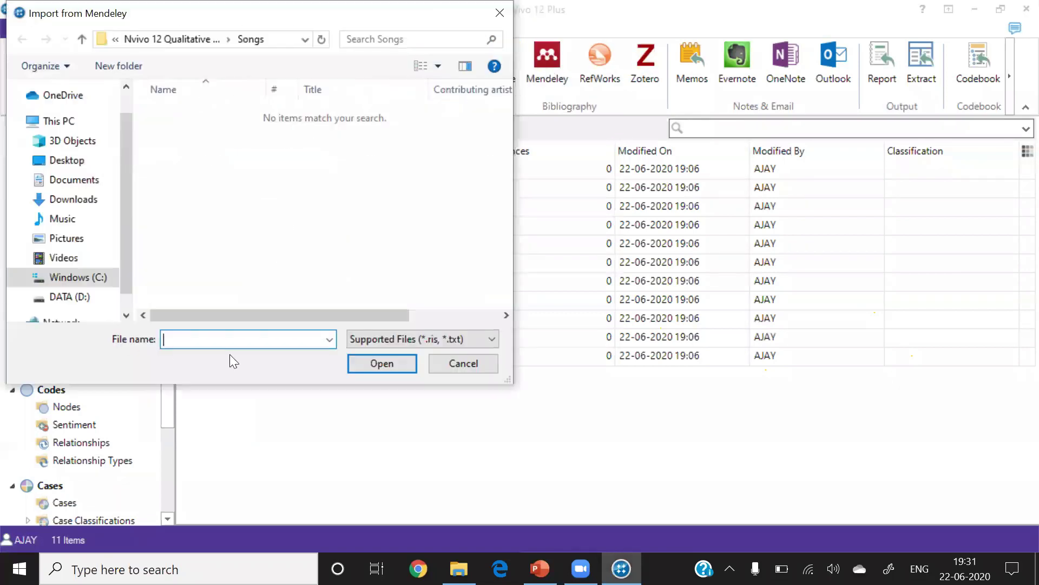
left_click(496, 11)
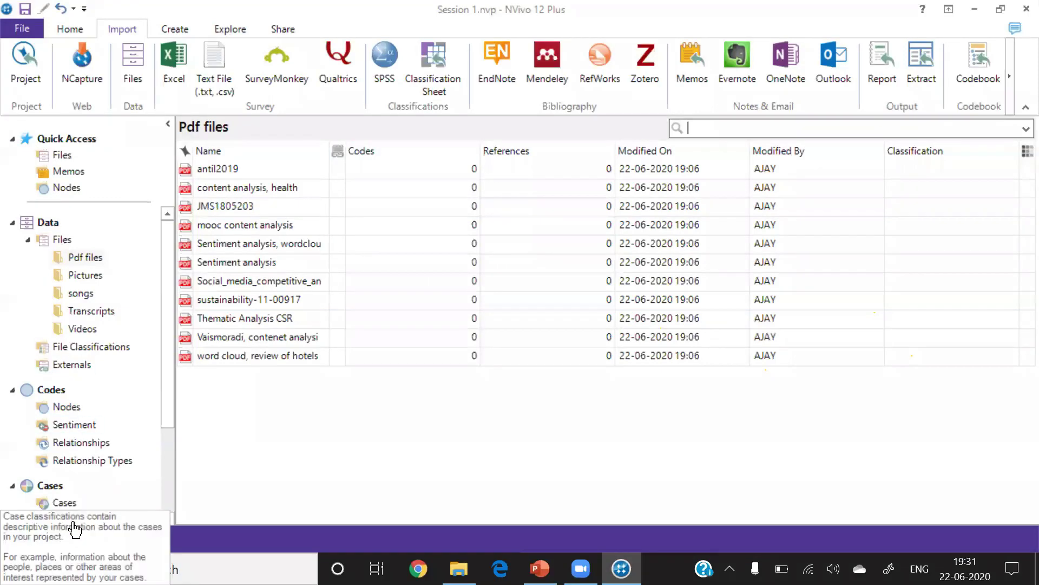
Step: Look over the case classifications and the Demographic attributes, and show the project's Files list
left_click(172, 405)
left_click(173, 478)
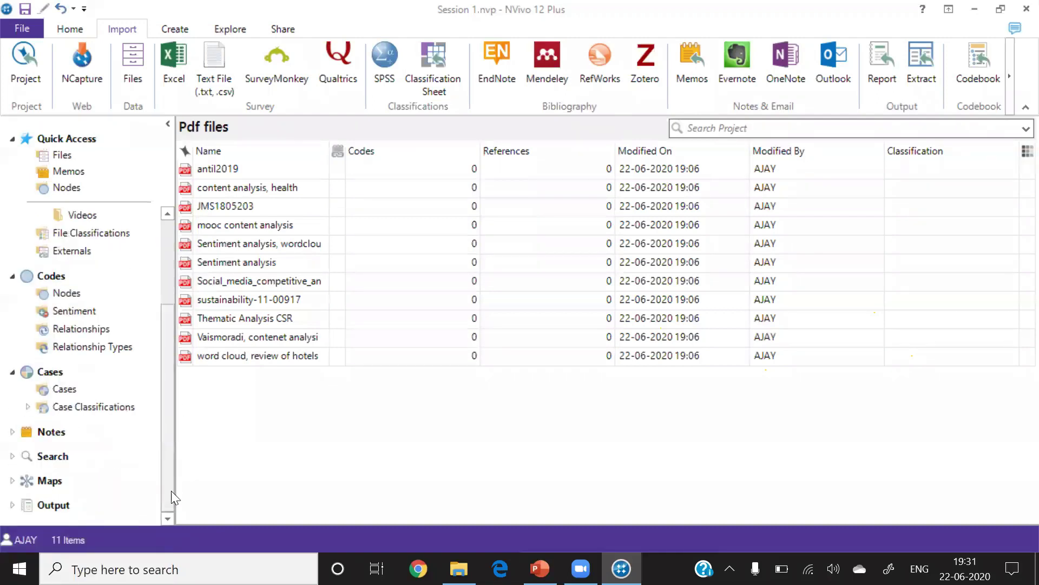
left_click(93, 410)
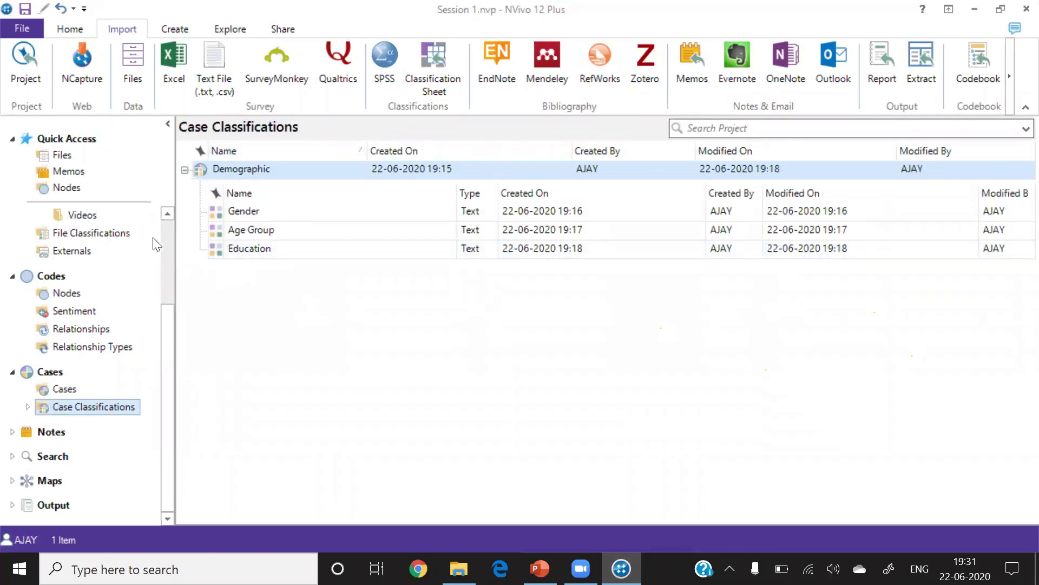
scroll(162, 253, "up", 2)
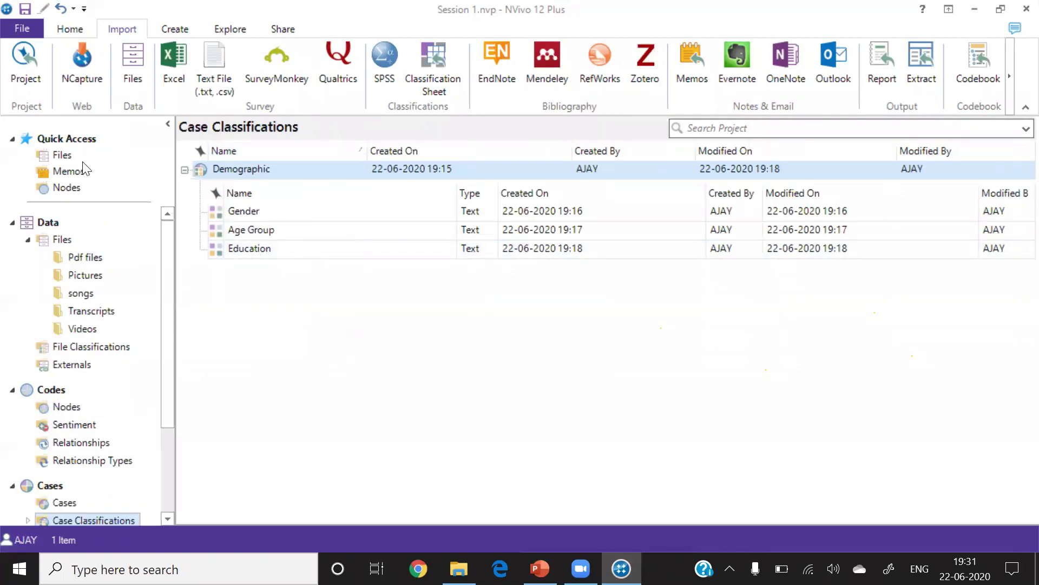
left_click(60, 156)
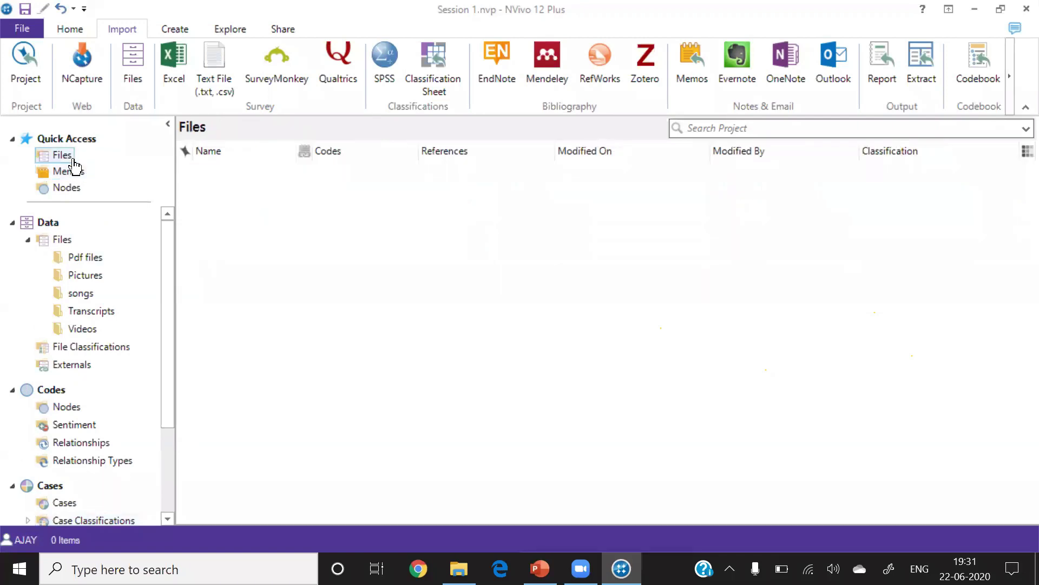
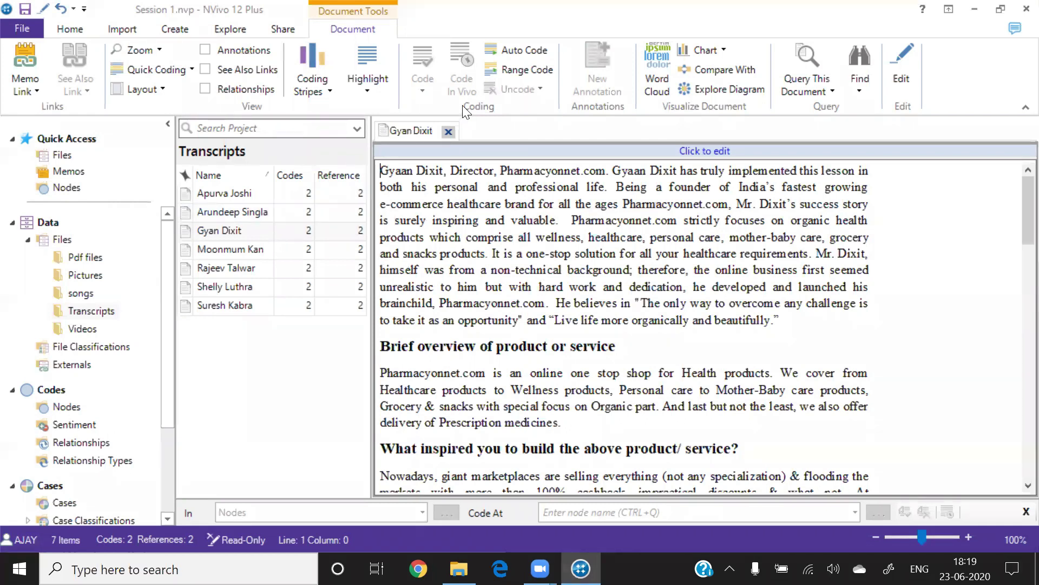
Step: Open the first transcript for editing and apply the Heading 1 style to "Brief overview of product or service"
left_click(222, 193)
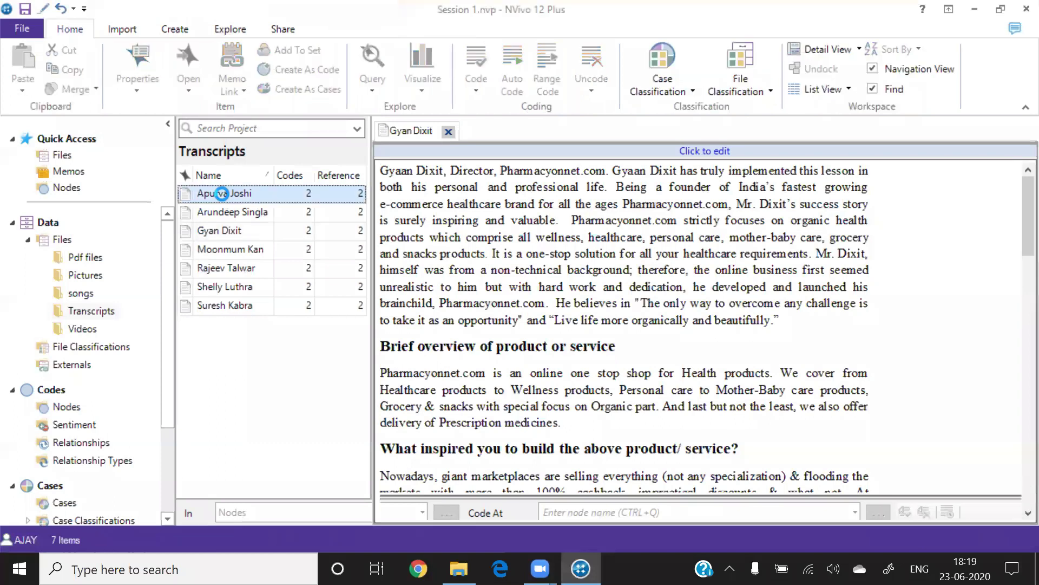
left_click(700, 153)
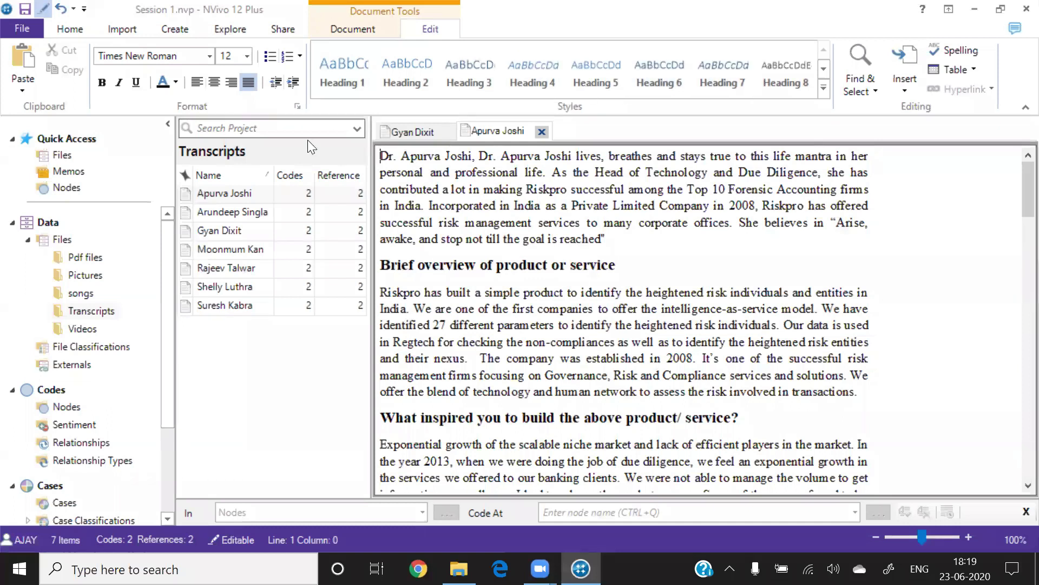
left_click(386, 265)
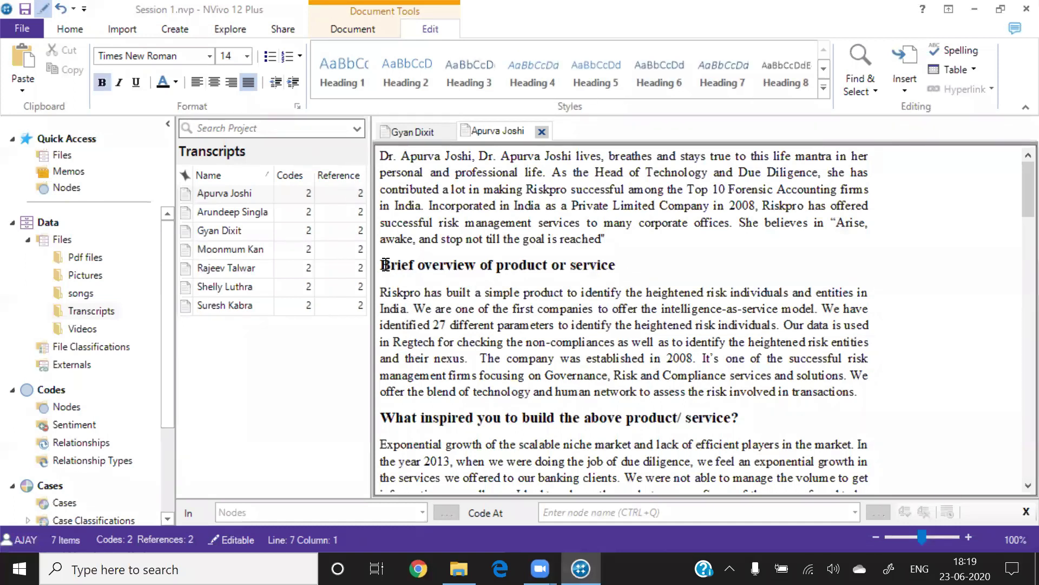
key("shift+Right")
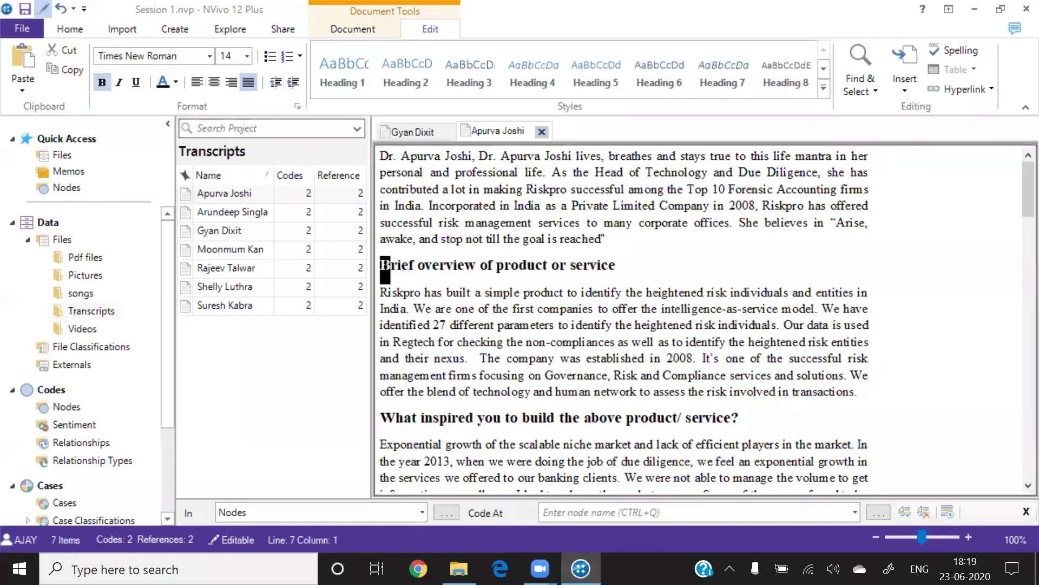
key("shift+Right")
key("shift+Right")
key("shift+Right")
key("shift+Right")
key("shift+Right")
key("shift+Right")
key("shift+Right")
key("shift+Right")
key("shift+Right")
key("shift+Right")
key("shift+Right")
key("shift+Right")
key("shift+Right")
key("shift+Right")
key("shift+Right")
key("shift+Right")
key("shift+Right")
key("shift+Right")
key("shift+Right")
key("shift+Right")
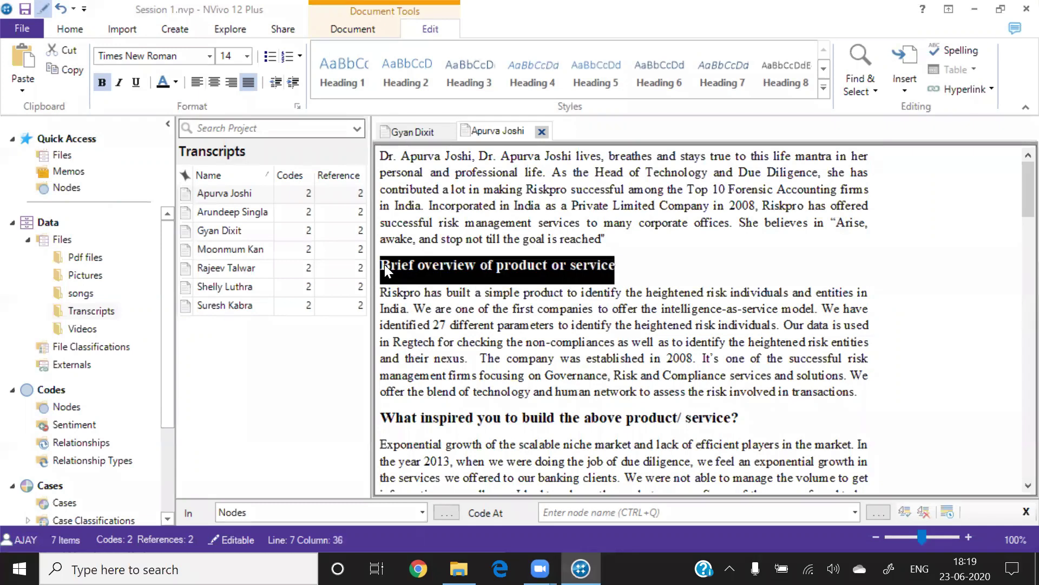
left_click(335, 66)
Step: Apply the Heading 1 style to the question "What inspired you to build the above product/ service?"
left_click(411, 347)
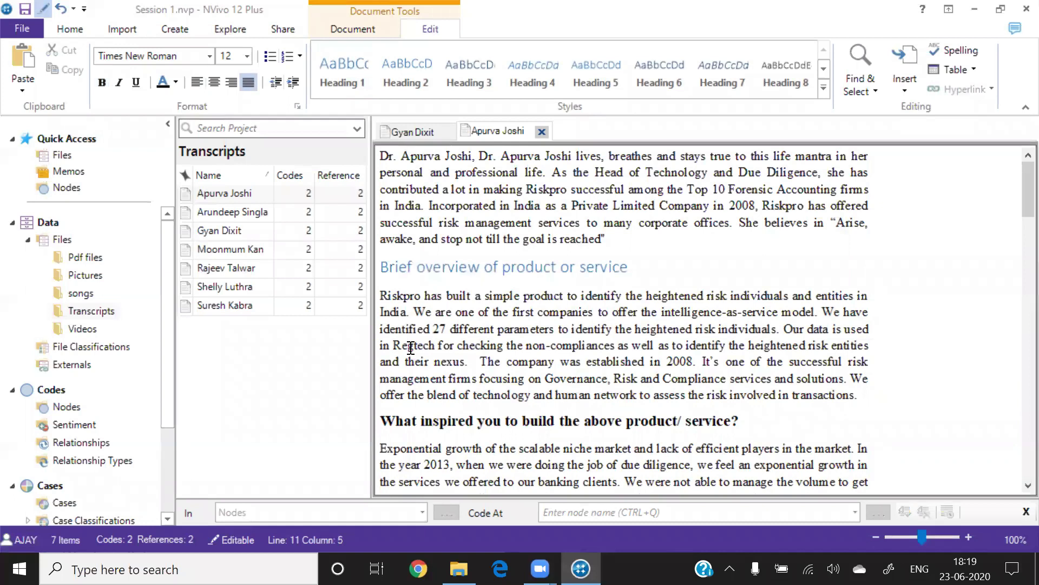
key("Down")
key("Down")
key("Left")
key("Home")
key("shift+Right")
key("shift+Right")
key("shift+Right")
key("shift+Right")
key("shift+Right")
key("shift+Right")
key("shift+Right")
key("shift+Right")
key("shift+Right")
key("shift+Right")
key("shift+Right")
key("shift+Right")
key("shift+Right")
key("shift+Right")
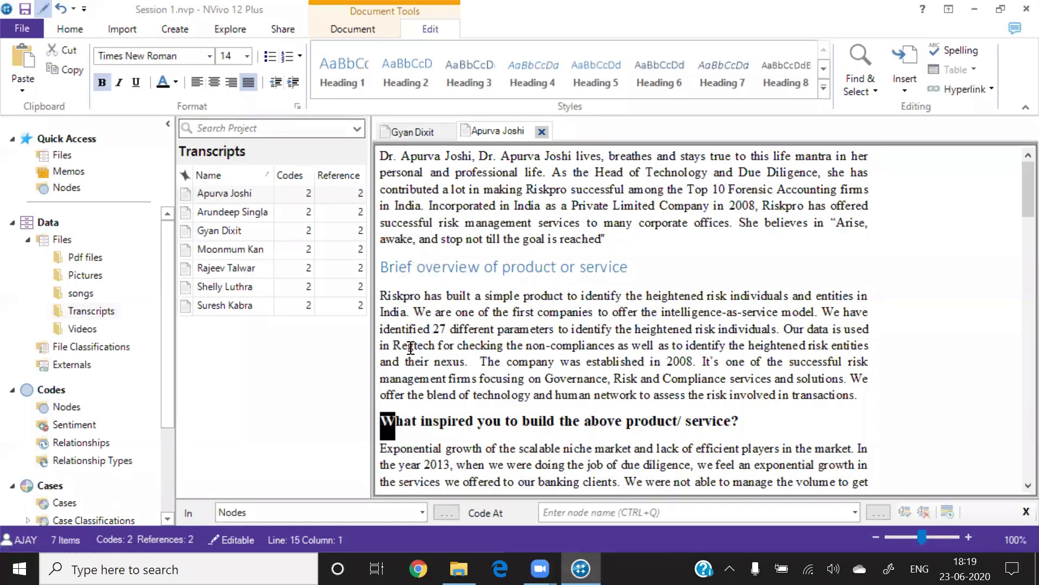
key("shift+Right")
key("shift+Right")
key("shift+Right")
key("shift+Right")
key("shift+Right")
key("shift+Right")
key("shift+Right")
key("shift+Right")
key("shift+Right")
key("shift+Right")
key("shift+Right")
key("shift+Right")
key("shift+Right")
key("shift+Right")
key("shift+Right")
key("shift+Right")
key("shift+Right")
key("shift+Right")
key("shift+Right")
key("shift+Right")
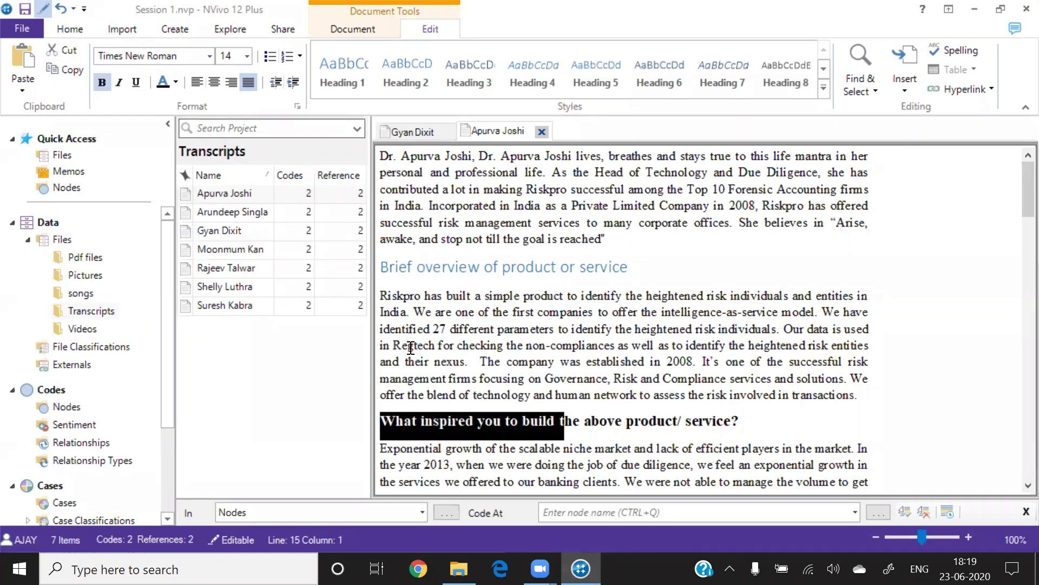
key("shift+Right")
key("shift+Right")
key("shift+Right")
key("shift+Right")
key("shift+Right")
key("shift+Right")
key("shift+Right")
key("shift+Right")
key("shift+Right")
key("shift+Right")
key("shift+Right")
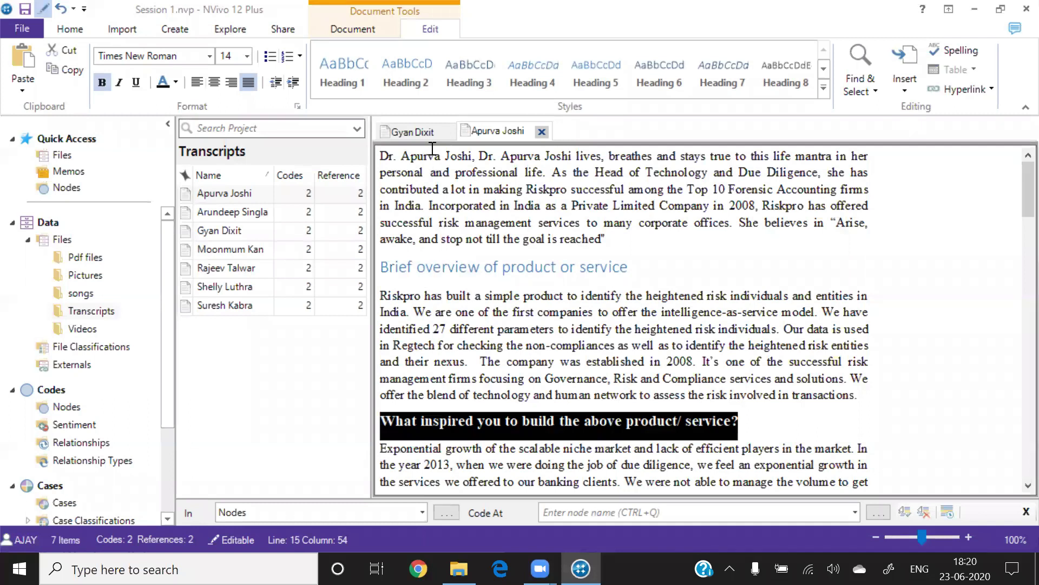
left_click(350, 71)
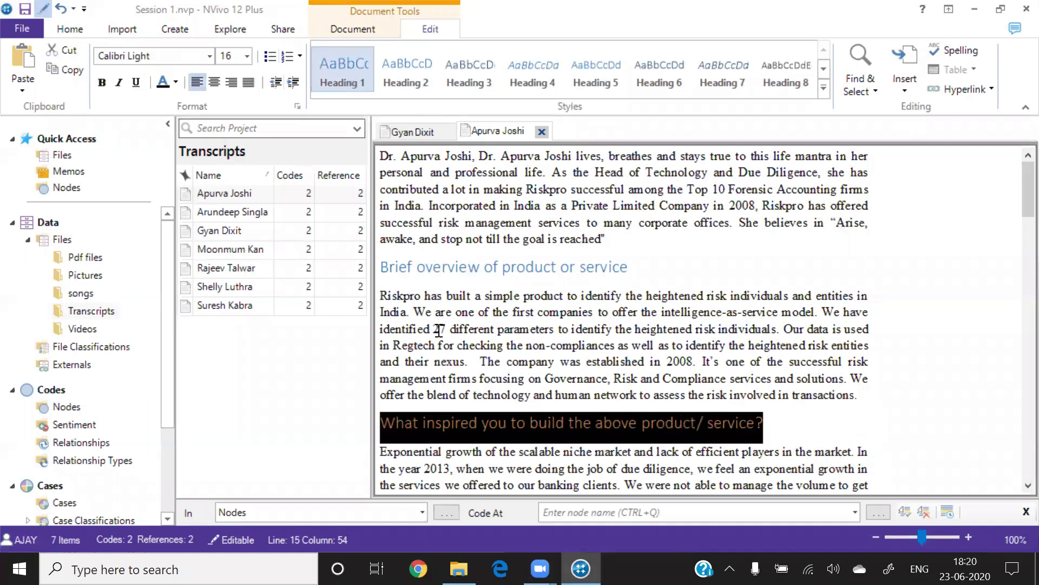
Step: Apply the Heading 1 style to the question "What was the most challenging part of your journey till now?"
left_click(478, 451)
key("Down")
key("Down")
key("Down")
key("Down")
key("Down")
key("Down")
key("Down")
key("Down")
key("Down")
key("Down")
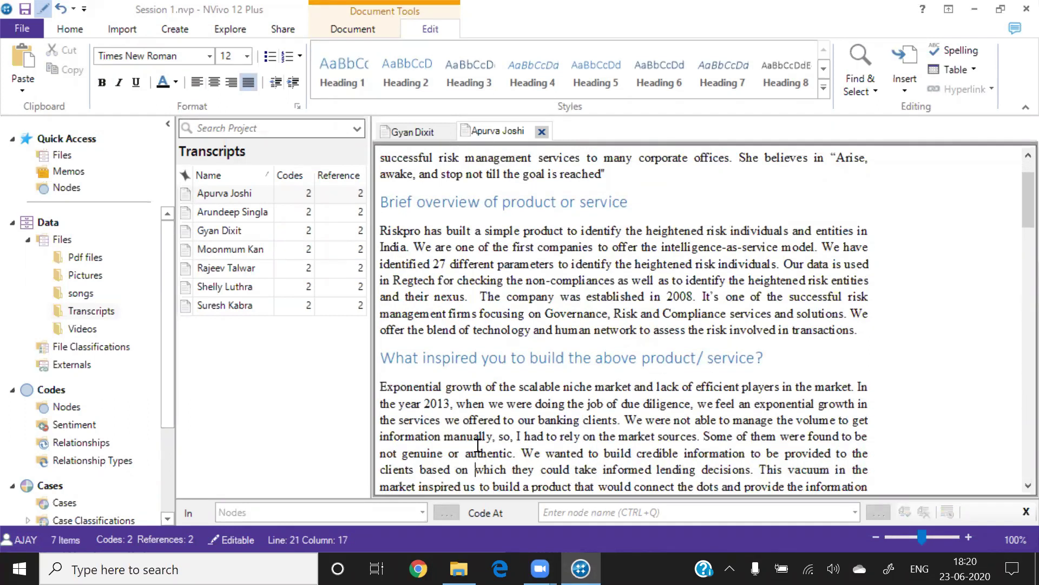
key("Down")
key("Down")
key("Down")
key("Down")
key("Down")
key("Down")
key("Down")
key("Down")
key("Down")
key("Down")
key("Down")
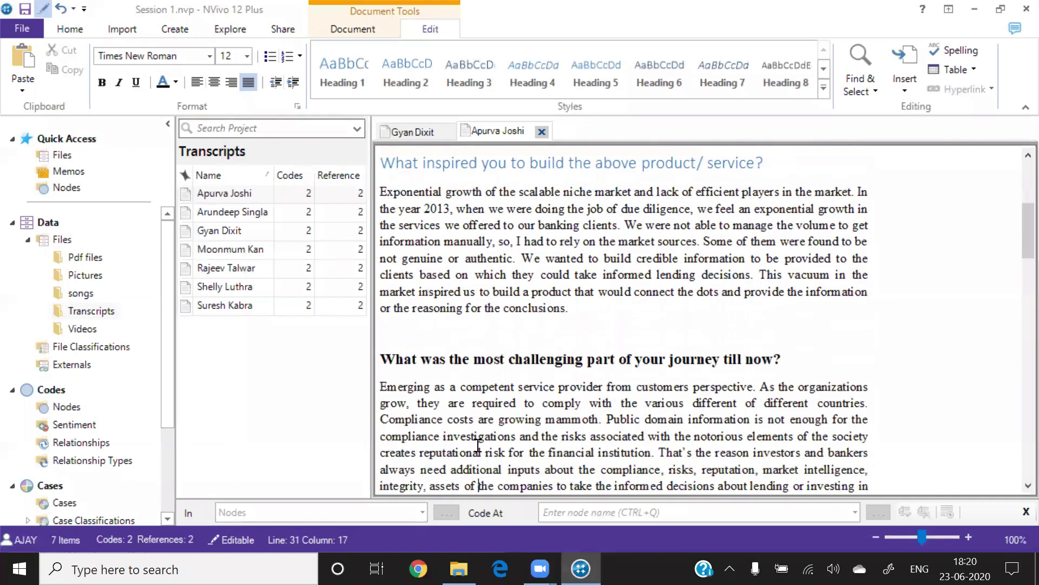
scroll(478, 445, "down", 1)
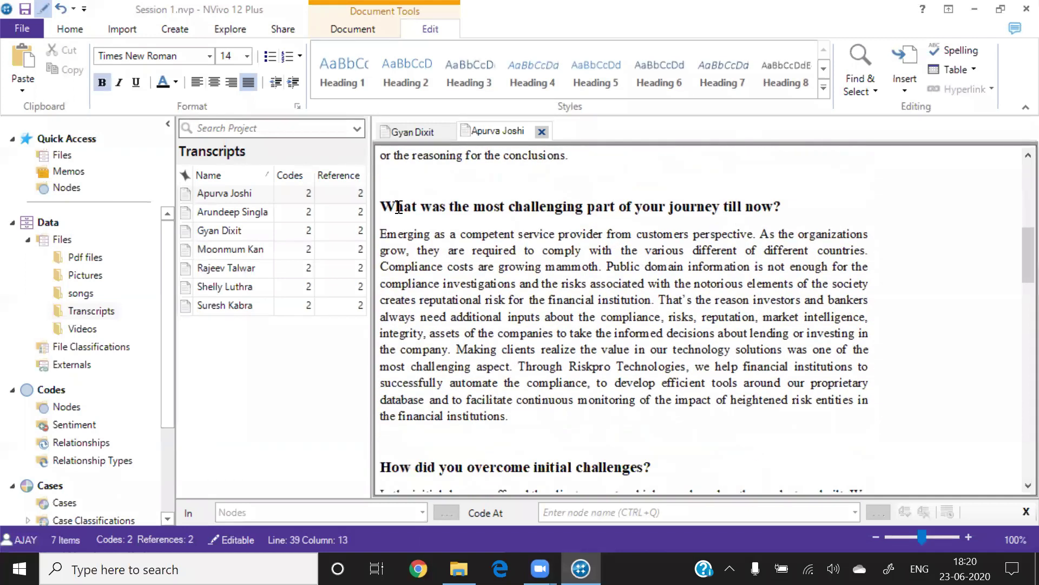
left_click(382, 207)
key("shift+Right")
key("shift+Right")
key("shift+Right")
key("shift+Right")
key("shift+Right")
key("shift+Right")
key("shift+Right")
key("shift+Right")
key("shift+Right")
key("shift+Right")
key("shift+Right")
key("shift+Right")
key("shift+Right")
key("shift+Right")
key("shift+Right")
key("shift+Right")
key("shift+Right")
key("shift+Right")
key("shift+Right")
key("shift+Right")
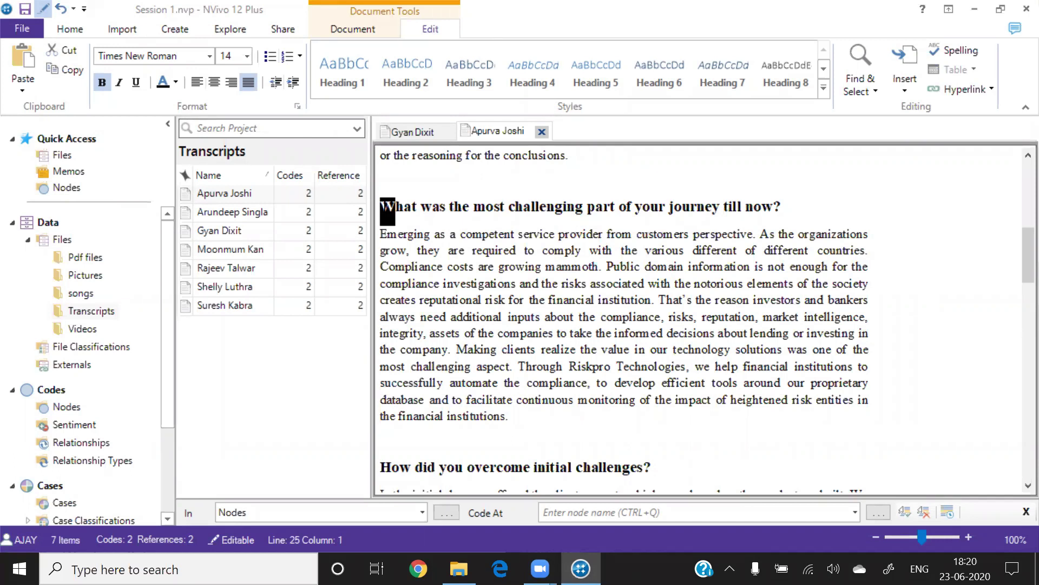
key("shift+Right")
key("shift+Right")
key("shift+Right")
key("shift+Right")
key("shift+Right")
key("shift+Right")
key("shift+Right")
key("shift+Right")
key("shift+Right")
key("shift+Right")
key("shift+Right")
key("shift+Right")
key("shift+Right")
key("shift+Right")
key("shift+Right")
key("shift+Right")
key("shift+Right")
key("shift+Right")
key("shift+Right")
key("shift+Right")
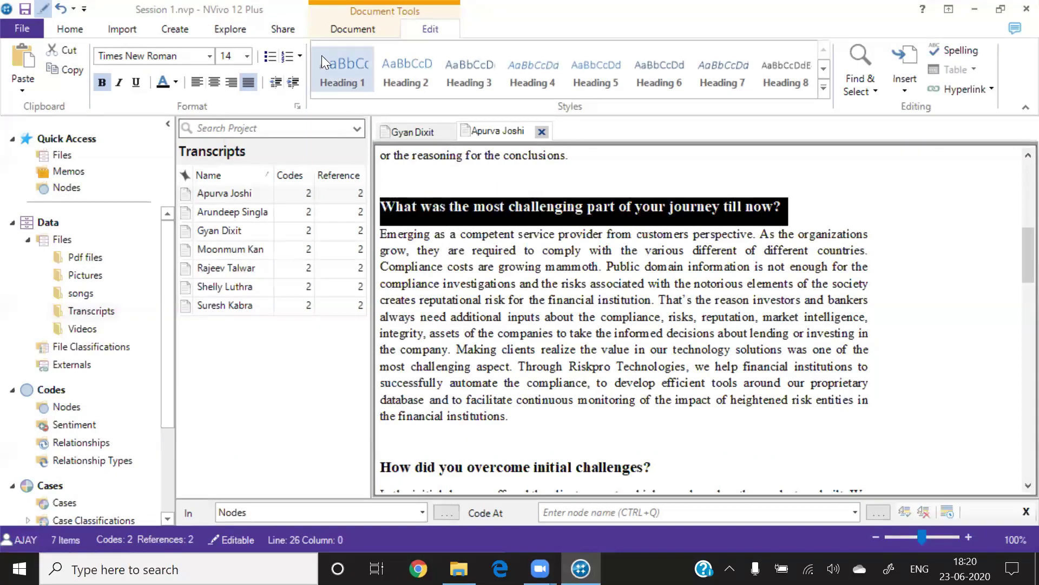
left_click(339, 67)
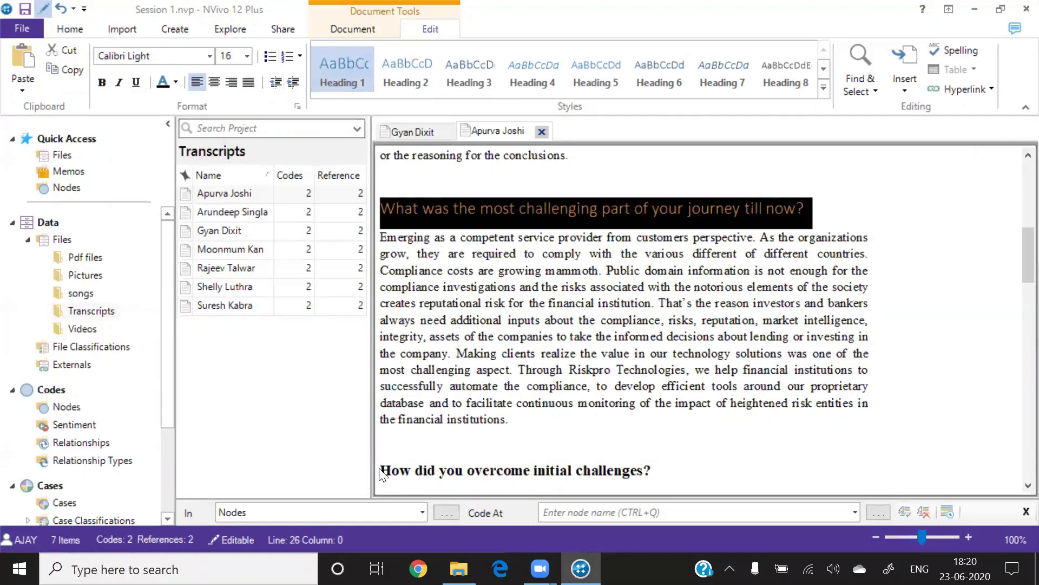
Step: Apply the Heading 1 style to the question "How did you overcome initial challenges?"
left_click_drag(381, 470, 386, 471)
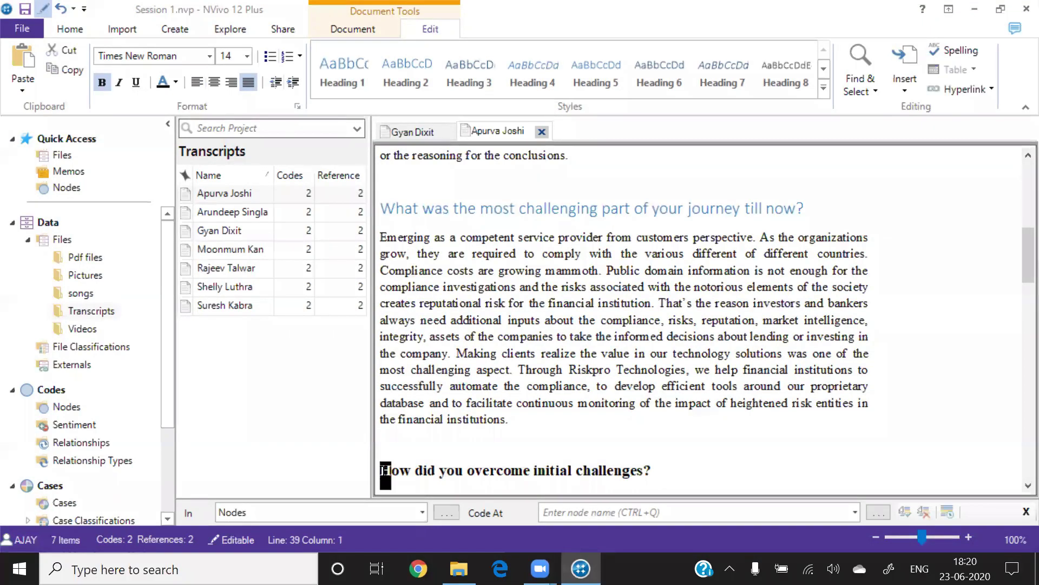
key("shift+Right")
key("shift+Right")
key("shift+Right")
key("shift+Right")
key("shift+Right")
key("shift+Right")
key("shift+Right")
key("shift+Right")
key("shift+Right")
key("shift+Right")
key("shift+Right")
key("shift+Right")
key("shift+Right")
key("shift+Right")
key("shift+Right")
key("shift+Right")
key("shift+Right")
key("shift+Right")
key("shift+Right")
key("shift+Right")
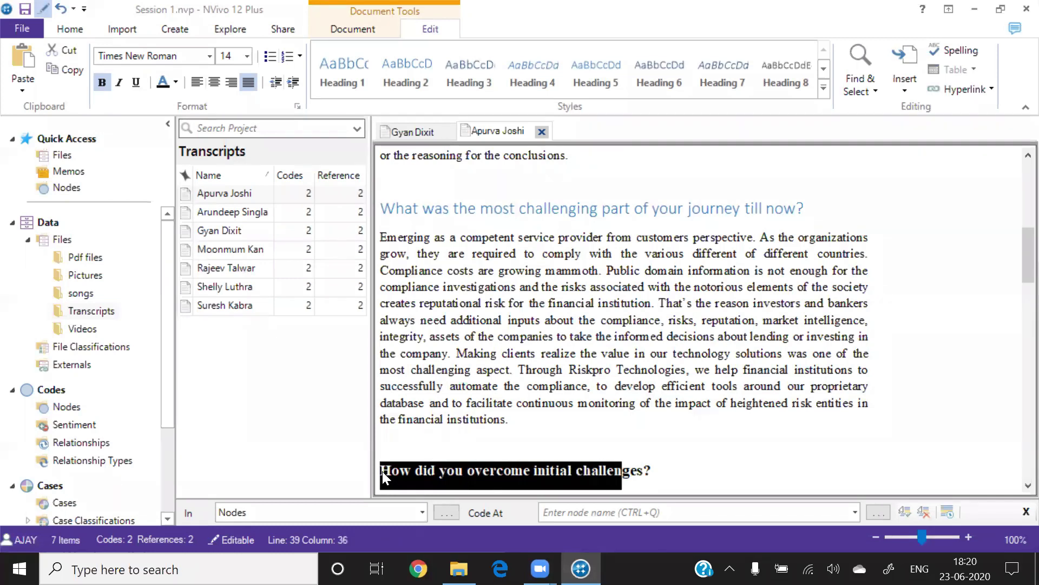
key("shift+Right")
key("shift+Right")
key("shift+Right")
key("shift+Right")
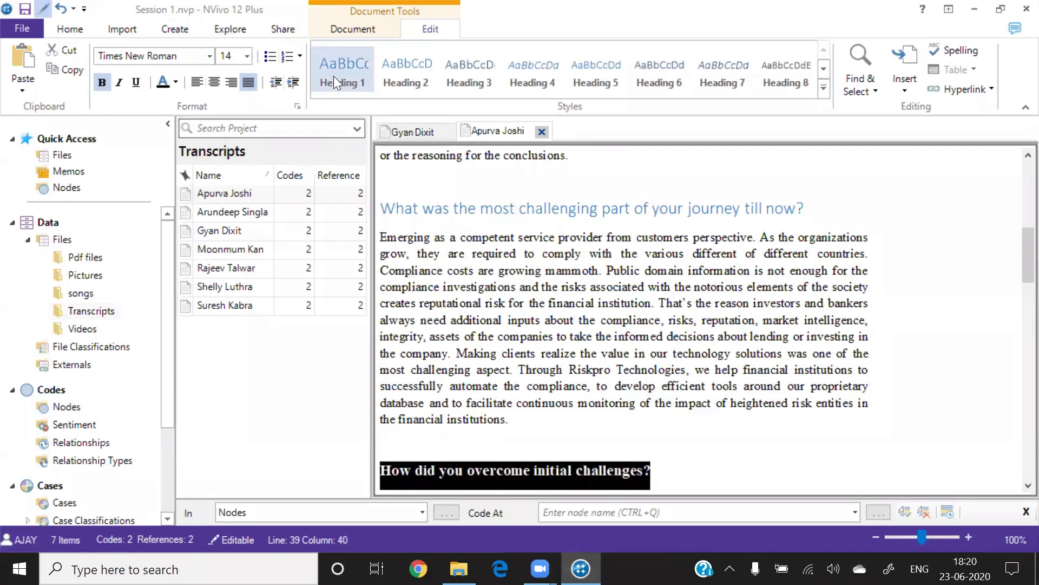
left_click(333, 75)
Step: Apply the Heading 1 style to the line "Three qualities an individual must have to achieve success."
left_click(438, 370)
key("Down")
key("Down")
key("Down")
key("Down")
key("Down")
key("Down")
key("Down")
key("Down")
key("Down")
key("Down")
key("Down")
key("Down")
key("Down")
key("Down")
key("Down")
key("Down")
key("Down")
key("Down")
key("Down")
key("Down")
key("Down")
key("Down")
key("Down")
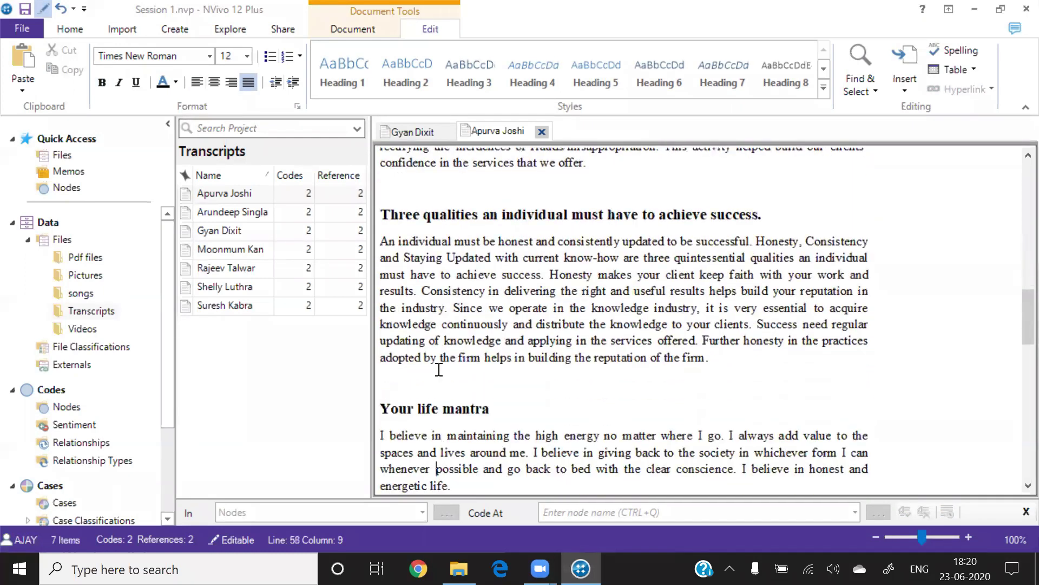
left_click(383, 215)
key("shift+Right")
key("shift+Right")
key("shift+Right")
key("shift+Right")
key("shift+Right")
key("shift+Right")
key("shift+Right")
key("shift+Right")
key("shift+Right")
key("shift+Right")
key("shift+Right")
key("shift+Right")
key("shift+Right")
key("shift+Right")
key("shift+Right")
key("shift+Right")
key("shift+Right")
key("shift+Right")
key("shift+Right")
key("shift+Right")
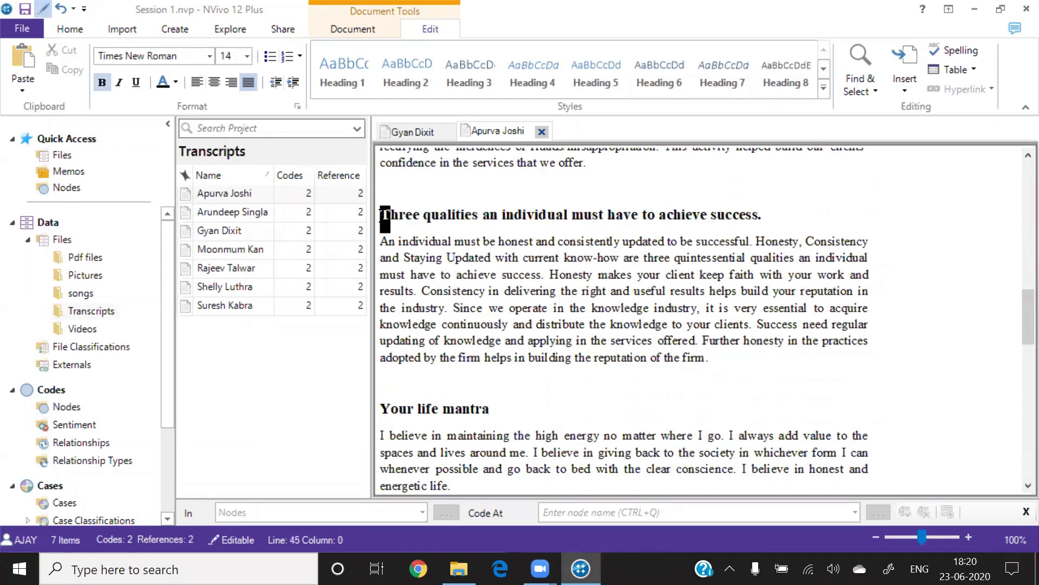
key("shift+Right")
key("shift+Right")
key("shift+Right")
key("shift+Right")
key("shift+Right")
key("shift+Right")
key("shift+Right")
key("shift+Right")
key("shift+Right")
key("shift+Right")
key("shift+Right")
key("shift+Right")
key("shift+Right")
key("shift+Right")
key("shift+Right")
key("shift+Right")
key("shift+Right")
key("shift+Right")
key("shift+Right")
key("shift+Right")
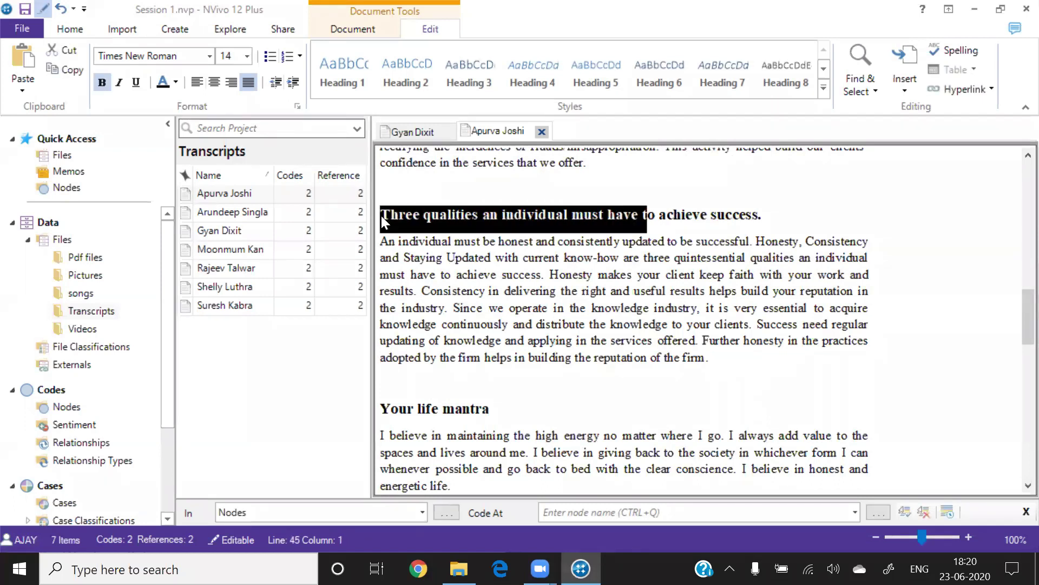
key("shift+Right")
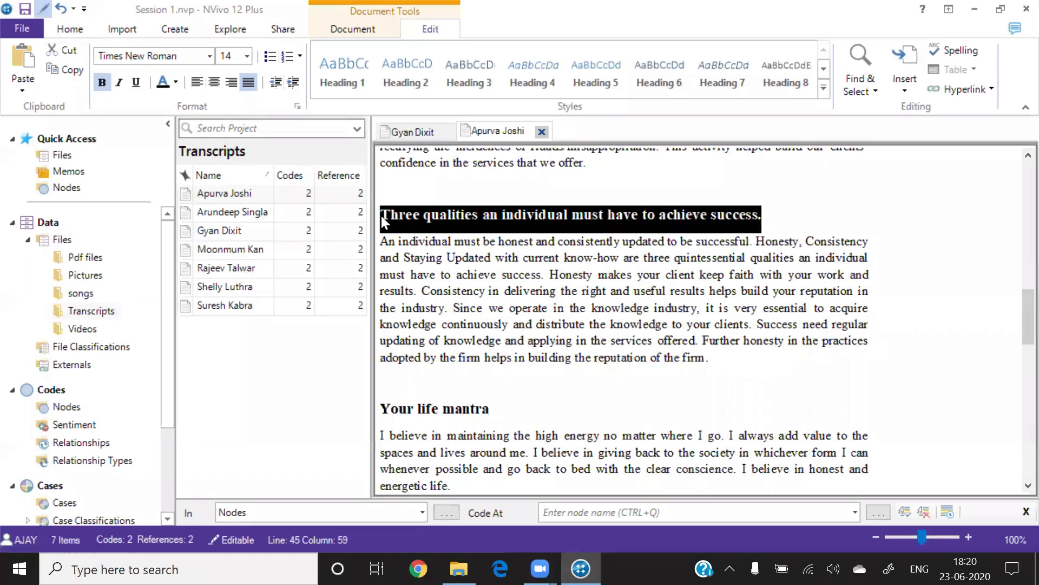
left_click(340, 62)
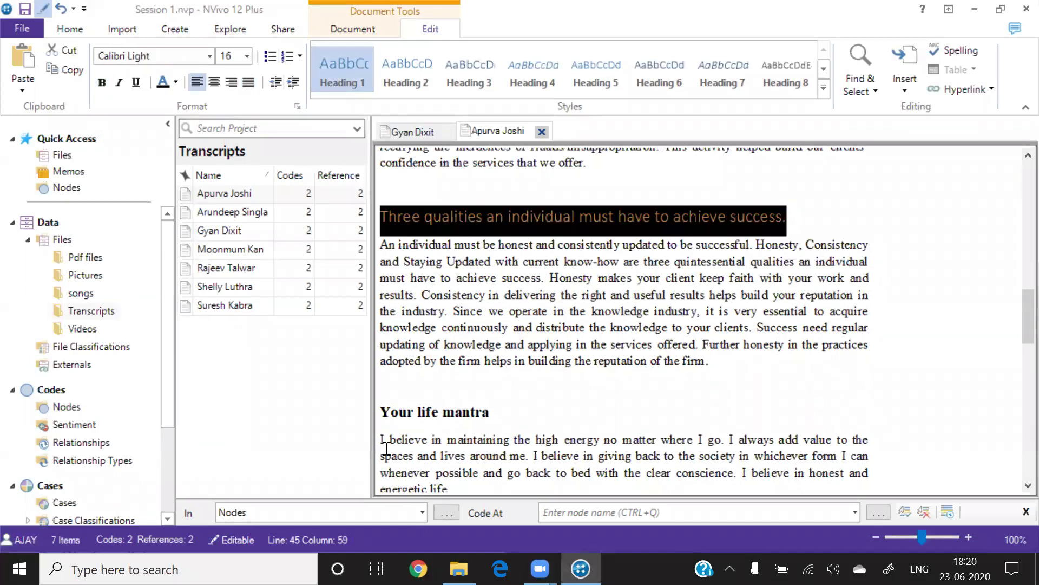
Step: Apply the Heading 1 style to the line "Your life mantra"
left_click(385, 417)
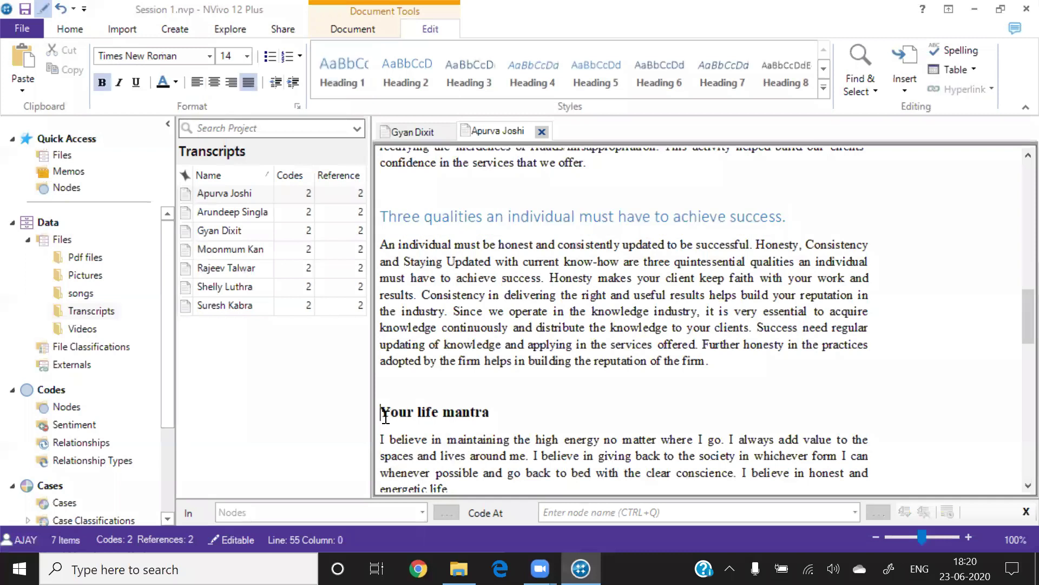
key("shift+Right")
key("shift+Right")
key("shift+Right")
key("shift+Right")
key("shift+Right")
key("shift+Right")
key("shift+Right")
key("shift+Right")
key("shift+Right")
key("shift+Right")
key("shift+Right")
key("shift+Right")
key("shift+Right")
key("shift+Right")
key("shift+Right")
key("shift+Right")
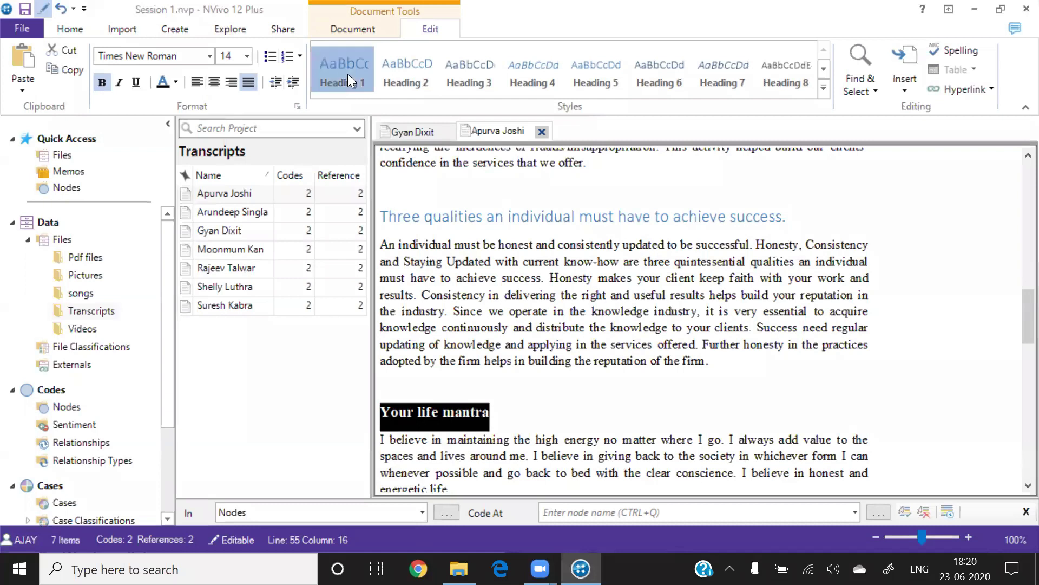
left_click(348, 74)
Step: Apply the Heading 1 style to the line "One success habit which you make you more productive."
left_click(423, 358)
key("Down")
key("Down")
key("Down")
key("Down")
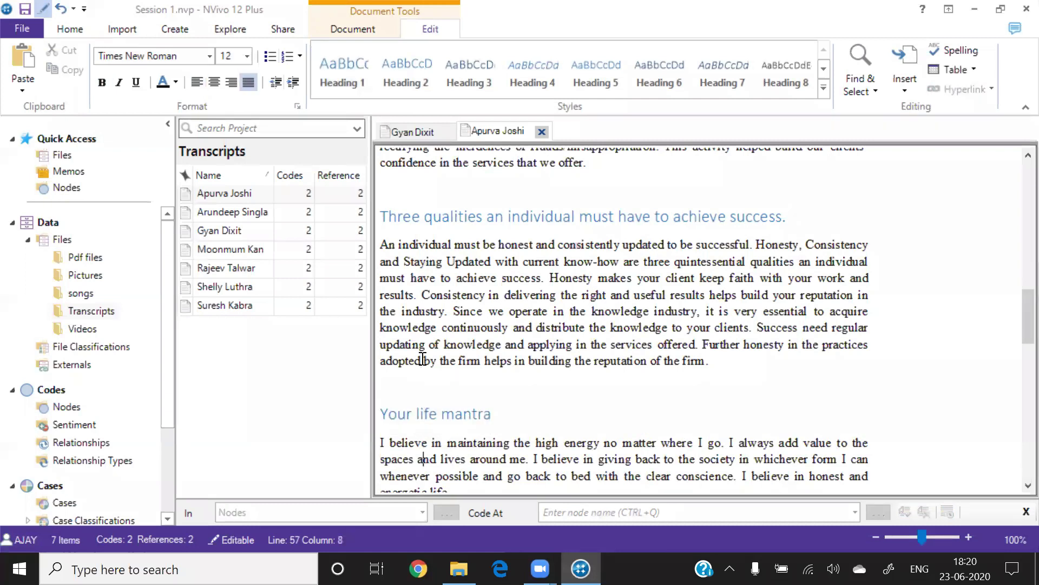
key("Down")
key("Down")
key("Down")
key("Down")
key("Down")
key("Down")
key("Down")
key("Down")
key("Down")
key("Down")
key("Down")
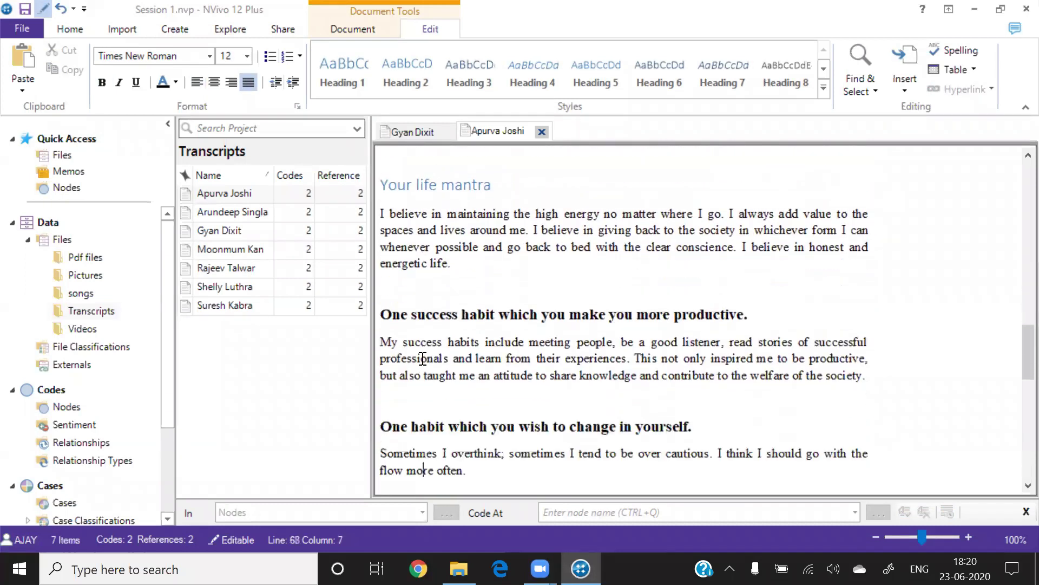
key("Down")
key("Down")
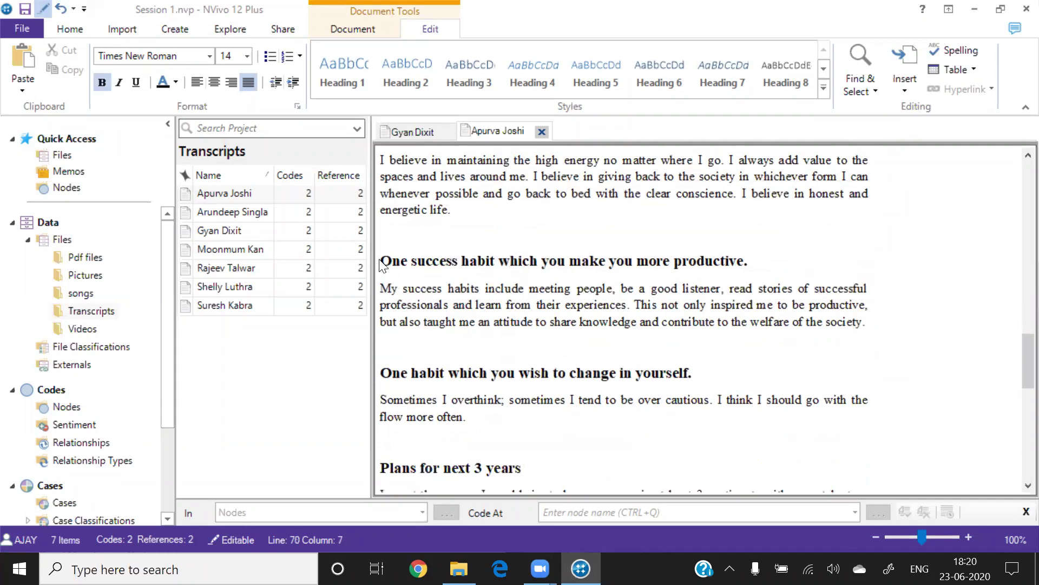
left_click_drag(383, 264, 792, 258)
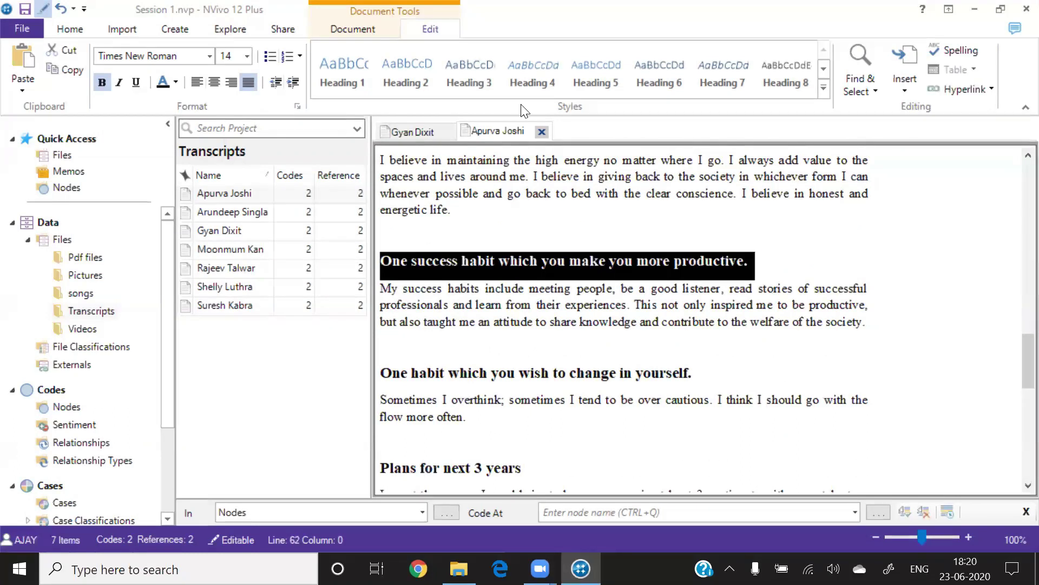
left_click(345, 56)
Step: Apply the Heading 1 style to the line "One habit which you wish to change in yourself."
left_click_drag(386, 377, 584, 379)
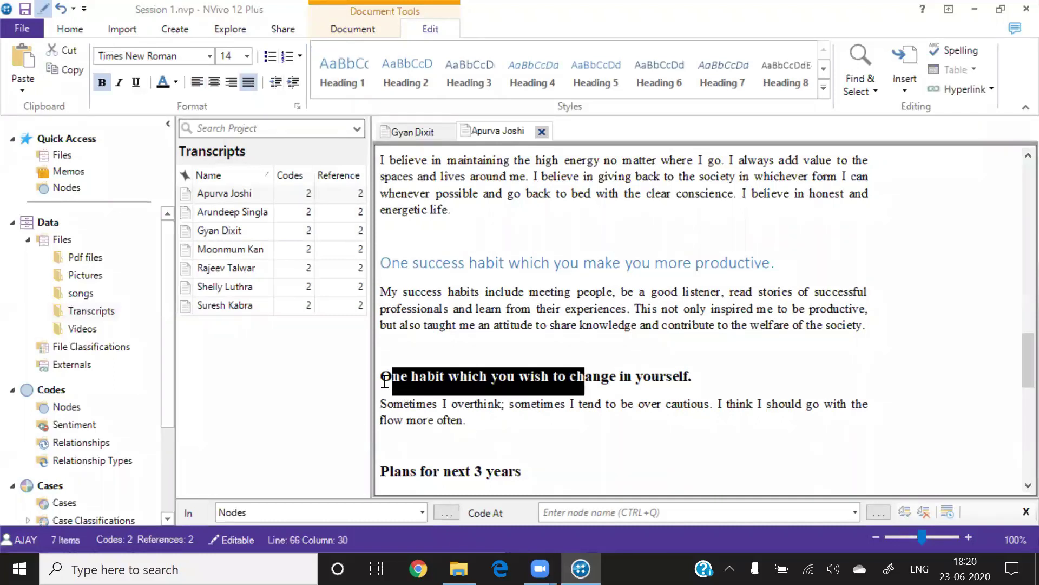
left_click(385, 380)
key("shift+Right")
key("shift+Right")
key("shift+Right")
key("shift+Right")
key("shift+Right")
key("shift+Right")
key("shift+Right")
key("shift+Right")
key("shift+Right")
key("shift+Right")
key("shift+Right")
key("shift+Right")
key("shift+Right")
key("shift+Right")
key("shift+Right")
key("shift+Right")
key("shift+Right")
key("shift+Right")
key("shift+Right")
key("shift+Right")
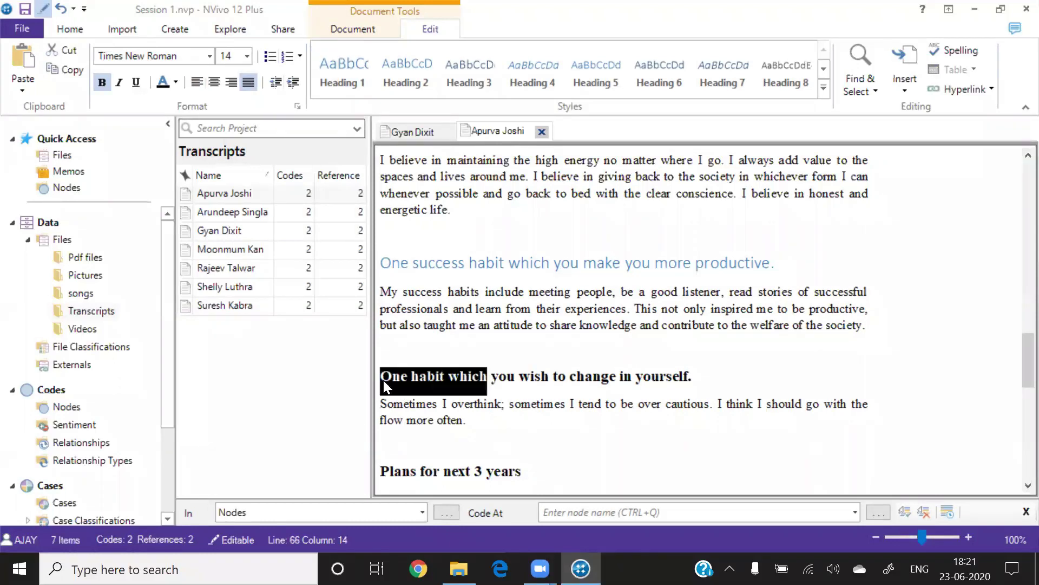
key("shift+Right")
key("shift+Right")
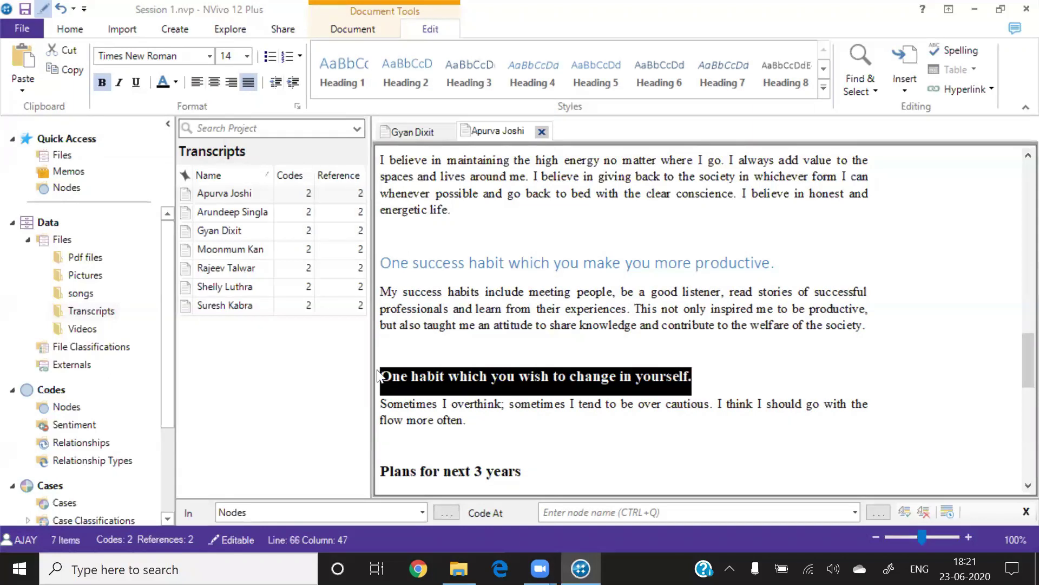
left_click(341, 65)
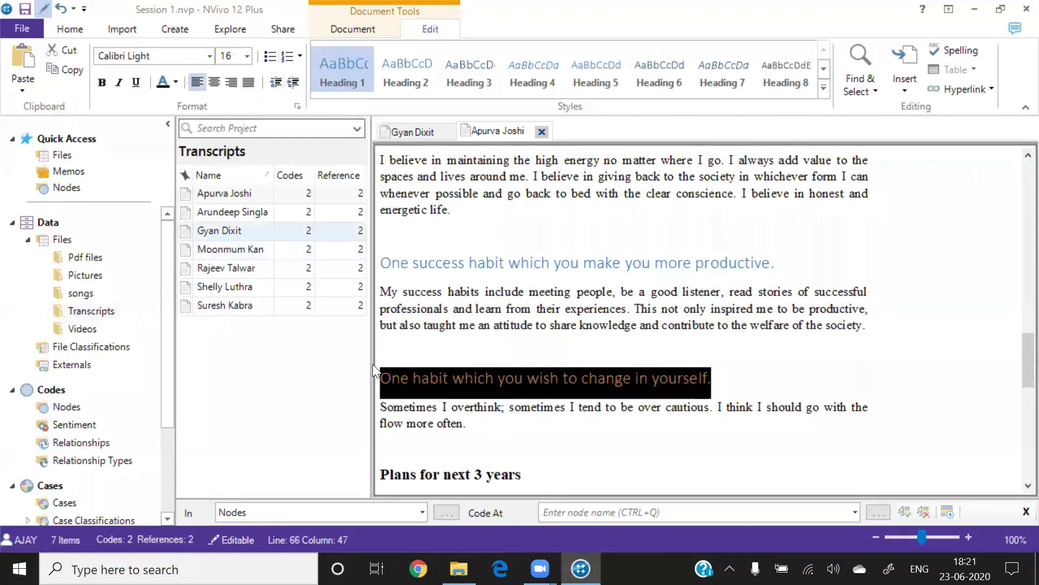
Step: Apply the Heading 1 style to the line "Plans for next 3 years"
left_click(383, 474)
key("shift+Right")
key("shift+Right")
key("shift+Right")
key("shift+Right")
key("shift+Right")
key("shift+Right")
key("shift+Right")
key("shift+Right")
key("shift+Right")
key("shift+Right")
key("shift+Right")
key("shift+Right")
key("shift+Right")
key("shift+Right")
key("shift+Right")
key("shift+Right")
key("shift+Right")
key("shift+Right")
key("shift+Right")
key("shift+Right")
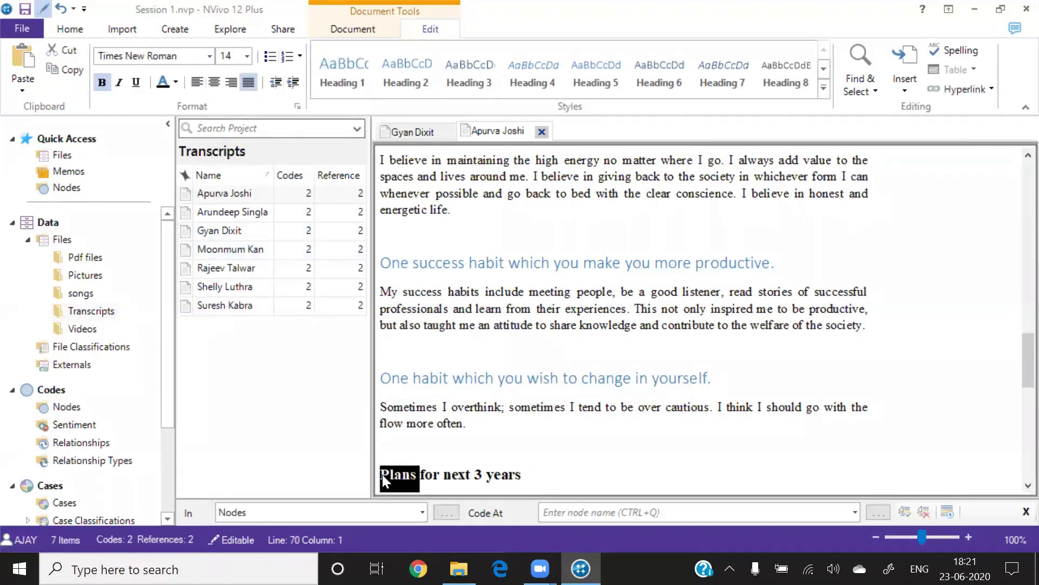
key("shift+Right")
key("shift+Right")
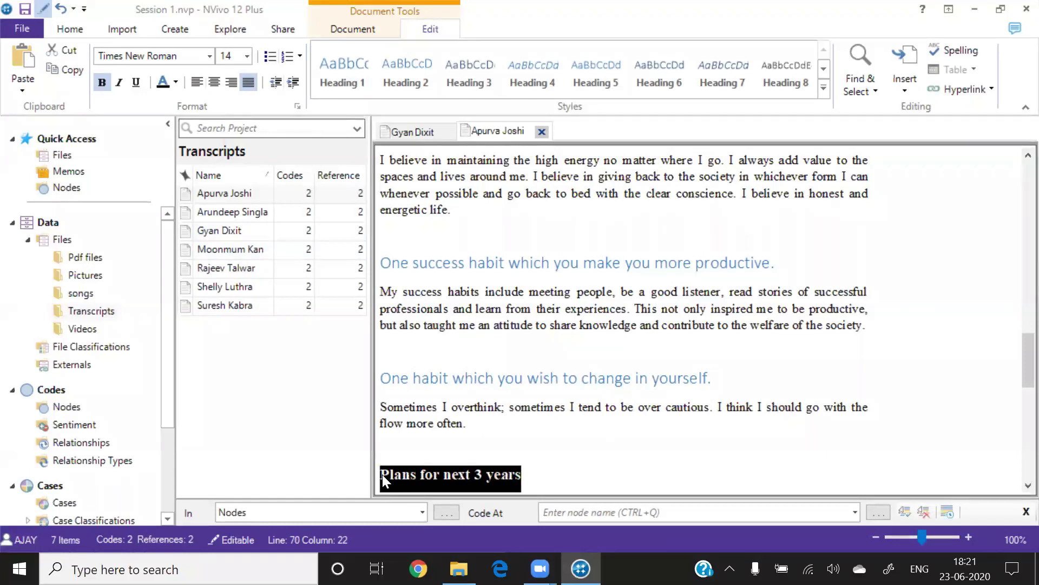
left_click(344, 59)
Step: Apply the Heading 1 style to the line "Quote that inspires you the most"
left_click(440, 348)
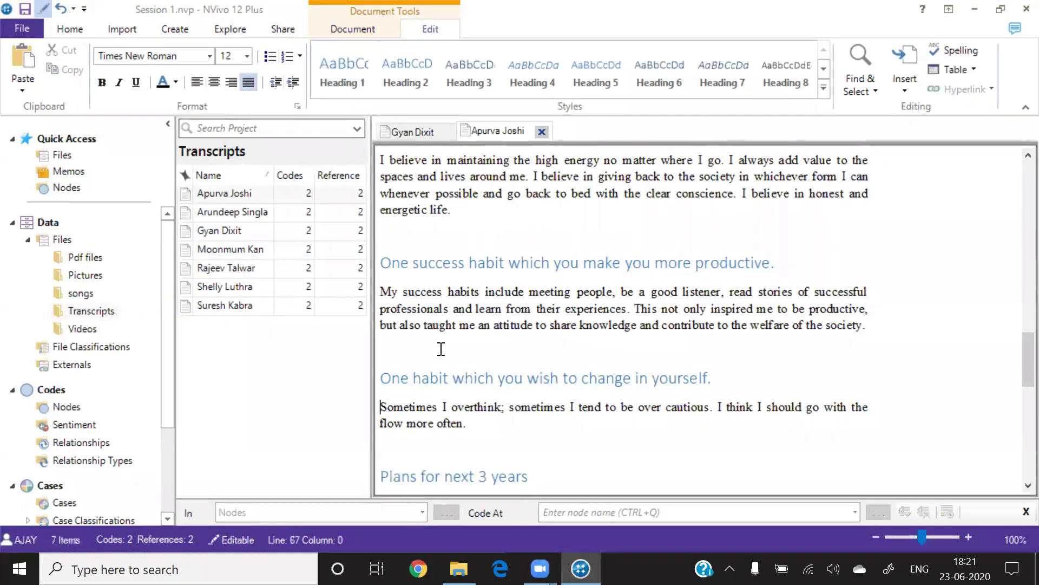
key("Down")
key("Down")
key("Down")
key("Down")
key("Down")
key("Down")
key("Down")
key("Down")
key("Down")
key("Down")
key("Down")
key("Down")
key("Down")
key("Down")
key("Down")
key("Down")
key("Down")
key("Down")
key("Down")
key("Down")
key("Down")
key("Down")
key("Down")
key("Down")
key("Down")
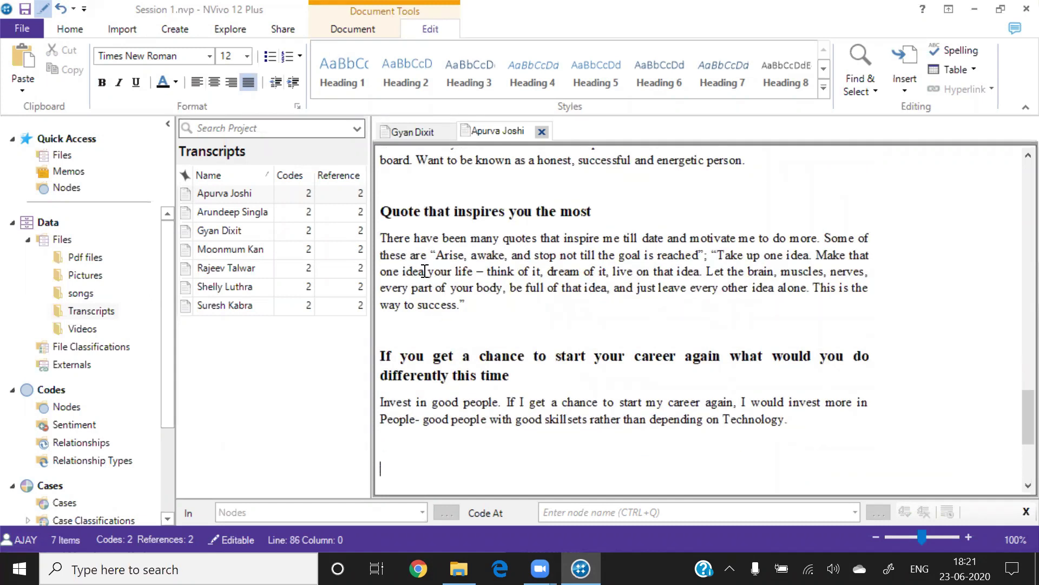
left_click_drag(394, 211, 592, 210)
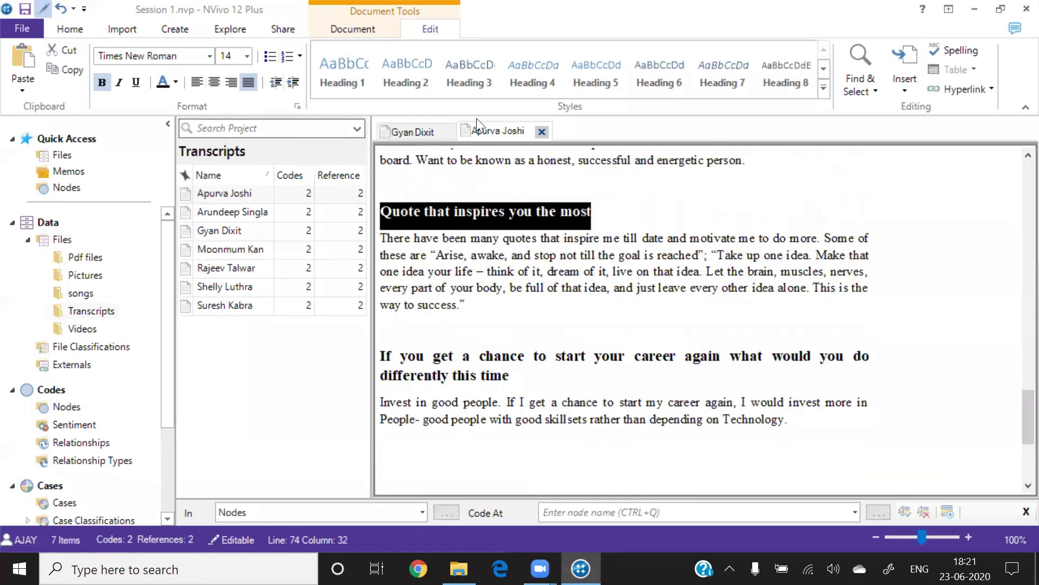
left_click(356, 77)
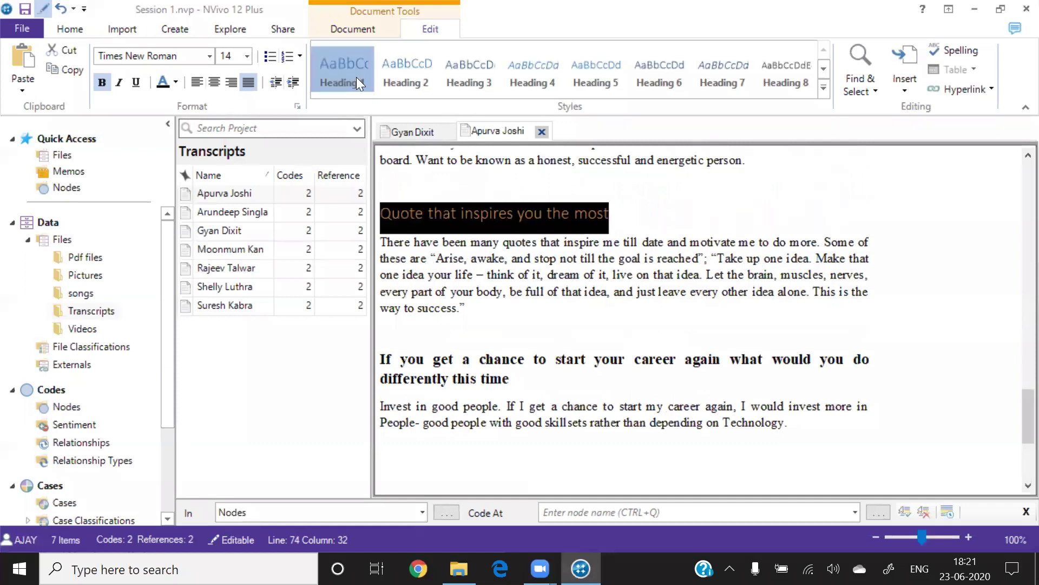
Step: Apply the Heading 1 style to the two-line question "If you get a chance to start your career again what would you do differently this time"
left_click(382, 363)
key("shift+Down")
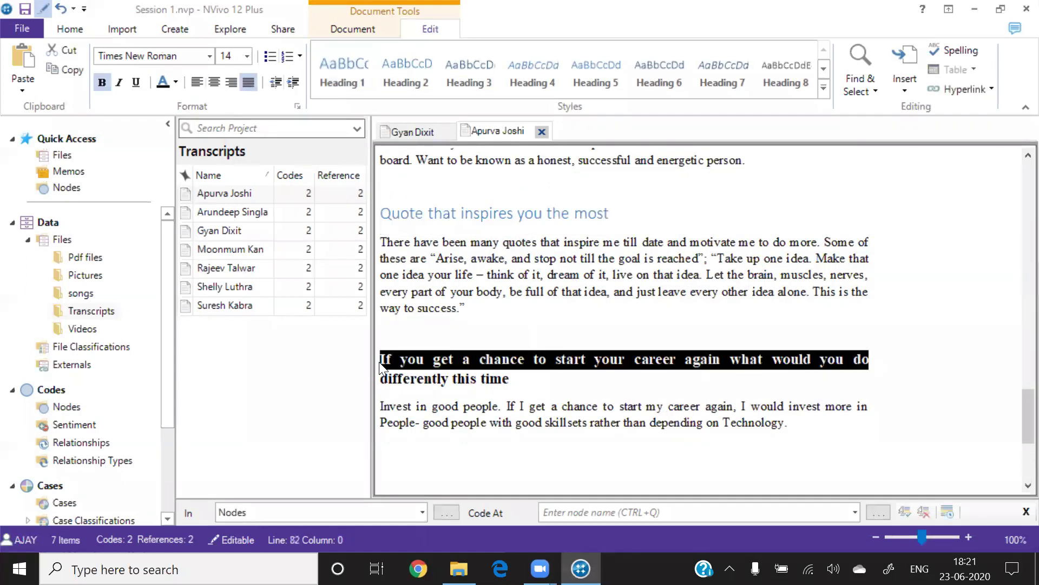
key("shift+Down")
left_click(343, 73)
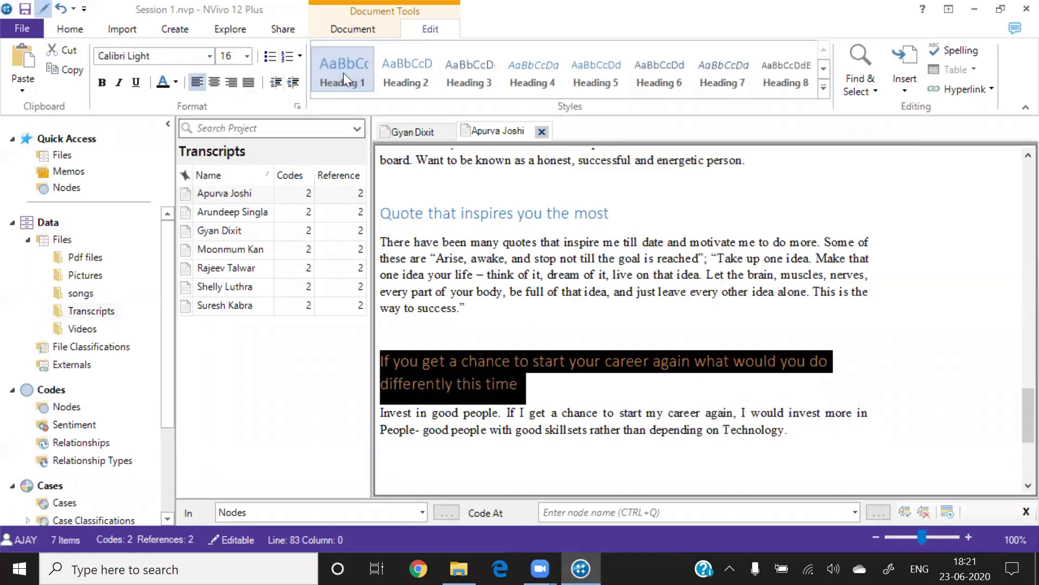
left_click(459, 419)
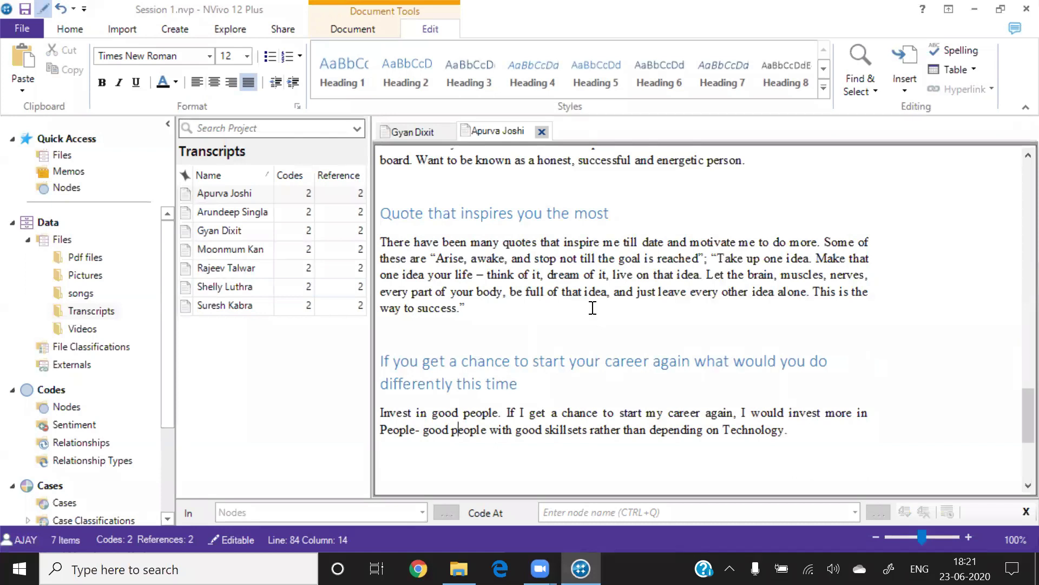
Step: Close the current transcript and switch the other open transcript to edit mode at its question on three qualities for success
left_click(543, 131)
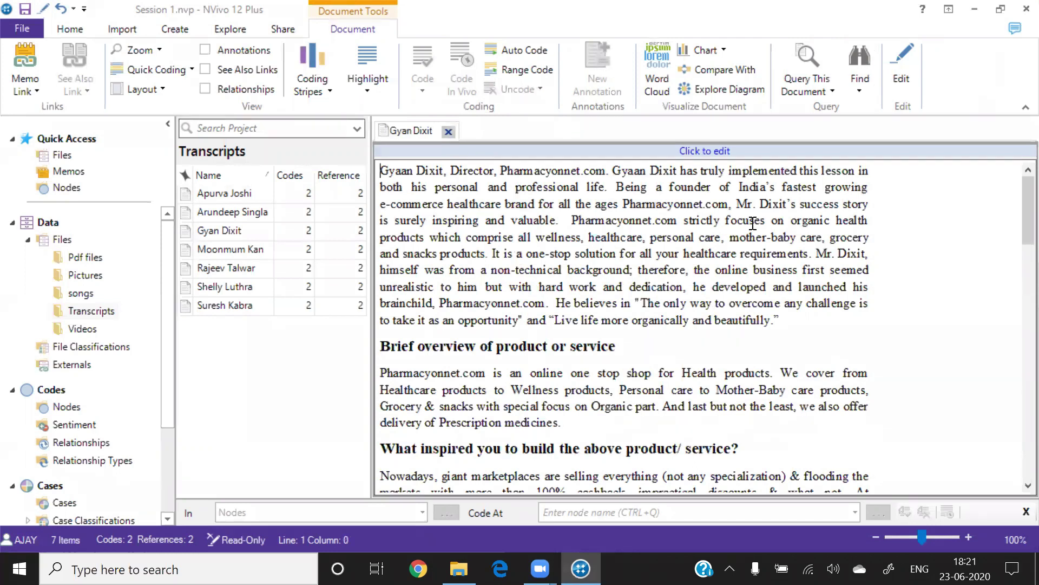
left_click_drag(1014, 194, 1018, 332)
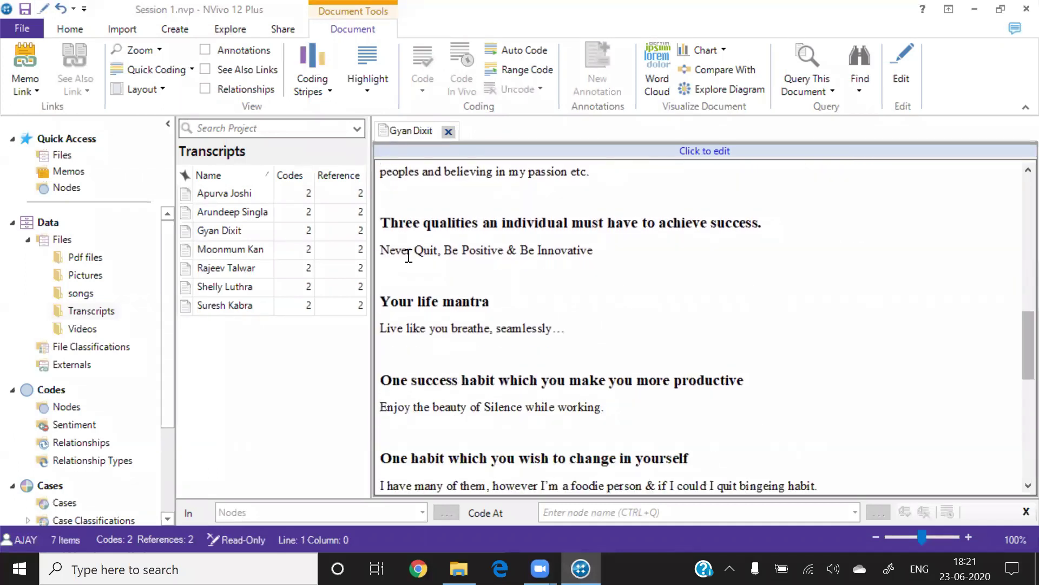
left_click_drag(384, 252, 591, 266)
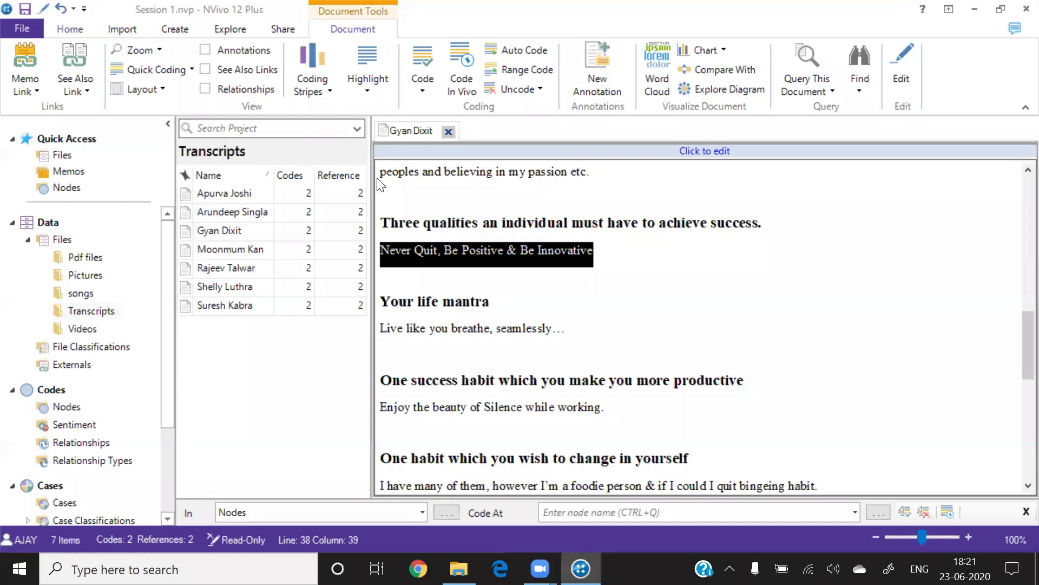
left_click(612, 258)
left_click(707, 153)
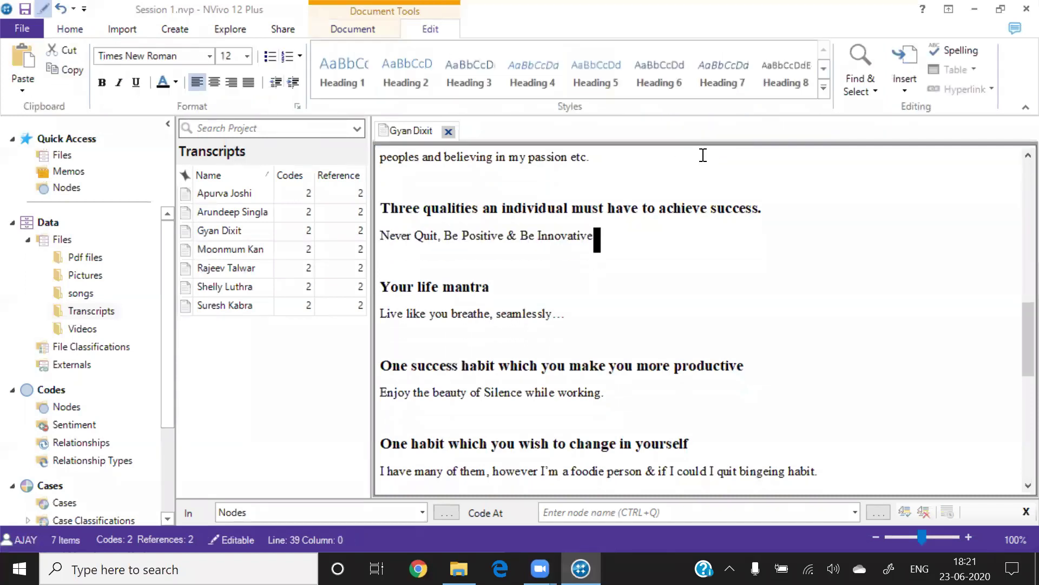
Step: Italicize the answer "Never Quit, Be Positive & Be Innovative" under the question on three qualities for success
left_click(566, 315)
left_click_drag(569, 317, 610, 232)
left_click(607, 237)
left_click(607, 237)
key("shift+Left")
key("shift+Left")
key("shift+Left")
key("shift+Left")
key("shift+Left")
key("shift+Left")
key("shift+Left")
key("shift+Left")
key("shift+Left")
key("shift+Left")
key("shift+Left")
key("shift+Left")
key("shift+Left")
key("shift+Left")
key("shift+Left")
key("shift+Left")
key("shift+Left")
key("shift+Left")
key("shift+Left")
key("shift+Left")
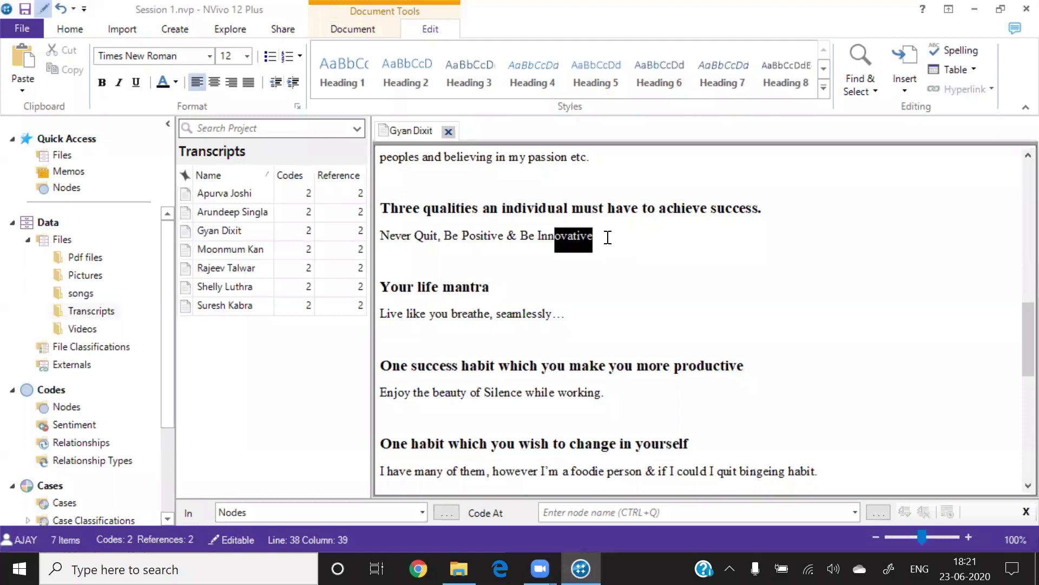
key("shift+Left")
key("shift+Left")
key("shift+Left")
key("shift+Left")
key("shift+Left")
key("shift+Left")
key("shift+Left")
key("shift+Left")
key("shift+Left")
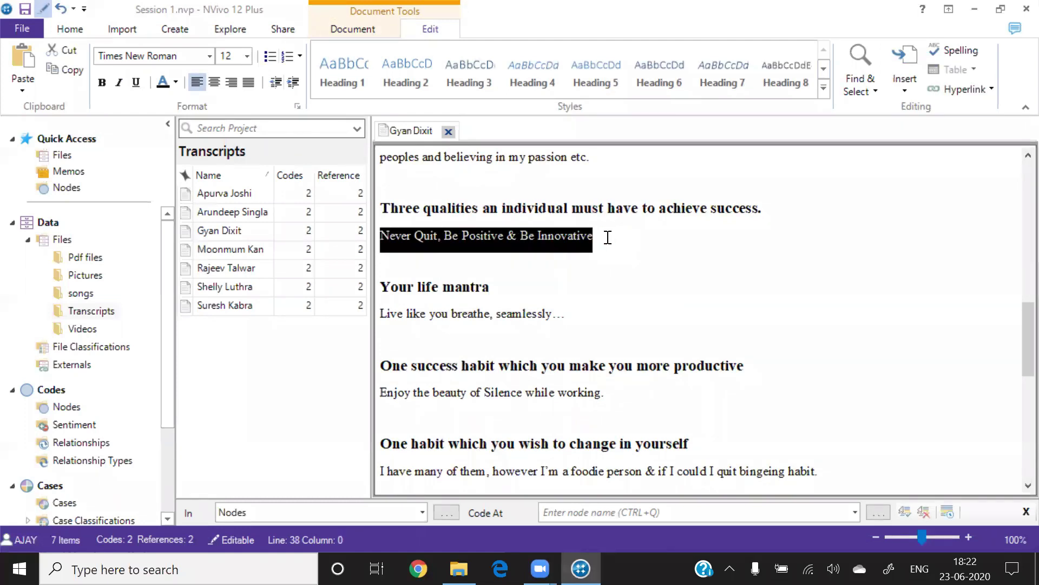
key("ctrl+i")
left_click(683, 268)
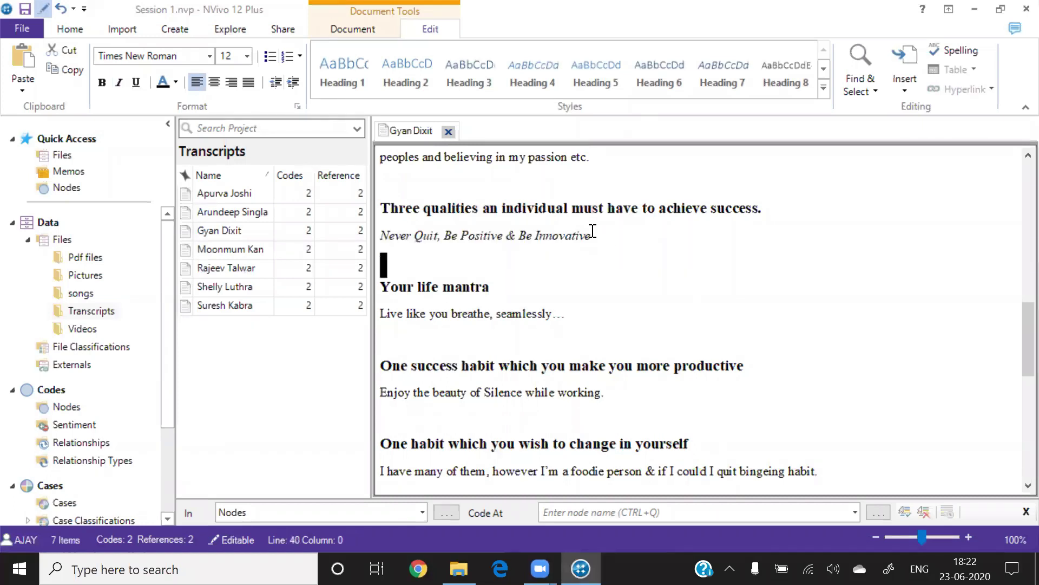
Step: Color the answer "Never Quit, Be Positive & Be Innovative" orange and close the transcript
left_click_drag(597, 239, 380, 237)
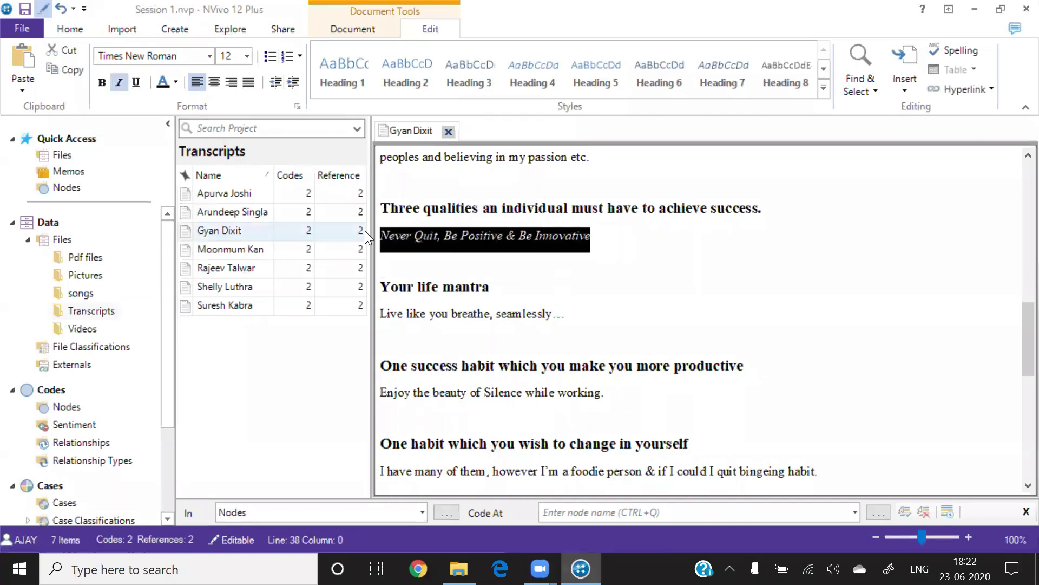
left_click(176, 82)
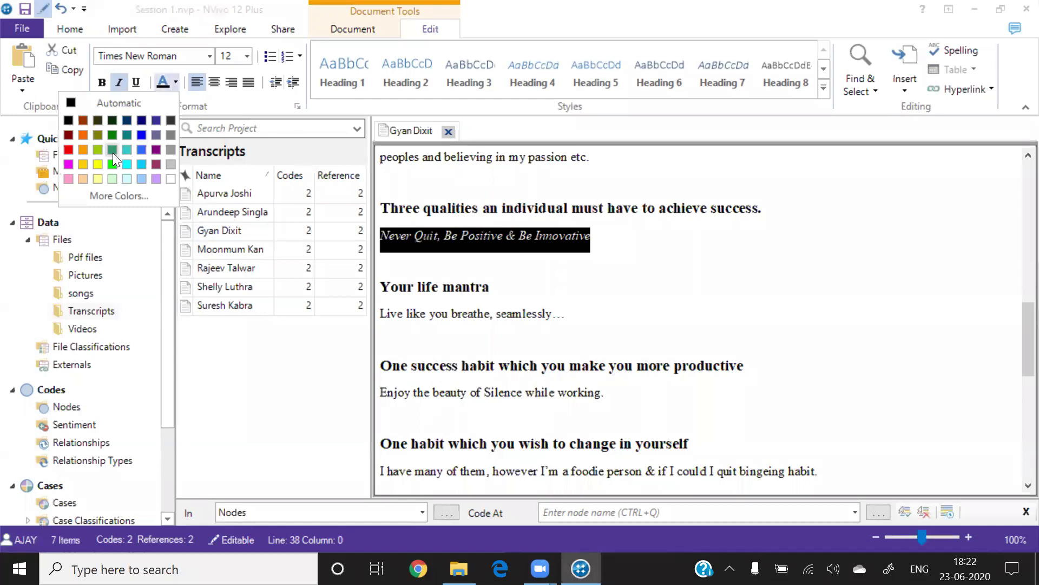
left_click(82, 134)
left_click(525, 302)
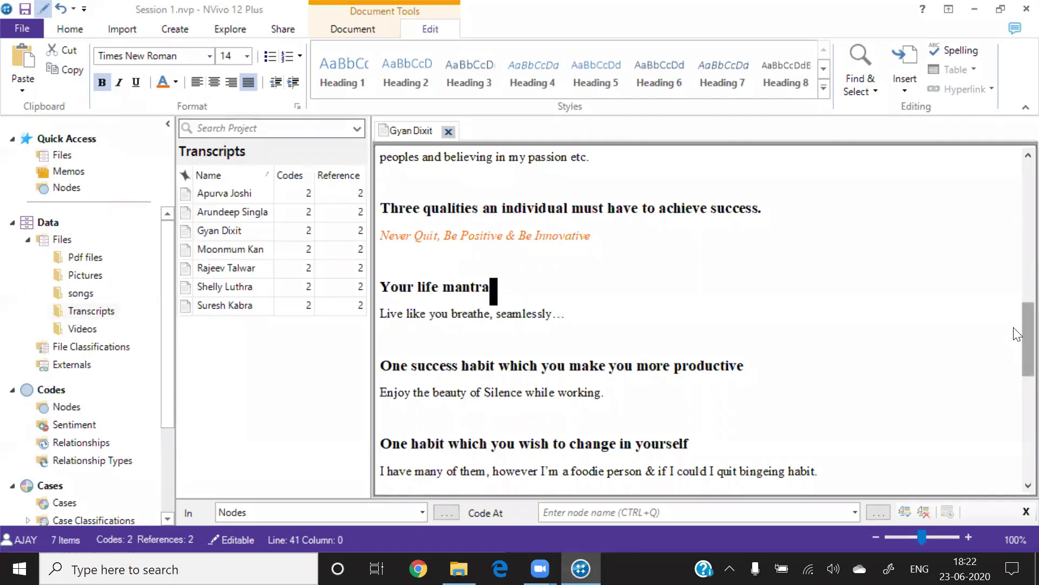
left_click_drag(1016, 332, 1018, 100)
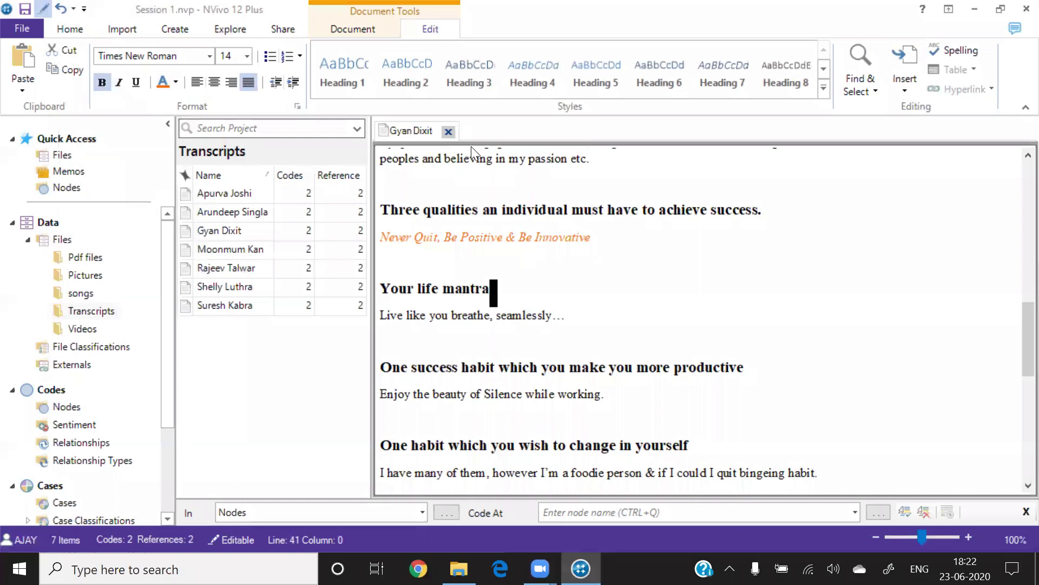
left_click(449, 131)
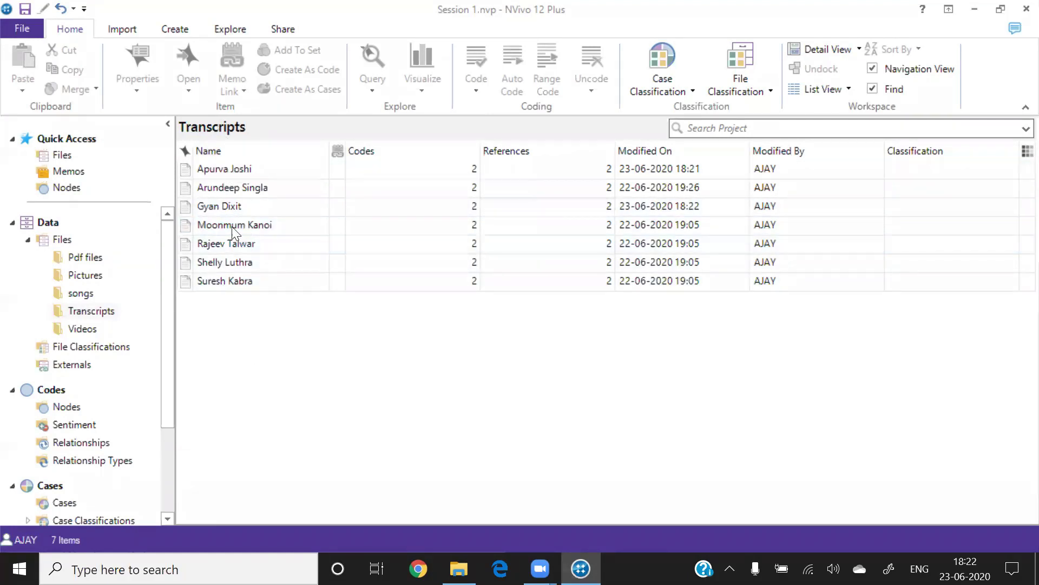
Step: Start a word frequency query that searches only the Transcripts folder under Files
left_click(220, 29)
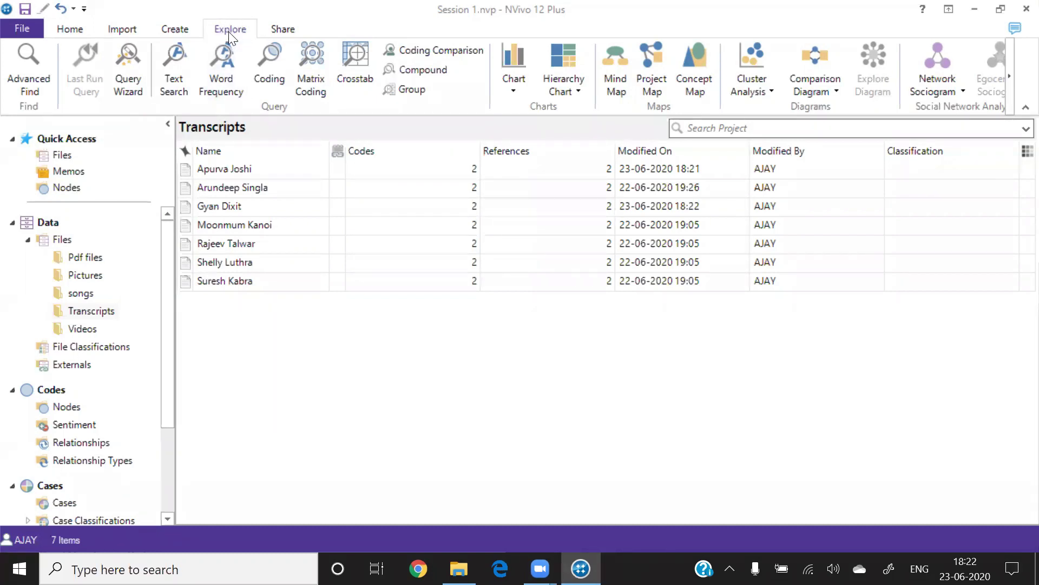
left_click(219, 81)
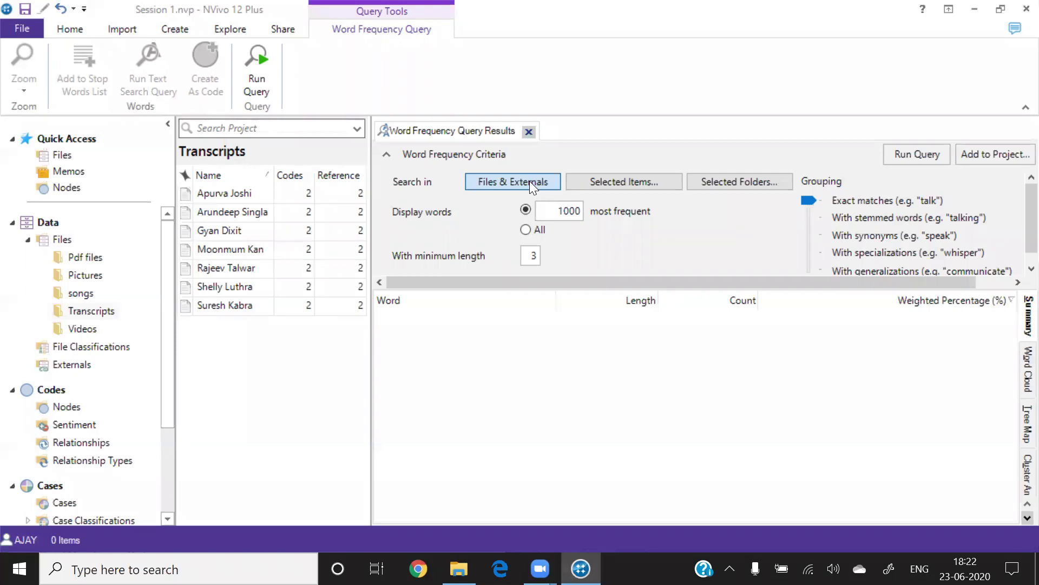
left_click(744, 181)
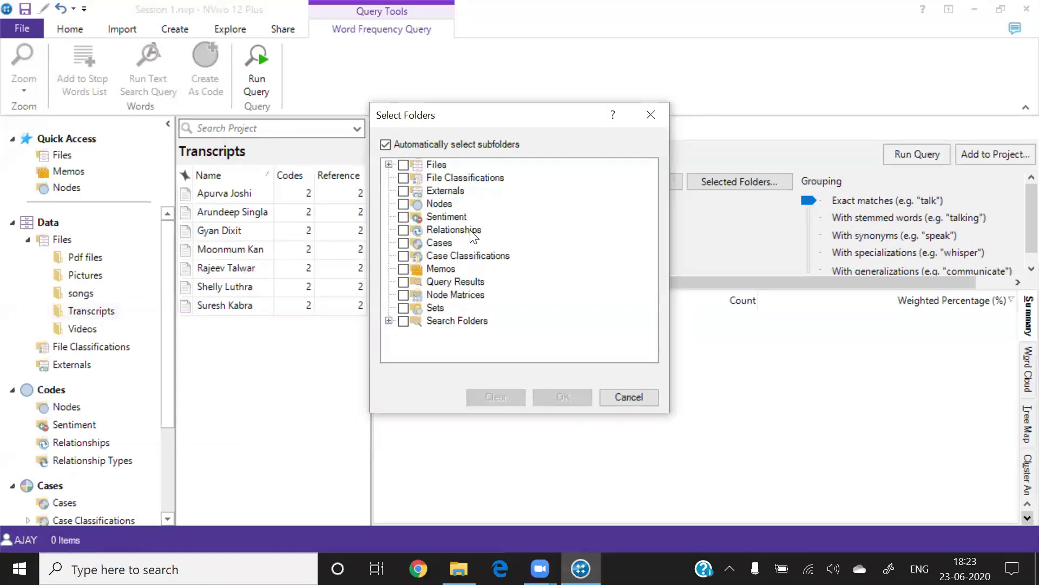
left_click(389, 164)
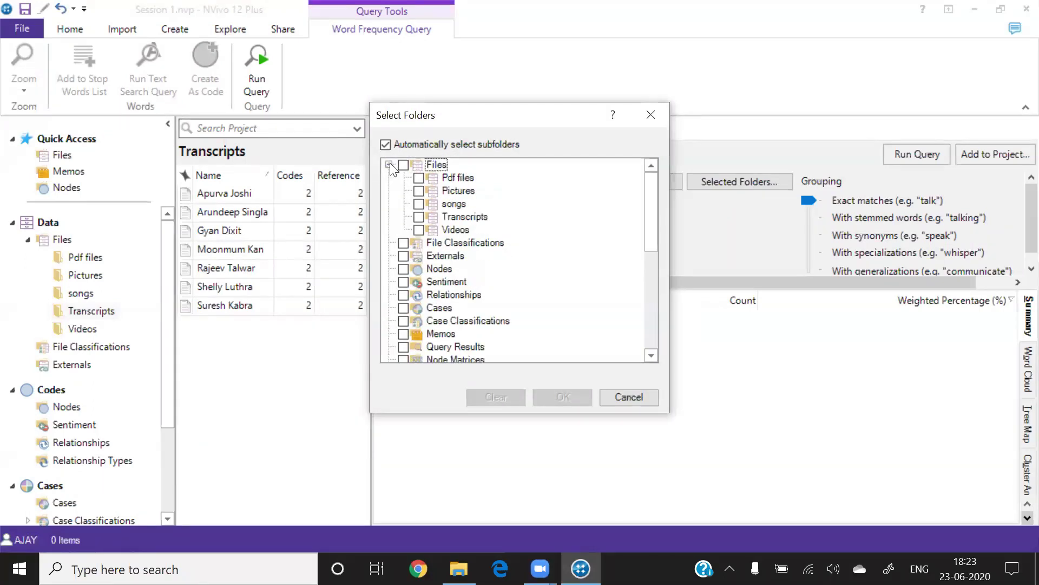
left_click(420, 217)
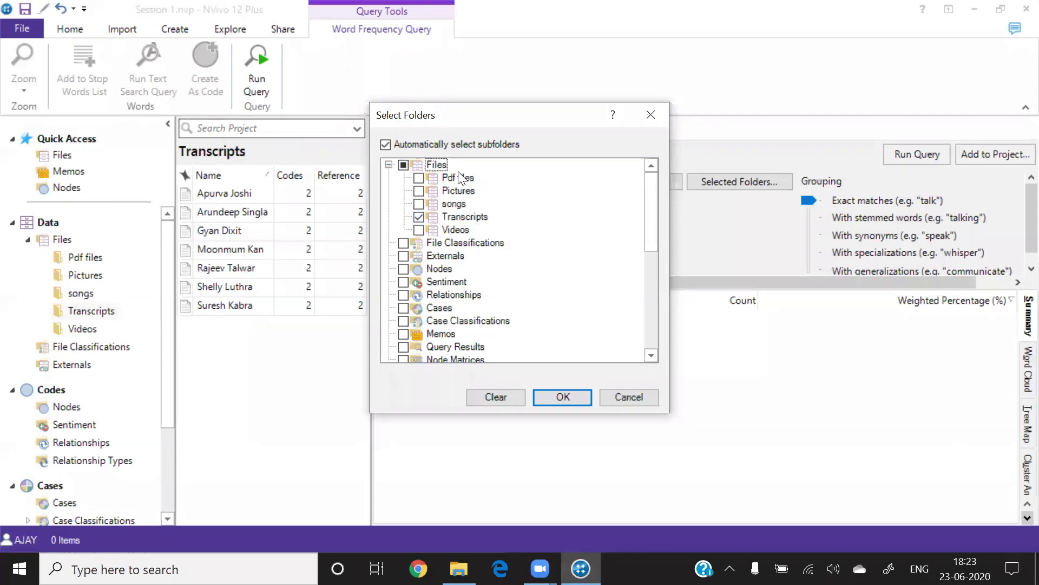
left_click(575, 399)
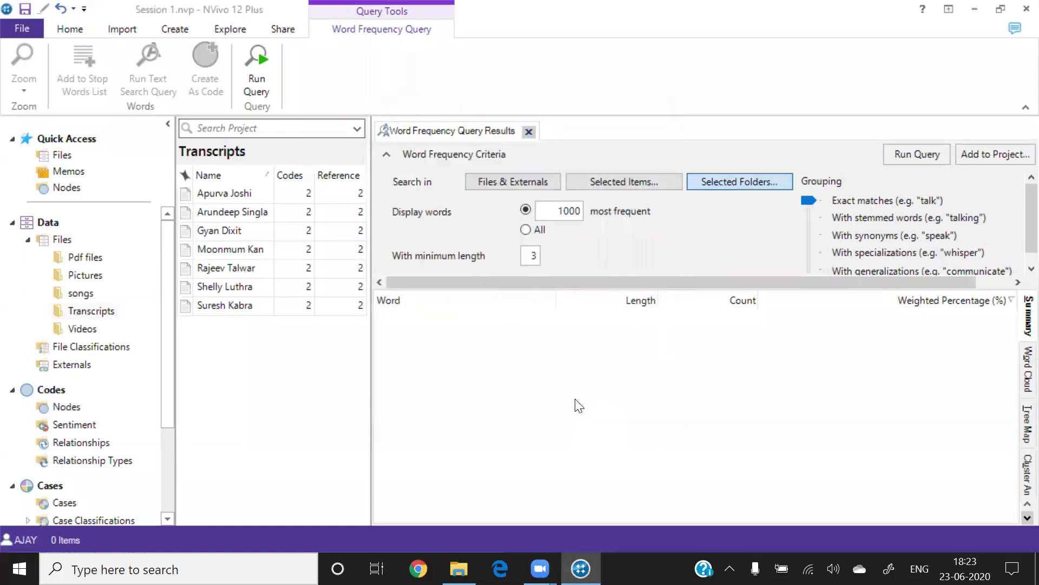
Step: Set the query to display the 50 most frequent words with a minimum length of 3
left_click(577, 212)
key("BackSpace")
left_click_drag(579, 211, 553, 210)
type("50")
left_click(534, 254)
double_click(533, 255)
type("15")
key("BackSpace")
type("3")
Step: Try the stemmed words, synonyms, specializations and generalizations grouping levels for the word frequency query
left_click(842, 221)
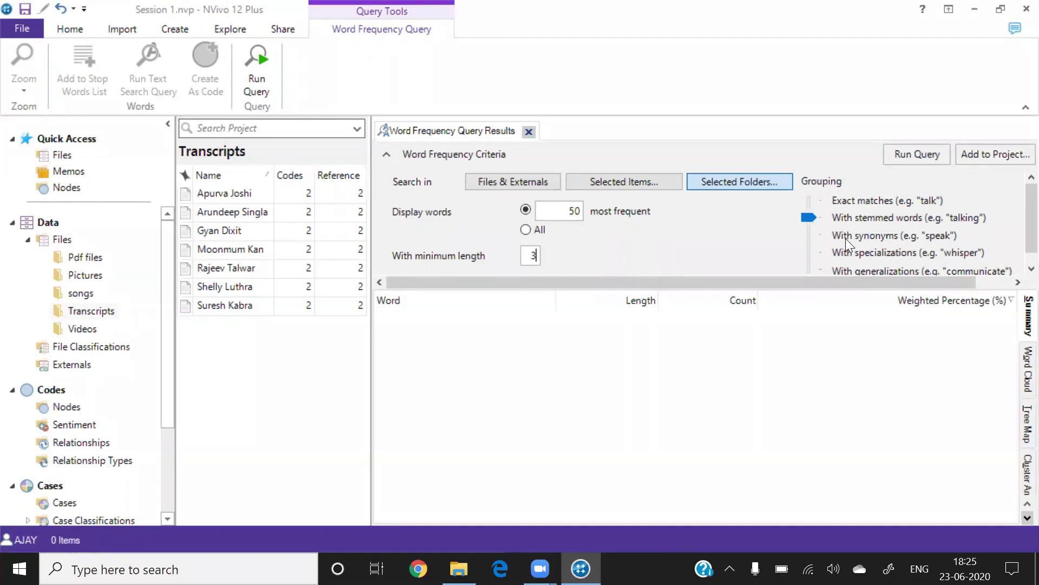
left_click(846, 239)
left_click(850, 255)
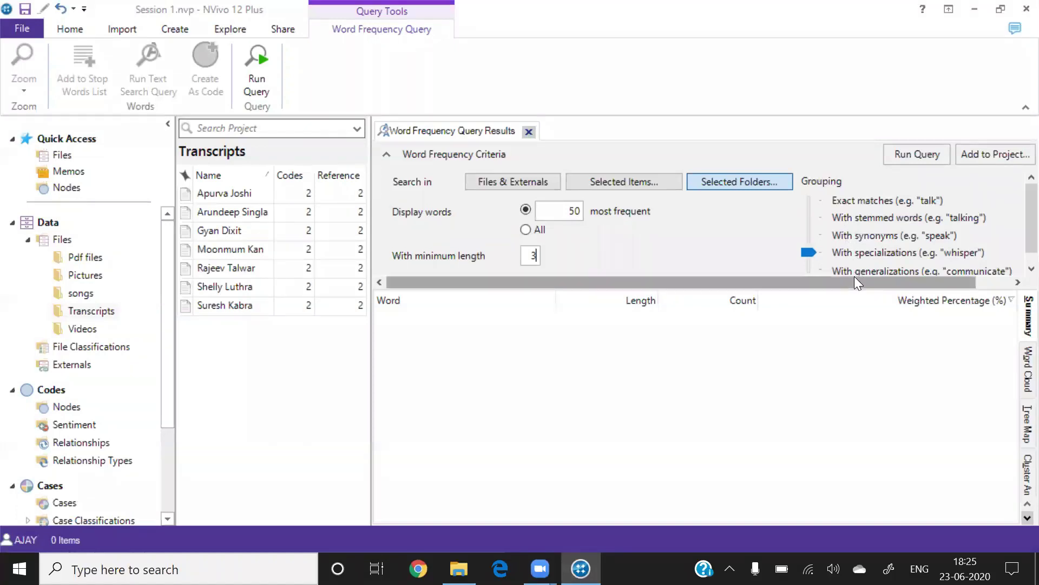
left_click(860, 268)
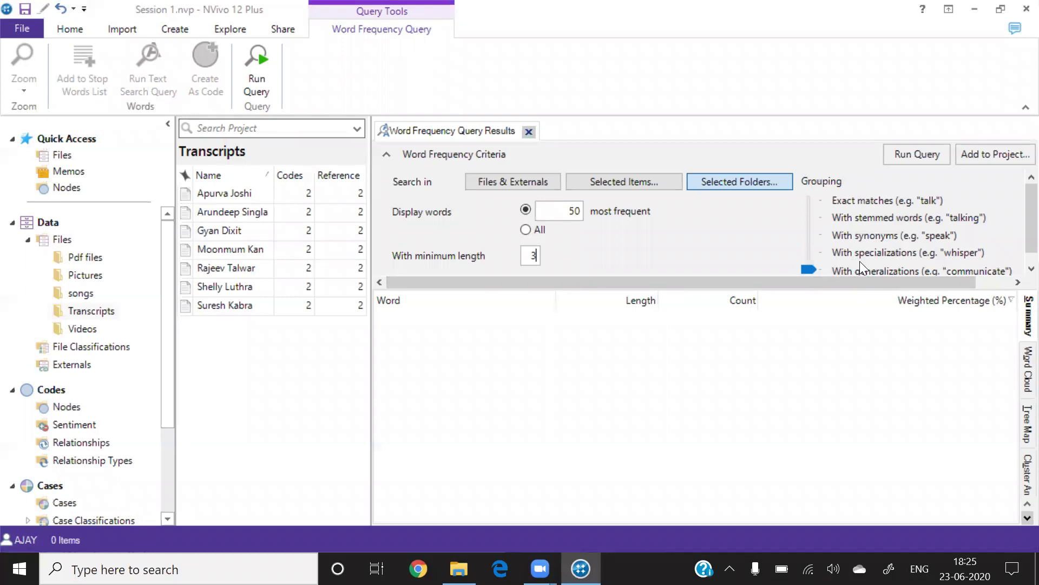
left_click(848, 200)
left_click(848, 216)
left_click(847, 237)
left_click(847, 204)
left_click(856, 218)
left_click(857, 233)
left_click(847, 199)
left_click(846, 218)
left_click(807, 234)
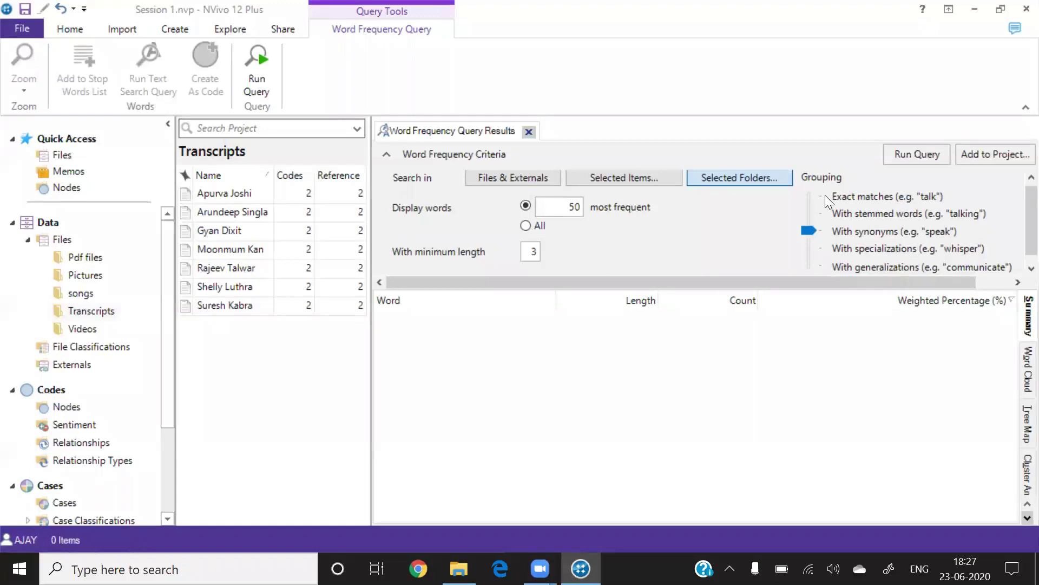
Step: Set the word grouping to exact matches and run the word frequency query
left_click(809, 198)
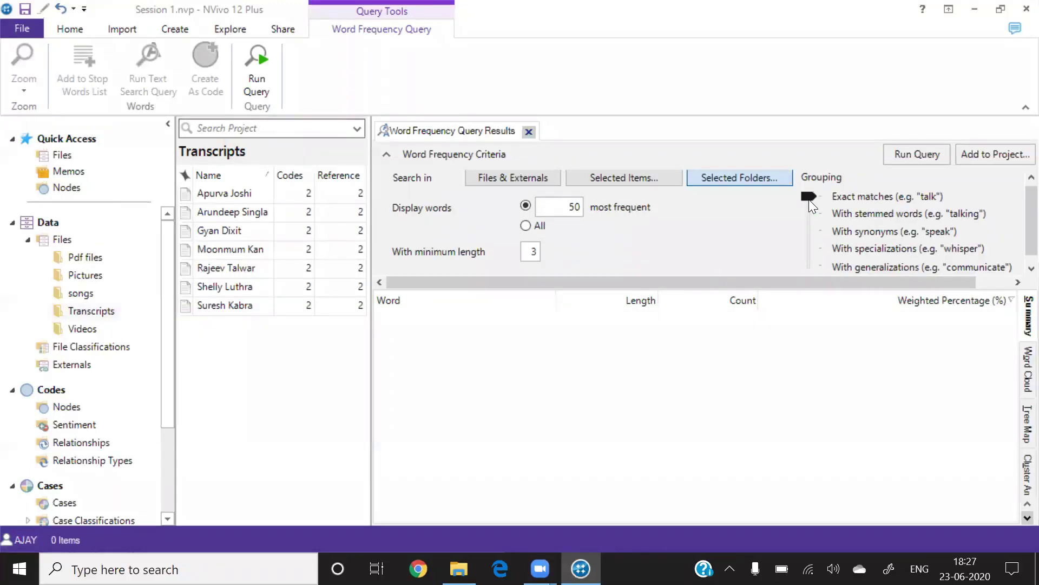
left_click(906, 153)
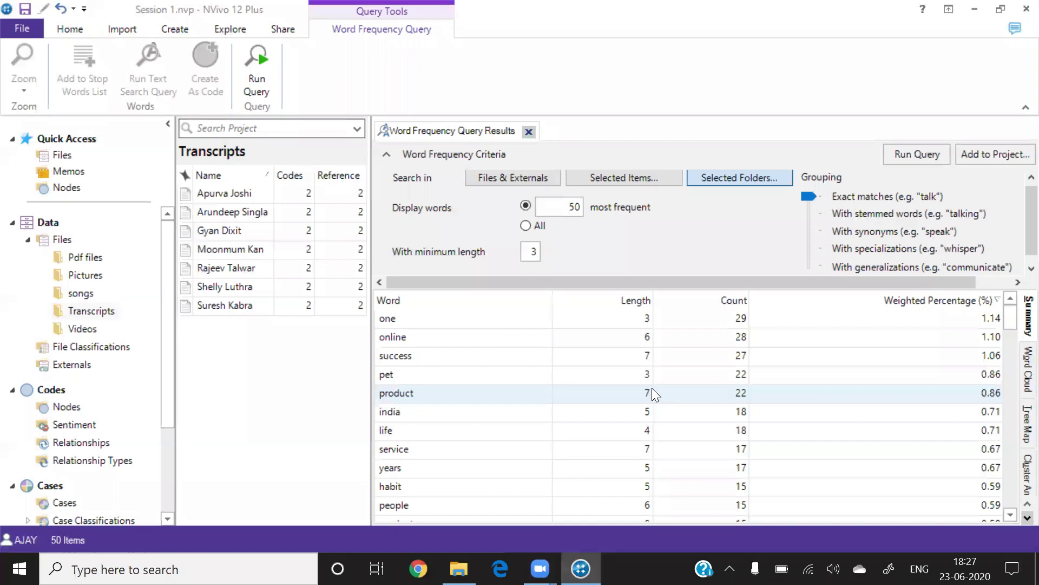
Step: Add the word "one" to the stop words list and rerun the query
left_click(397, 321)
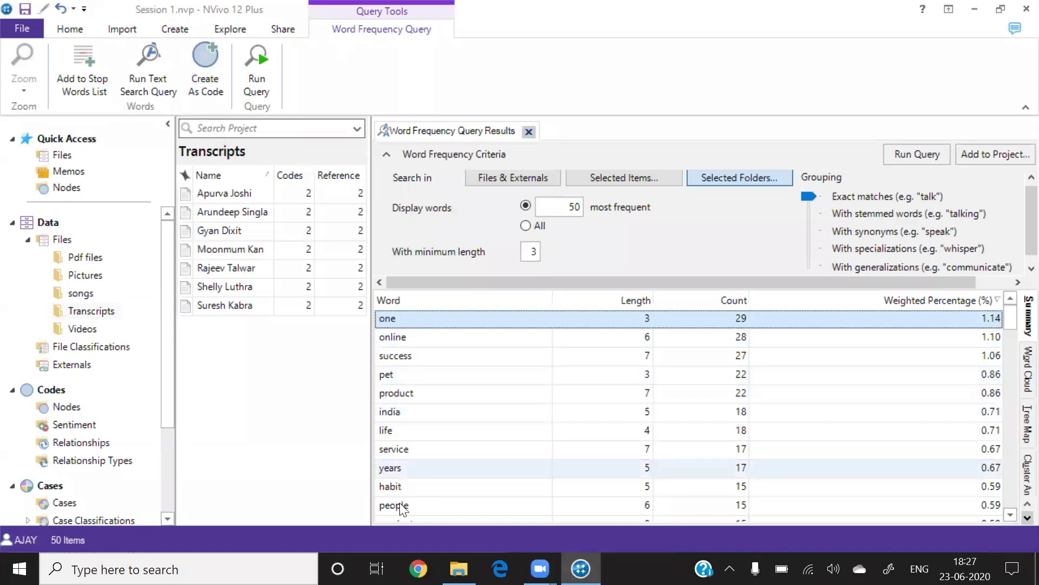
right_click(404, 318)
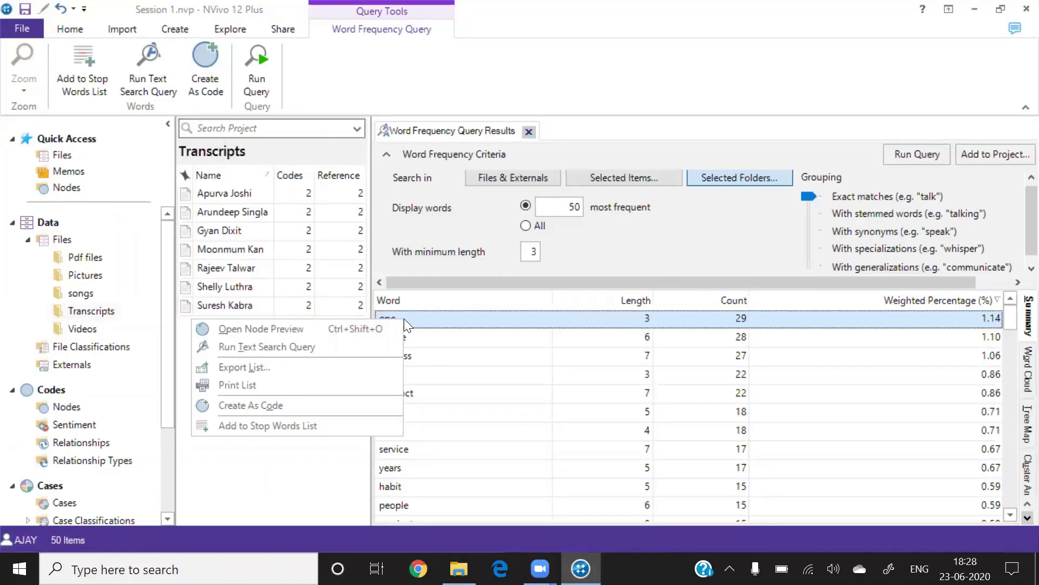
left_click(276, 426)
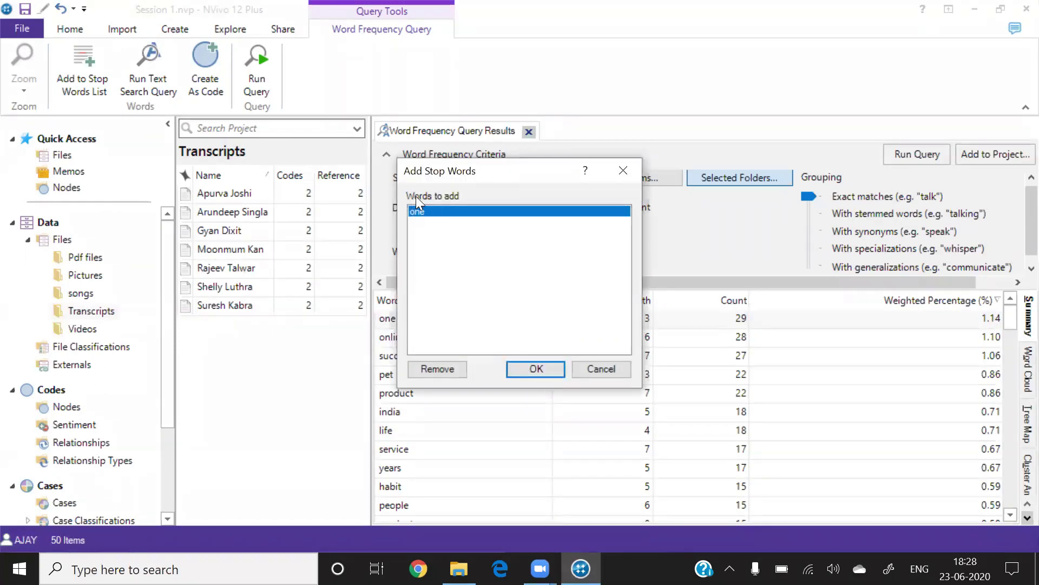
left_click(549, 363)
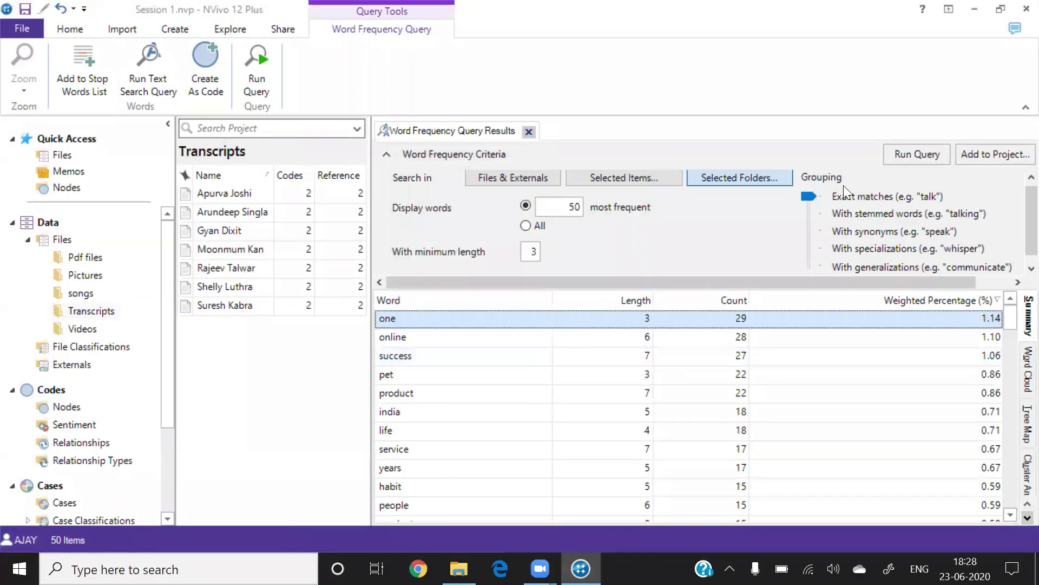
left_click(914, 156)
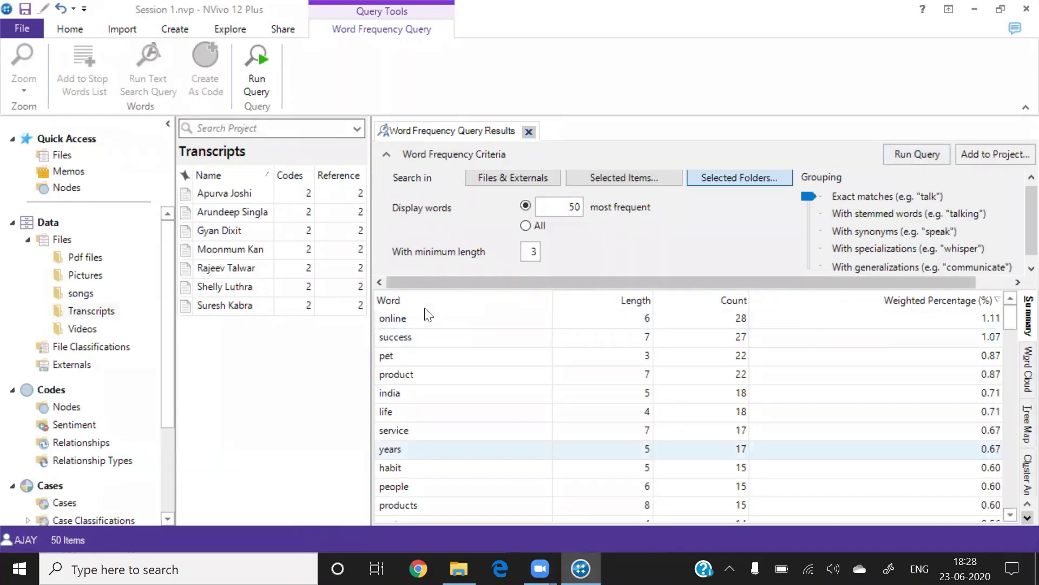
left_click(389, 357)
left_click(403, 319)
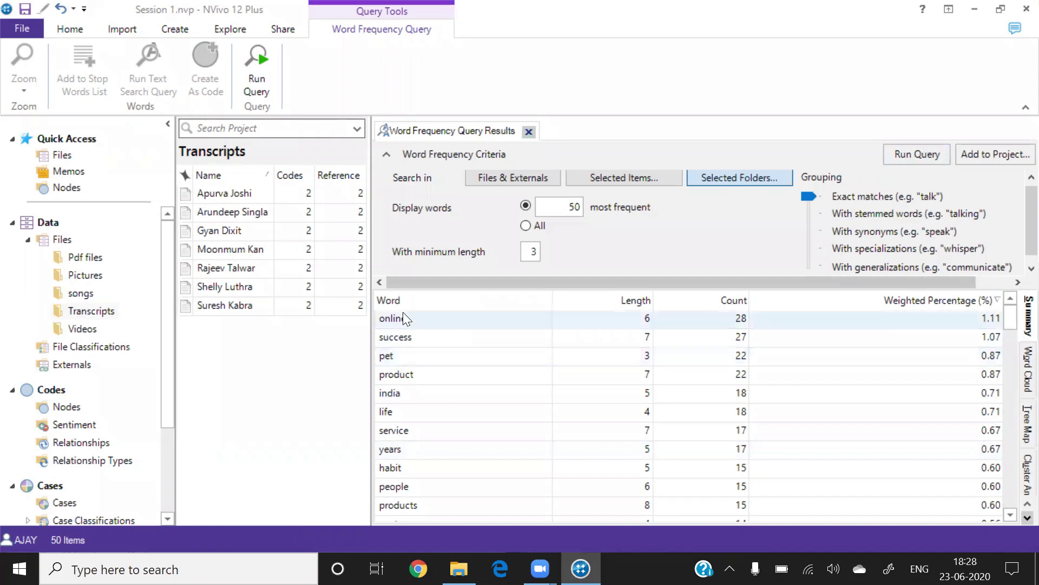
left_click(417, 341)
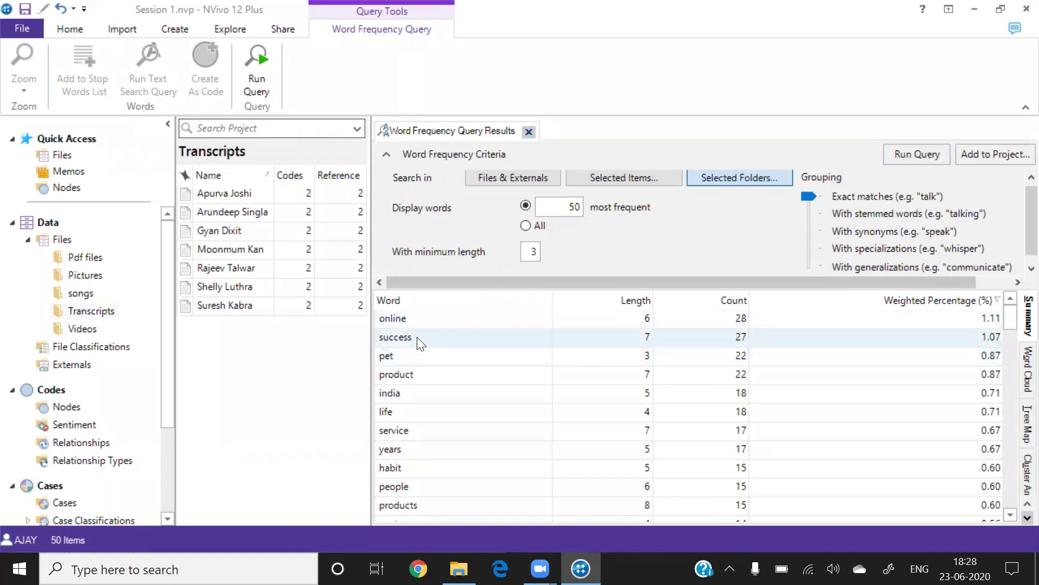
left_click(401, 360)
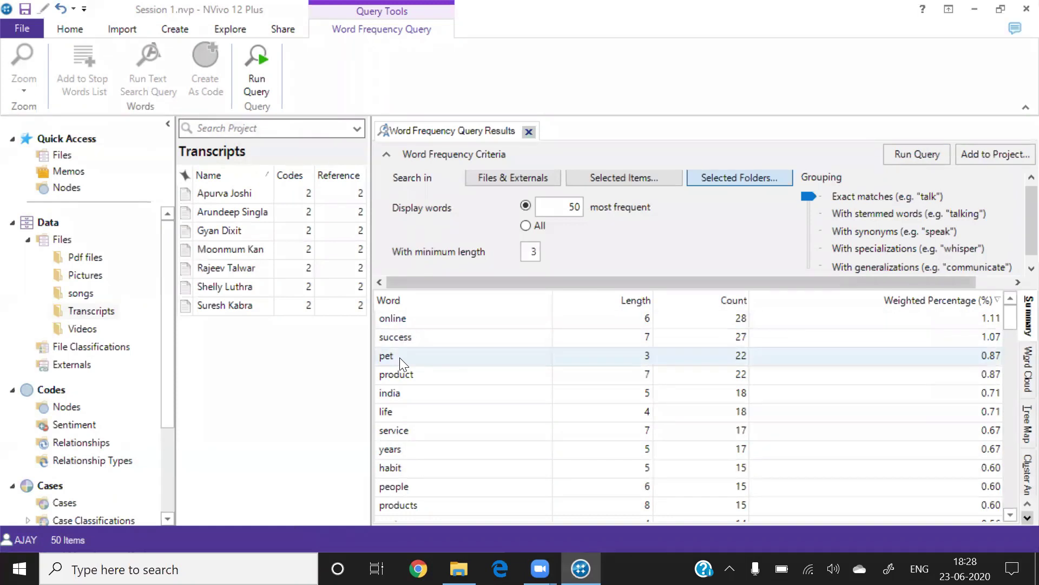
Step: Add the word "india" to the stop words list and rerun the query
right_click(396, 392)
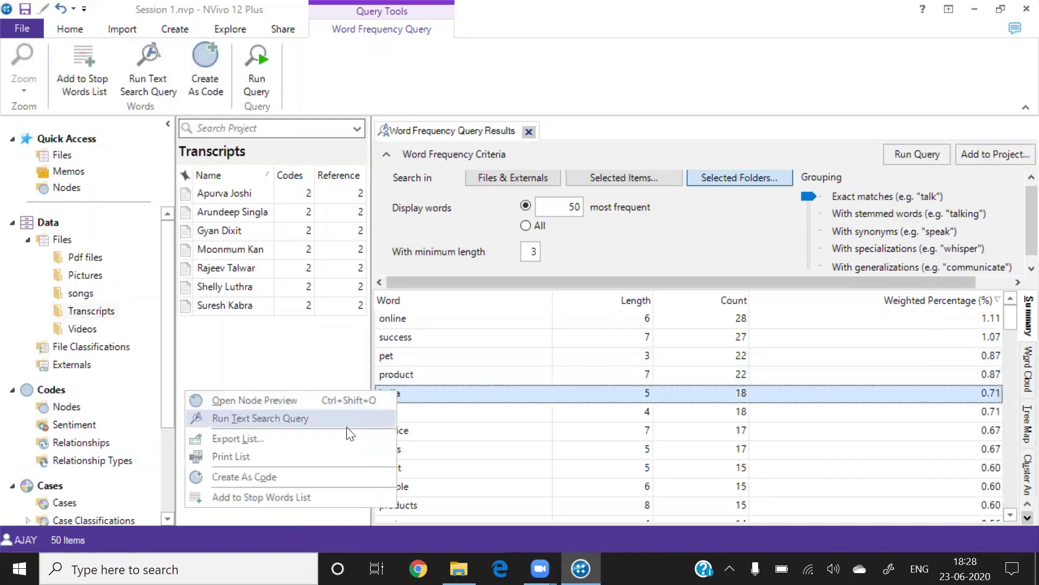
left_click(287, 497)
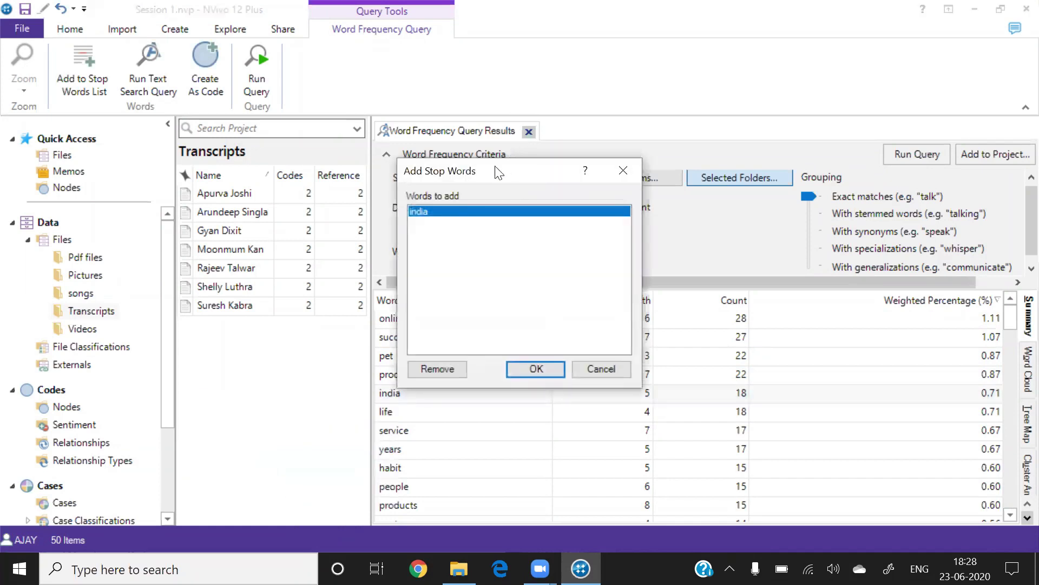
left_click_drag(535, 169, 667, 133)
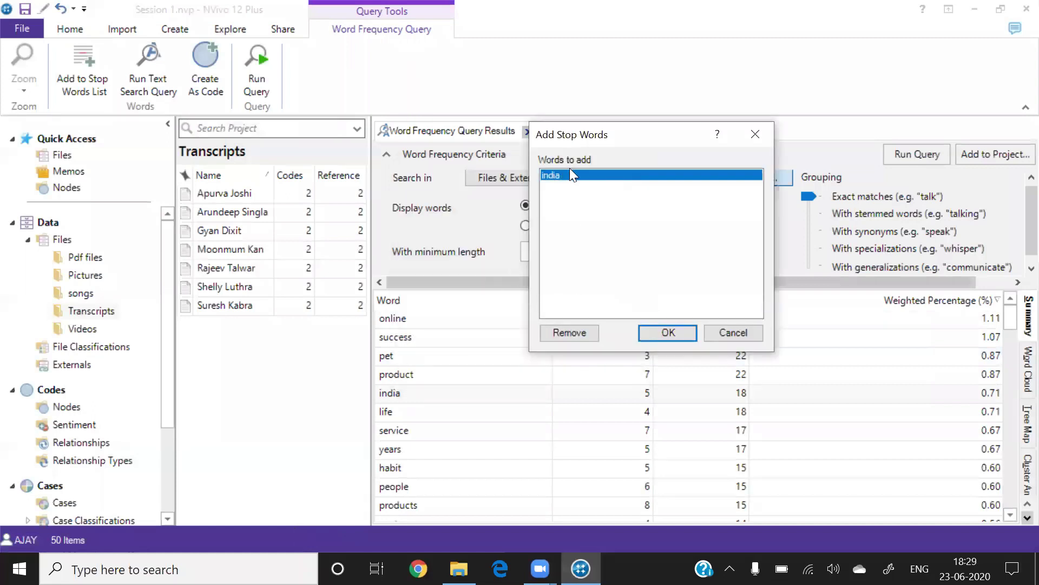
left_click(655, 334)
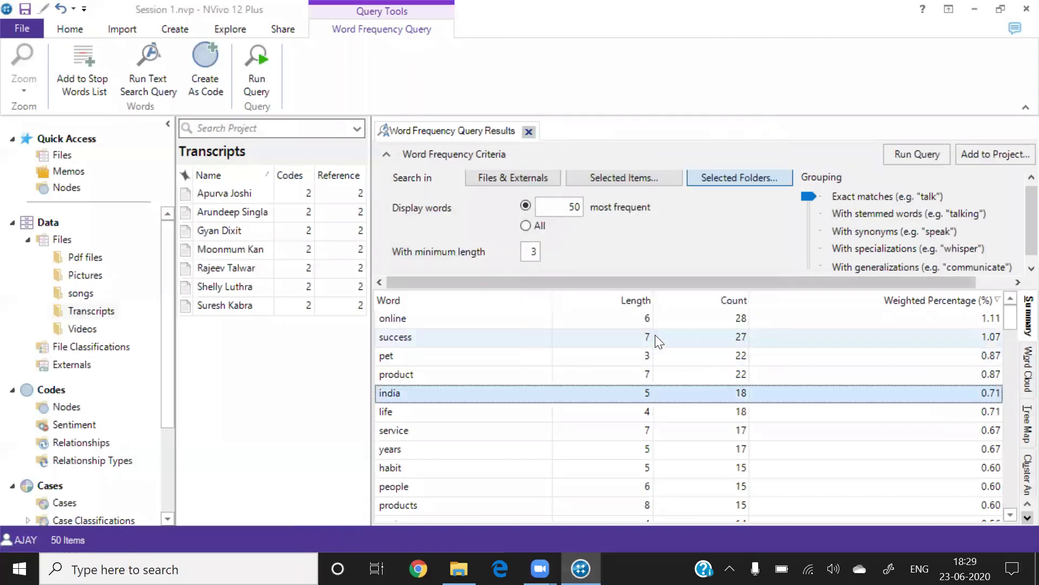
left_click(896, 156)
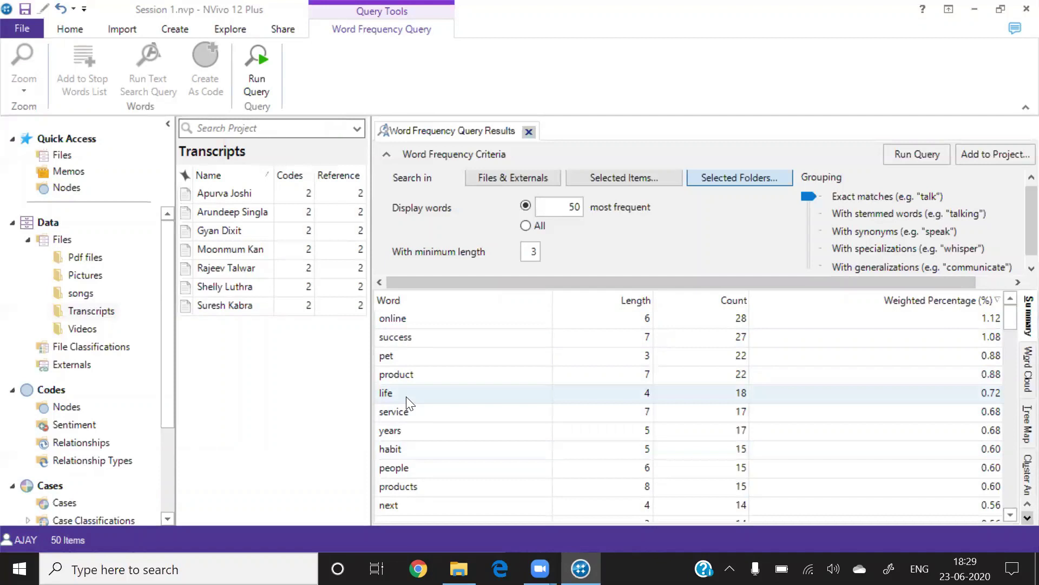
Step: Add the word "years" to the stop words list and rerun the query
right_click(411, 436)
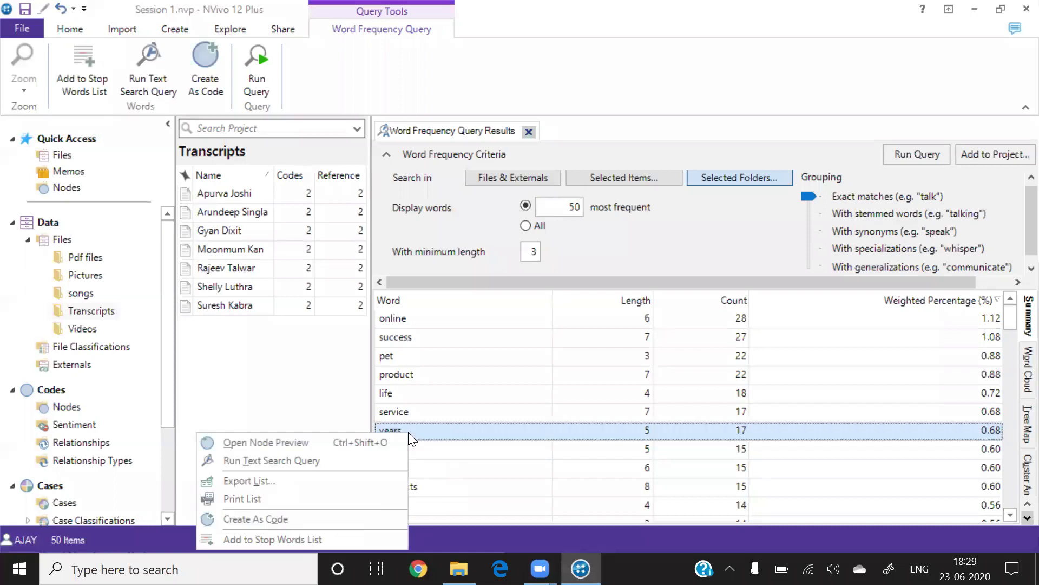
left_click(272, 539)
left_click(540, 369)
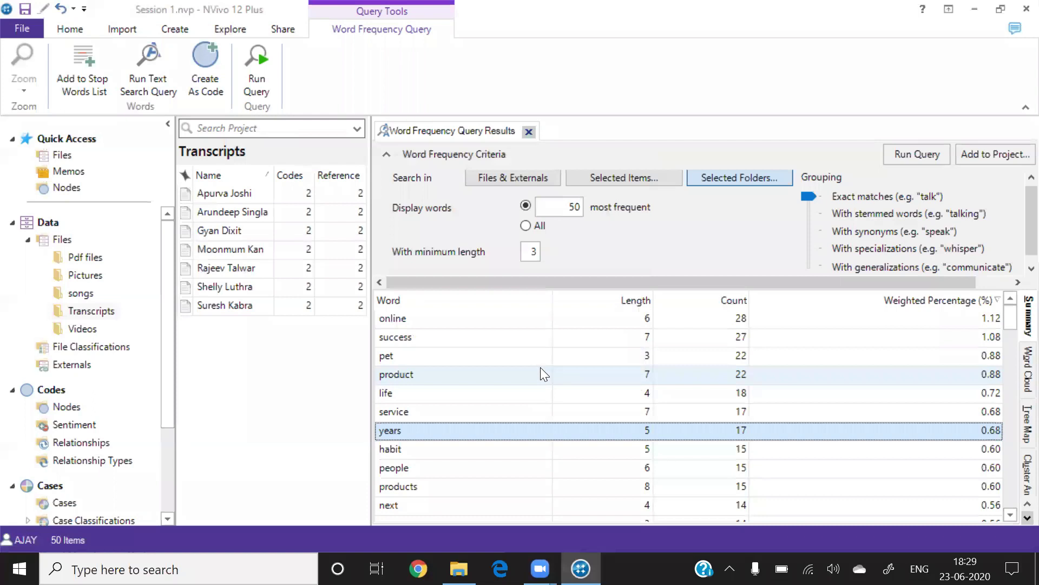
left_click(911, 155)
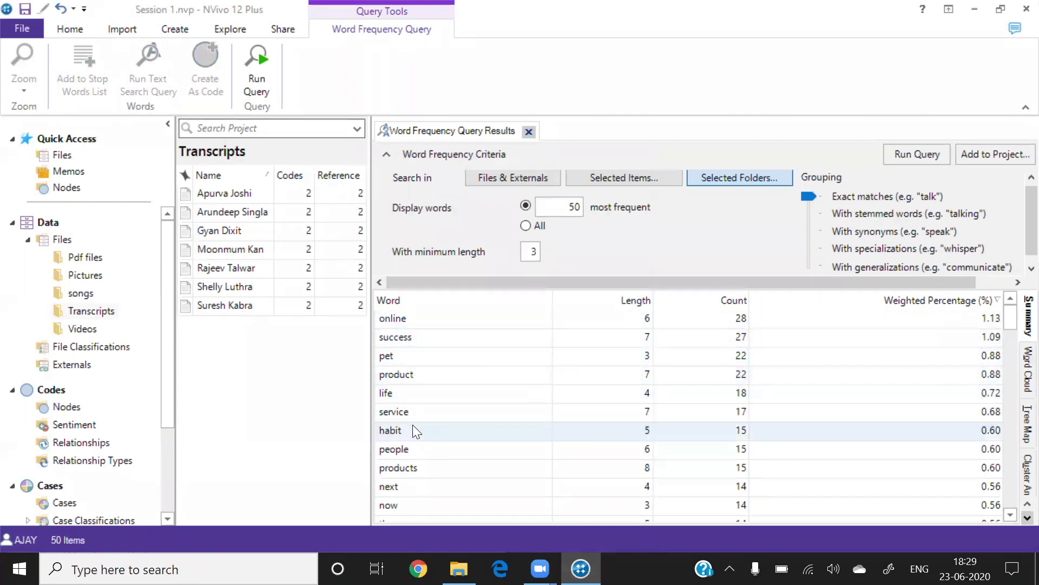
Step: Add the word "now" to the stop words list
right_click(407, 504)
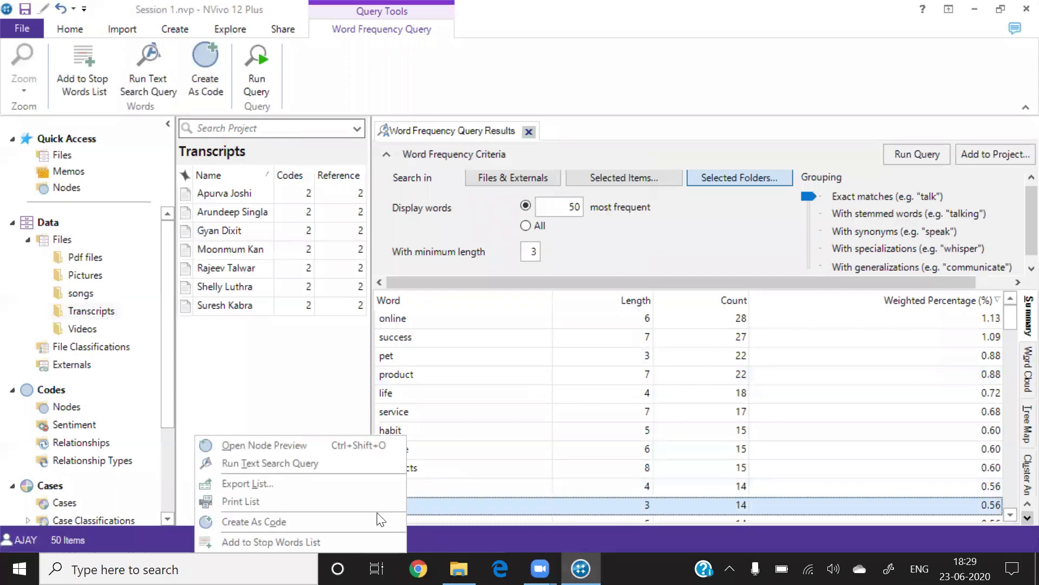
left_click(341, 541)
left_click(535, 370)
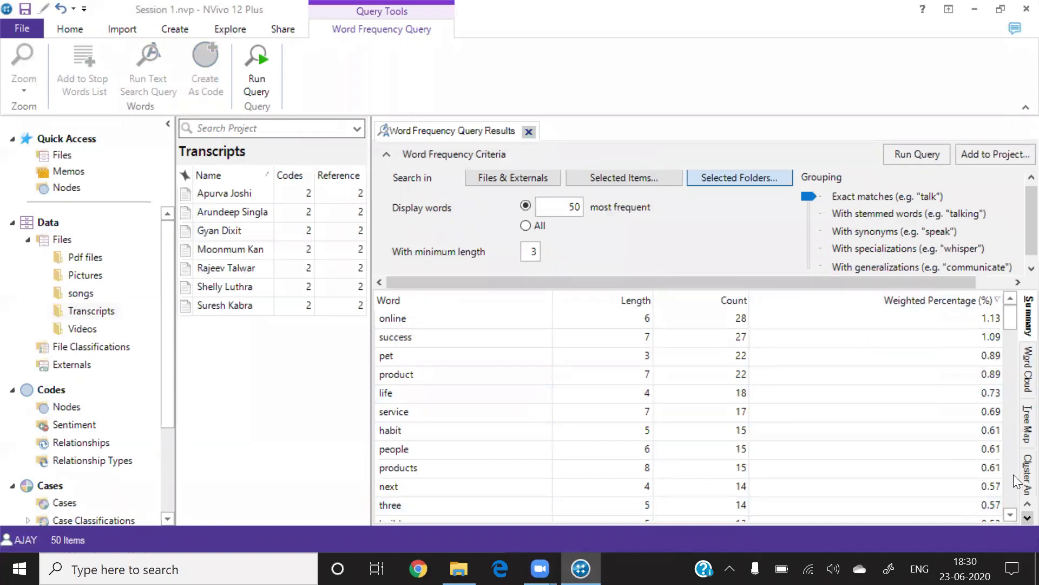
Step: View the word frequency results as a word cloud with the criteria collapsed, compare the summary table, and view the tree map
left_click(1014, 375)
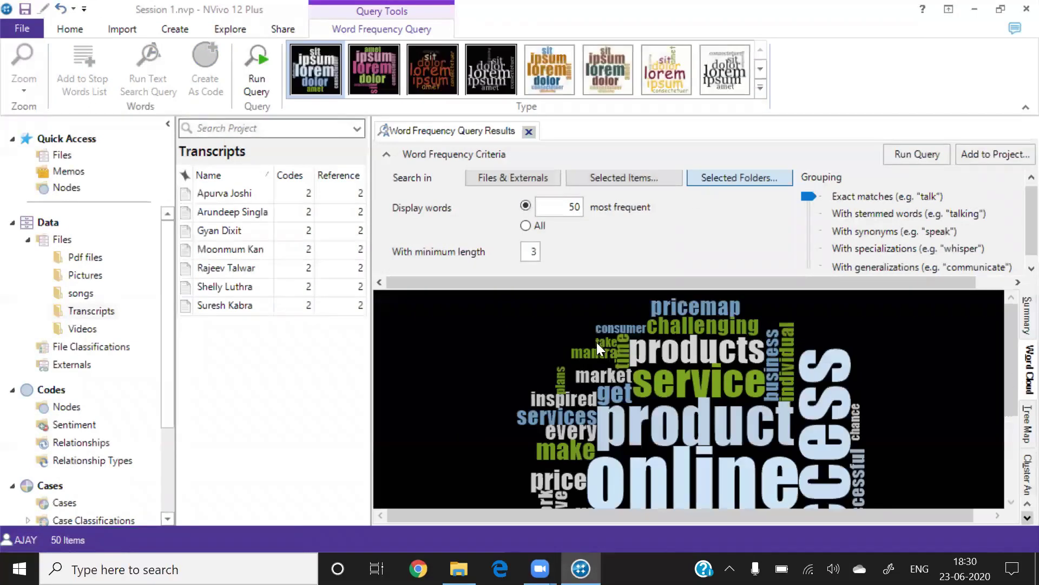
left_click(386, 154)
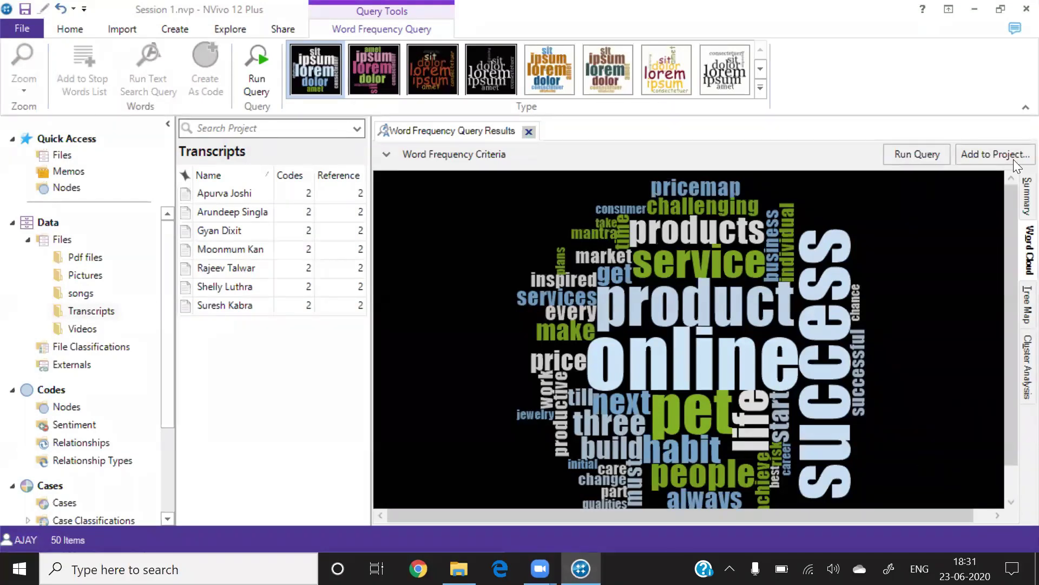
left_click(1015, 204)
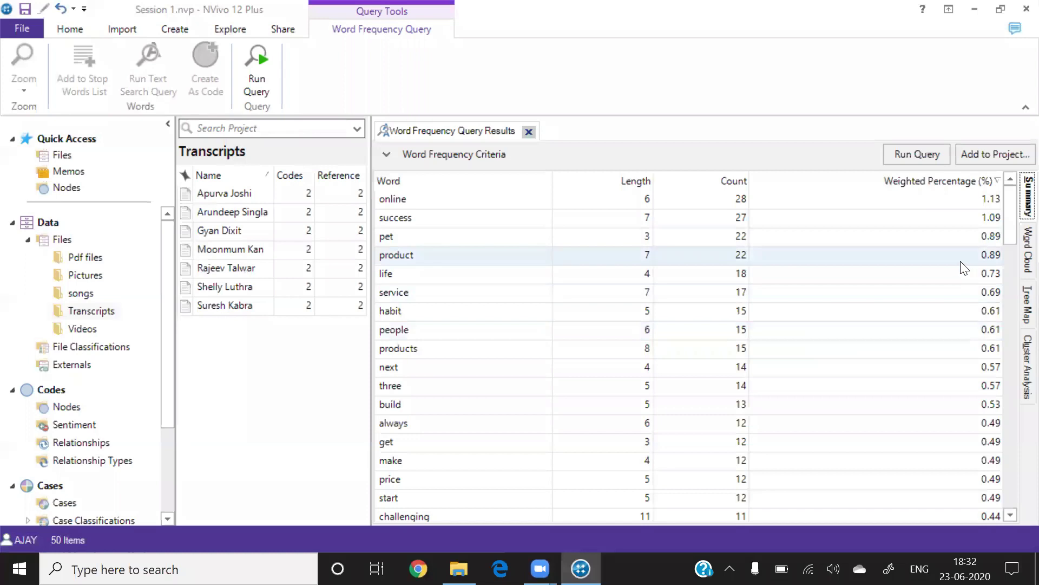
left_click(1016, 261)
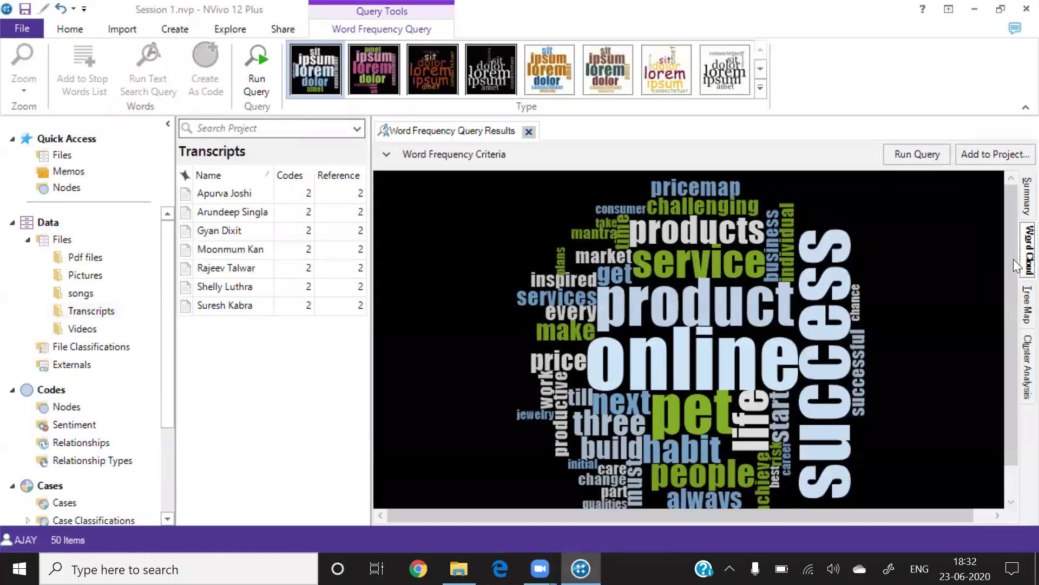
left_click(1026, 305)
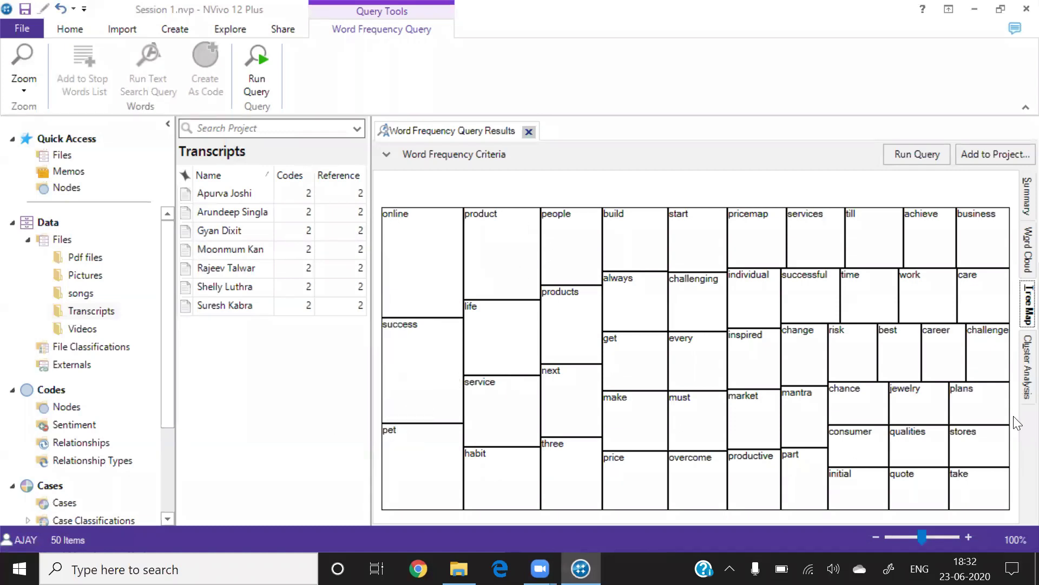
Step: Examine the cluster analysis dendrogram of the frequent words from top to bottom at 130% zoom
left_click(1025, 368)
left_click(1025, 368)
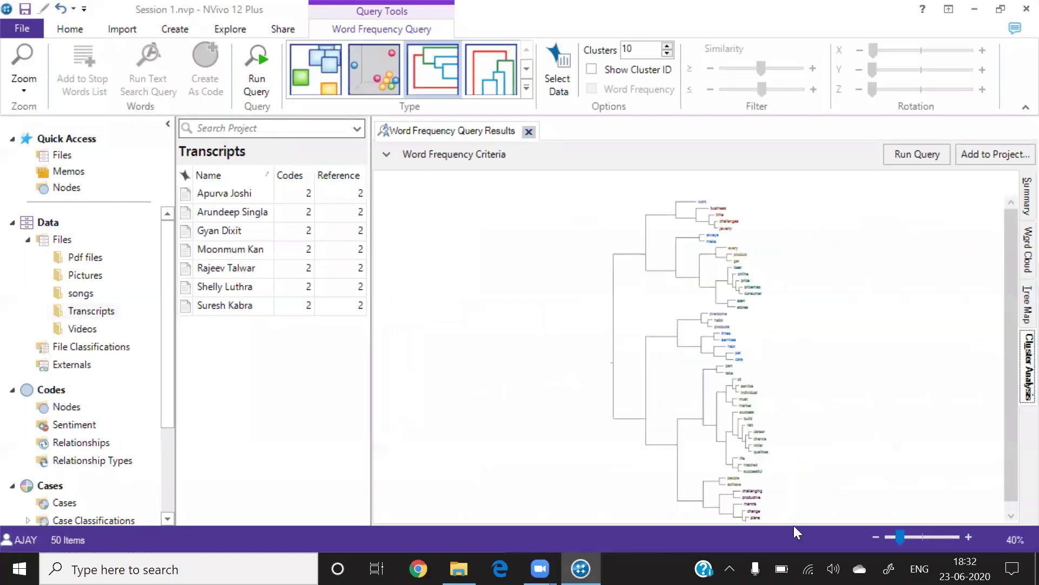
left_click_drag(1012, 347, 1009, 442)
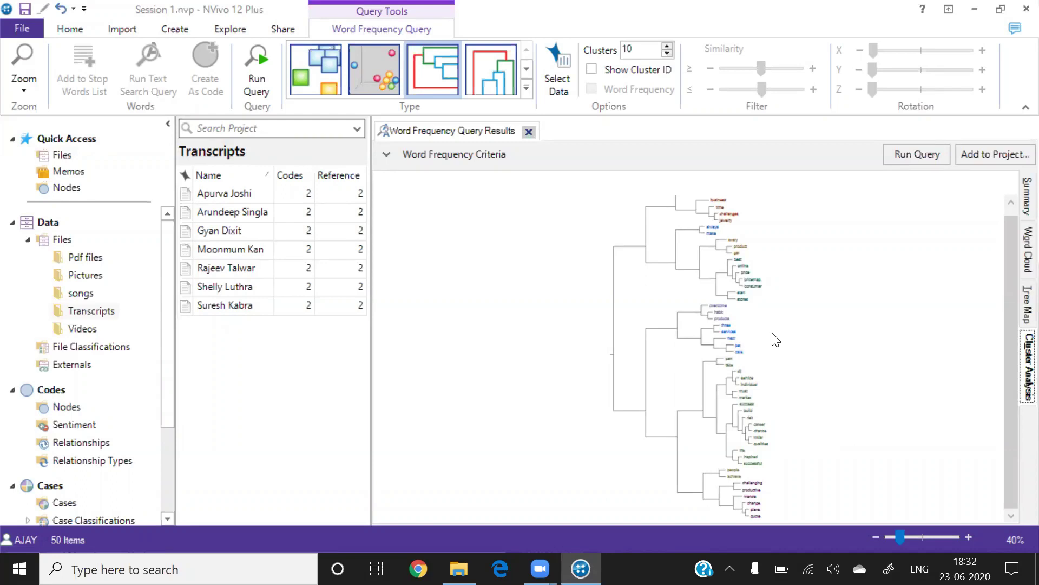
left_click(968, 537)
left_click(968, 537)
left_click(969, 536)
left_click(969, 536)
left_click(968, 537)
left_click(968, 536)
left_click(968, 537)
left_click(968, 537)
left_click(968, 537)
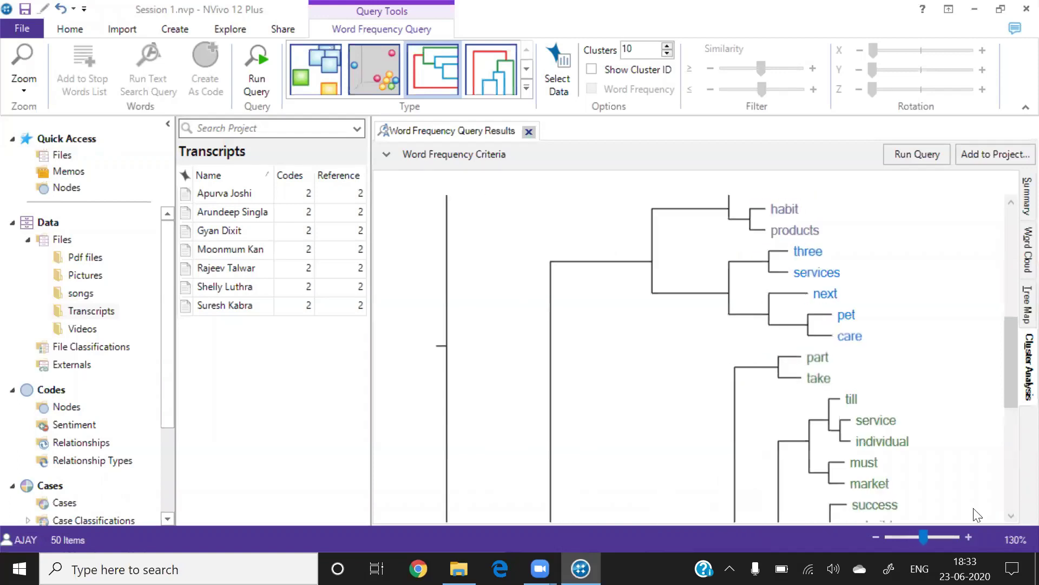
left_click_drag(1009, 348, 1012, 399)
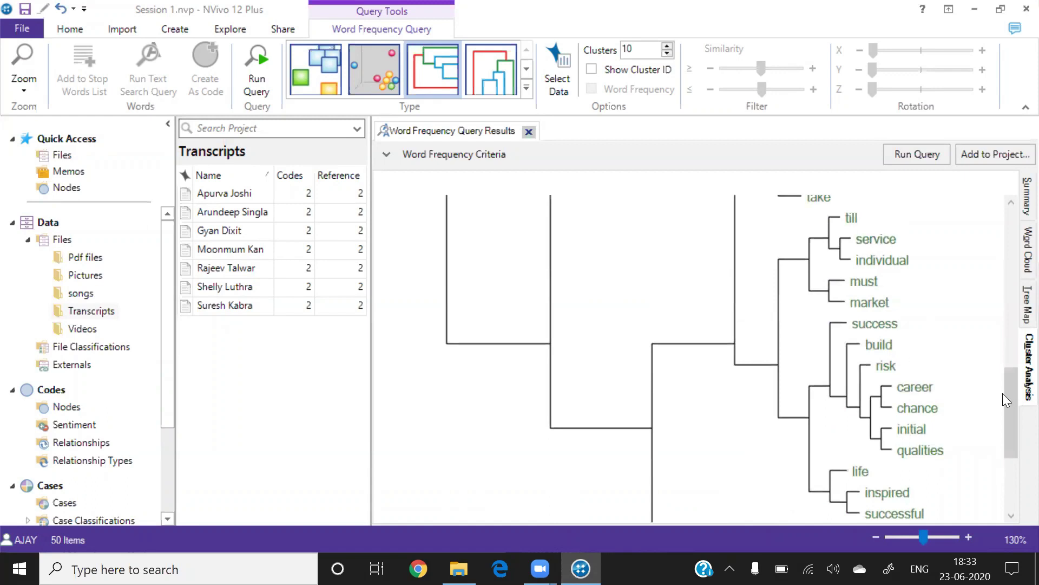
left_click_drag(1010, 395, 1013, 479)
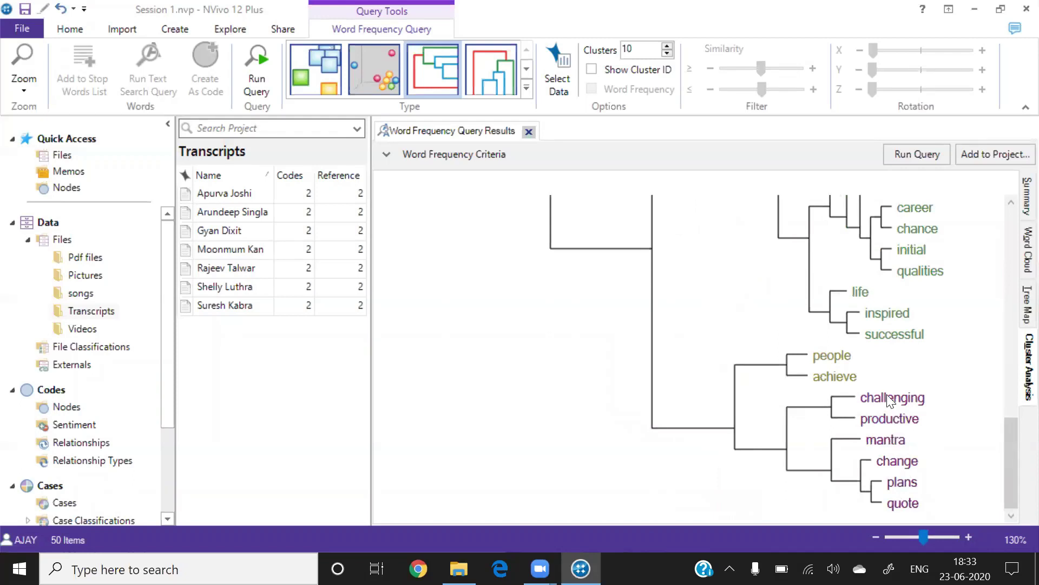
left_click_drag(1014, 465, 980, 197)
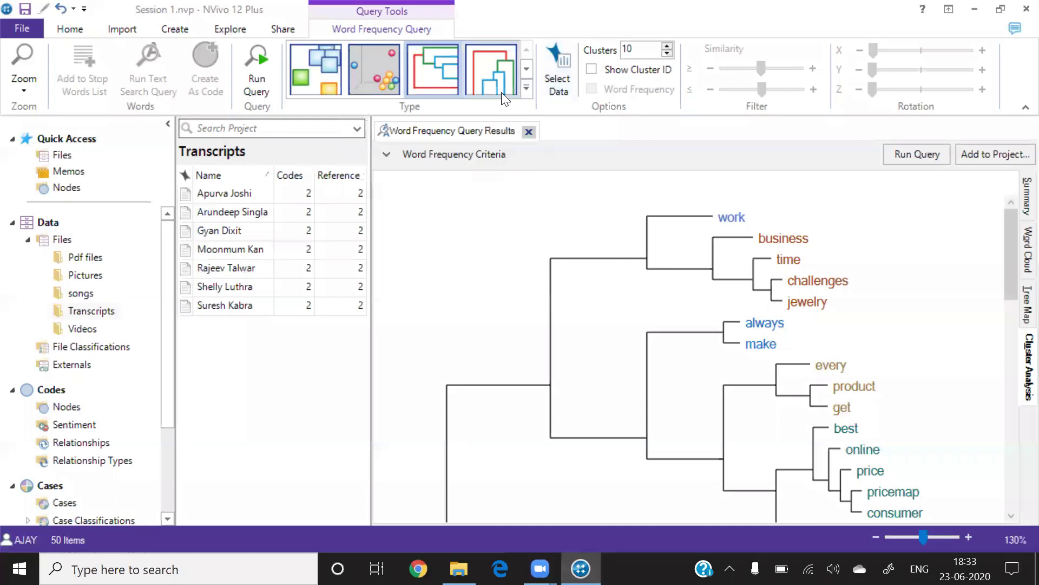
Step: Show the word clusters as a 3D cluster map and examine the groups around "success" from different angles at 460% zoom
left_click(381, 70)
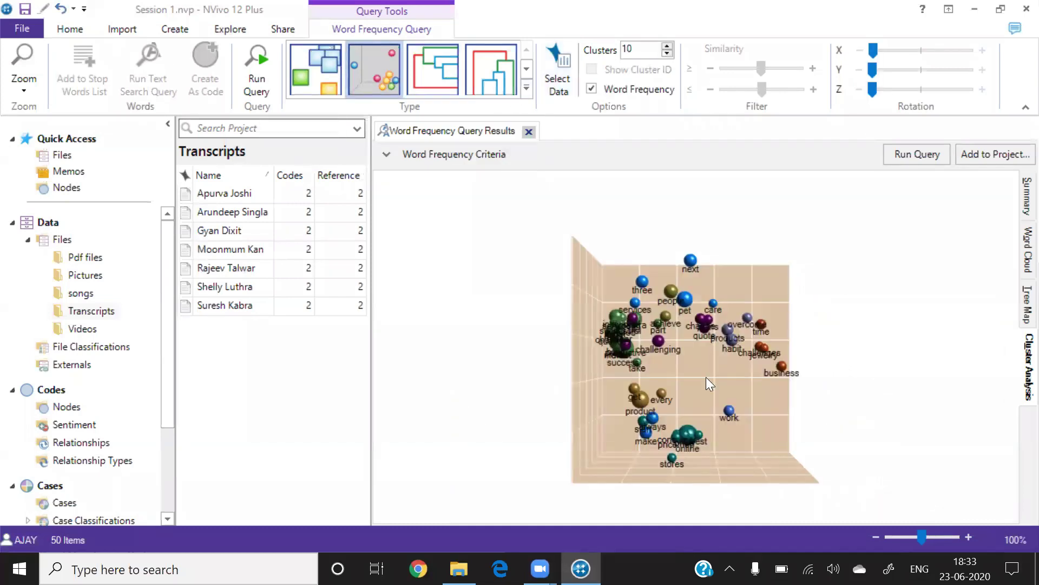
left_click_drag(706, 377, 954, 355)
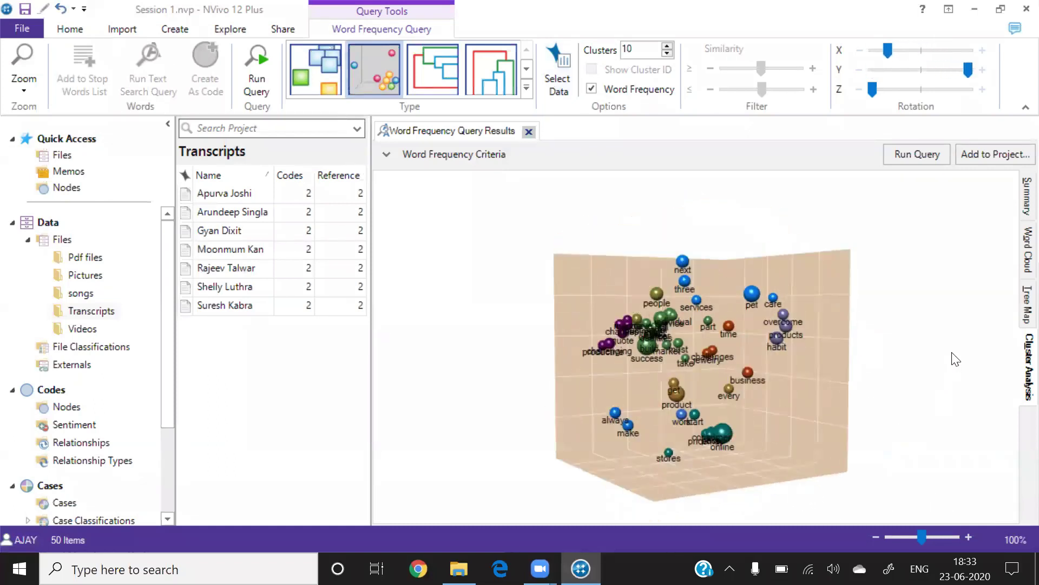
left_click(968, 537)
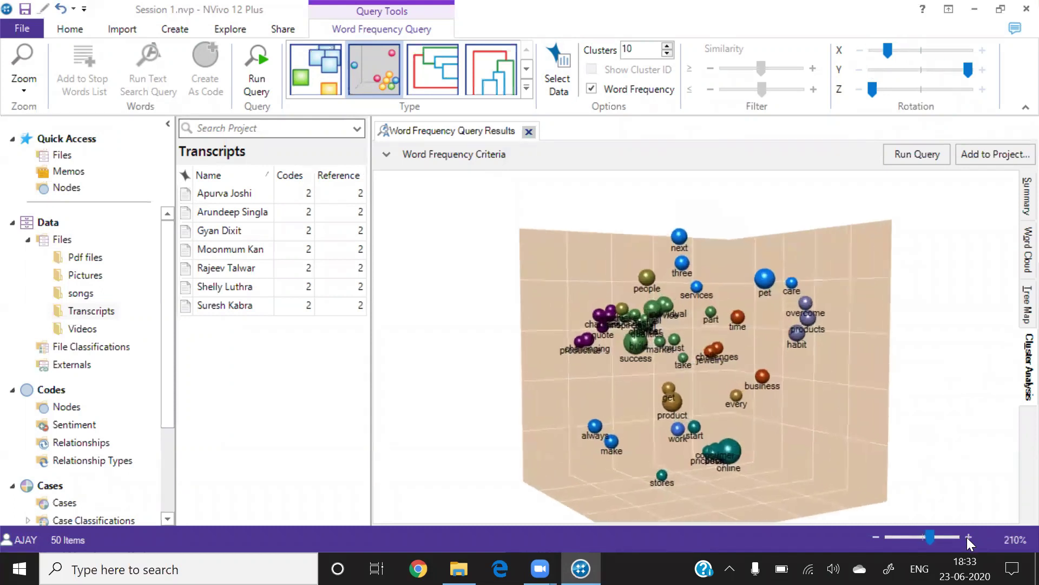
left_click(967, 537)
left_click(968, 537)
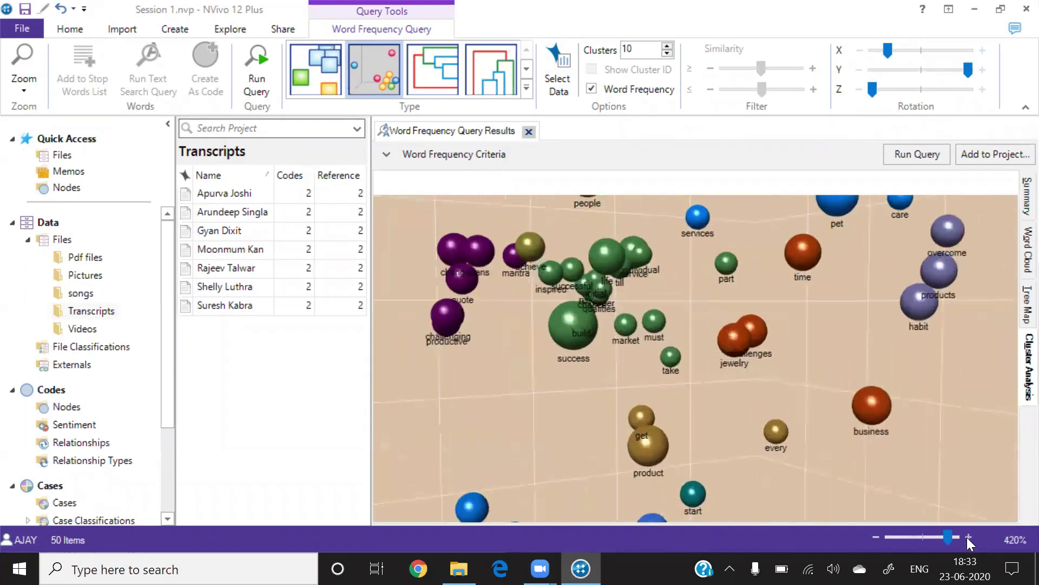
left_click(967, 537)
mouse_move(662, 287)
left_mouse_down()
mouse_move(692, 358)
mouse_move(728, 359)
mouse_move(760, 304)
mouse_move(757, 285)
mouse_move(734, 317)
mouse_move(644, 264)
mouse_move(641, 346)
left_mouse_up()
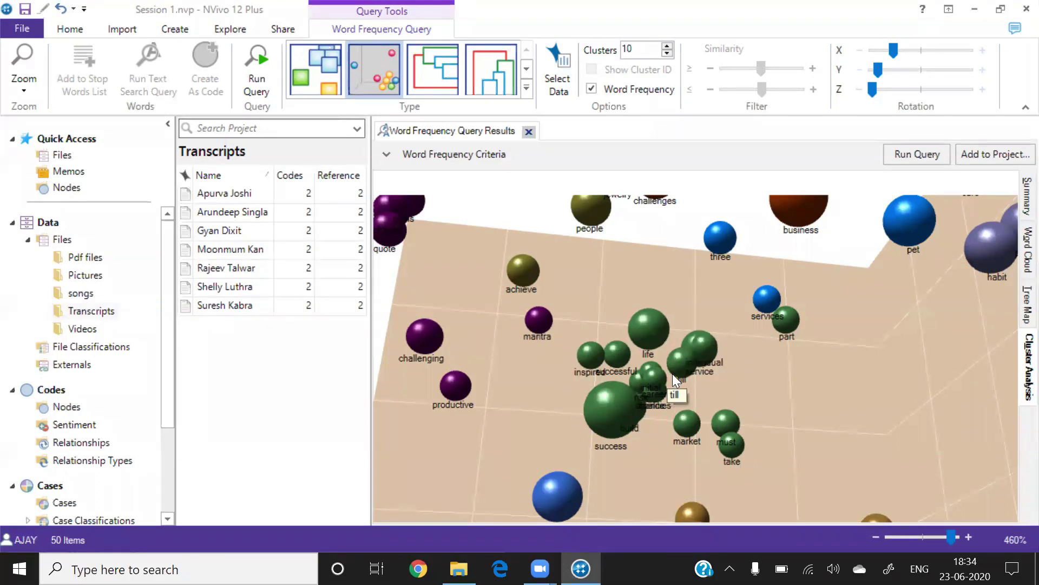
Step: Run a text search query on the word "success" from the word cloud
left_click(1013, 243)
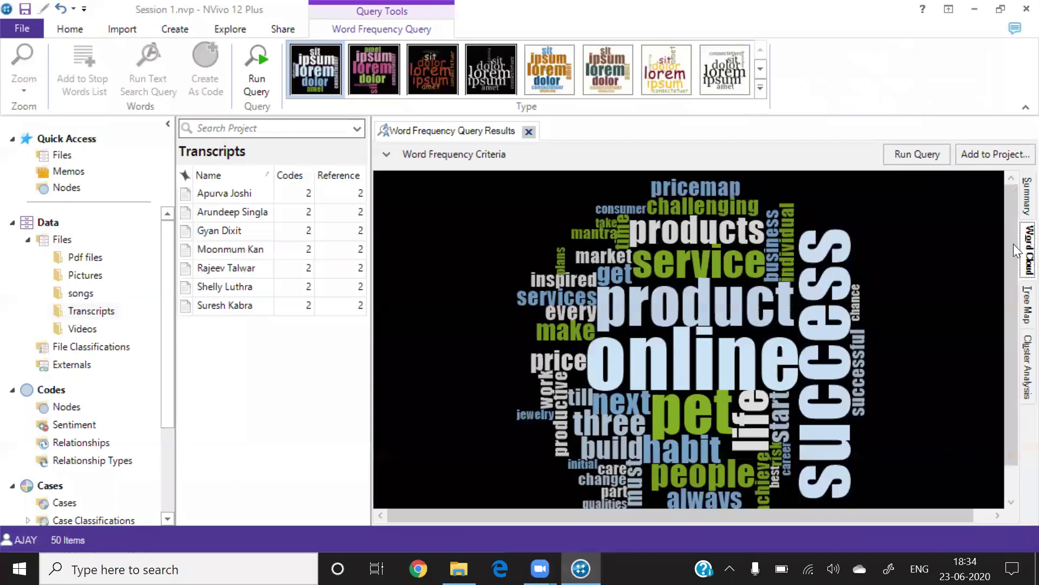
left_click(825, 332)
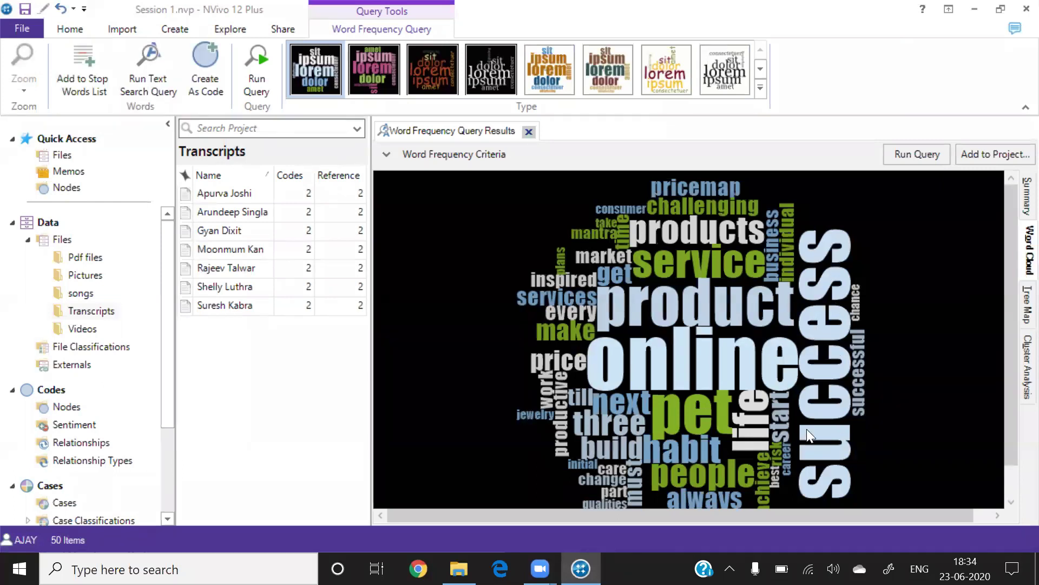
right_click(821, 316)
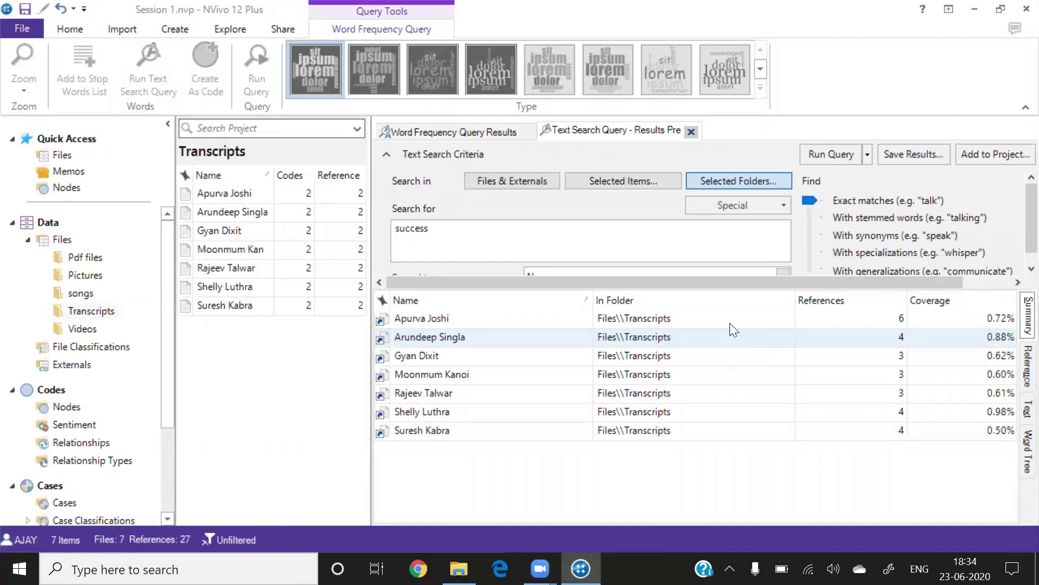
Step: Adjust the widths of the Name, In Folder, References and Coverage columns in the text search results
left_click(729, 321)
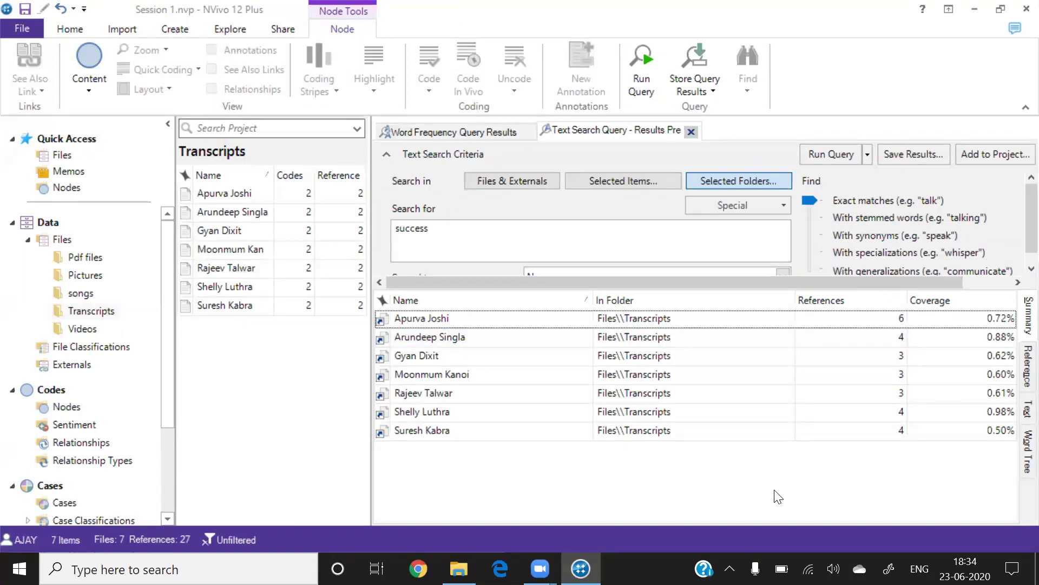
left_click_drag(594, 298, 531, 300)
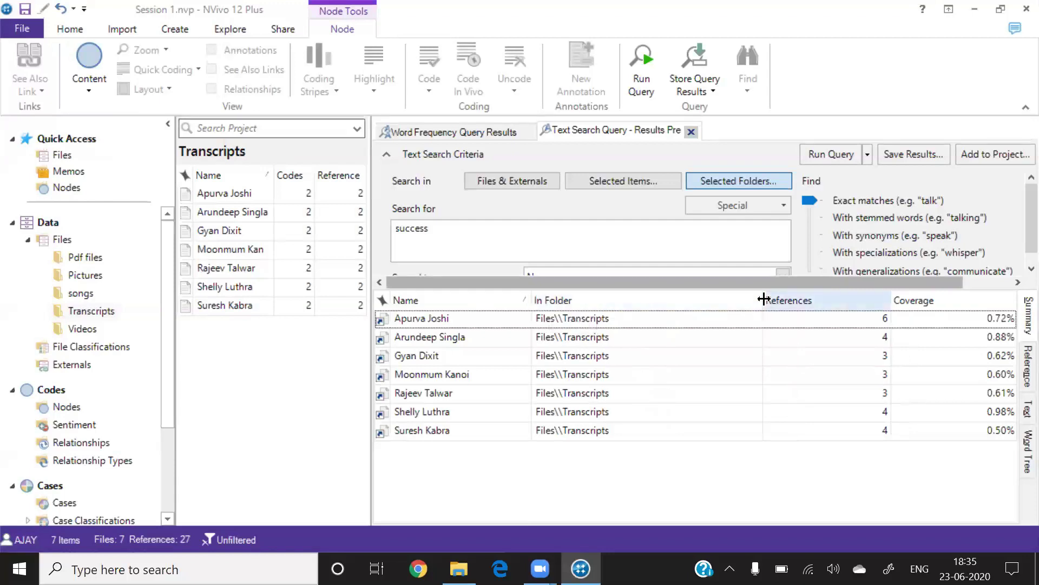
left_click_drag(764, 299, 673, 300)
left_click_drag(860, 298, 782, 302)
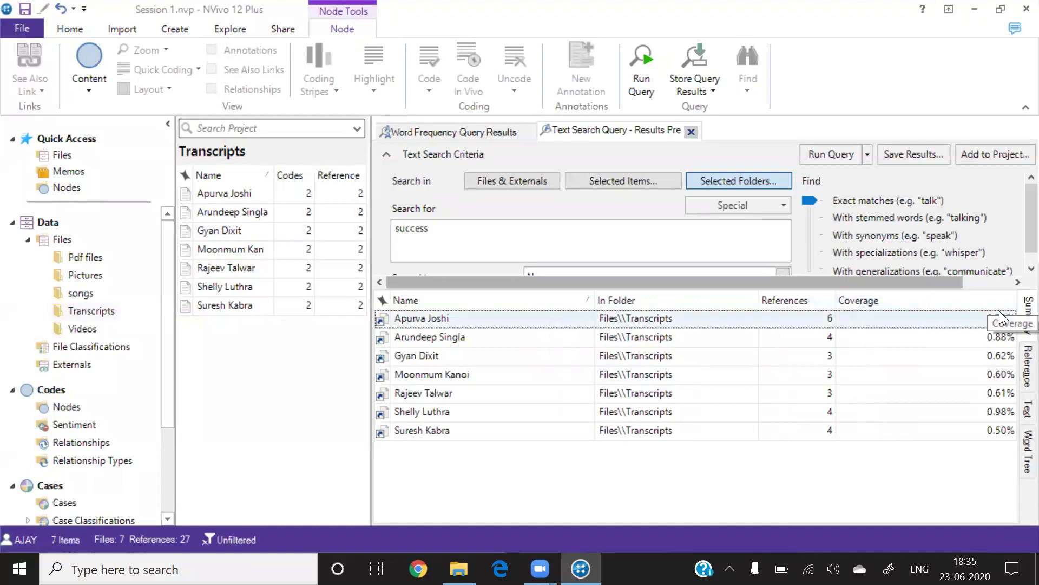
left_click_drag(1015, 301, 924, 303)
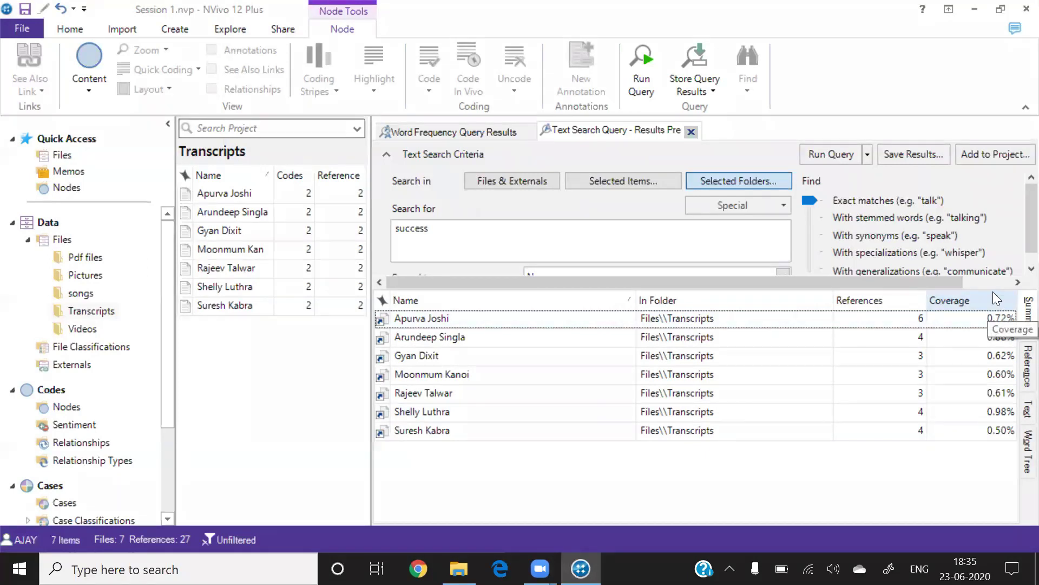
Step: Review the coded references to "success" across the transcripts in the text search results
left_click(1014, 370)
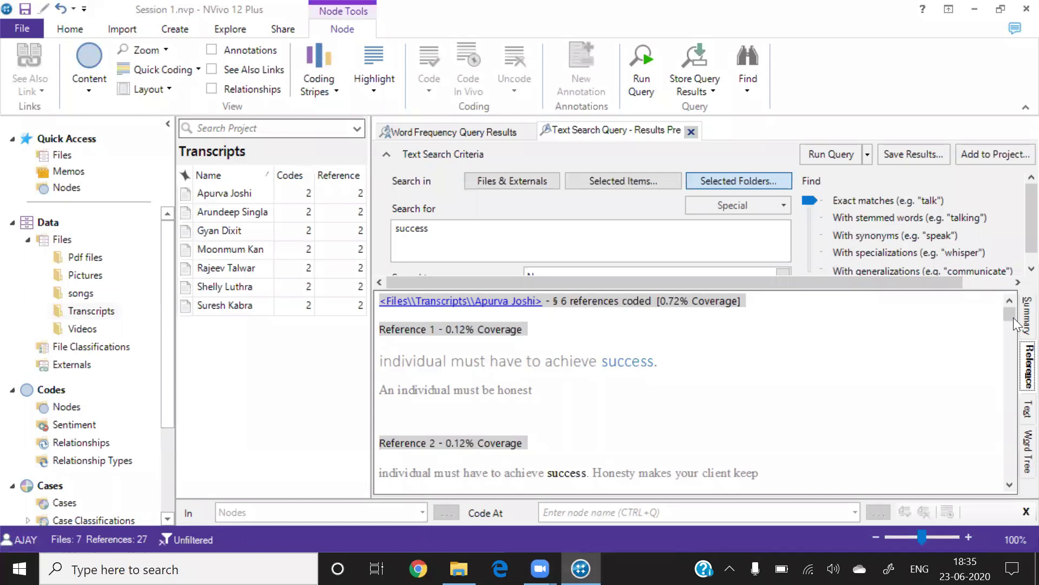
left_click_drag(1012, 315, 1013, 358)
left_click_drag(1010, 376, 1005, 486)
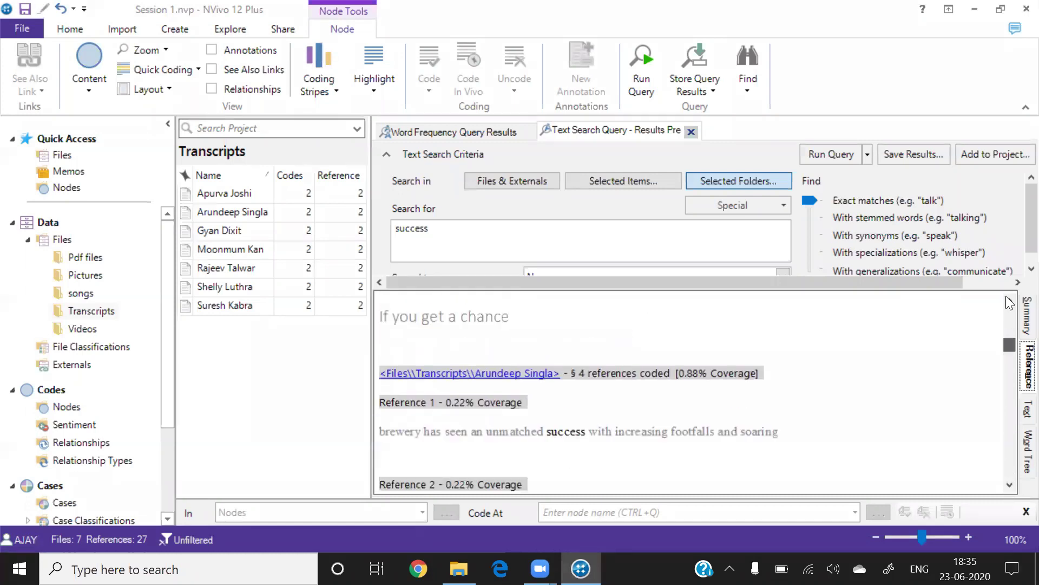
left_click_drag(1010, 329, 1006, 257)
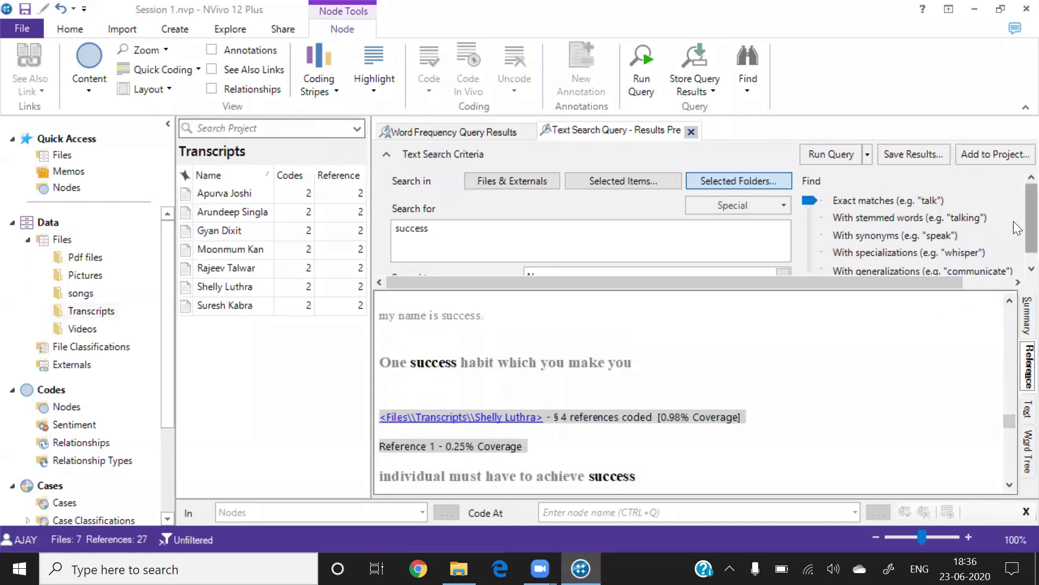
Step: Spread the "success" text search to Broad Context, run the query and review the expanded references
scroll(1016, 266, "down", 1)
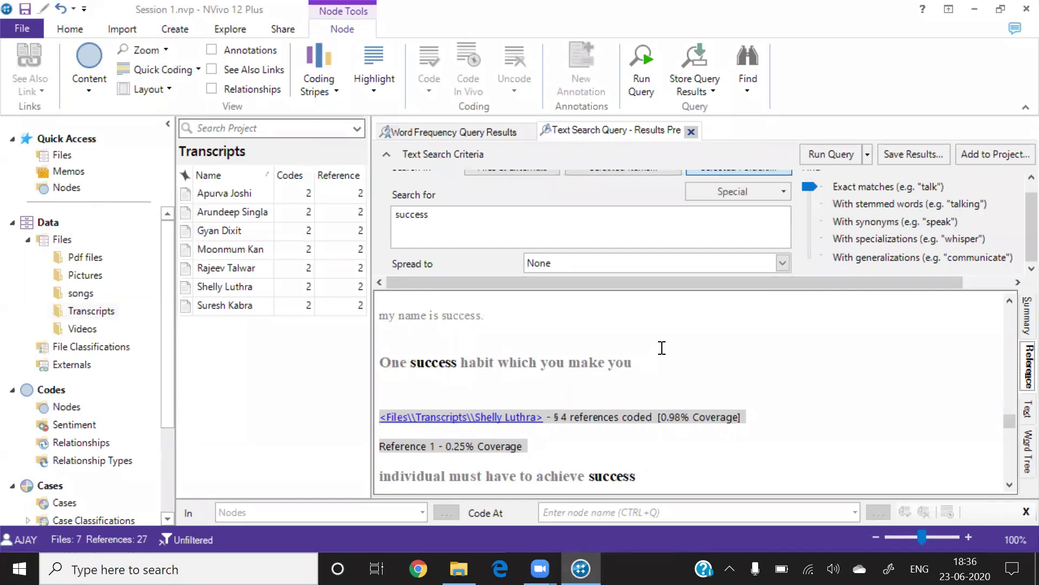
left_click(788, 262)
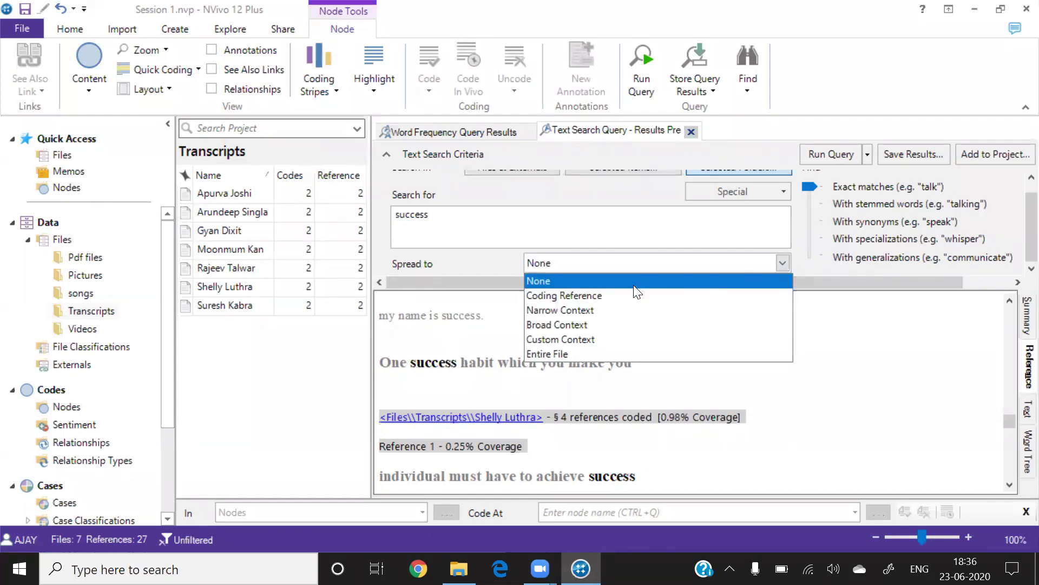
left_click(583, 323)
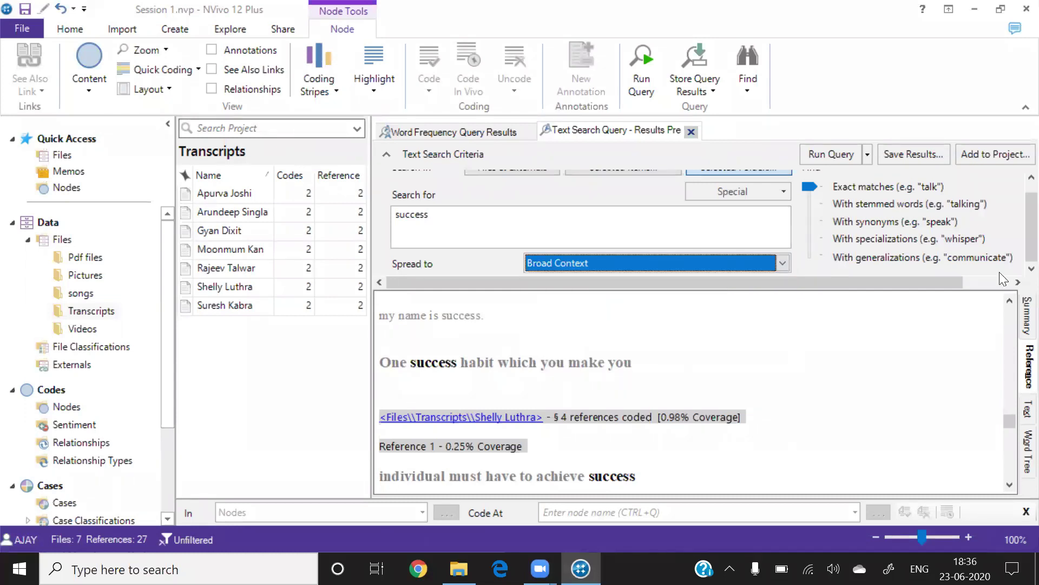
left_click(825, 156)
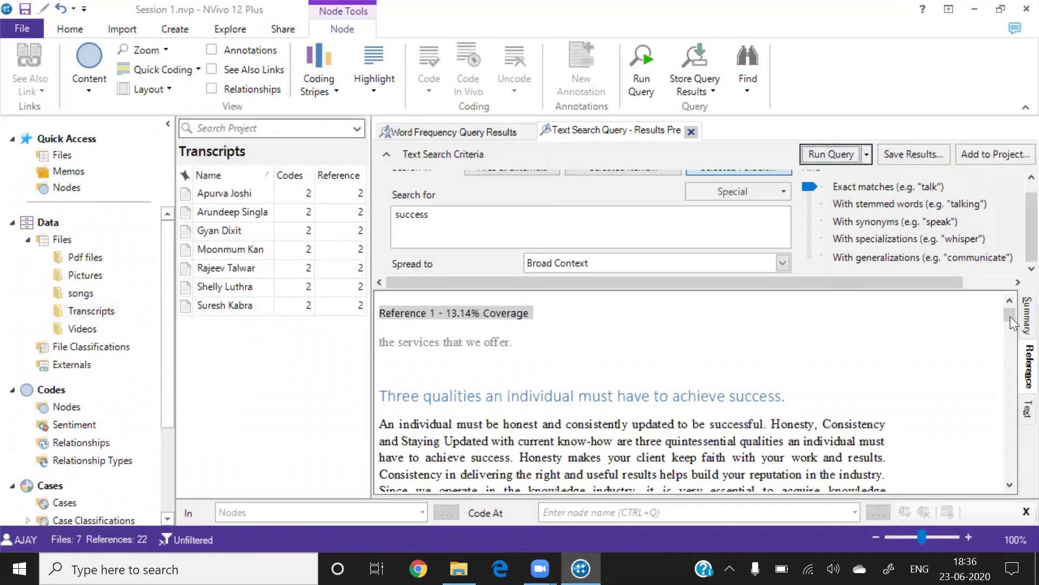
left_click_drag(1010, 316, 1014, 361)
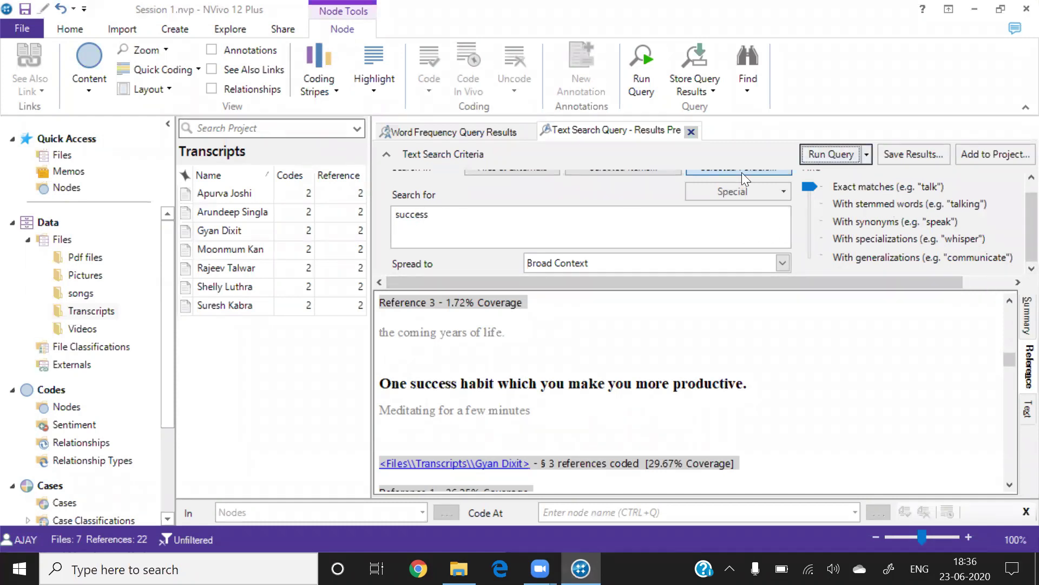
Step: Change the spread of the "success" text search to Narrow Context and rerun the query
left_click(813, 157)
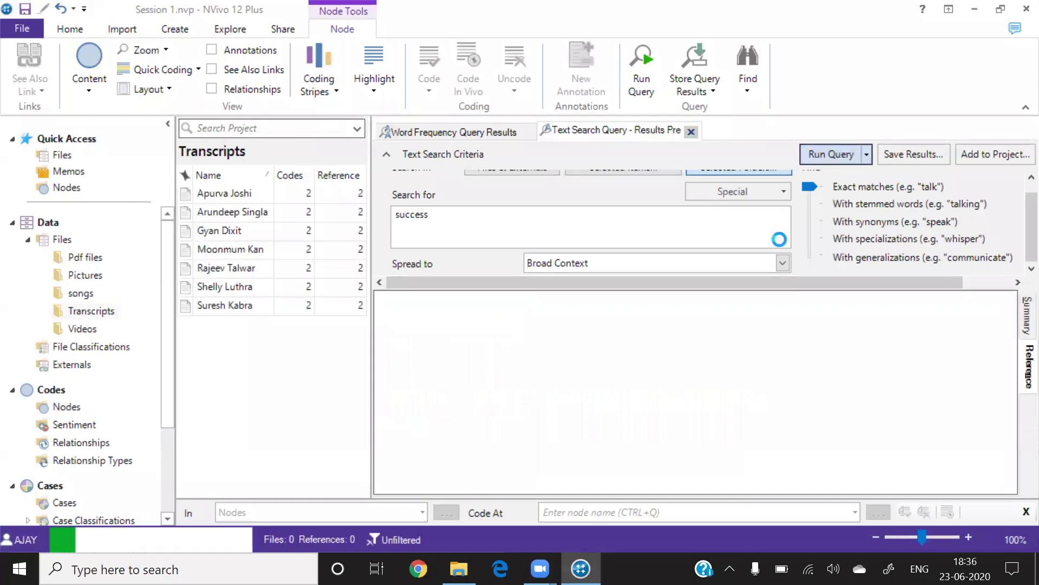
left_click(783, 264)
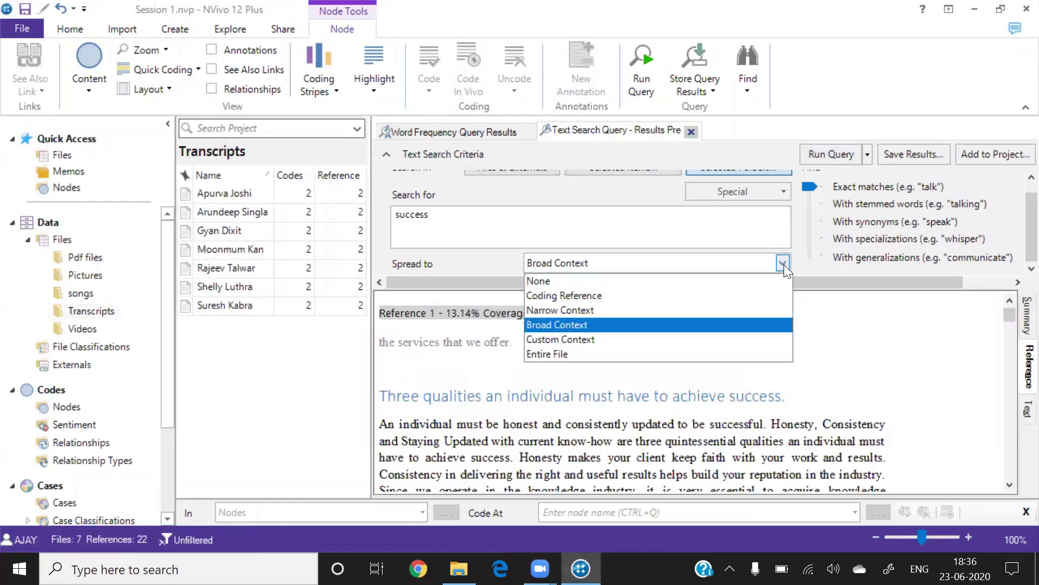
left_click(569, 313)
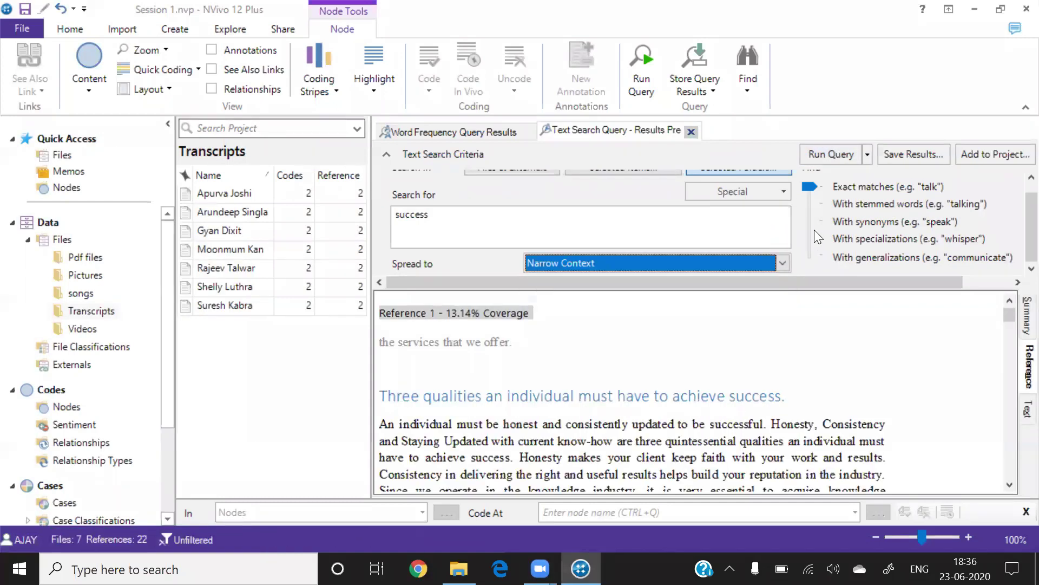
left_click(834, 154)
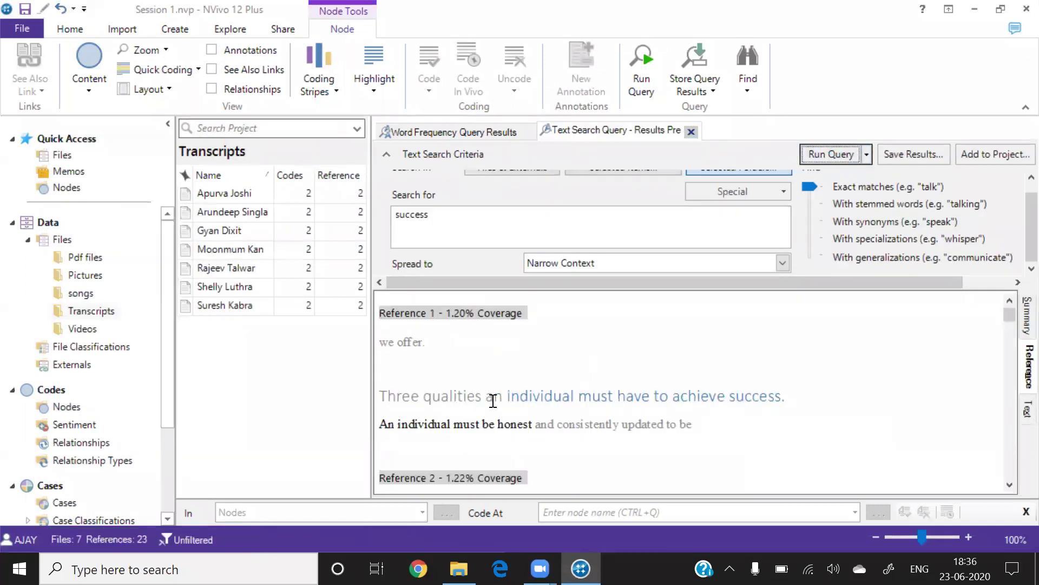
Step: Review the narrow-context references to "success", highlighting the matching sentence and the matched word in context
left_click_drag(382, 396, 788, 397)
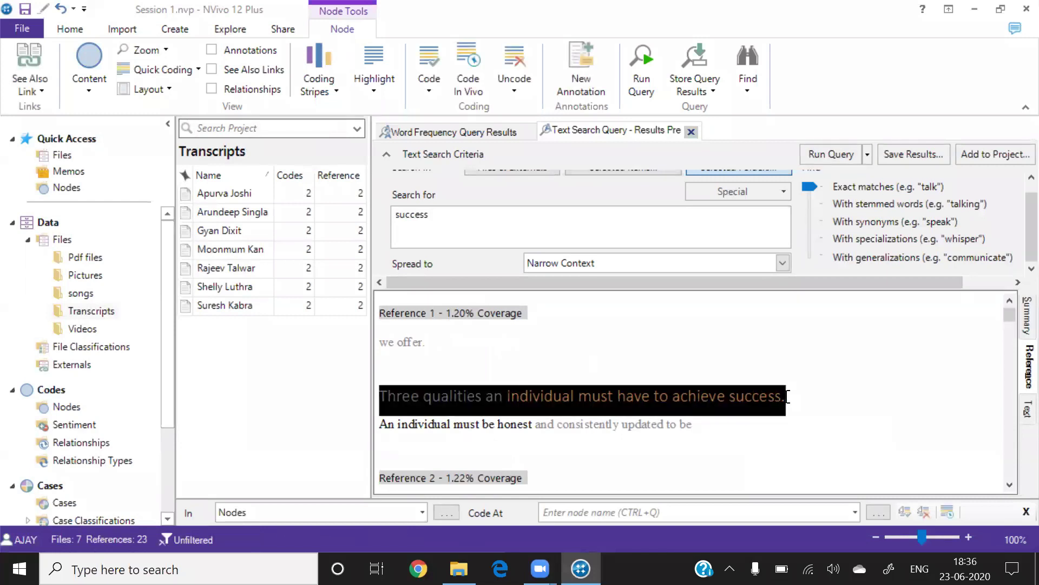
left_click(756, 443)
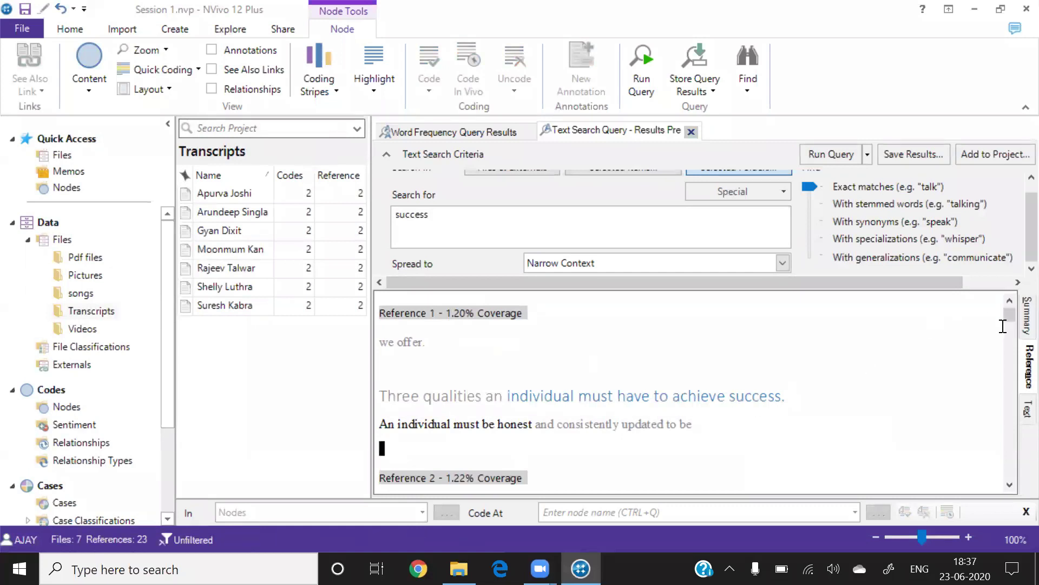
left_click(1009, 484)
scroll(1009, 484, "down", 5)
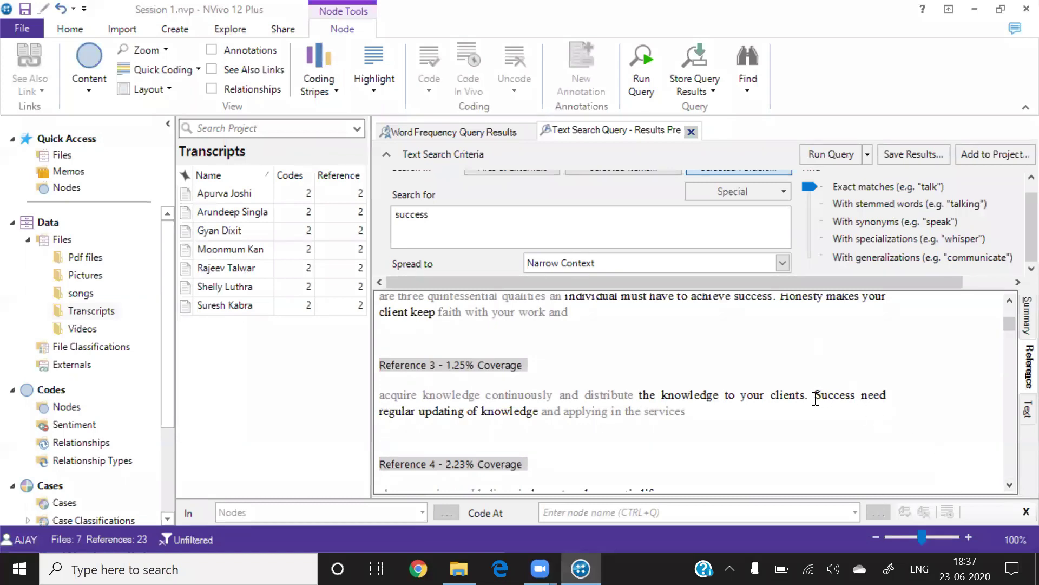
left_click_drag(816, 396, 866, 399)
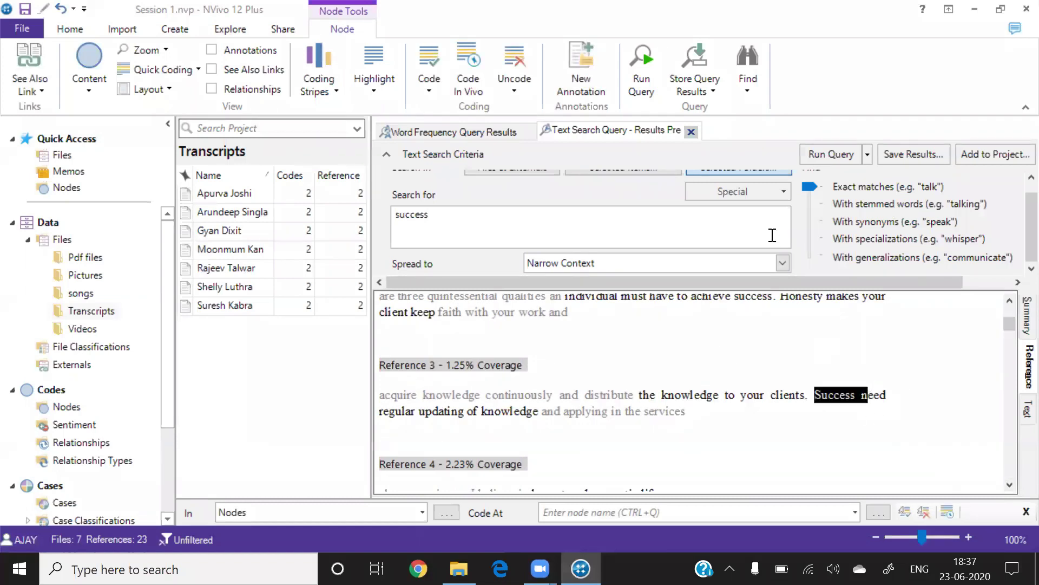
Step: Check the available spread options, rerun the Narrow Context query and view the coded text by transcript
left_click(782, 264)
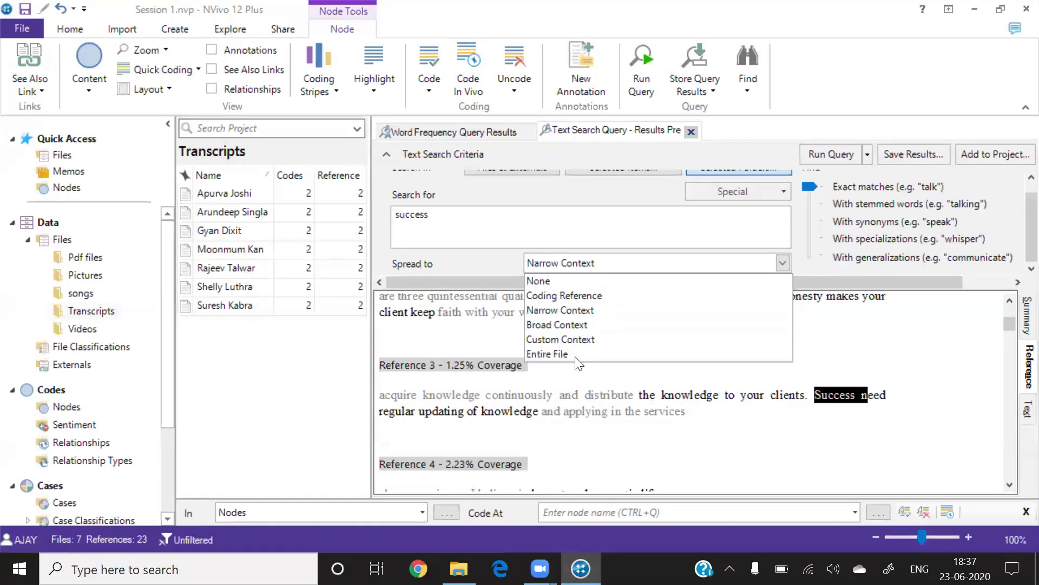
left_click(783, 263)
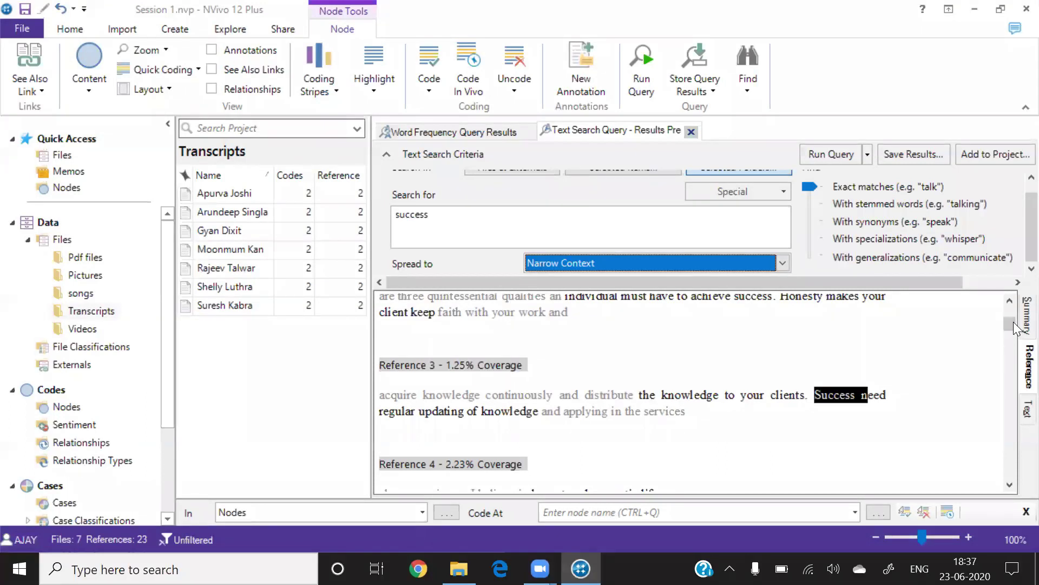
left_click(831, 153)
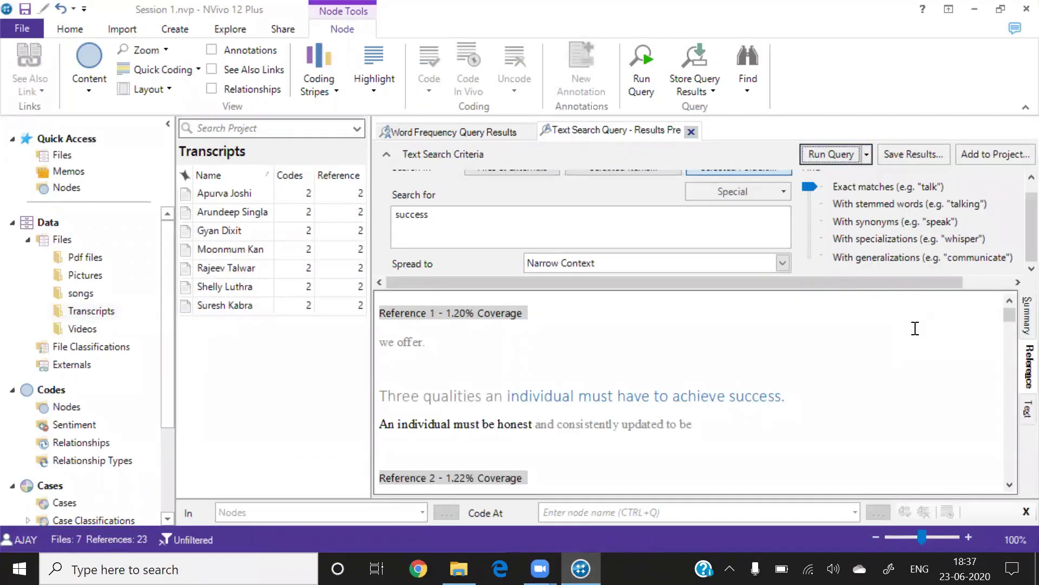
left_click(1023, 413)
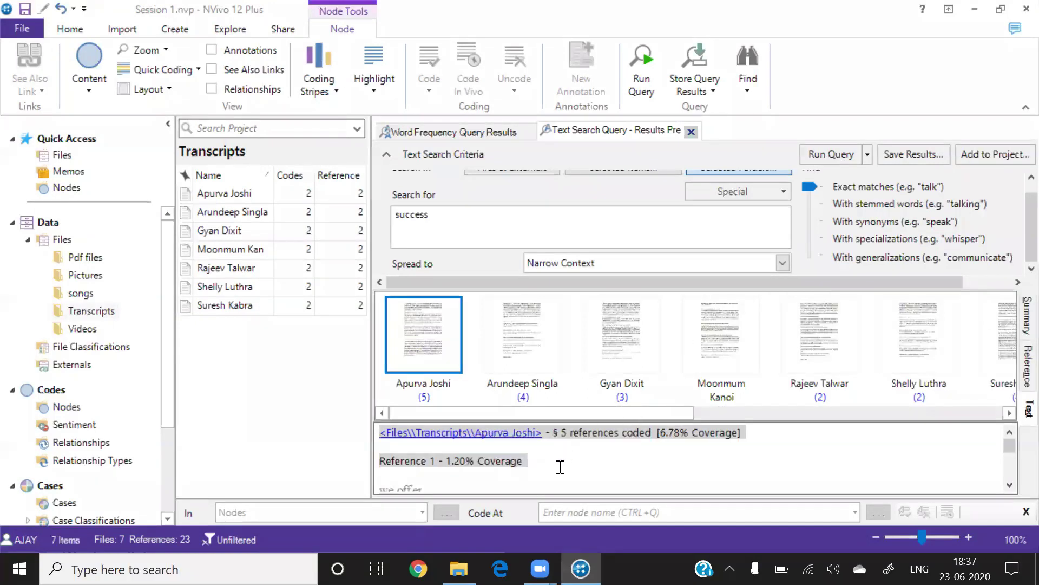
Step: Close the text search results, run a new text search for "success" from the word cloud and display its word tree
left_click(691, 133)
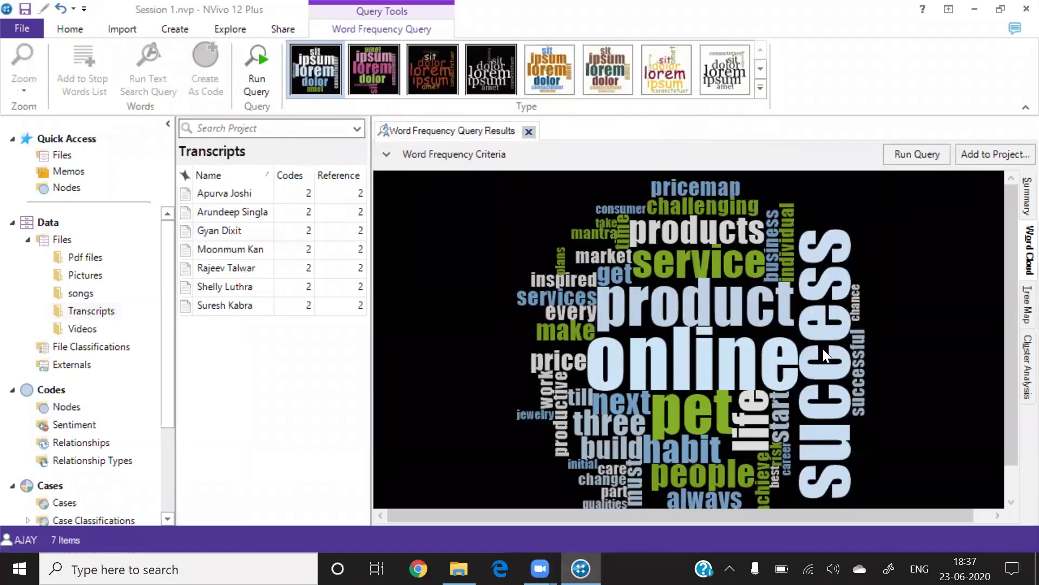
right_click(824, 316)
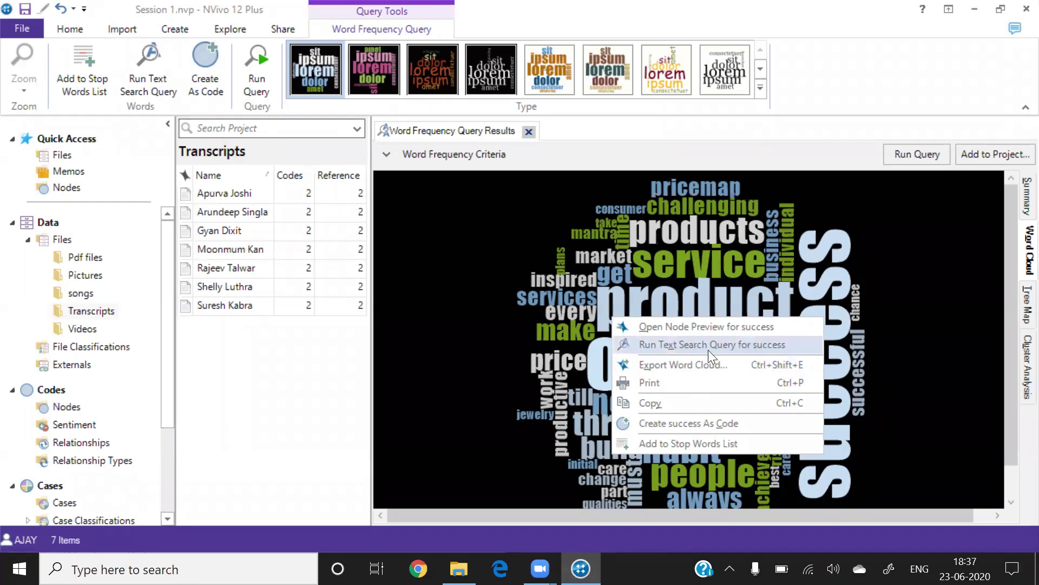
left_click(750, 340)
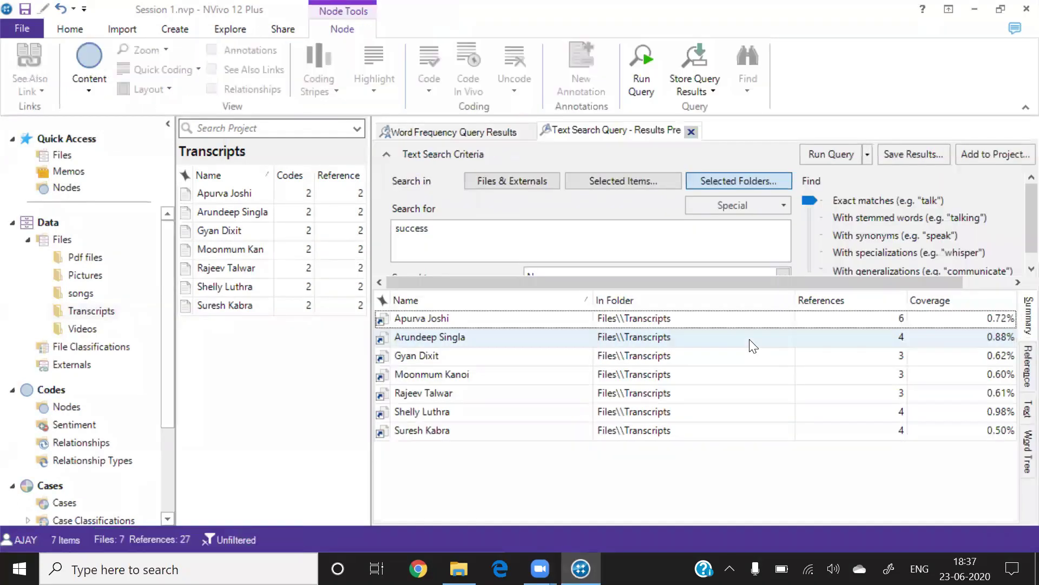
left_click(1014, 447)
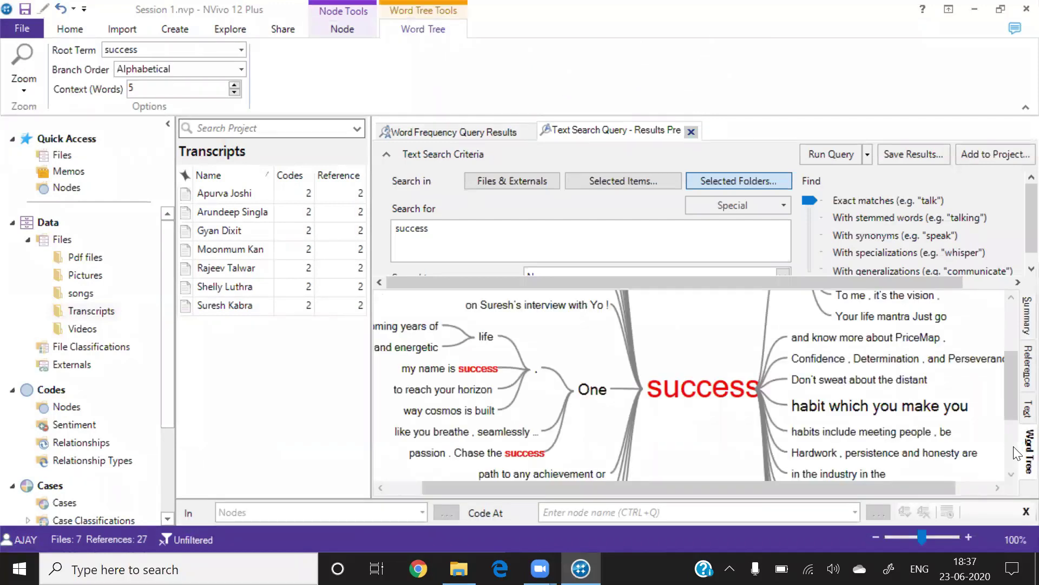
Step: Collapse the search criteria and examine the phrases branching before and after "success" in the word tree
left_click_drag(1006, 378, 1012, 460)
left_click_drag(1011, 419, 1007, 391)
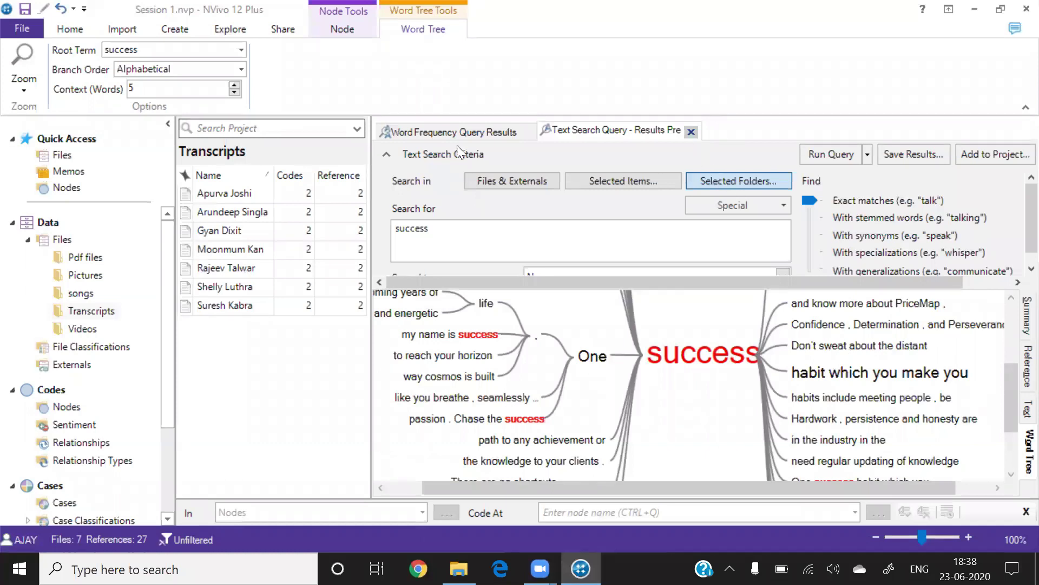
left_click(387, 153)
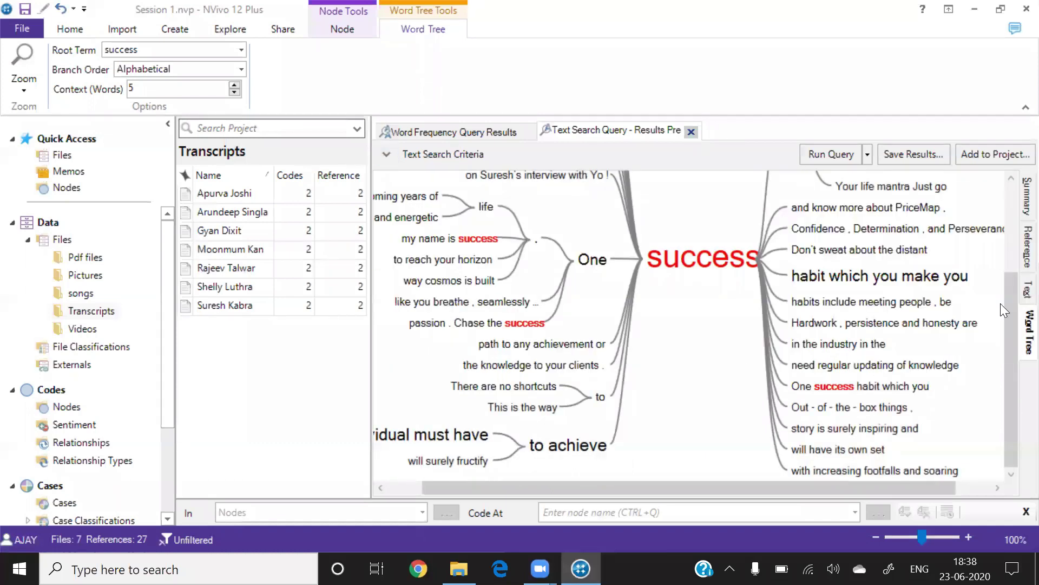
left_click_drag(1011, 407, 1007, 381)
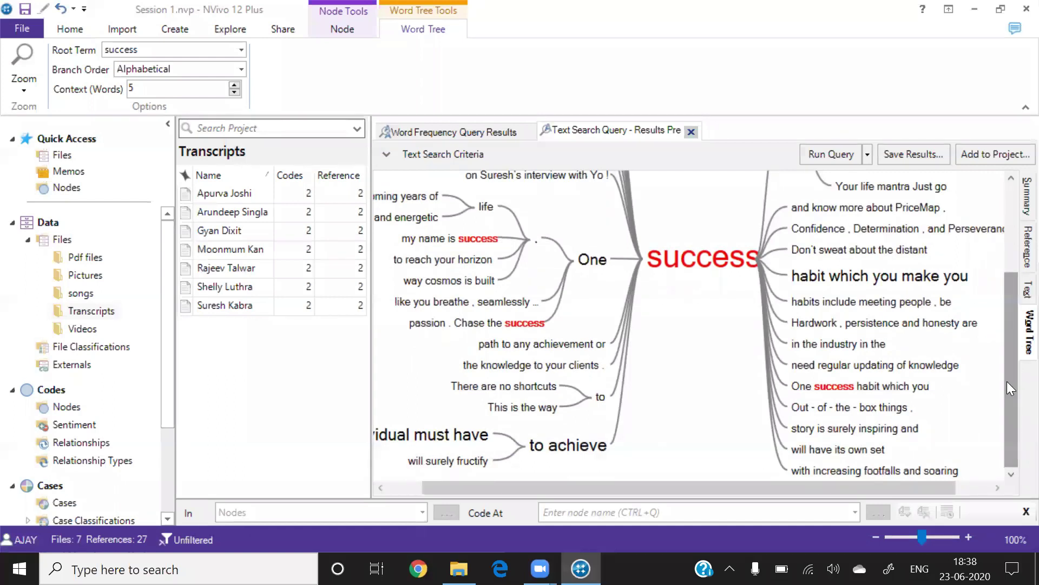
left_click_drag(1006, 381, 1012, 326)
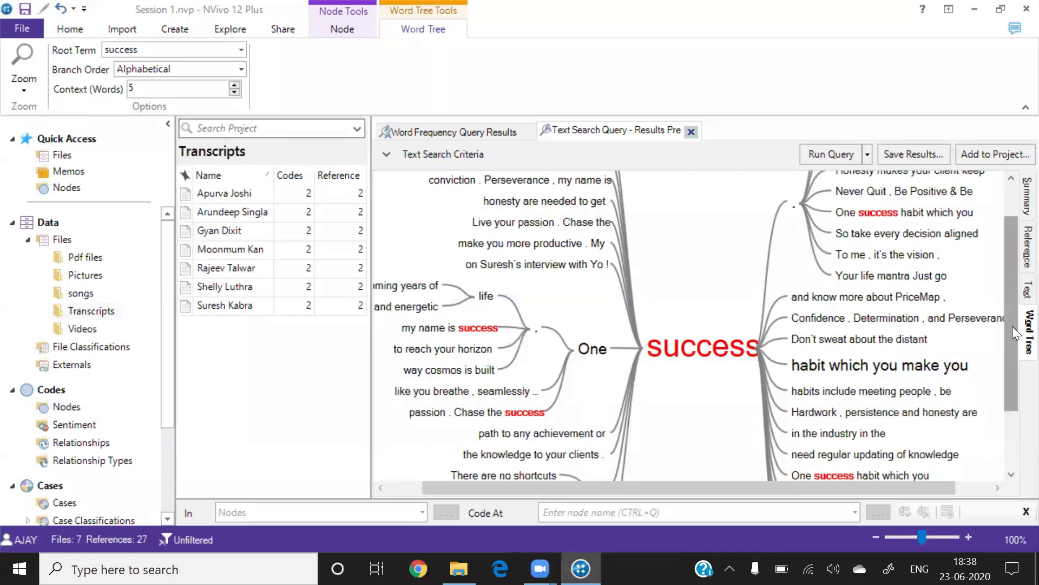
left_click_drag(1012, 309, 1004, 204)
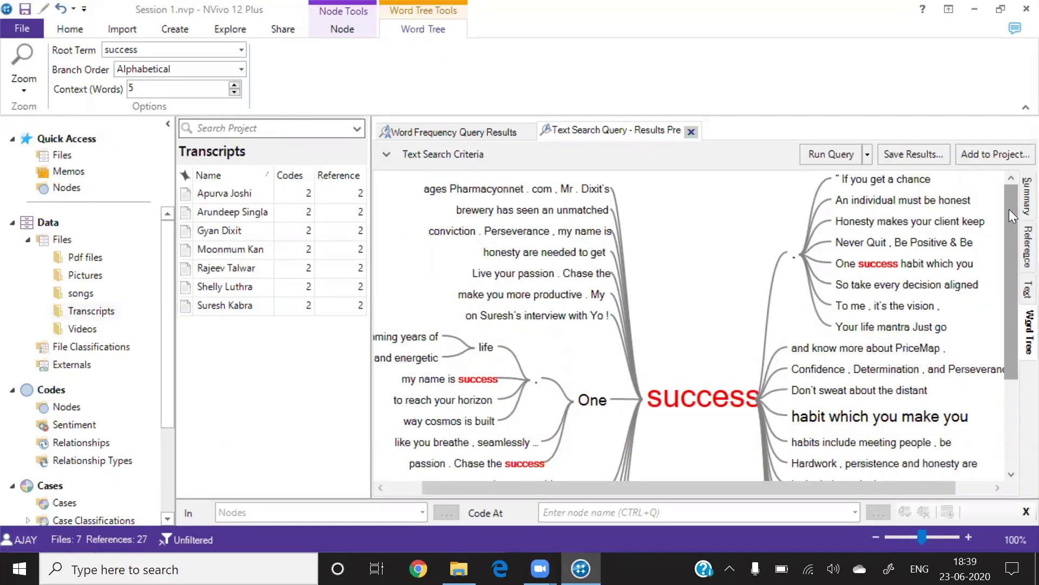
left_click_drag(1009, 209, 1008, 185)
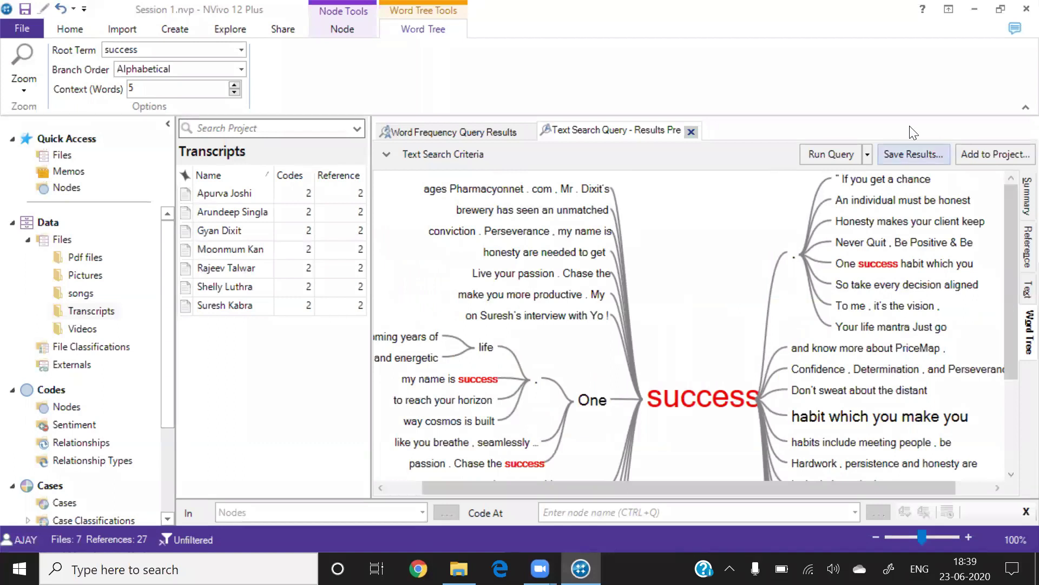
Step: Expand the search criteria again and extend the search text to "success AND habit" using the AND operator
left_click(387, 155)
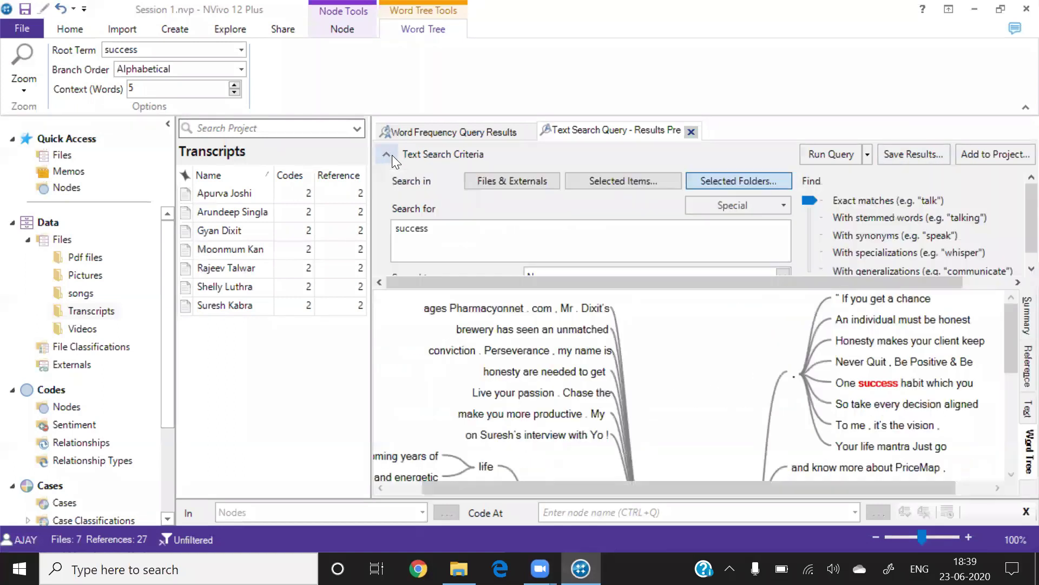
left_click(444, 232)
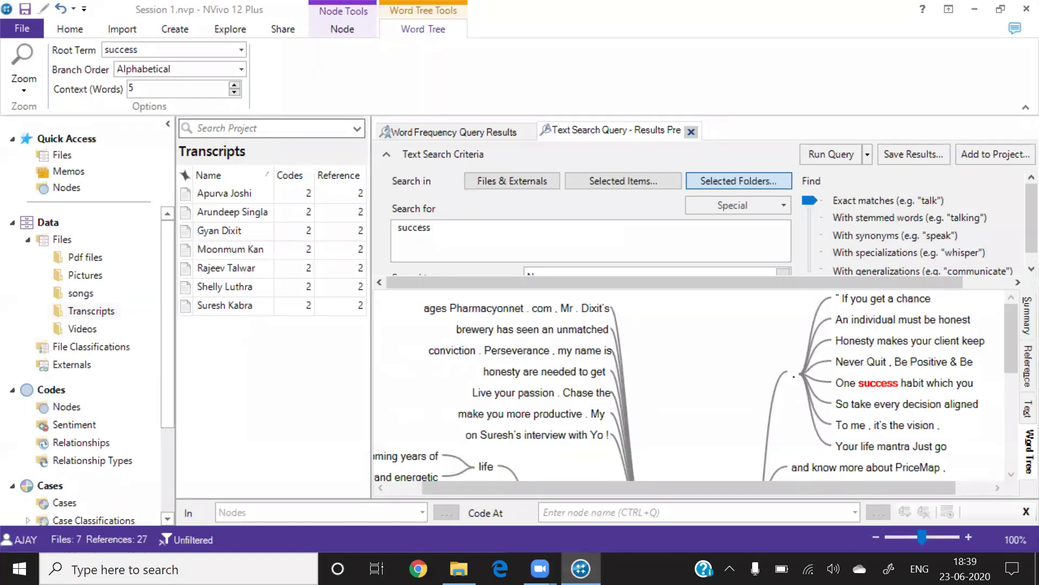
type("habit")
left_click(784, 207)
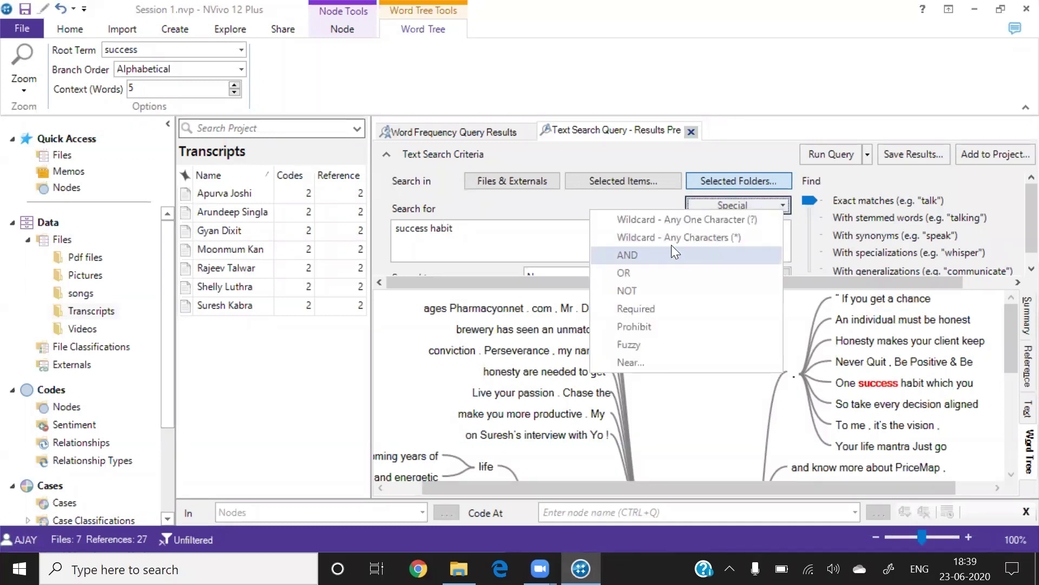
left_click(648, 252)
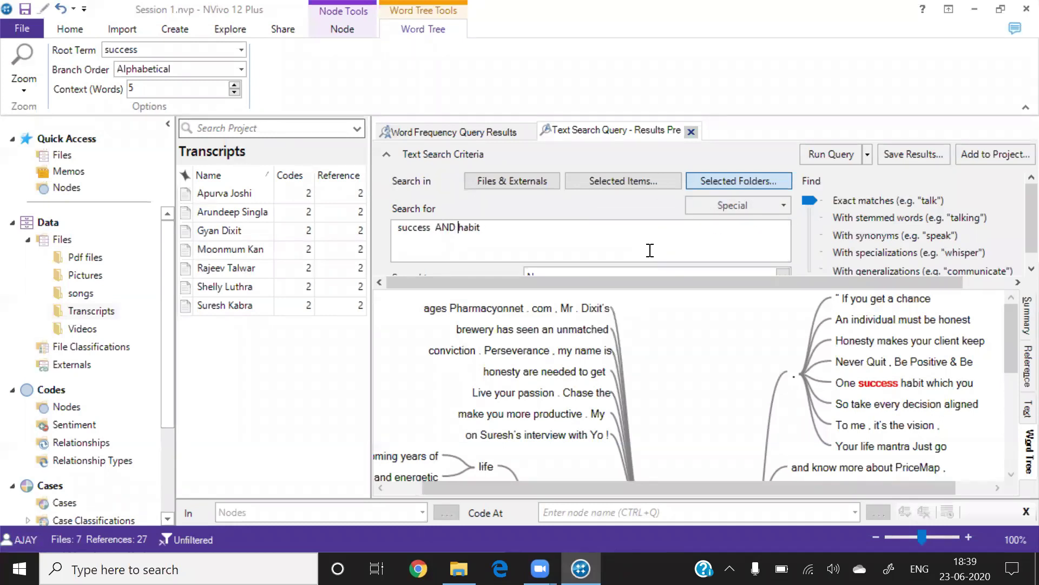
Step: Change the search text to "success OR habit", run the query and review the word tree
left_click(775, 204)
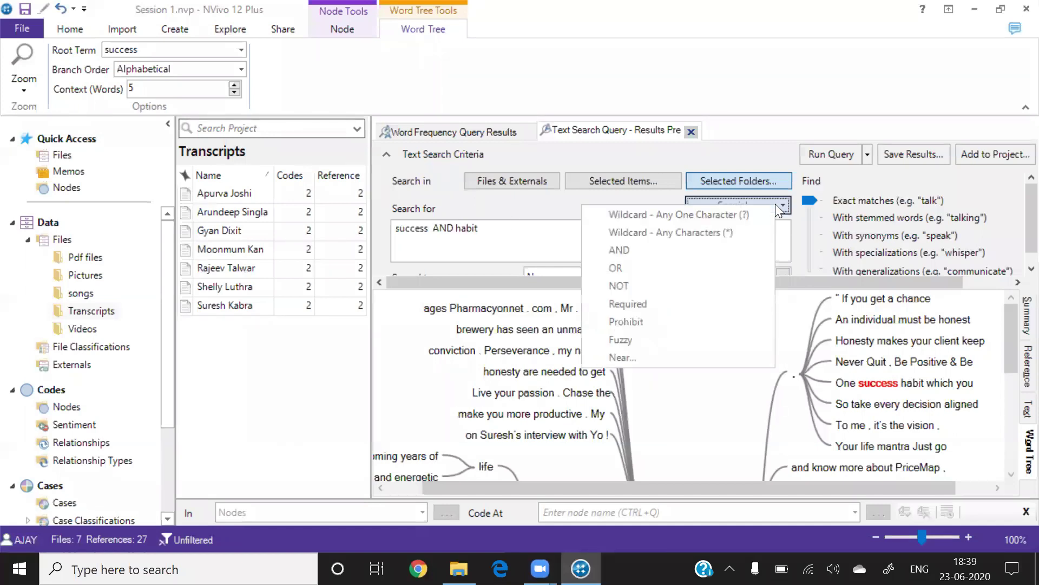
left_click(623, 268)
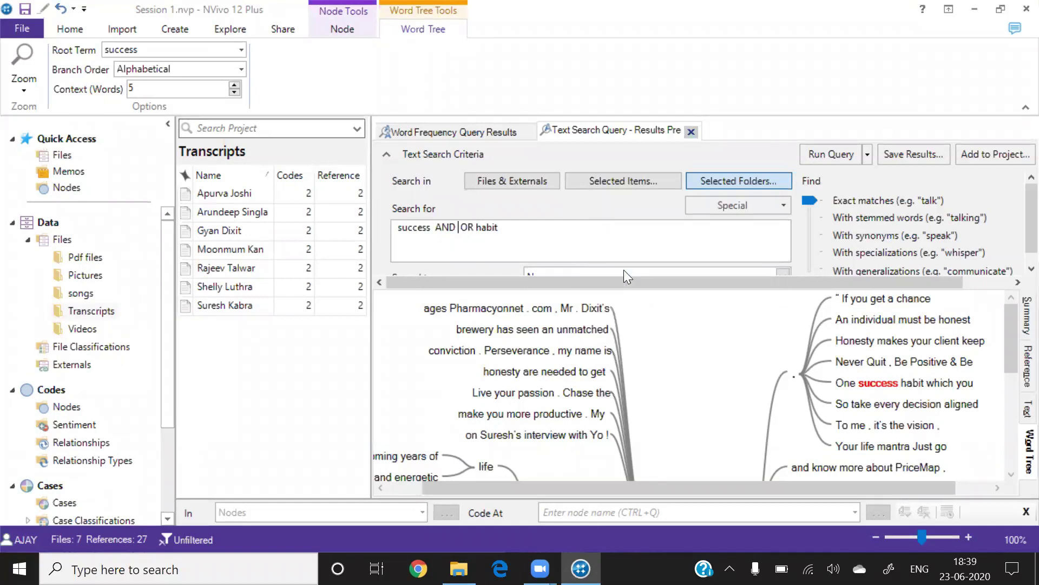
key("BackSpace")
key("BackSpace")
key("BackSpace")
key("BackSpace")
key("BackSpace")
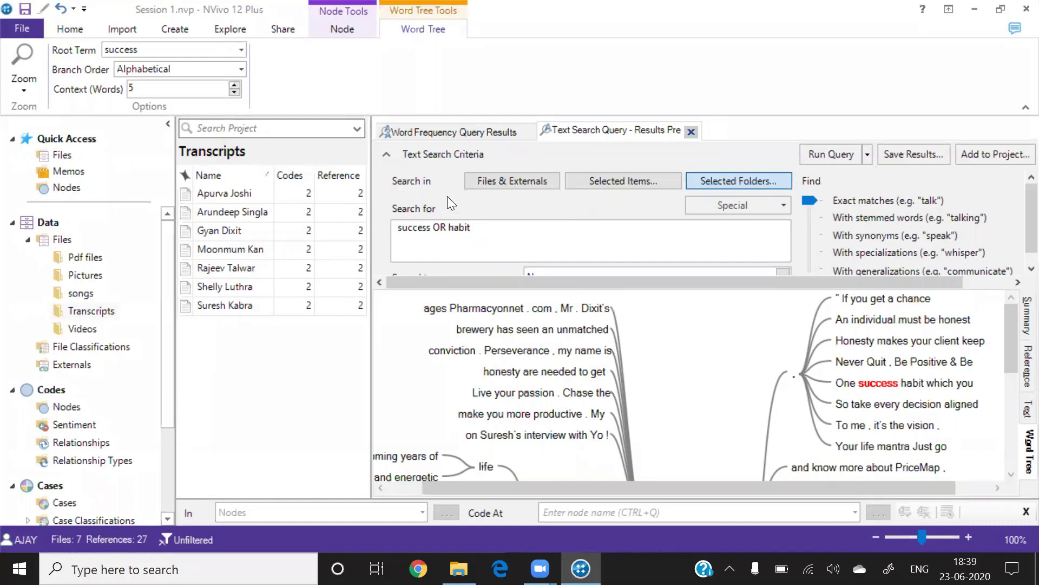
left_click(824, 157)
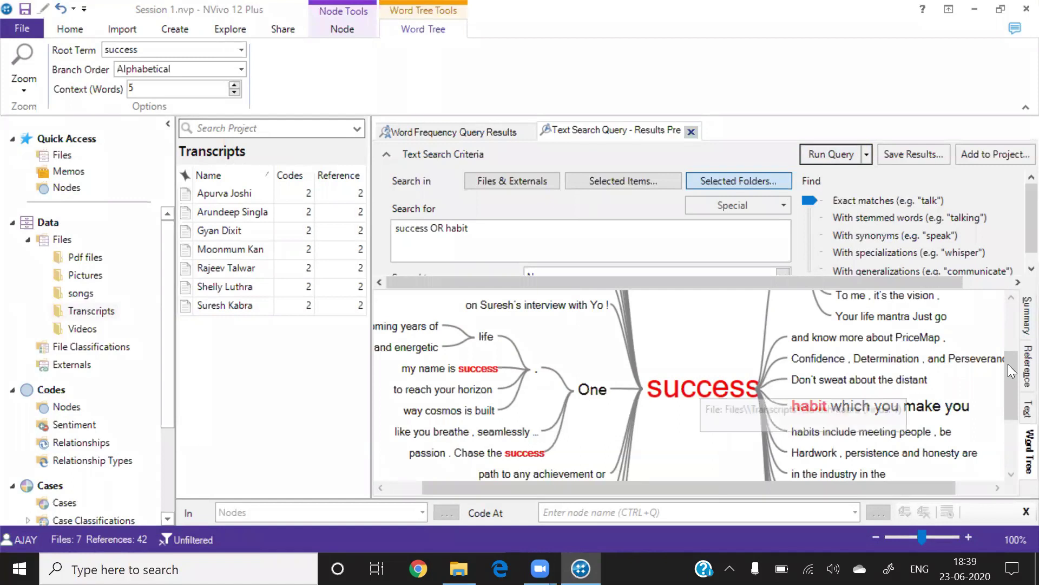
left_click_drag(1013, 370, 1012, 435)
scroll(1007, 346, "up", 2)
scroll(1005, 333, "up", 4)
Step: Change the search text to "success AND habit", run the query and review the word tree
left_click(446, 230)
key("BackSpace")
key("BackSpace")
type("A")
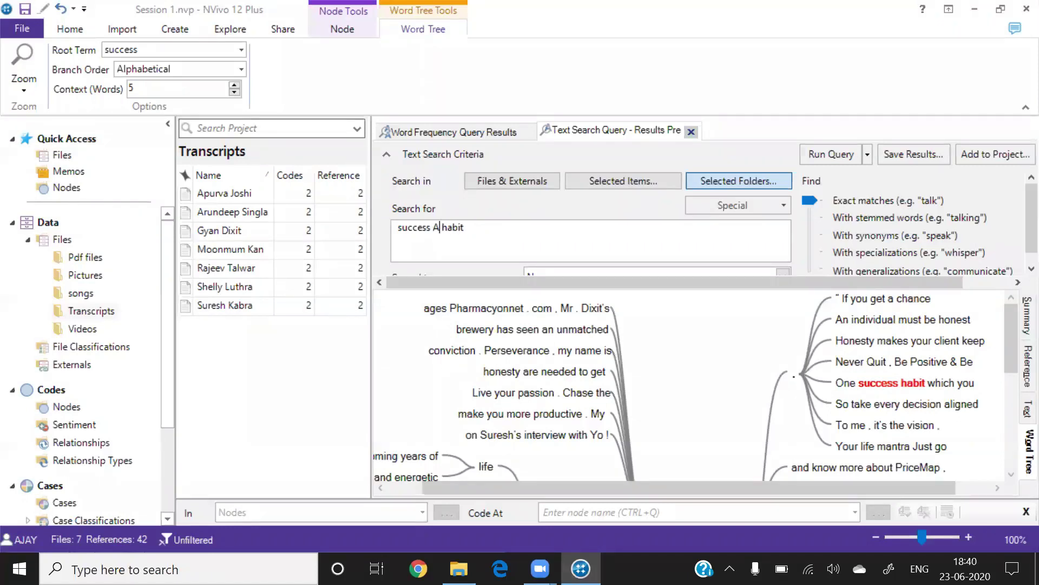
type("ND")
left_click(835, 155)
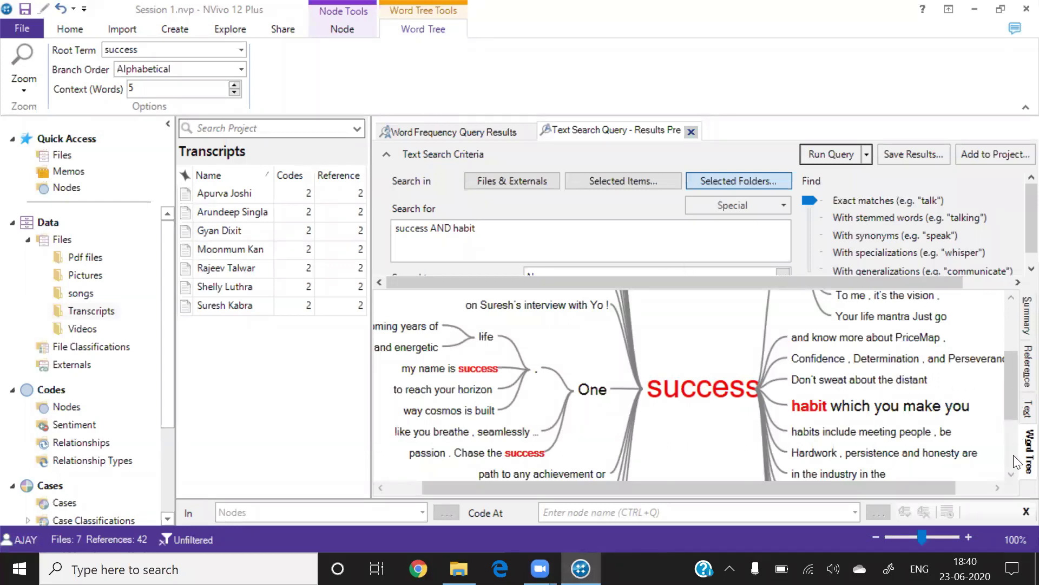
left_click_drag(1013, 412, 1012, 341)
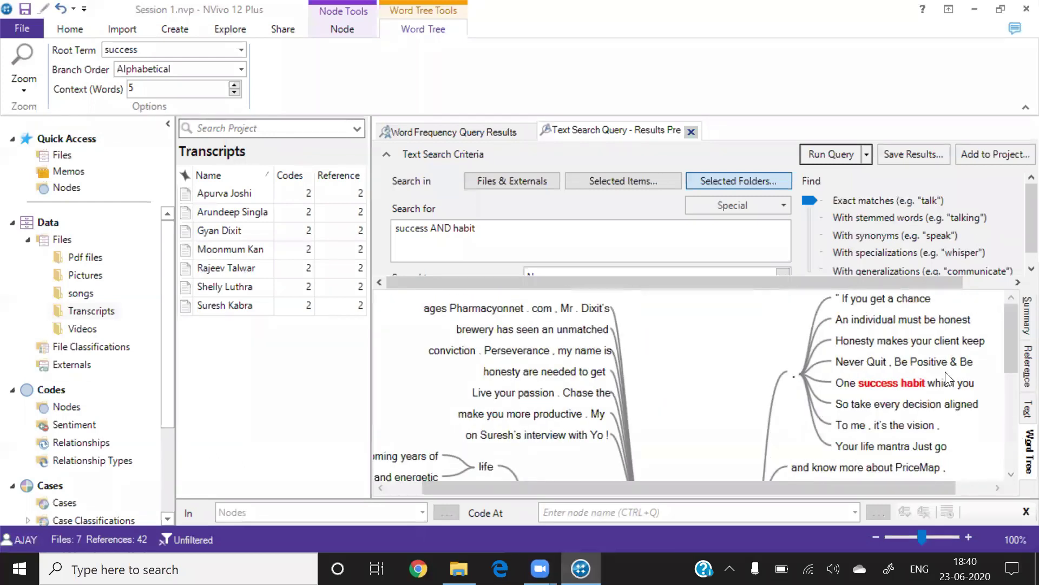
Step: Replace the AND operator with NOT so the search reads "success NOT habit", and run the query
left_click(780, 205)
left_click(446, 227)
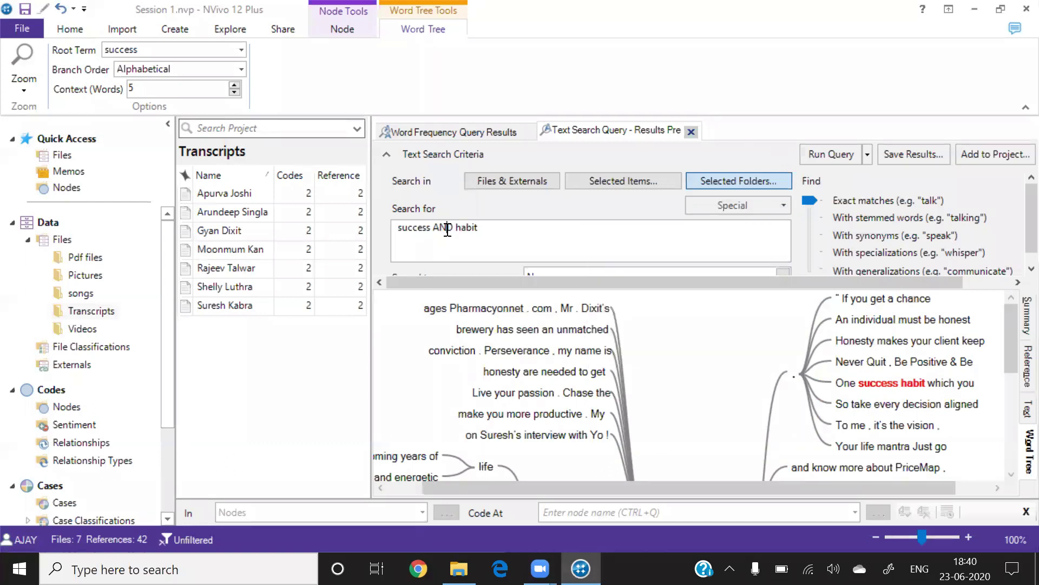
key("BackSpace")
key("BackSpace")
key("BackSpace")
key("BackSpace")
left_click(764, 204)
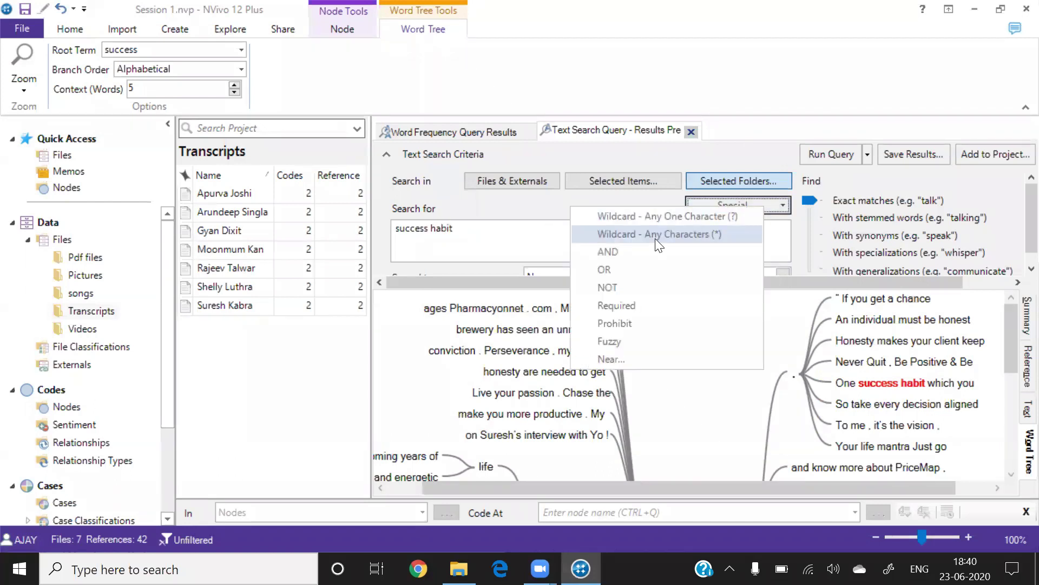
left_click(632, 287)
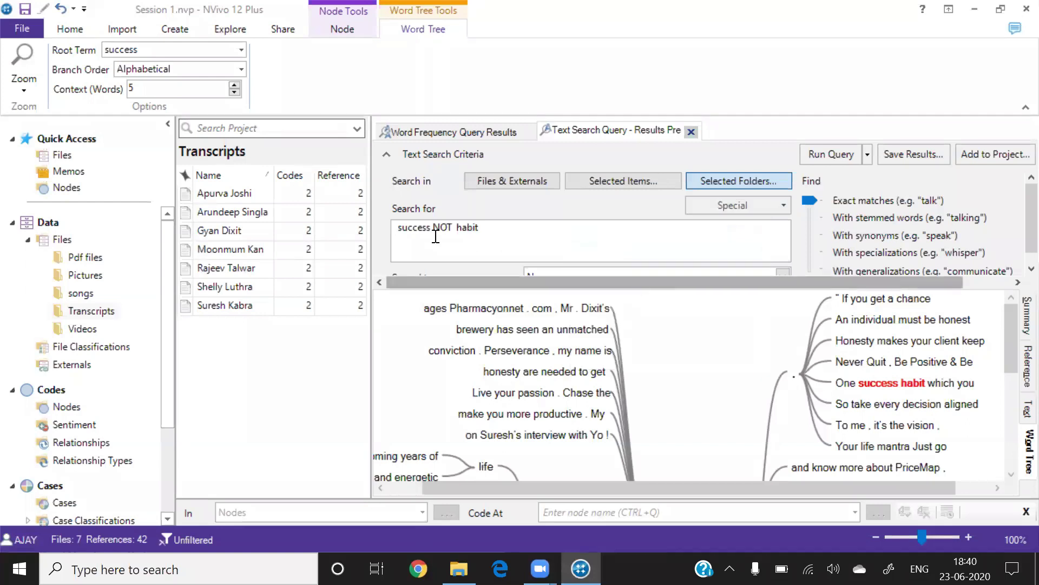
left_click(828, 162)
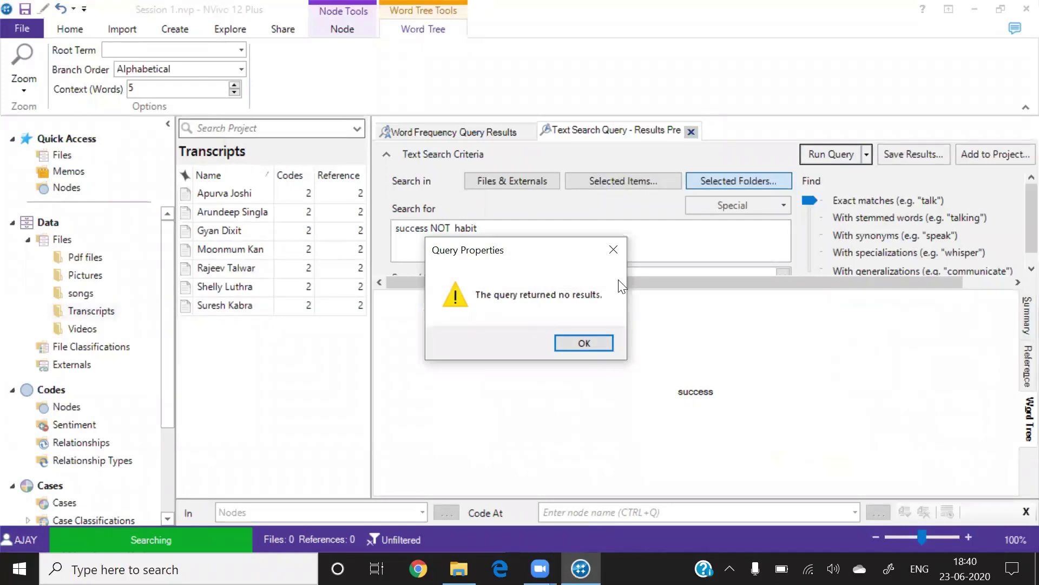
left_click(584, 343)
Step: Replace the NOT operator with AND so the search reads "success AND habit", run the query and review the word tree
left_click(456, 228)
key("BackSpace")
key("BackSpace")
key("BackSpace")
key("BackSpace")
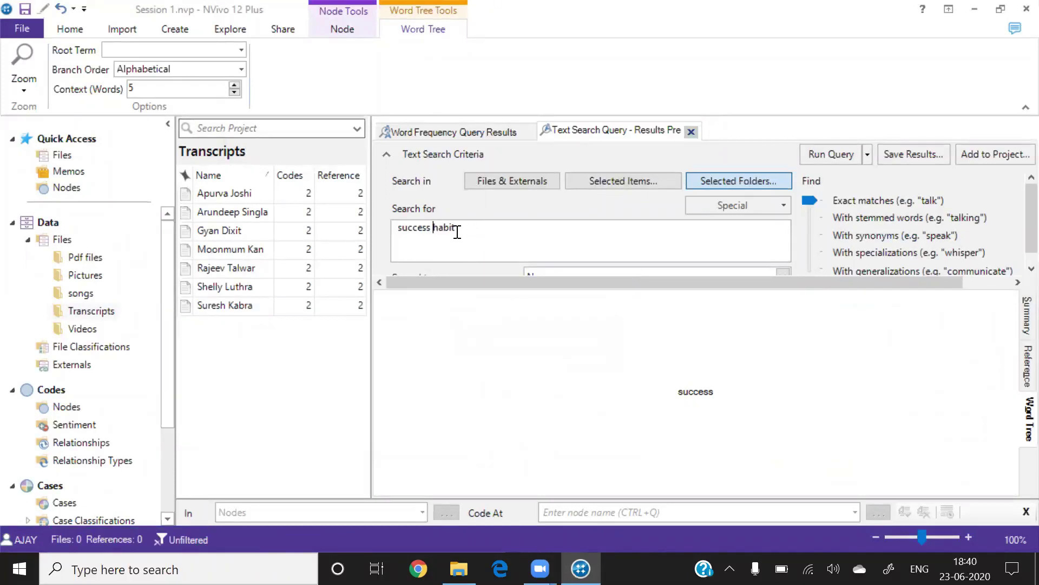
left_click(782, 204)
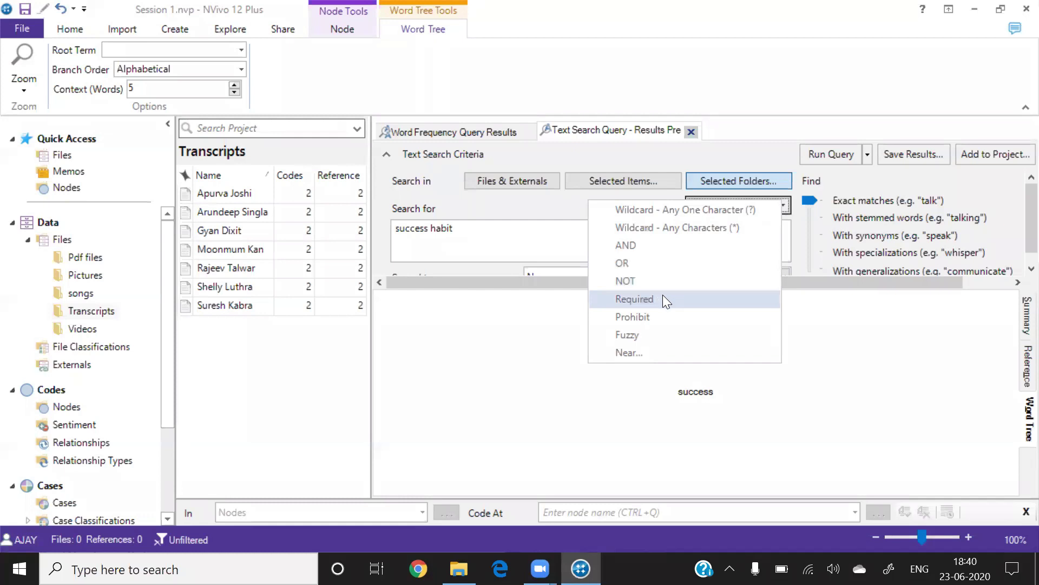
left_click(650, 245)
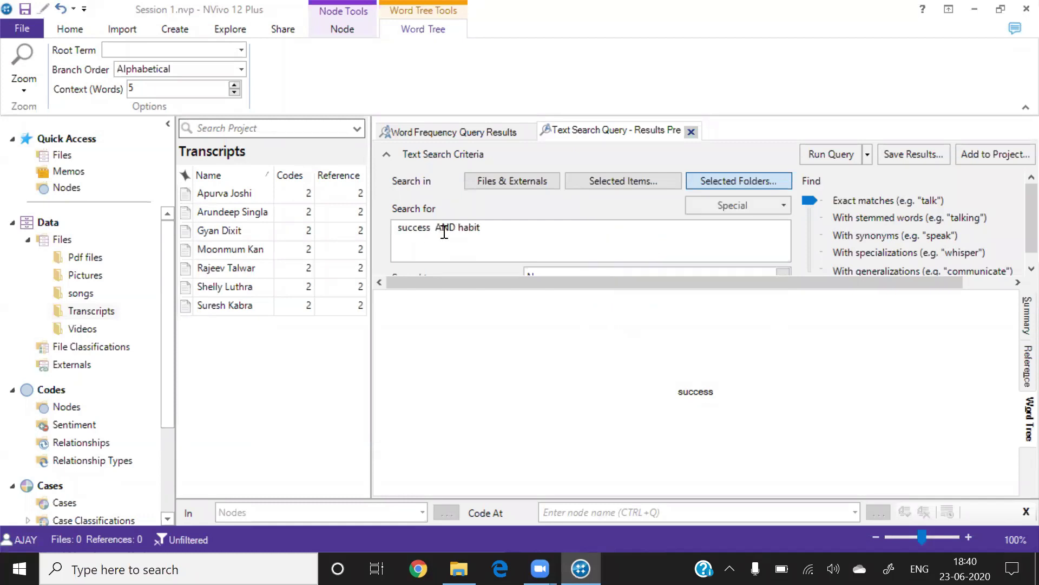
left_click(831, 154)
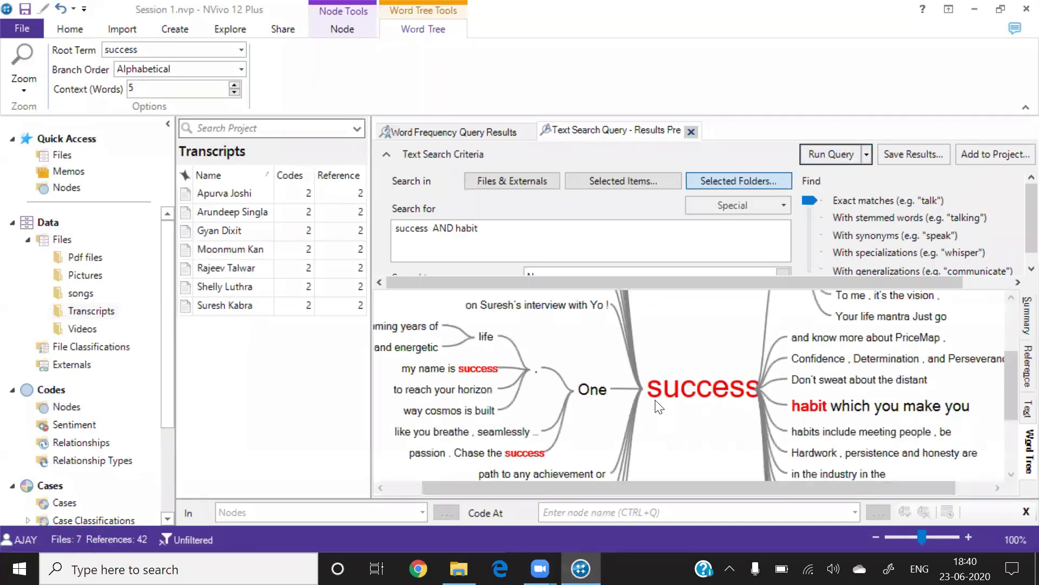
mouse_move(727, 373)
left_click_drag(1013, 385, 1007, 332)
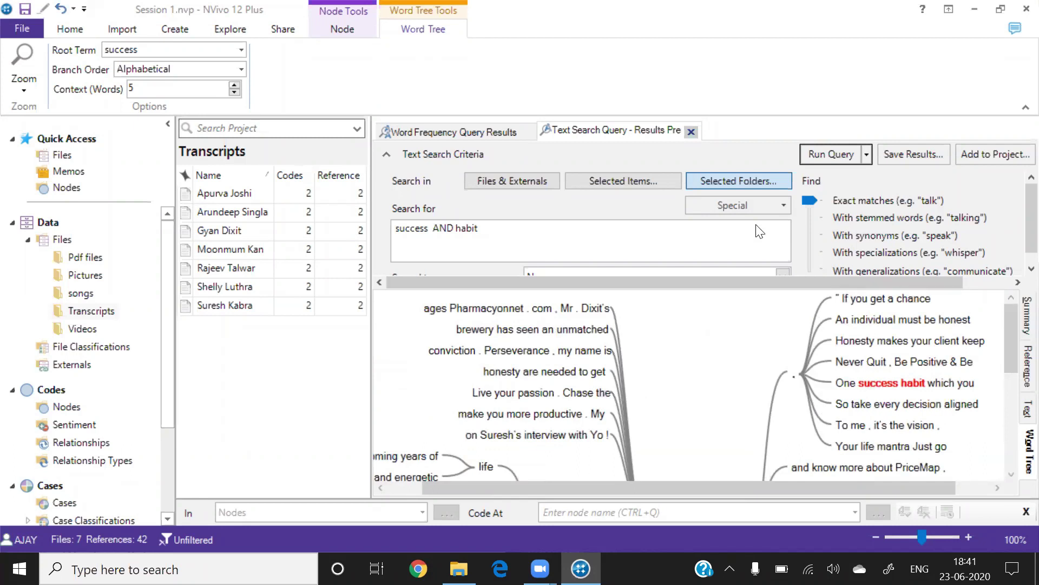
Step: Shorten the search text to "success" and view the existing query results as a summary and as references
left_click(481, 227)
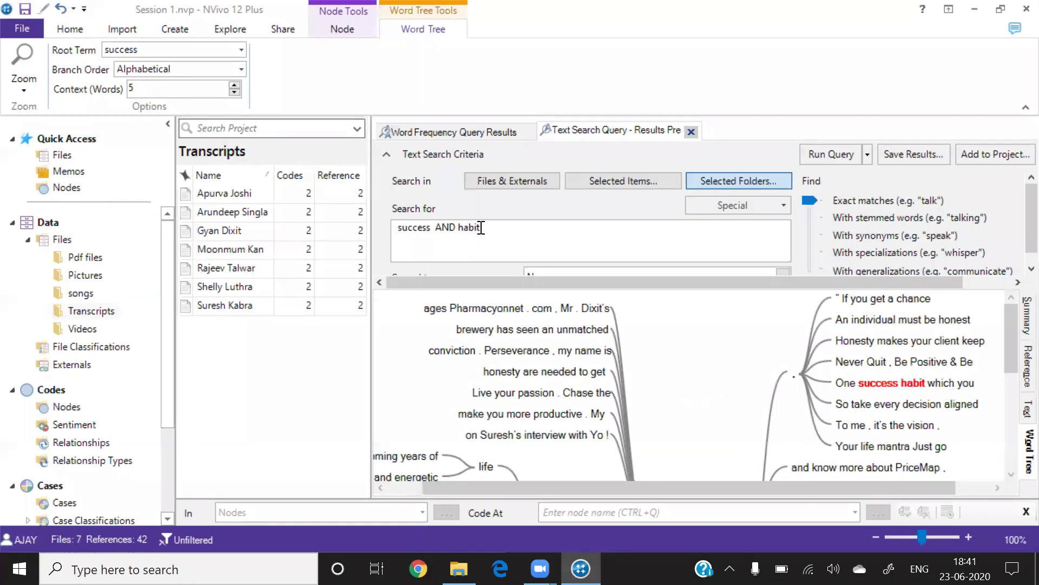
key("BackSpace")
key("BackSpace")
key("BackSpace")
key("BackSpace")
key("BackSpace")
key("BackSpace")
key("BackSpace")
key("BackSpace")
key("BackSpace")
left_click(1014, 314)
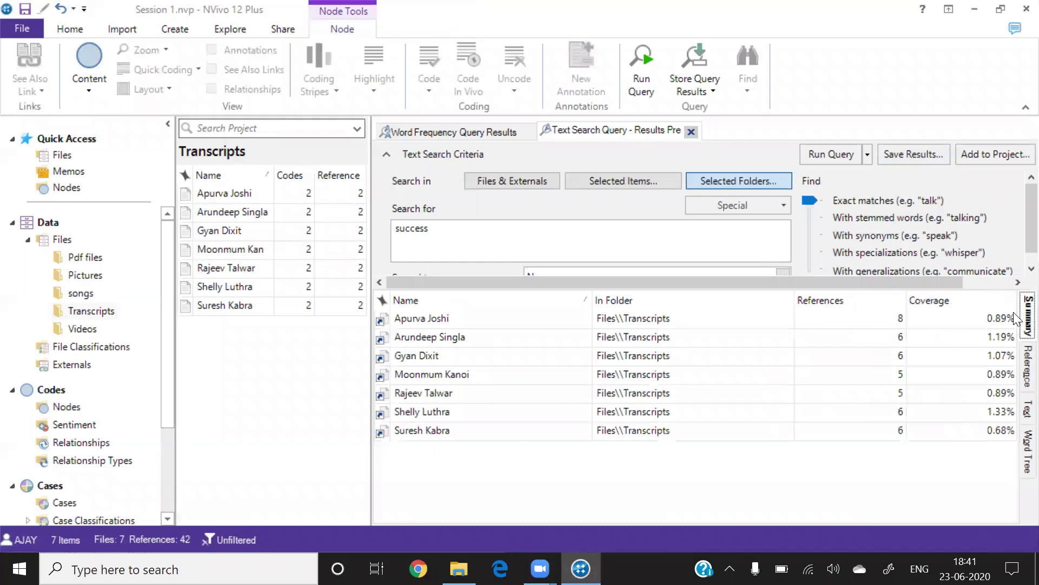
left_click(1015, 358)
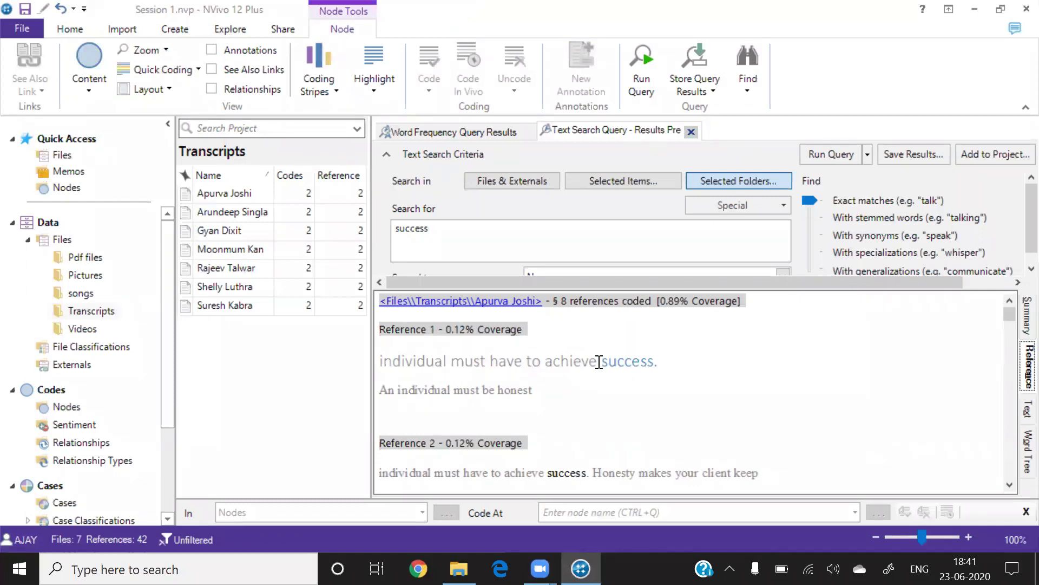
Step: Store the query results as a new code named "success" in the Query Results location
left_click(909, 153)
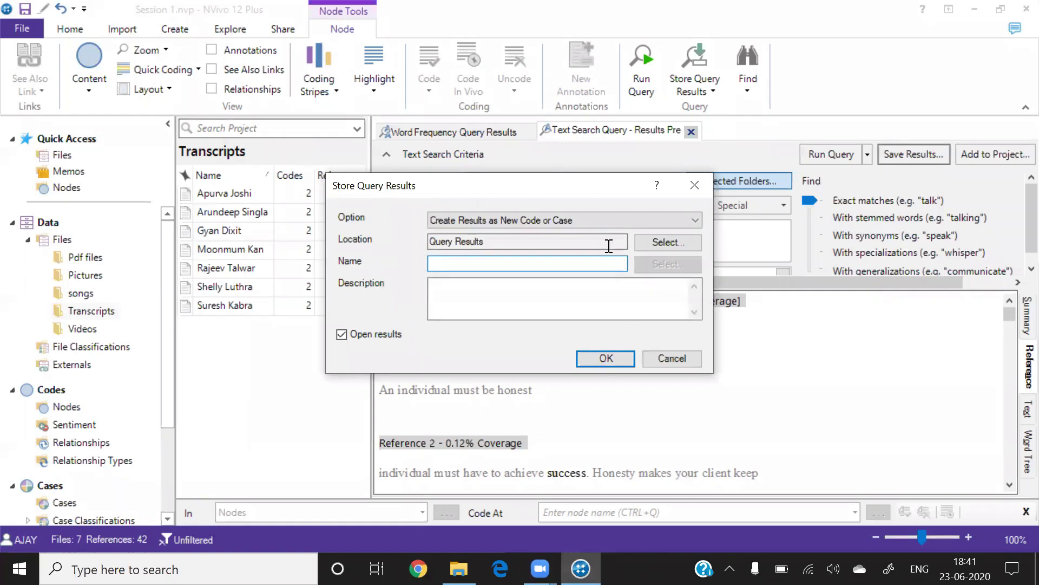
left_click(653, 243)
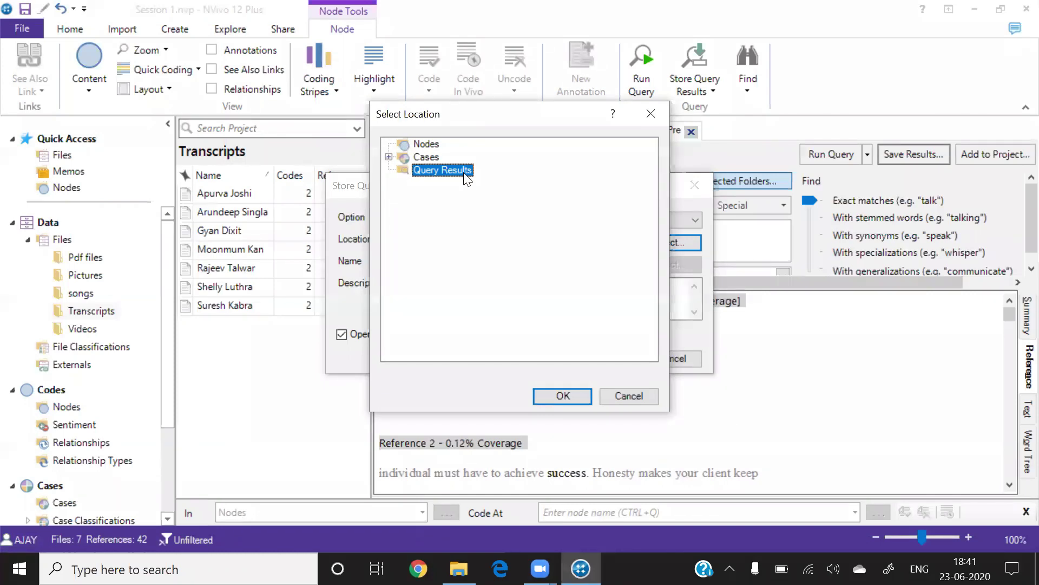
left_click(562, 396)
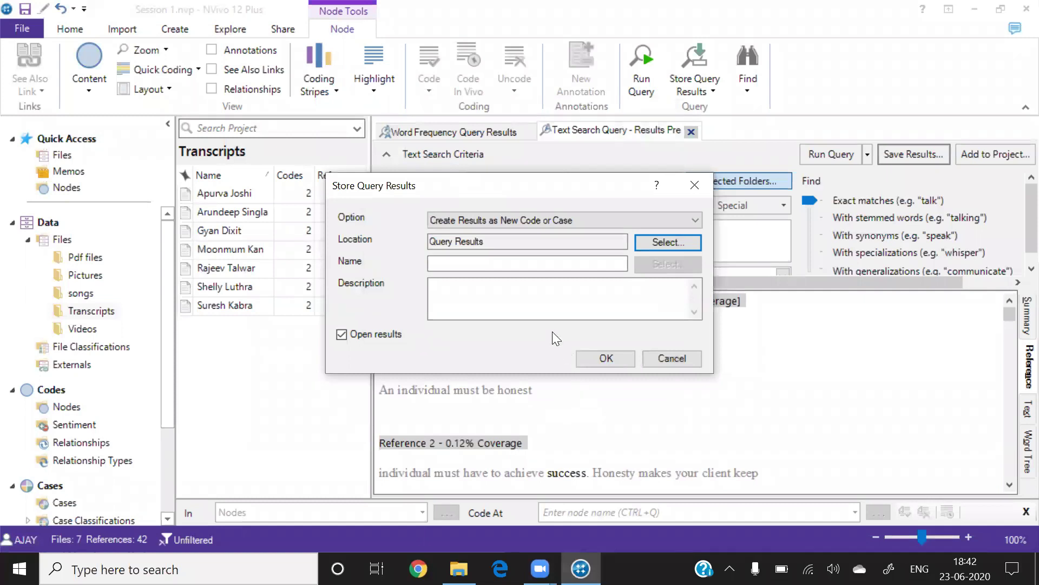
left_click(445, 260)
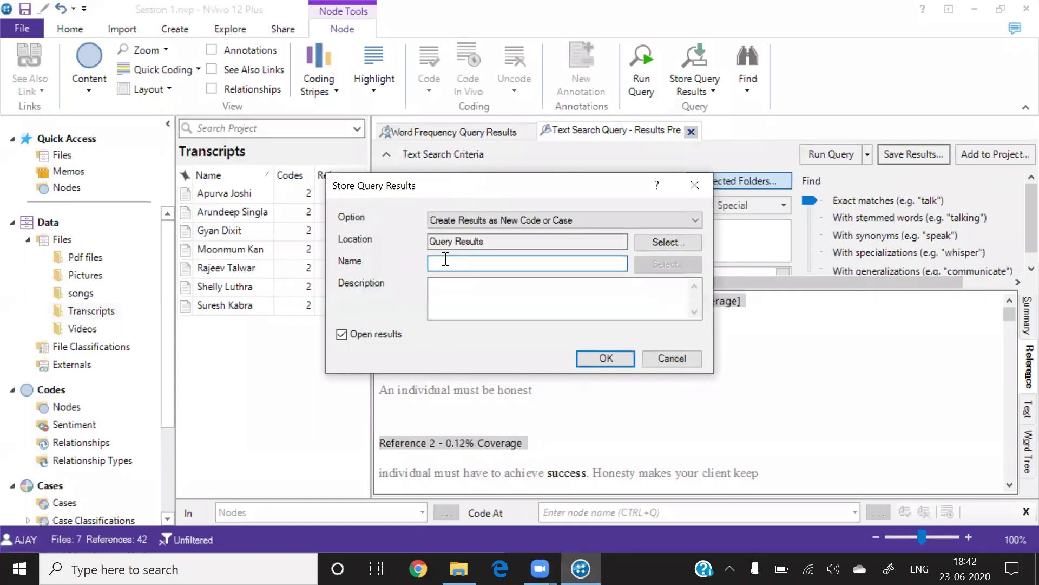
type("succees")
key("BackSpace")
type("ss")
left_click(607, 358)
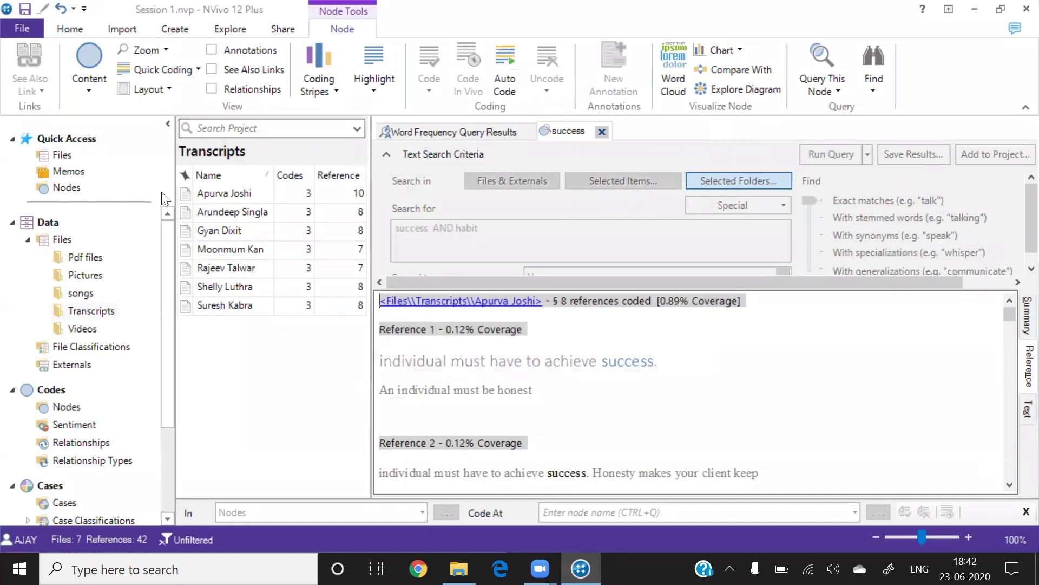
Step: Look through the project's Nodes, Memos and Files folders for the stored query result
left_click_drag(165, 237, 173, 325)
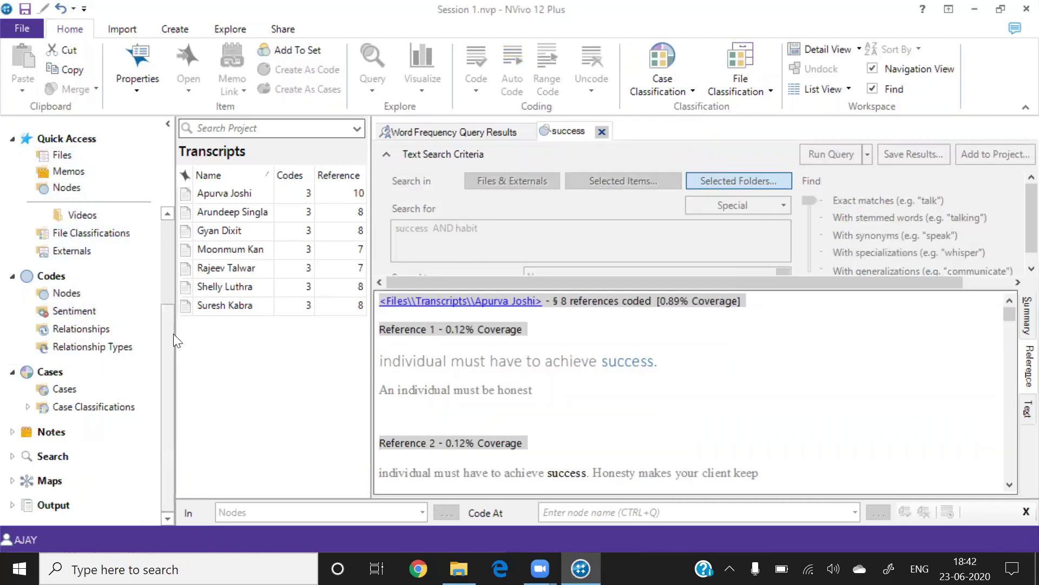
left_click_drag(167, 346, 158, 258)
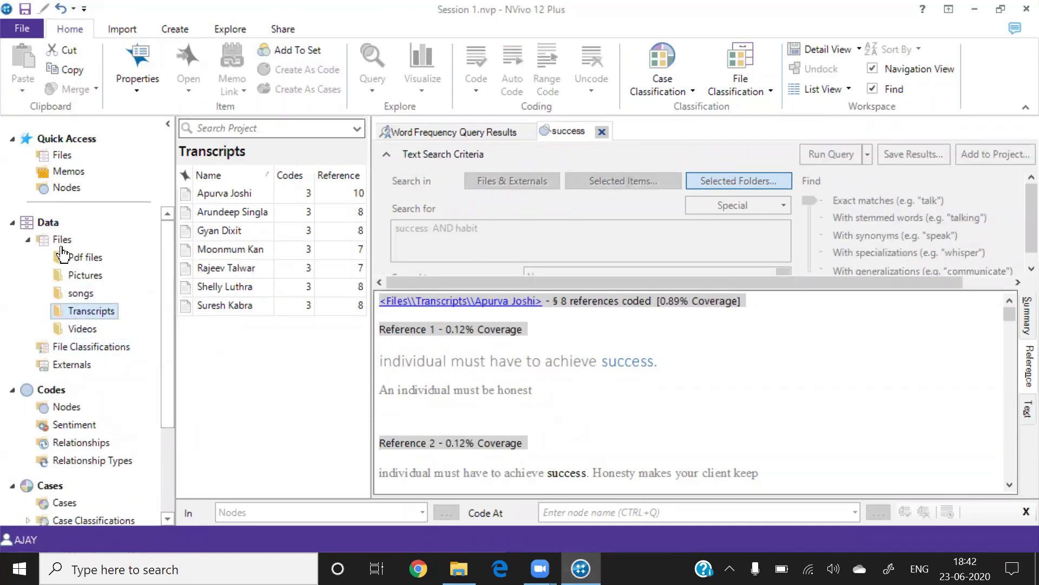
double_click(26, 227)
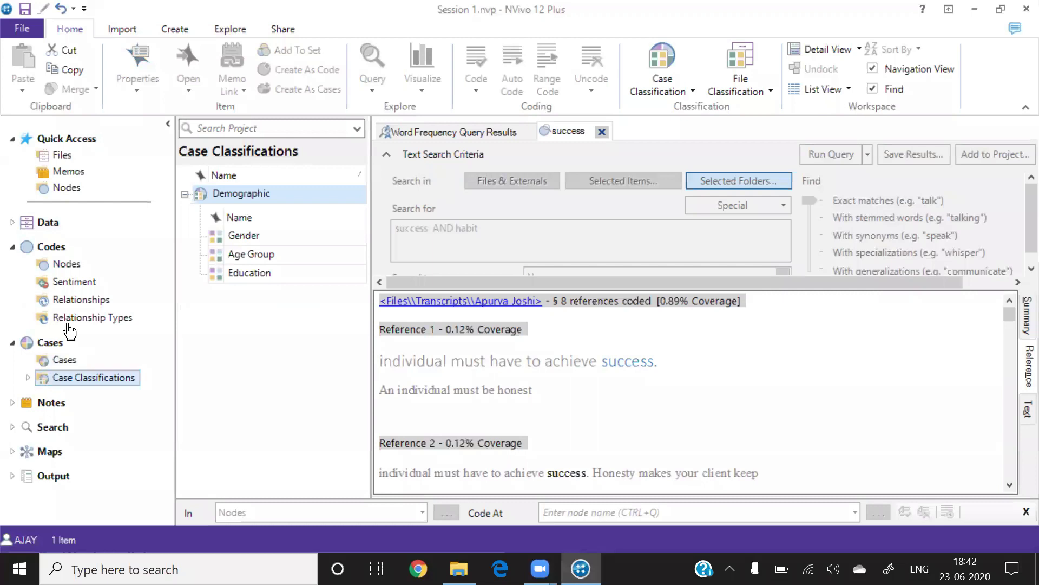
left_click(49, 190)
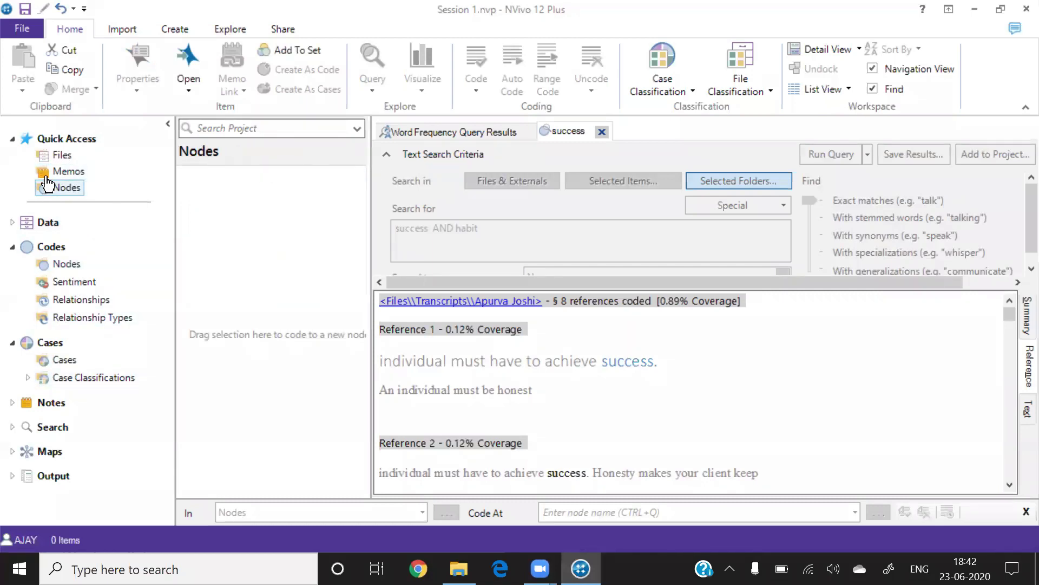
left_click(46, 171)
left_click(46, 158)
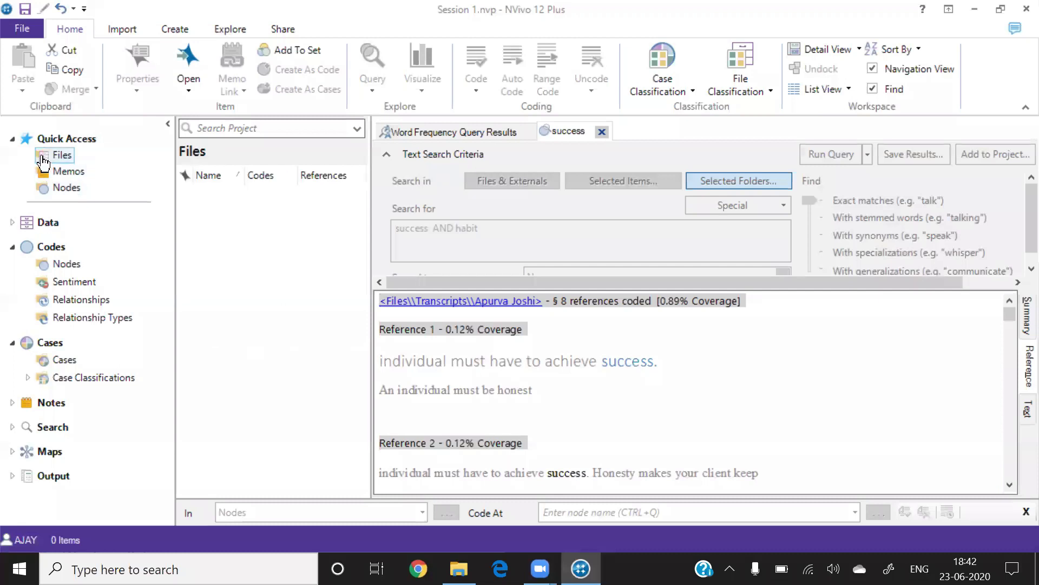
left_click(928, 332)
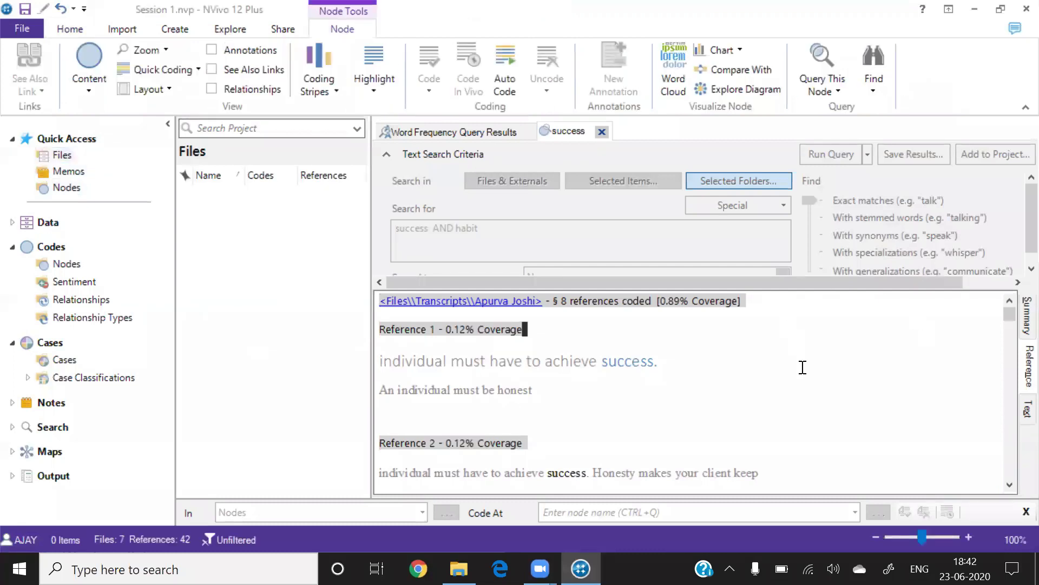
left_click(802, 367)
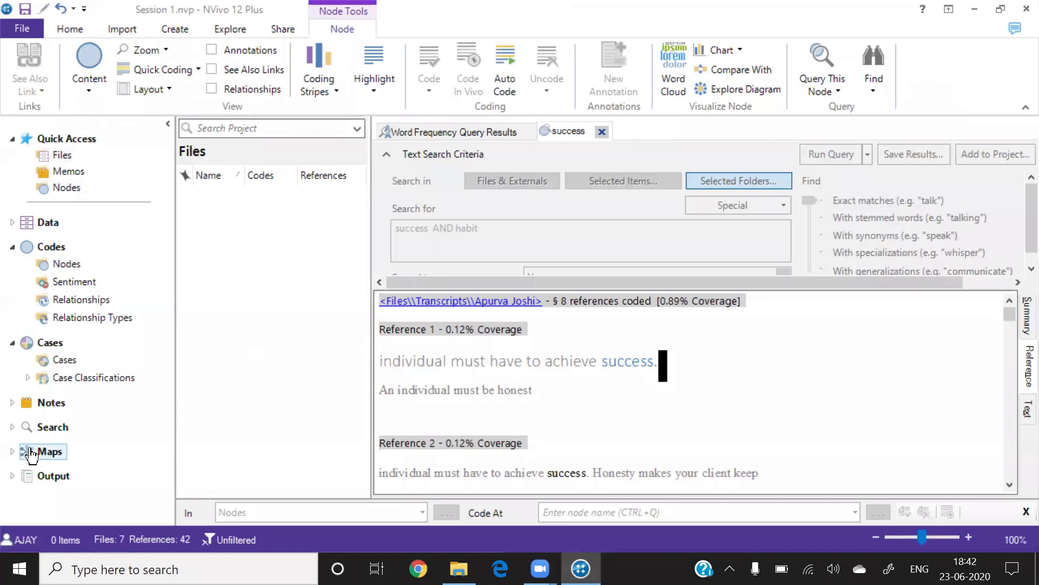
Step: Move the "success" result from Query Results into the Nodes folder by cutting and pasting it
left_click(48, 426)
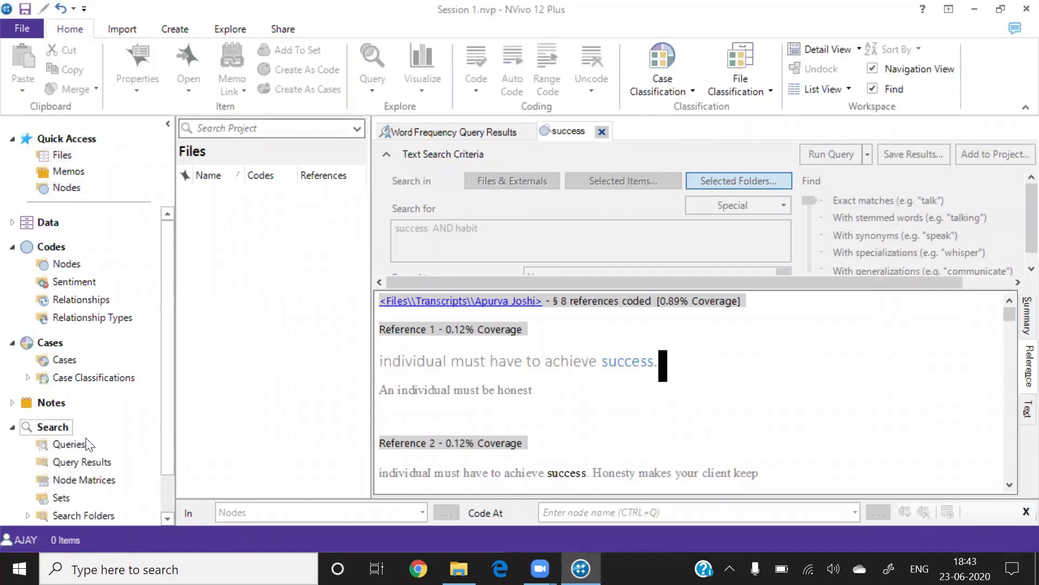
left_click(56, 463)
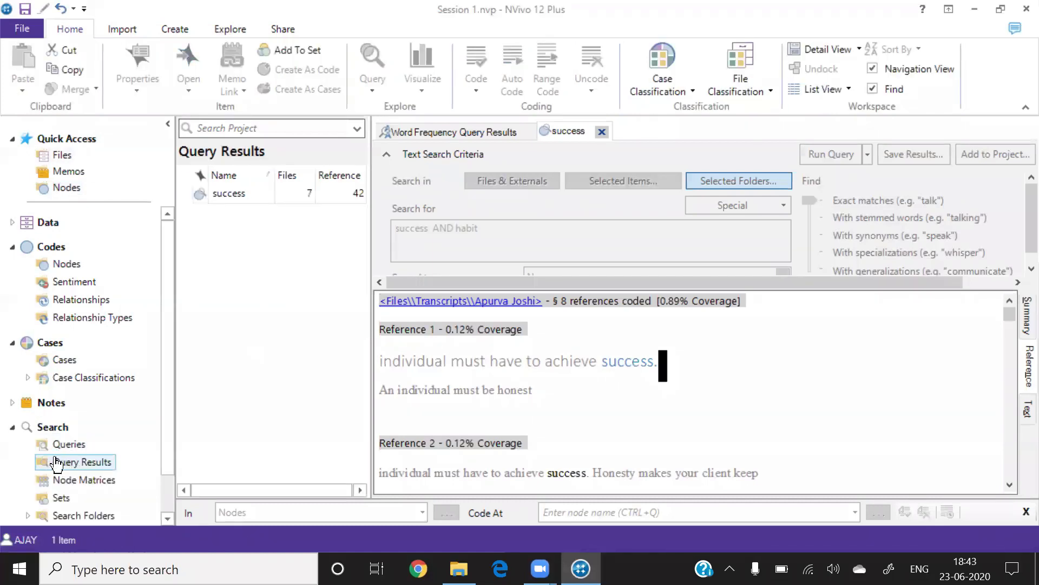
left_click(229, 198)
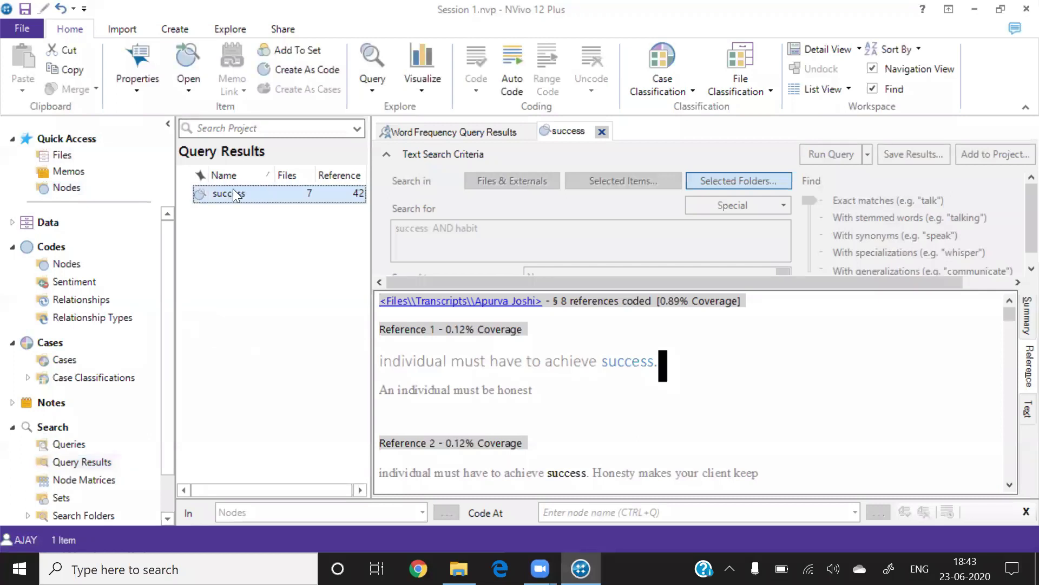
right_click(232, 200)
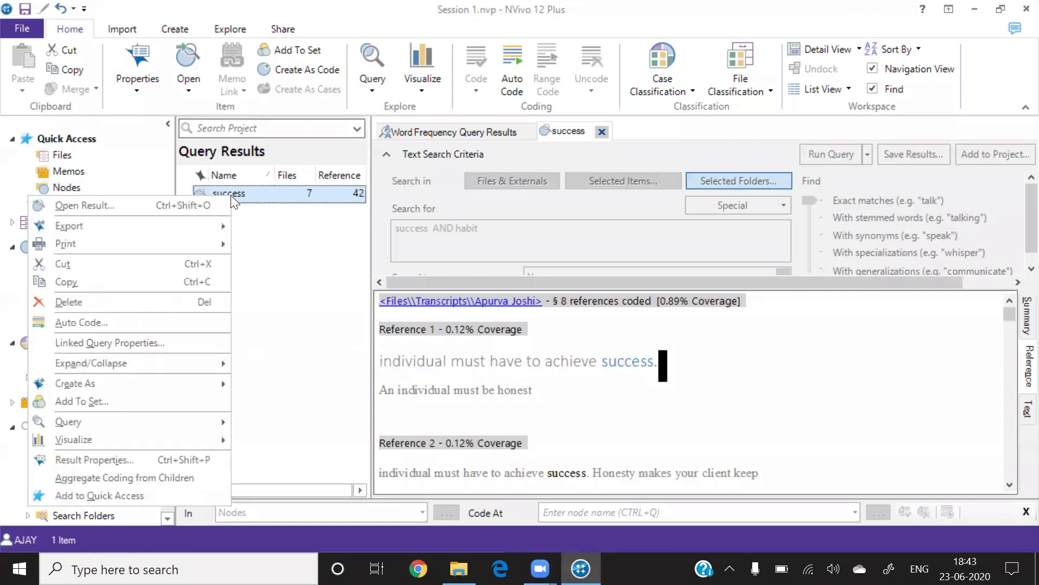
left_click(83, 264)
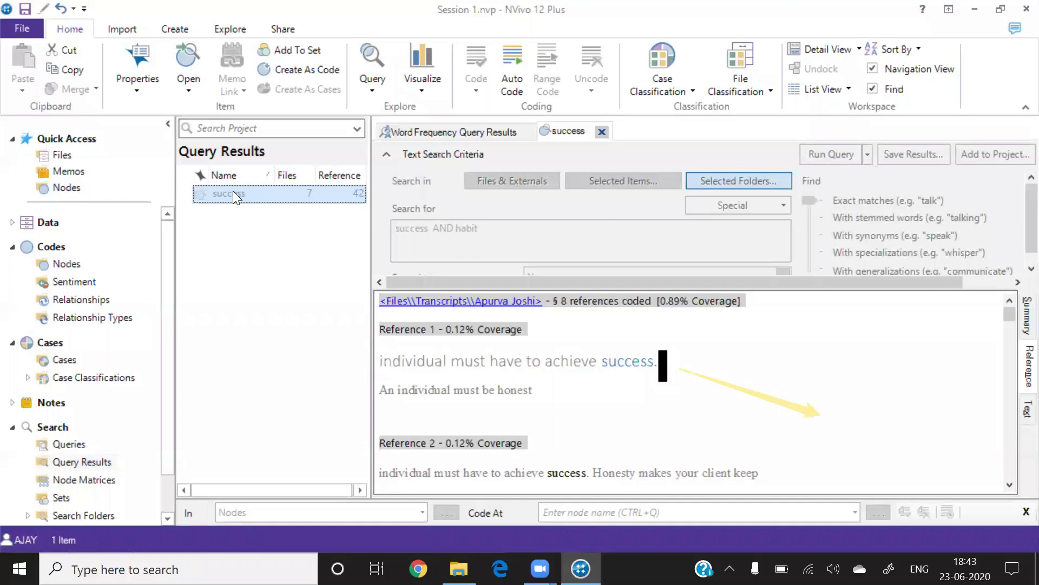
left_click(66, 264)
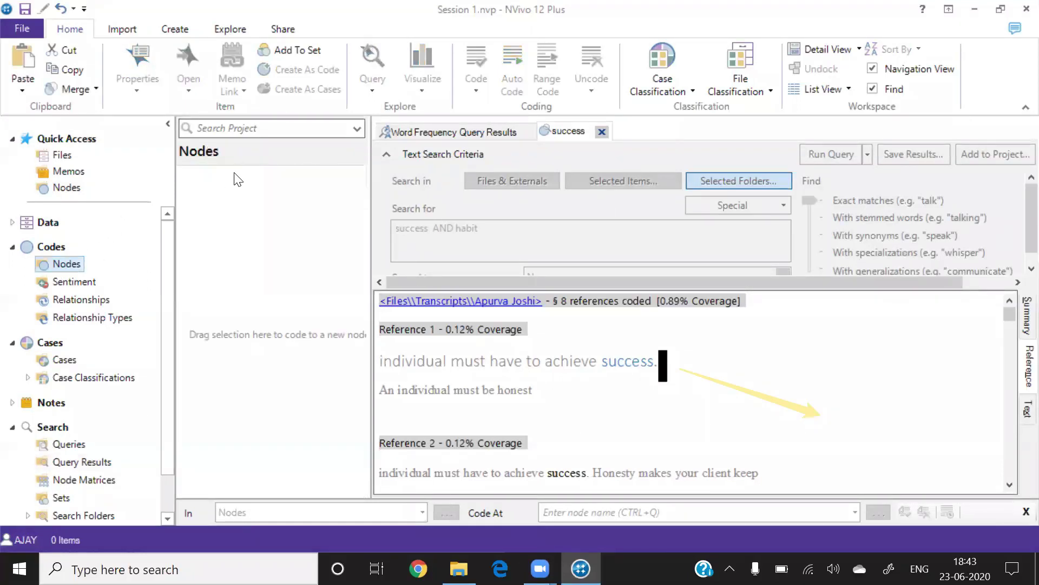
right_click(234, 173)
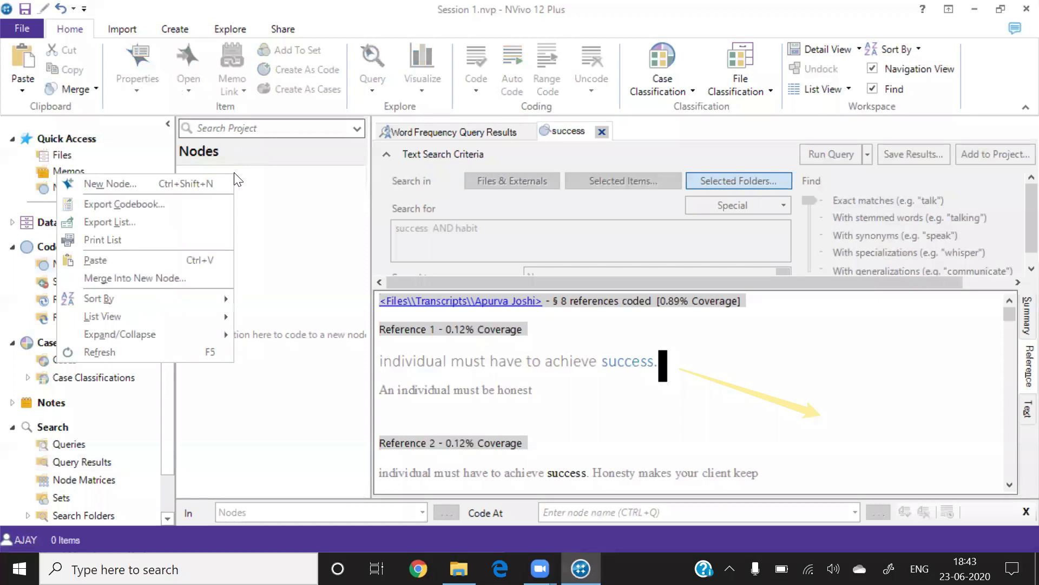
left_click(144, 260)
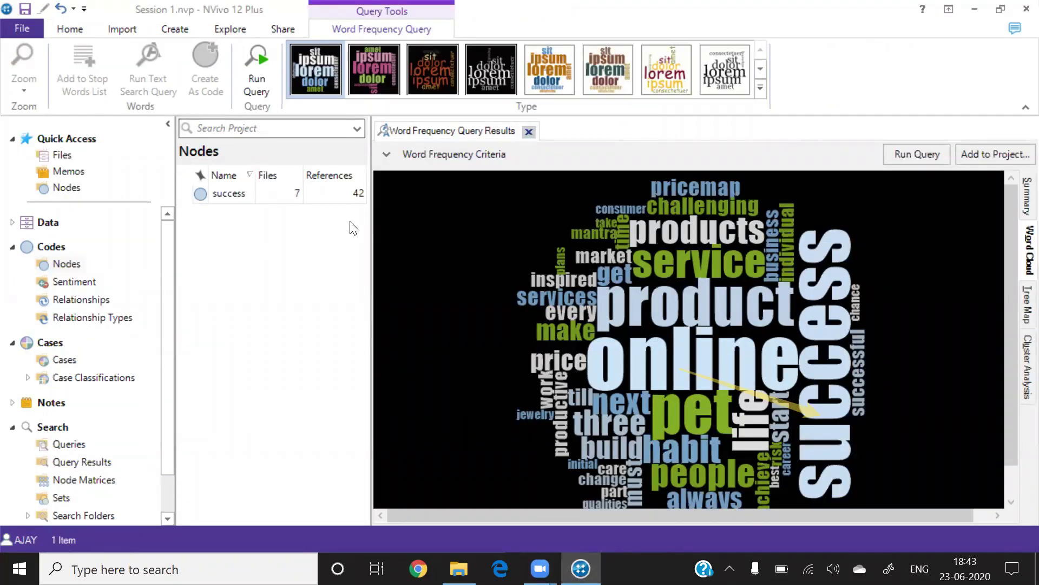
Step: Close the word frequency results, create an Explore Diagram for the "success" node and open one of its connected cases
left_click(529, 131)
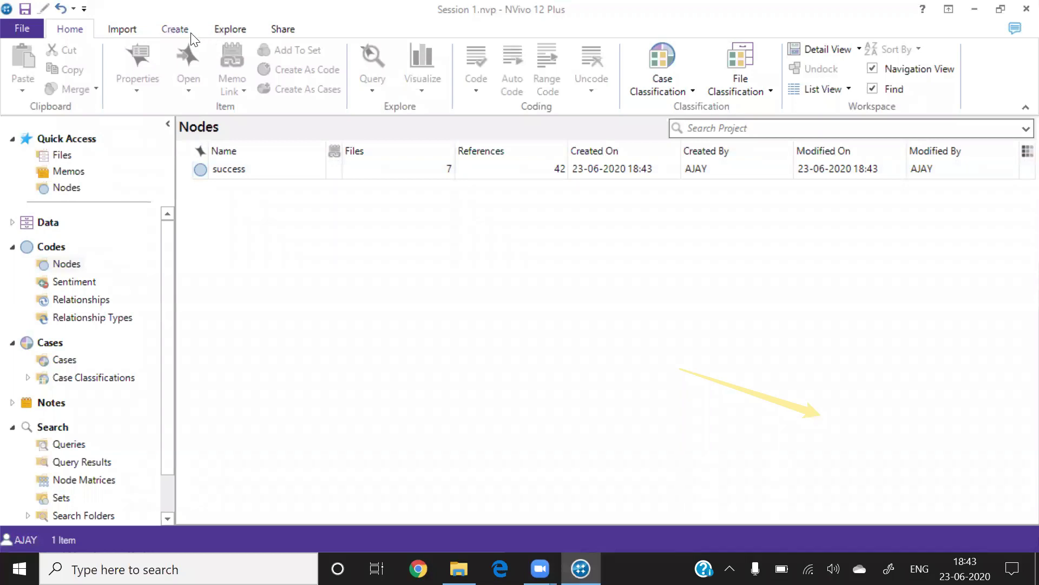
left_click(230, 29)
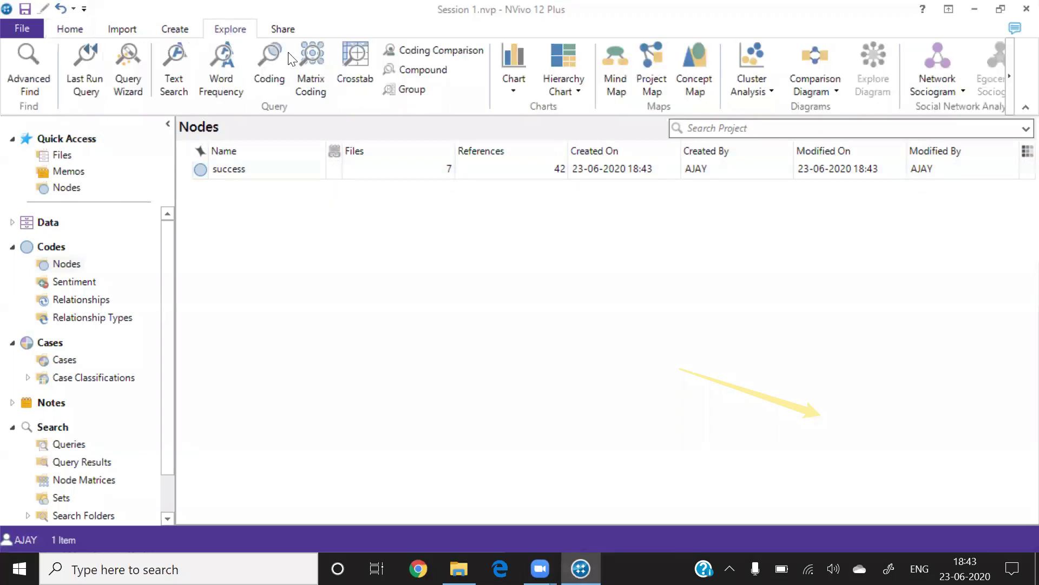
left_click(235, 170)
left_click(868, 60)
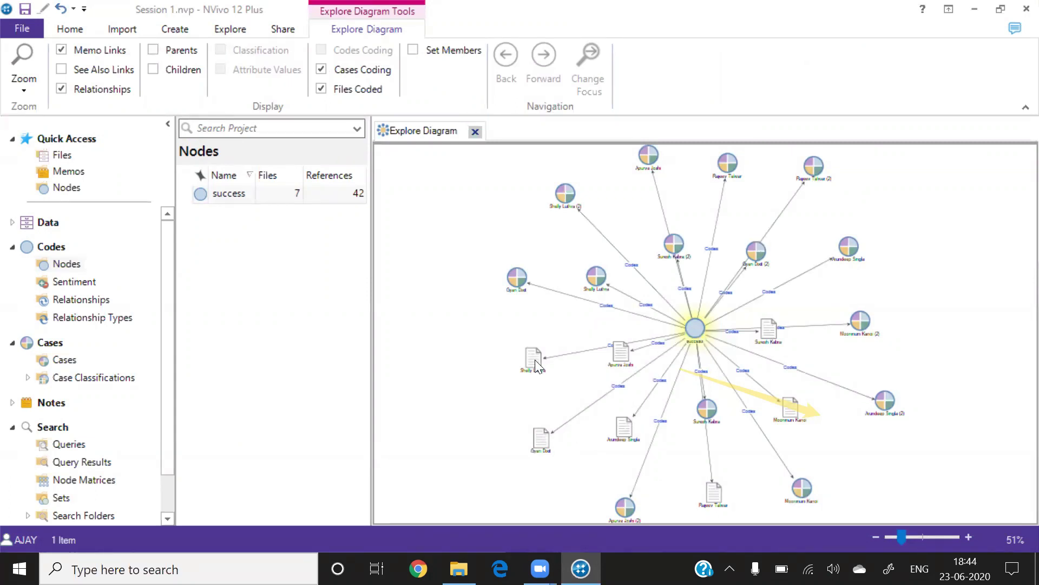
left_click(518, 276)
double_click(517, 279)
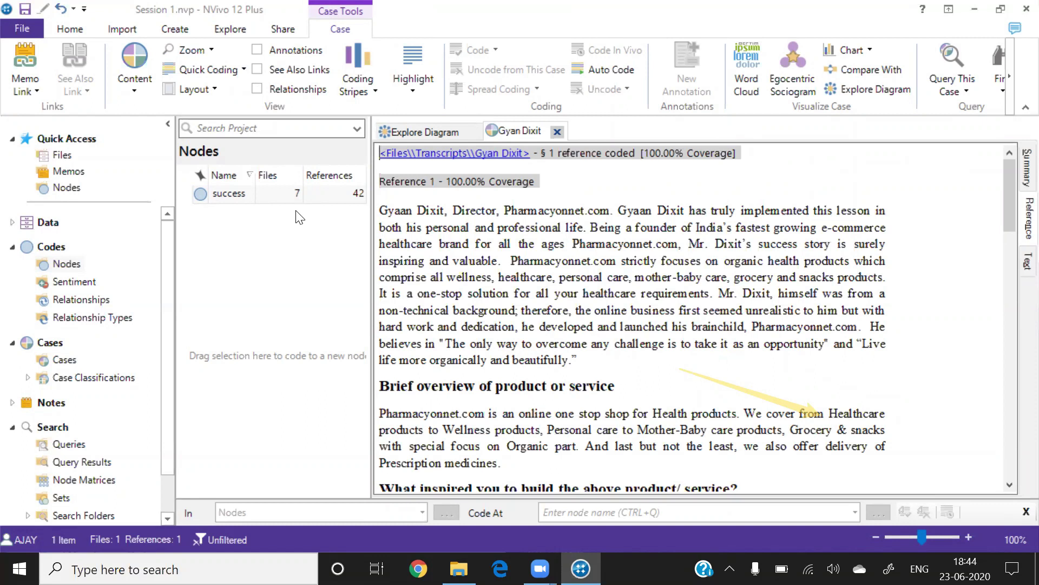
Step: Create a Crosstab query and add the "success" node as its code
left_click(237, 34)
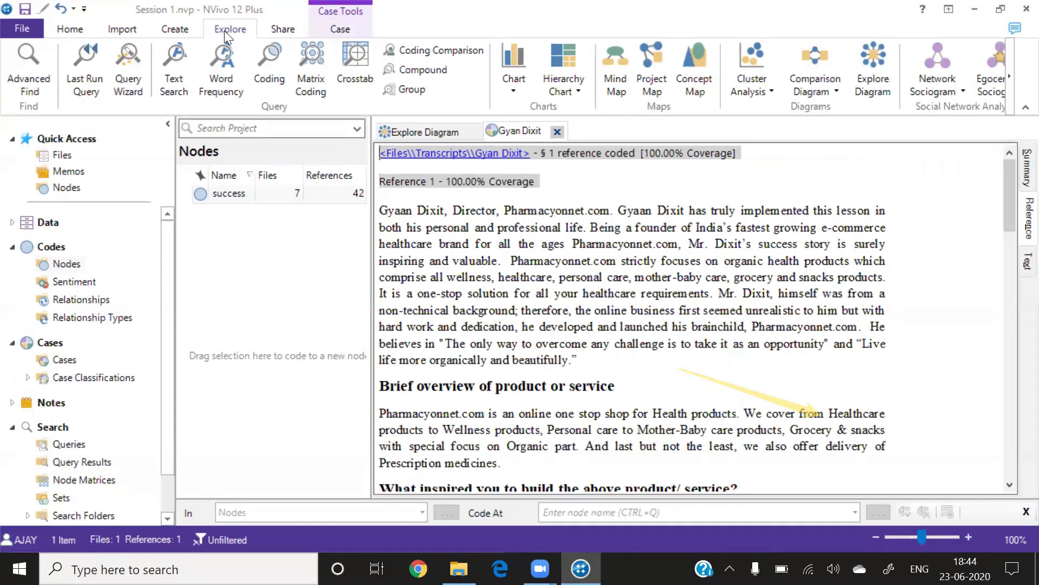
left_click(359, 62)
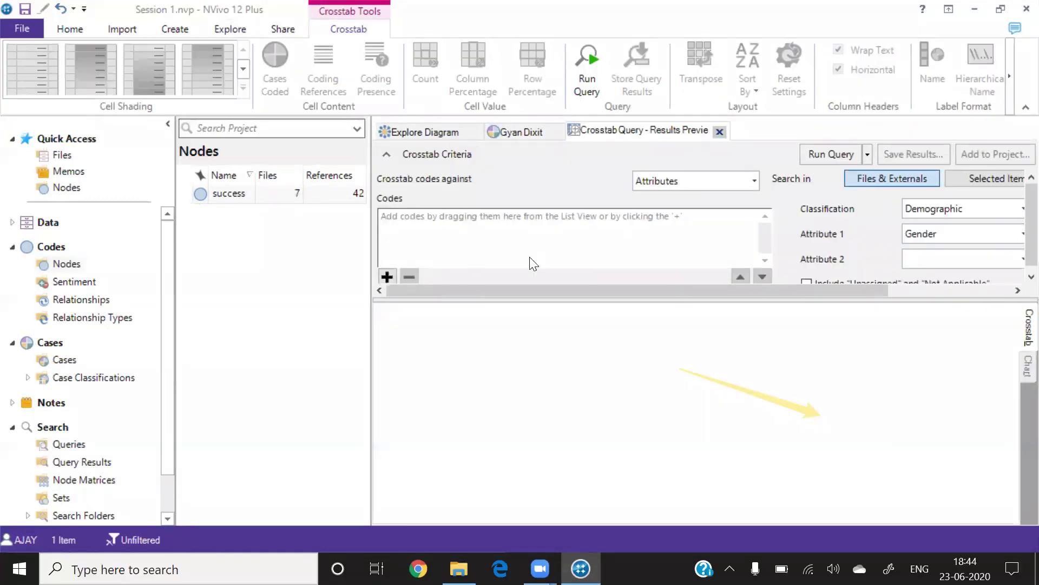
left_click(386, 277)
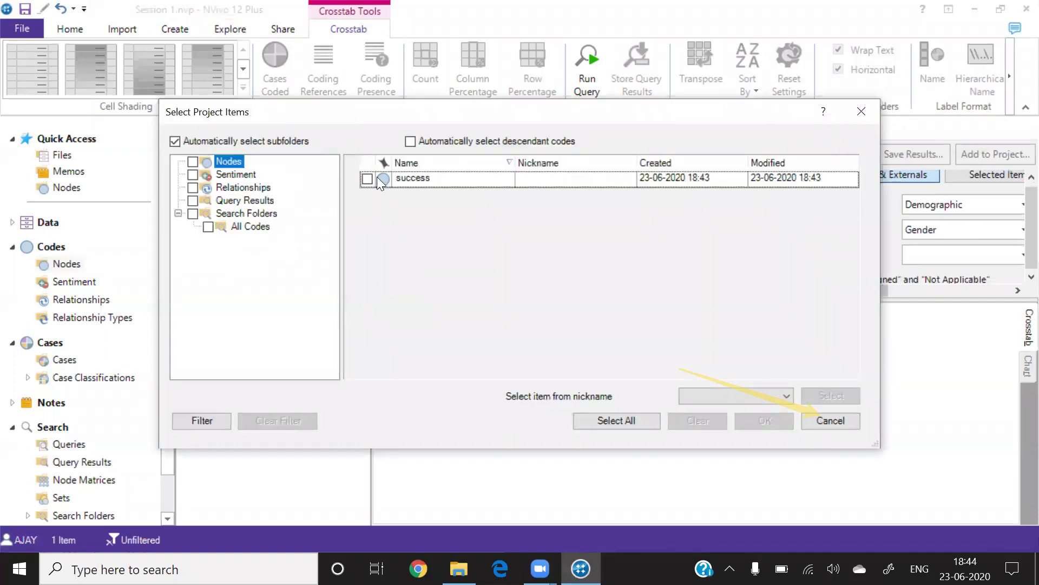
left_click(367, 178)
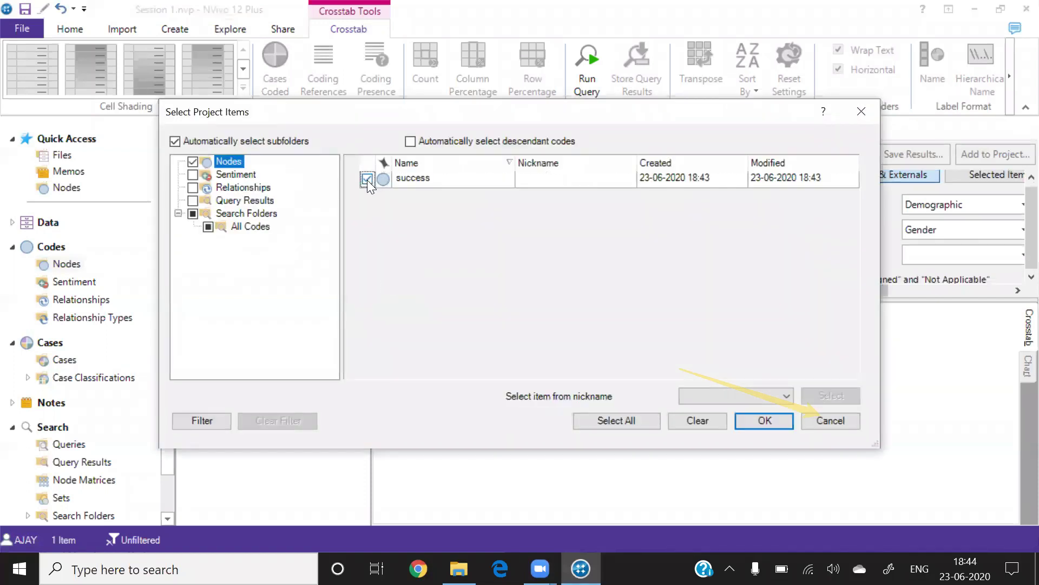
left_click(775, 419)
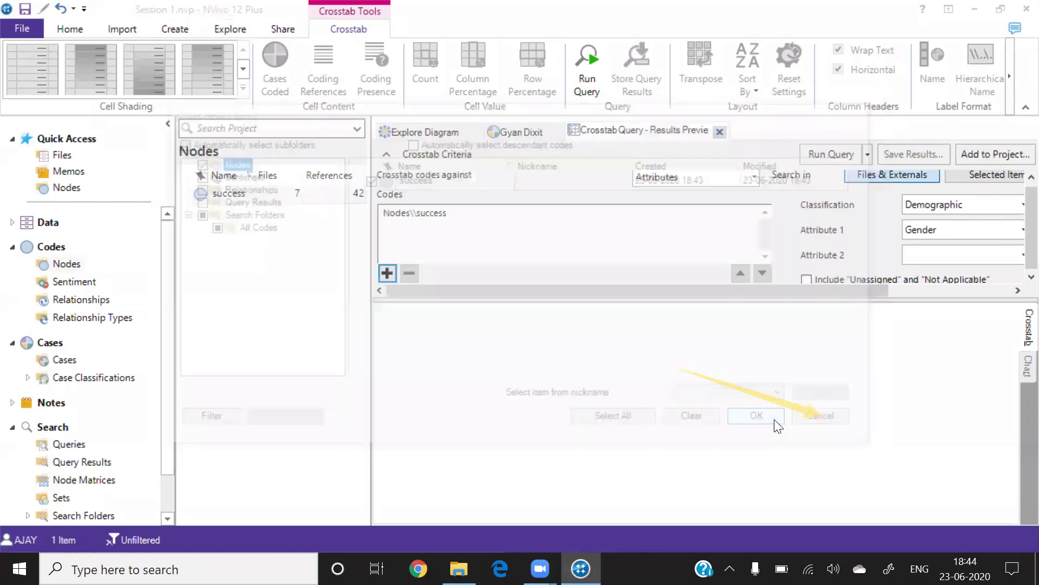
Step: Crosstab the "success" code against Attributes, using the Demographic classification with Gender as Attribute 1, and run the query
left_click(756, 181)
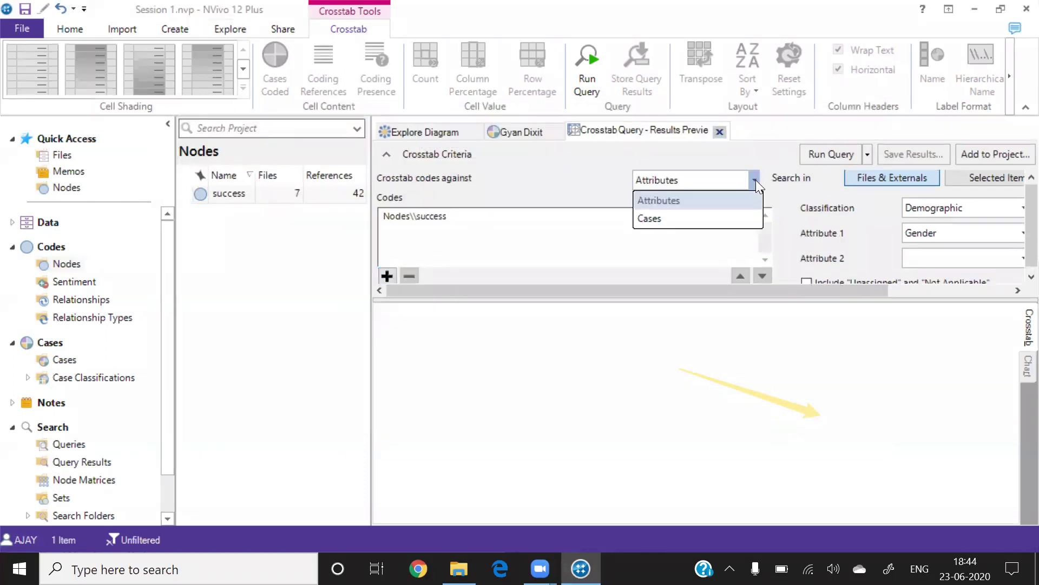
left_click(690, 201)
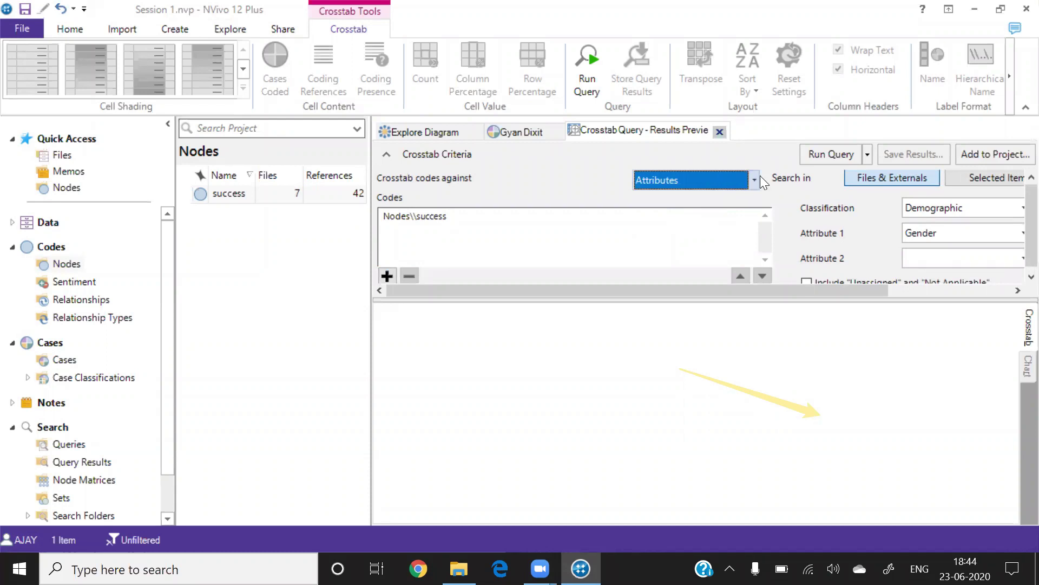
left_click(754, 179)
left_click(672, 200)
left_click(818, 157)
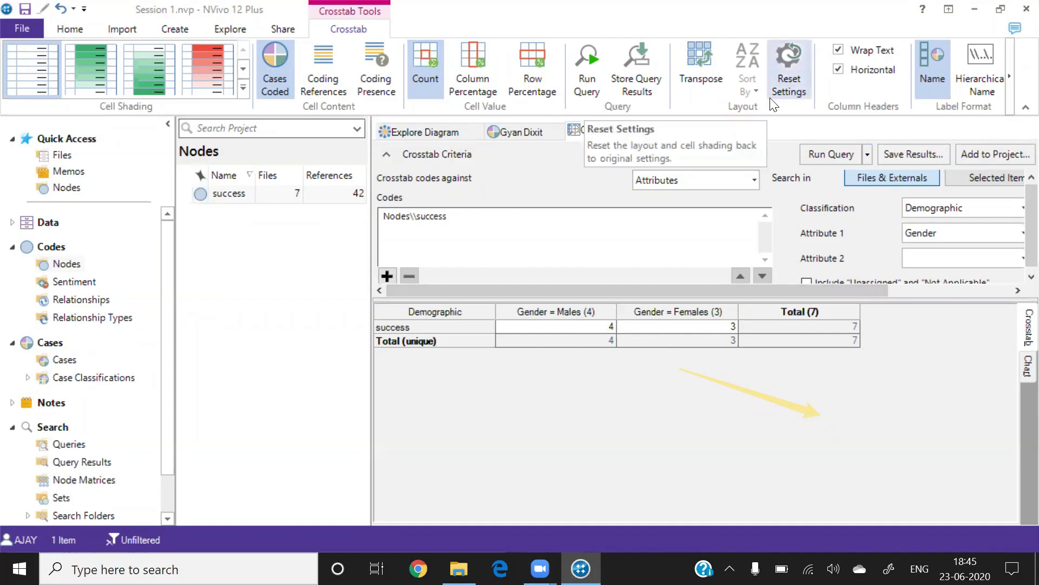
Step: View the crosstab results as a 3D chart and rotate it to examine the gender columns
left_click(230, 29)
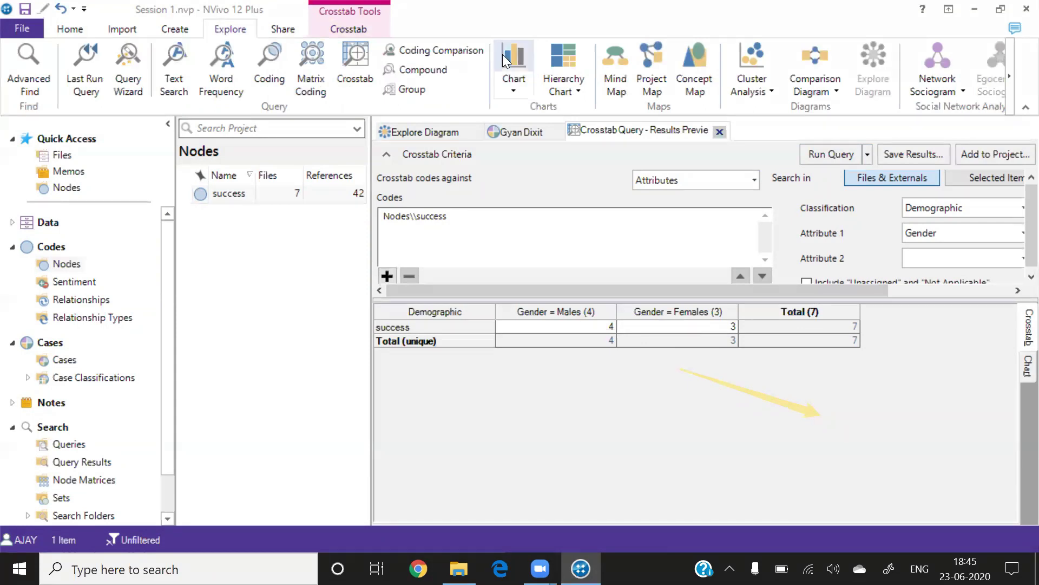
left_click(1017, 369)
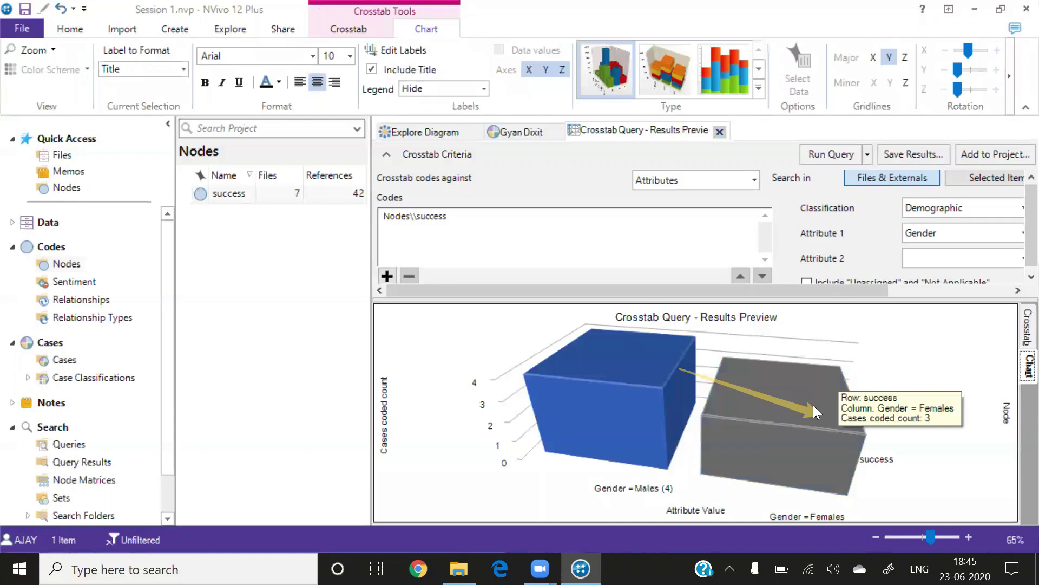
left_click_drag(788, 453, 760, 479)
left_click_drag(744, 472, 817, 444)
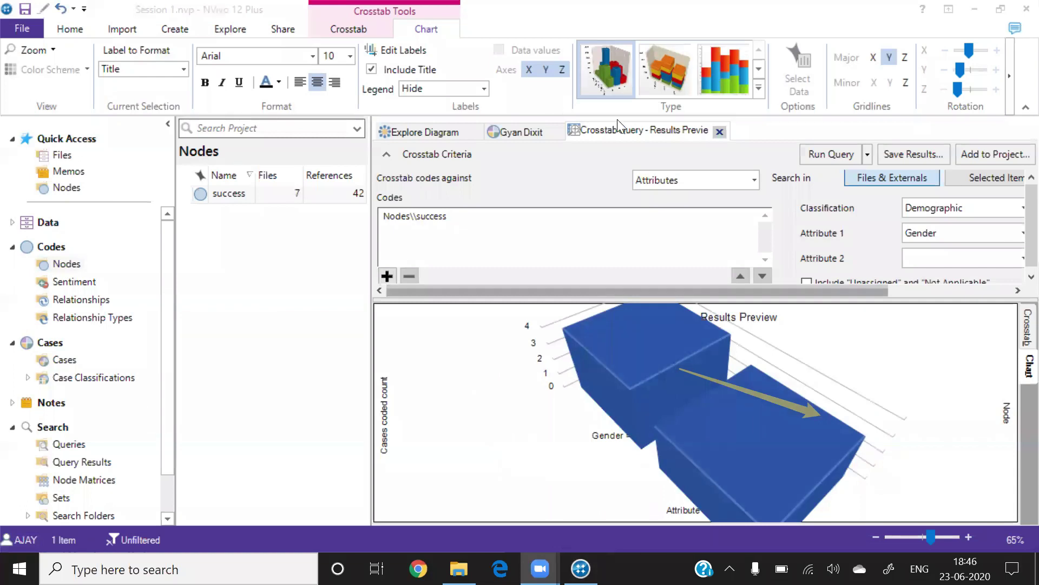
Step: Close the crosstab results, the open case and the Explore Diagram
left_click(722, 132)
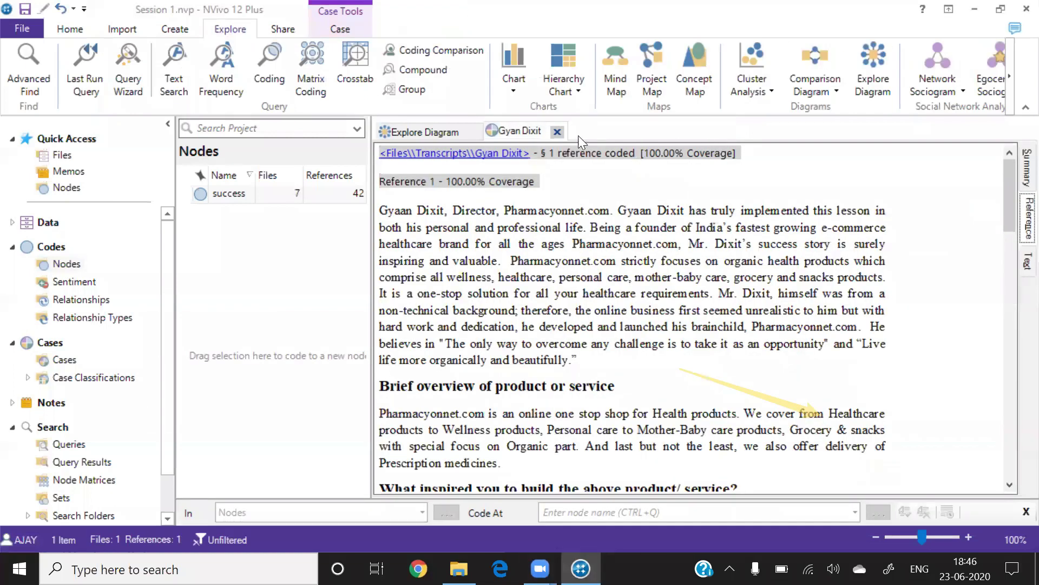
left_click(556, 132)
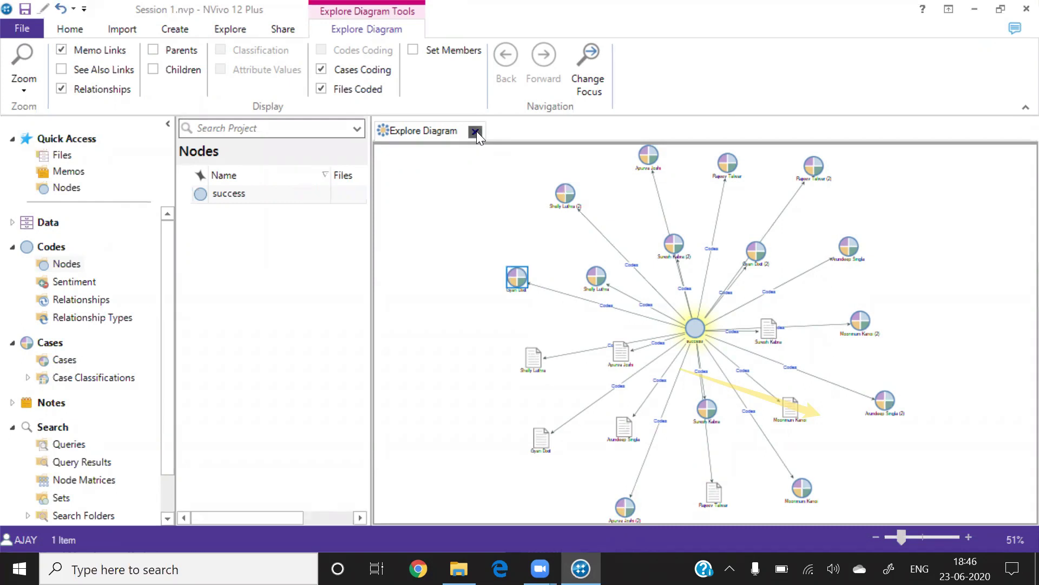
left_click(476, 131)
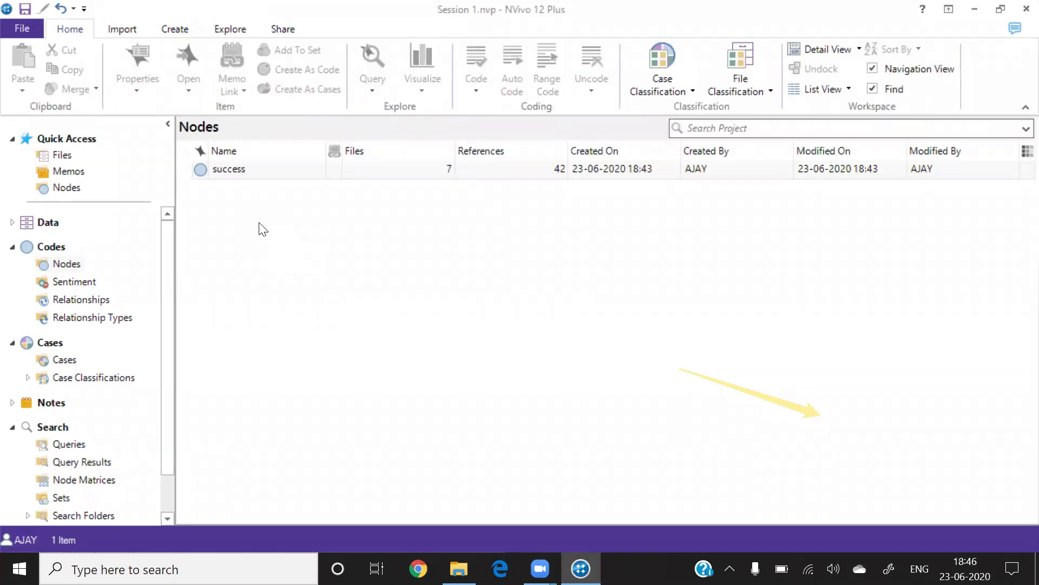
Step: Delete the "success" node from the Nodes folder
left_click(202, 168)
right_click(201, 169)
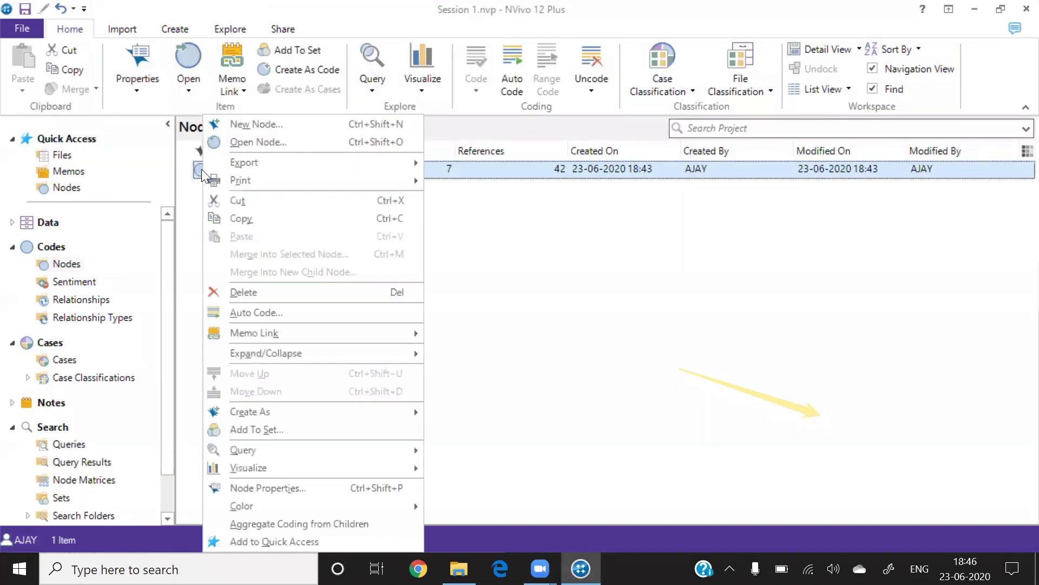
left_click(241, 295)
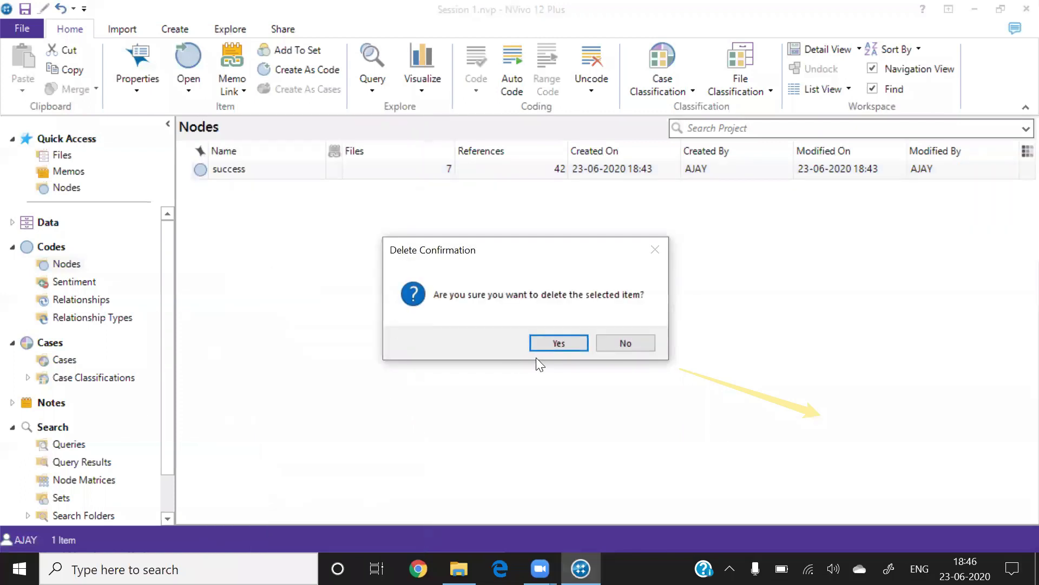
left_click(550, 344)
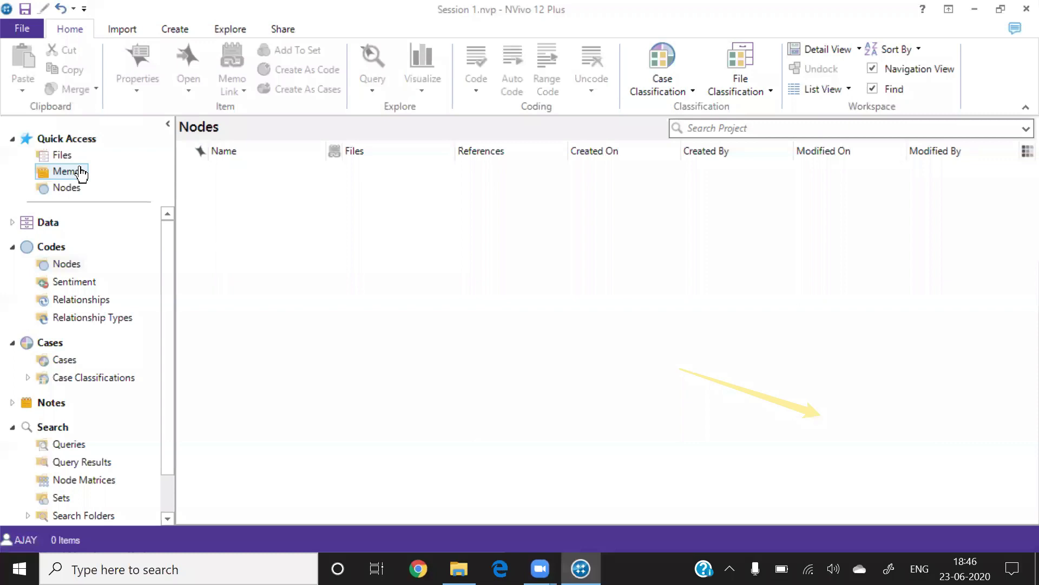
Step: Collapse the Quick Access group, expand the project's Data and open the Pdf files folder
left_click(55, 157)
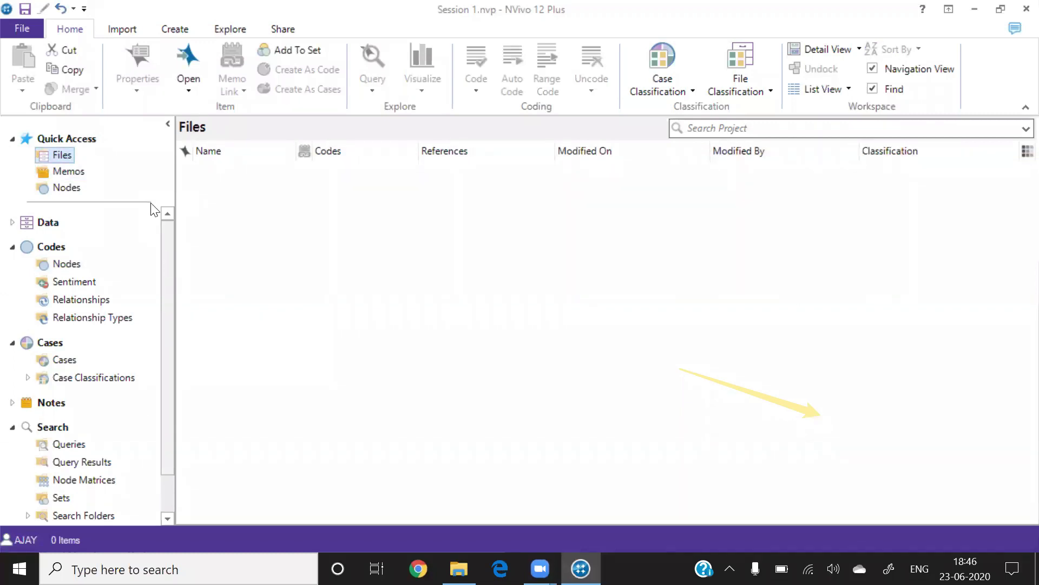
left_click(12, 139)
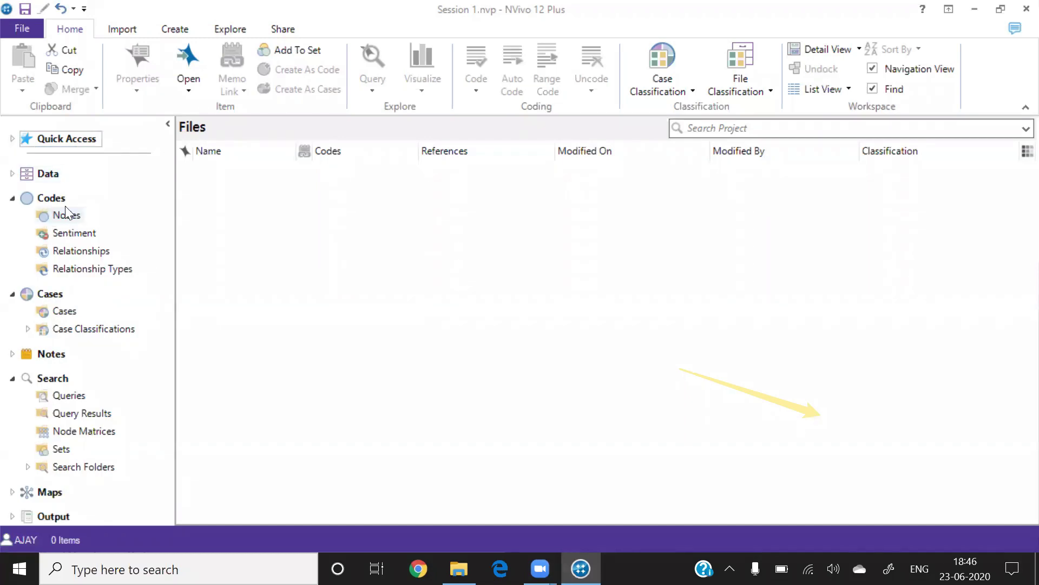
double_click(25, 175)
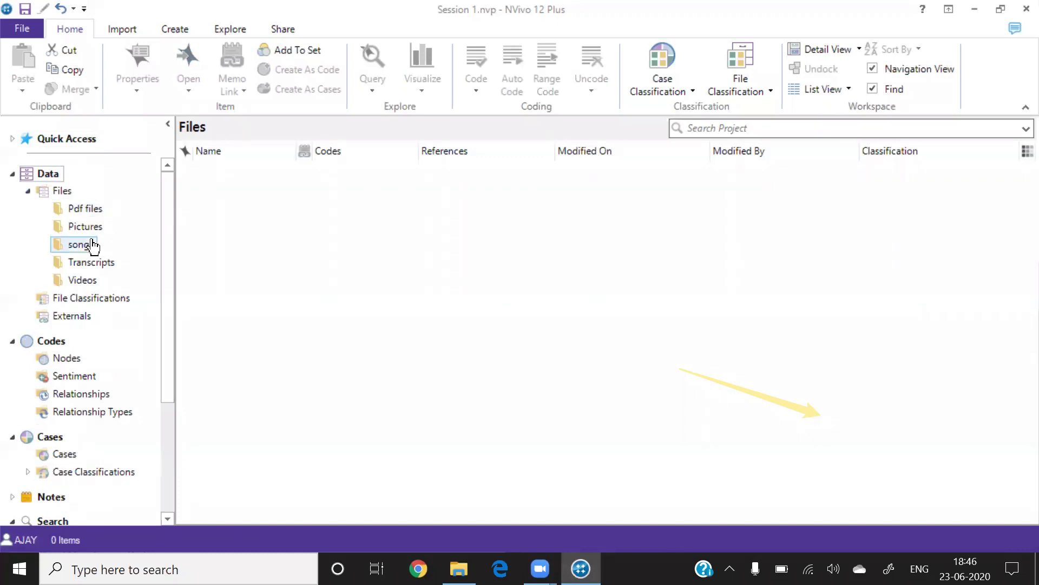
left_click(96, 211)
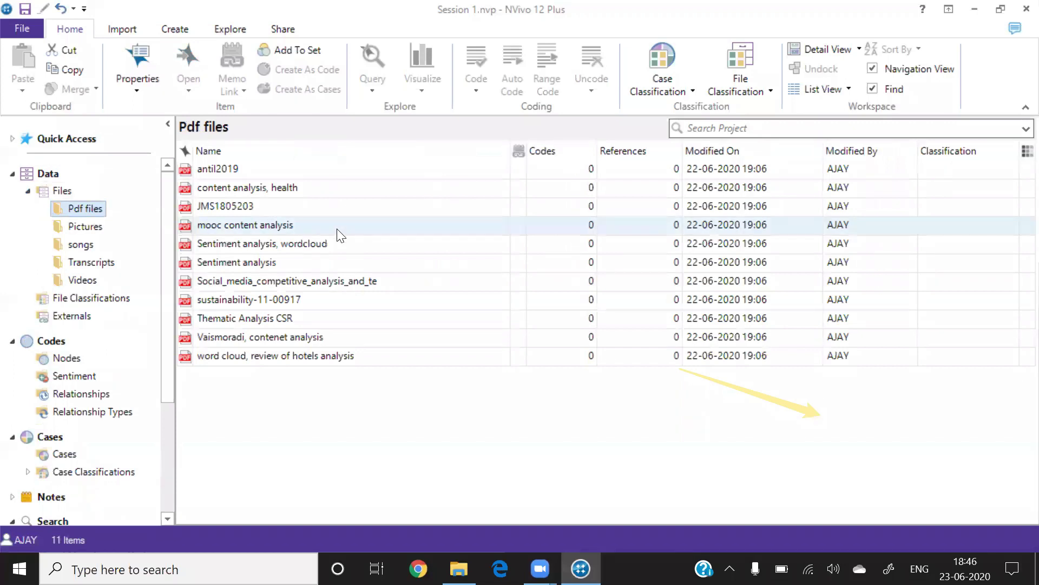
Step: Run a Word Frequency query on Files & Externals for the 50 most frequent words, with minimum length 3 and exact matches
left_click(231, 29)
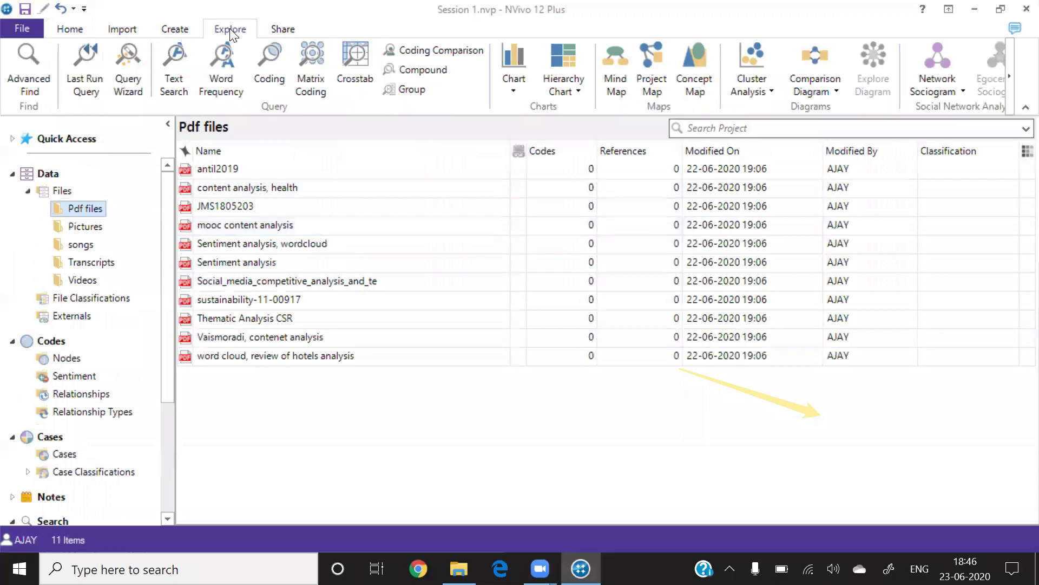
left_click(219, 64)
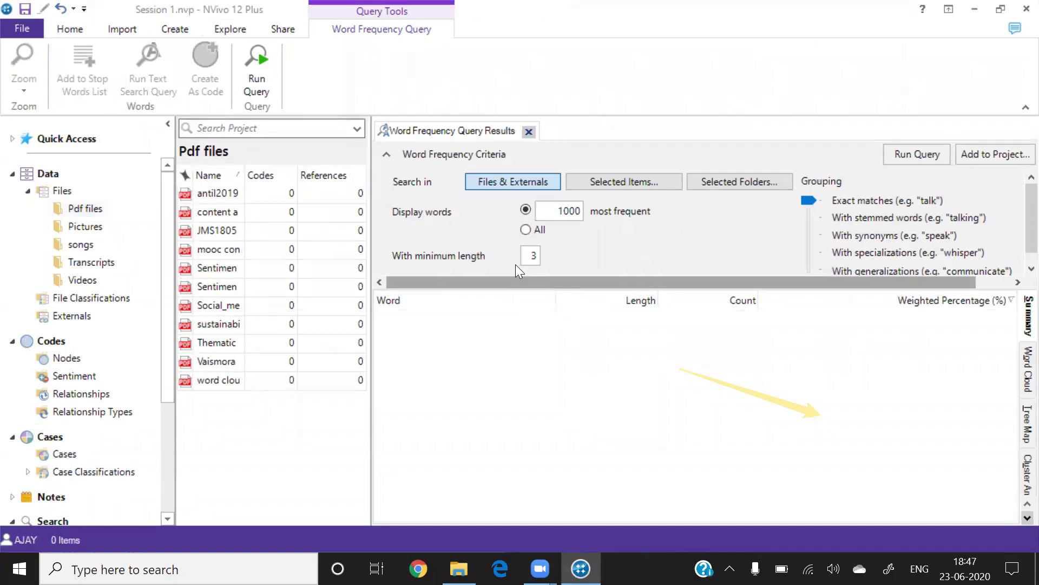
left_click(438, 475)
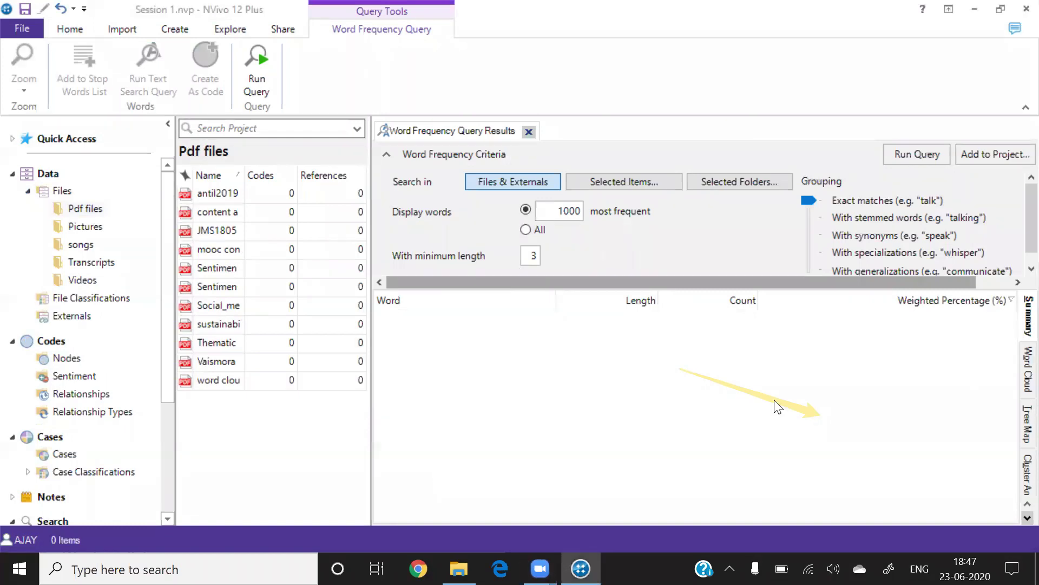
left_click(570, 211)
key("BackSpace")
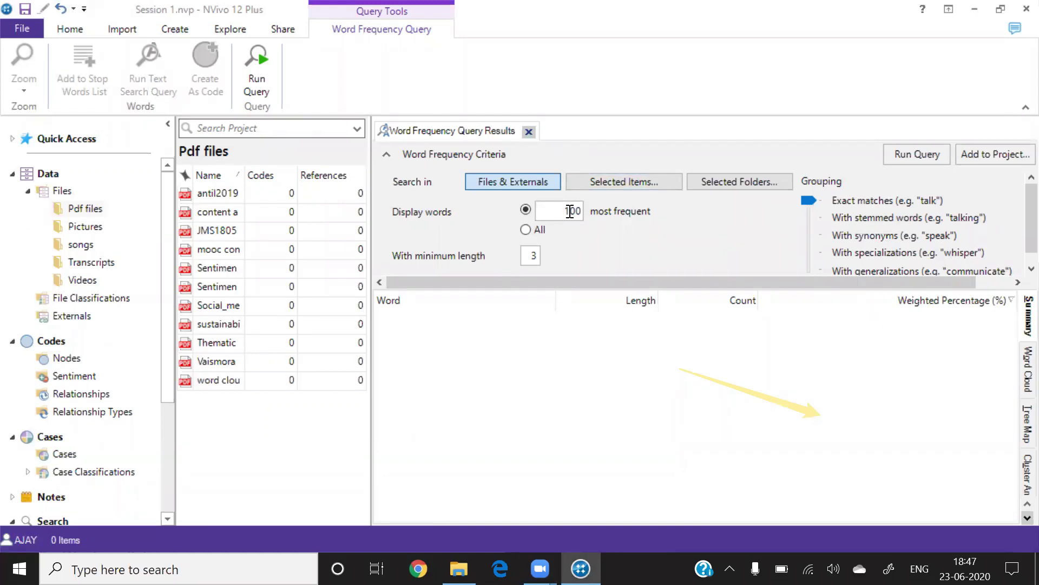
left_click_drag(561, 210, 619, 215)
type("50")
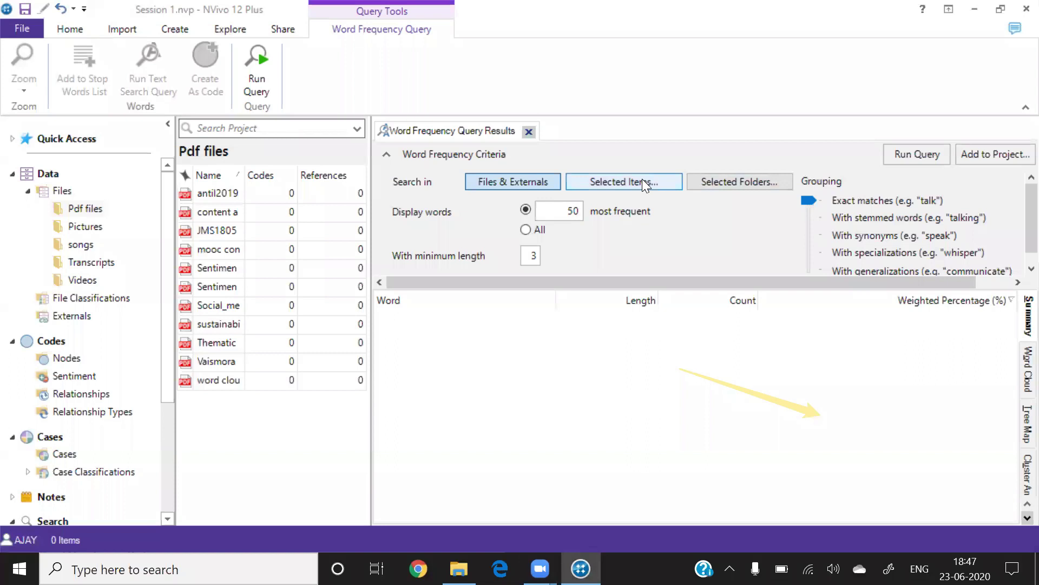
left_click(914, 154)
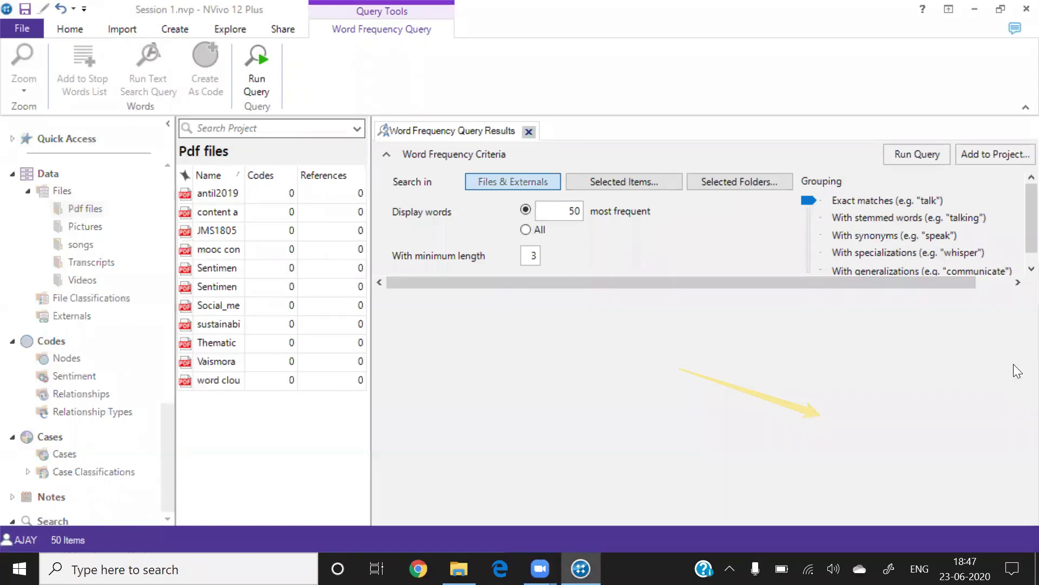
Step: Examine the word frequency results as a word cloud and a cluster analysis, and collapse the query criteria around the word cloud
left_click(1015, 367)
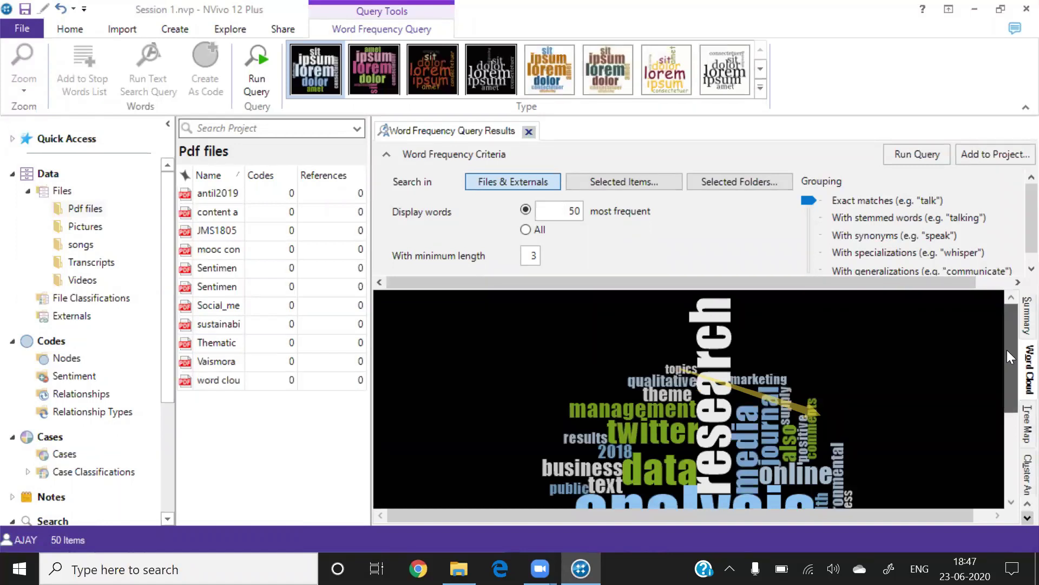
left_click_drag(1008, 351, 1010, 378)
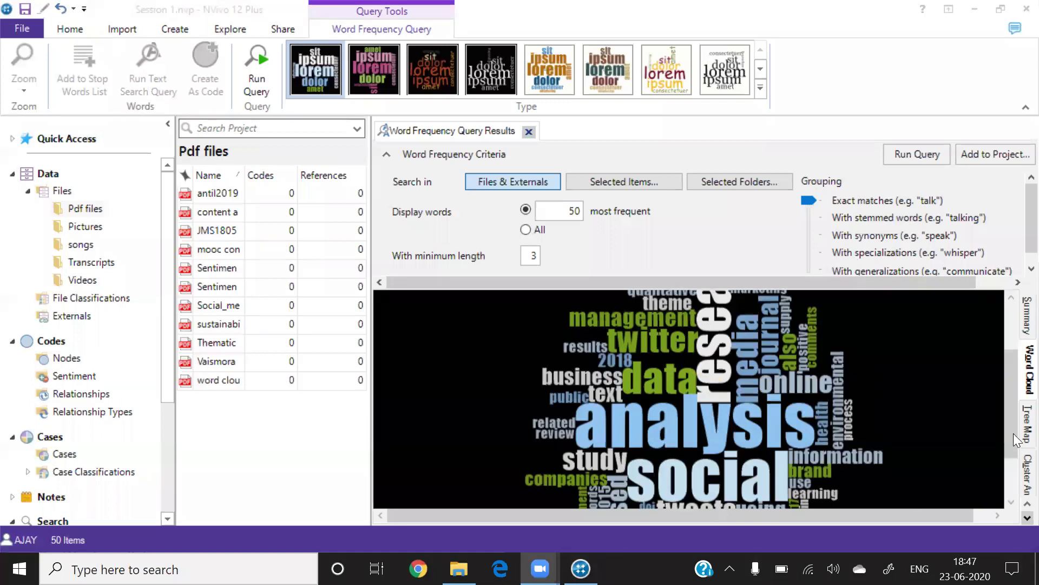
left_click(1027, 475)
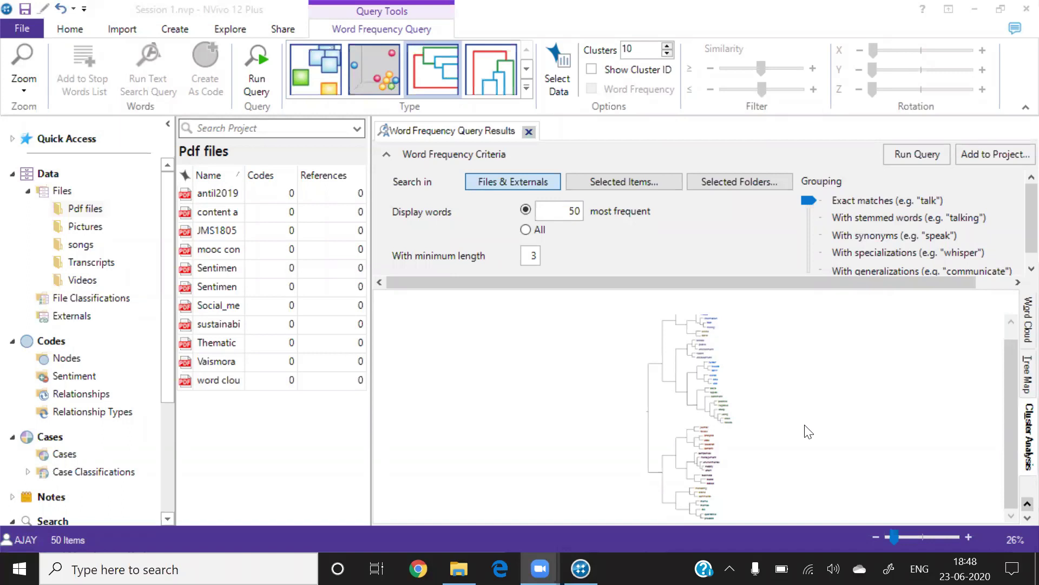
left_click(1015, 318)
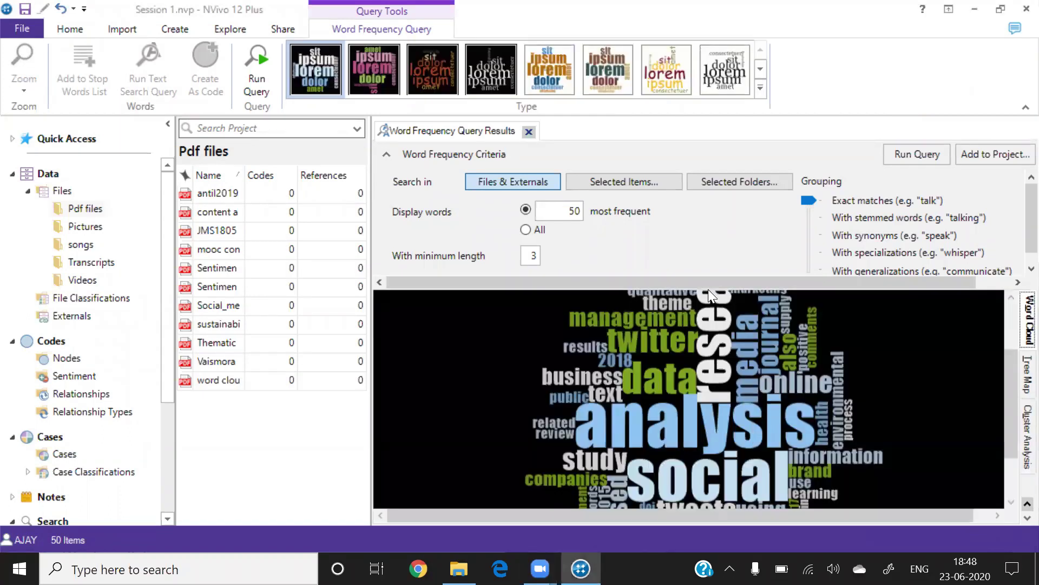
left_click(386, 154)
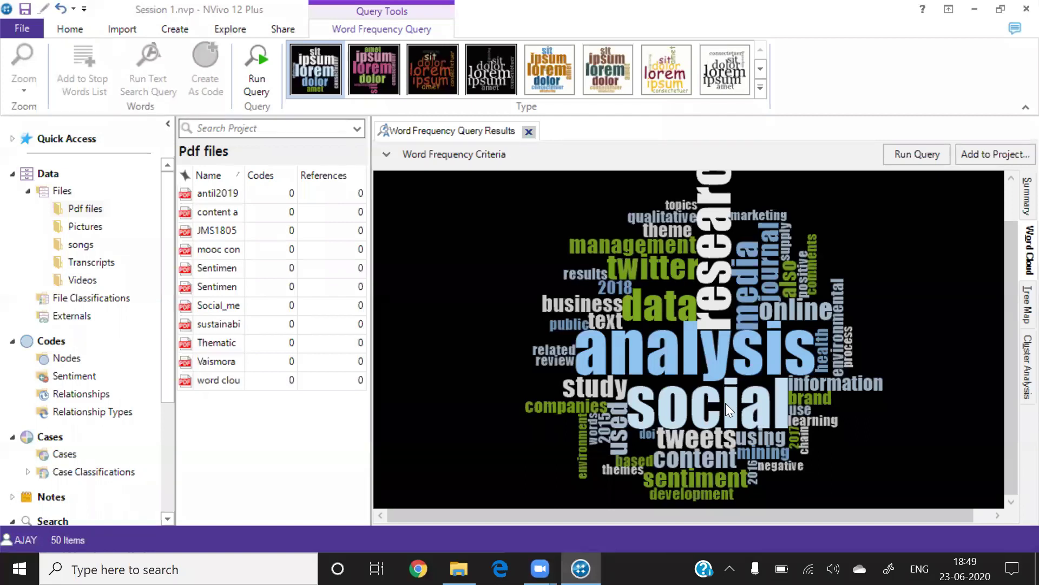
Step: Run a text search query for "social" from the word cloud and display its results as a word tree
right_click(726, 410)
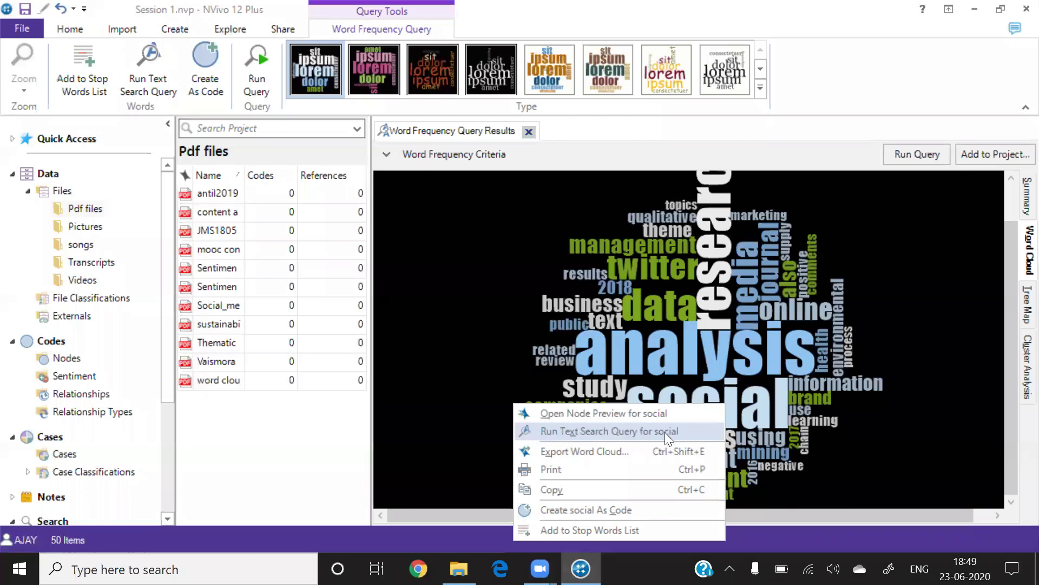
left_click(626, 429)
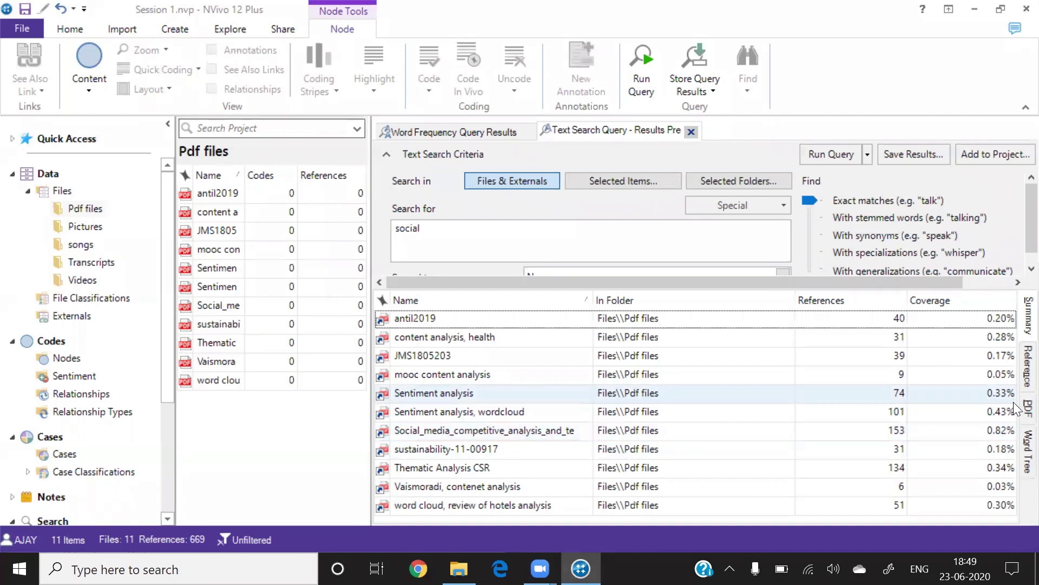
left_click(1026, 451)
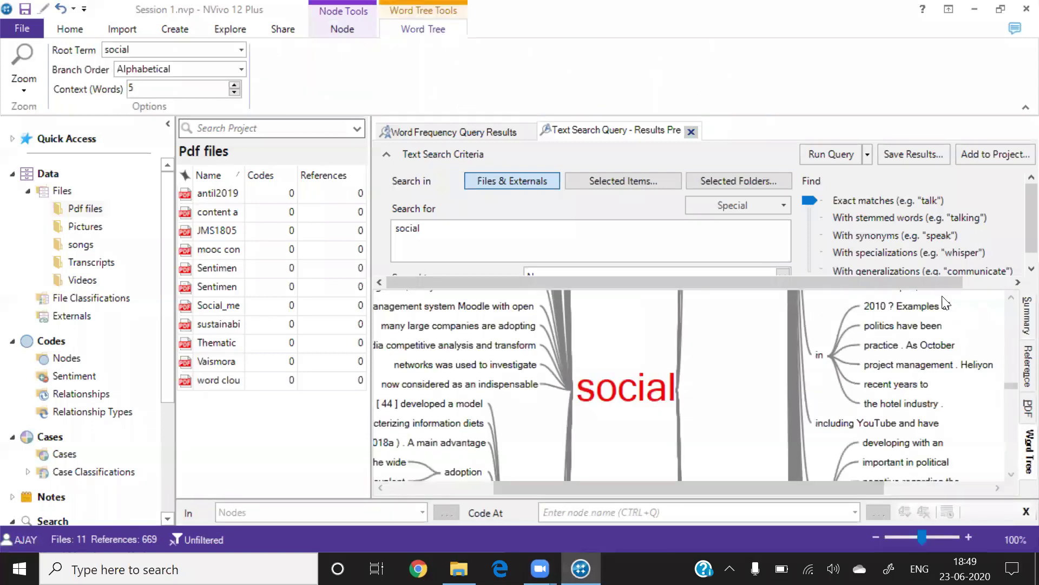
Step: Collapse the text search criteria and examine the branches of the "social" word tree
left_click(388, 155)
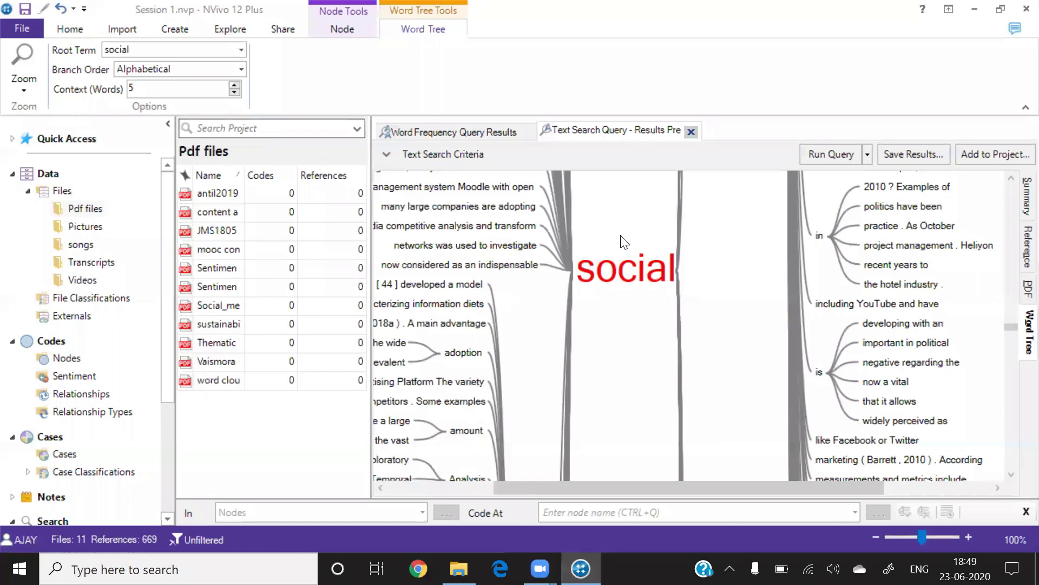
mouse_move(1013, 327)
left_mouse_down()
mouse_move(1014, 491)
mouse_move(1015, 133)
mouse_move(1005, 205)
mouse_move(1014, 397)
mouse_move(1001, 303)
mouse_move(1003, 335)
left_mouse_up()
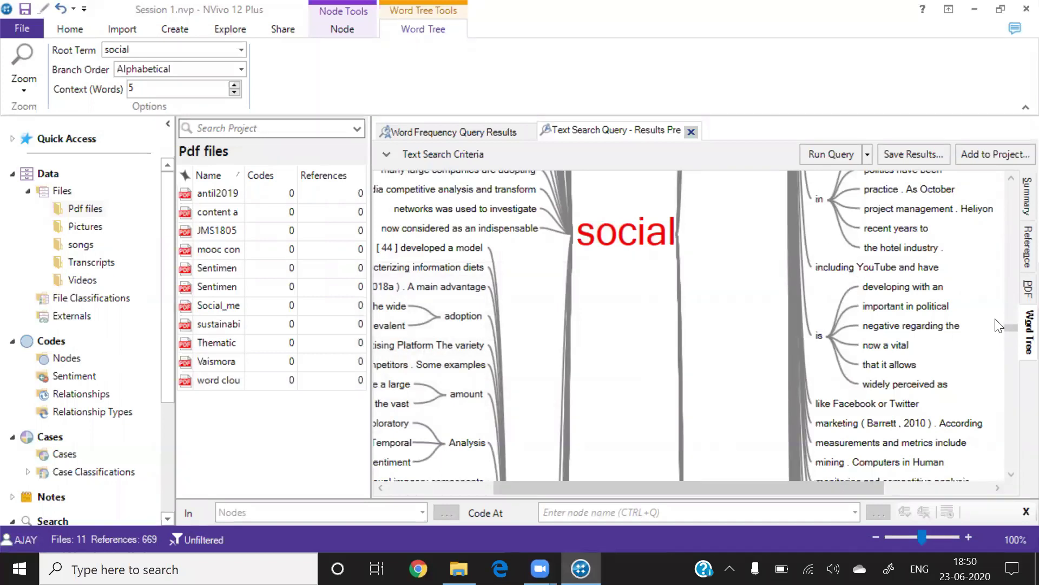
left_click_drag(1011, 328, 1011, 353)
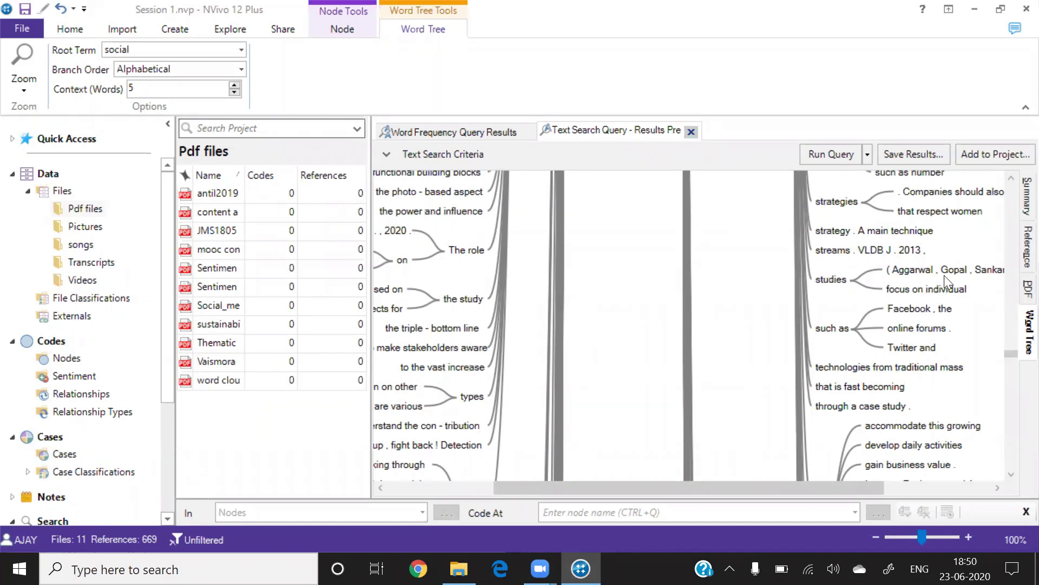
left_click_drag(1010, 350, 1016, 390)
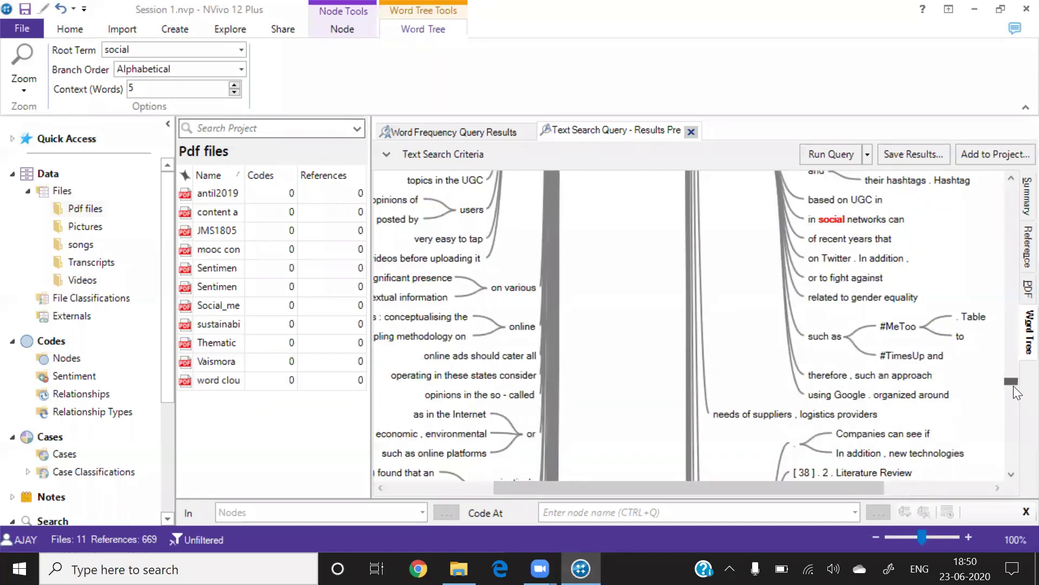
Step: Expand the text search criteria, extend the search to "social AND study" with the AND operator and run the query
left_click(383, 155)
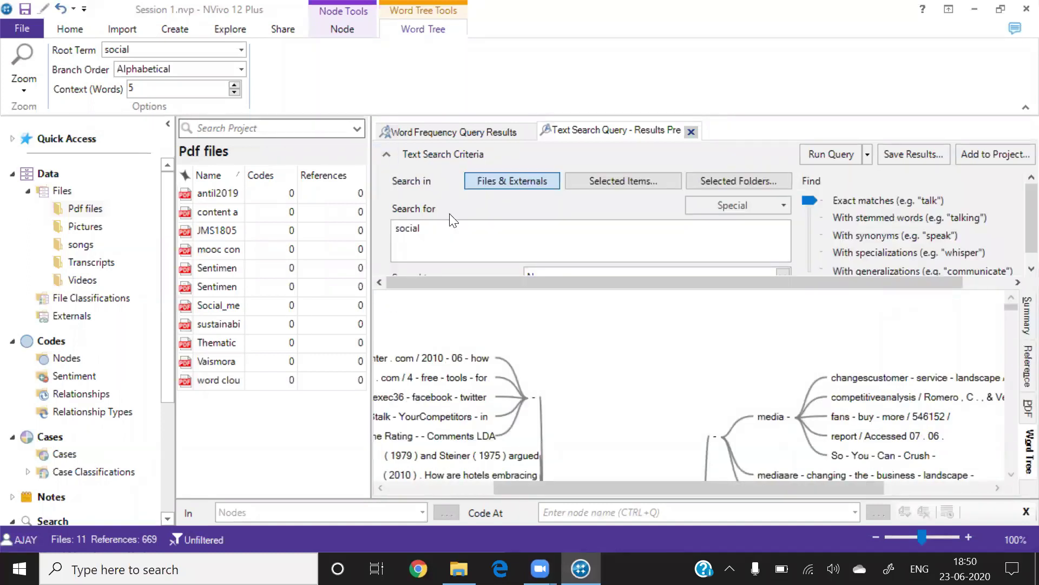
left_click(436, 240)
left_click(779, 205)
left_click(673, 251)
type("studu")
key("BackSpace")
type("y")
left_click(819, 158)
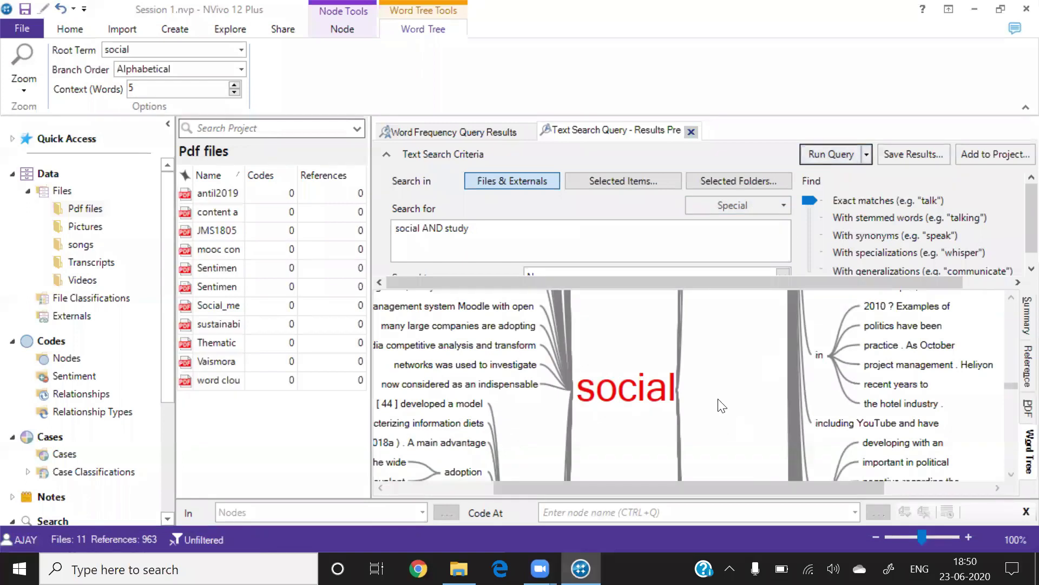
Step: Examine the word tree for "social AND study" and close the text search results
left_click_drag(1014, 389, 1014, 414)
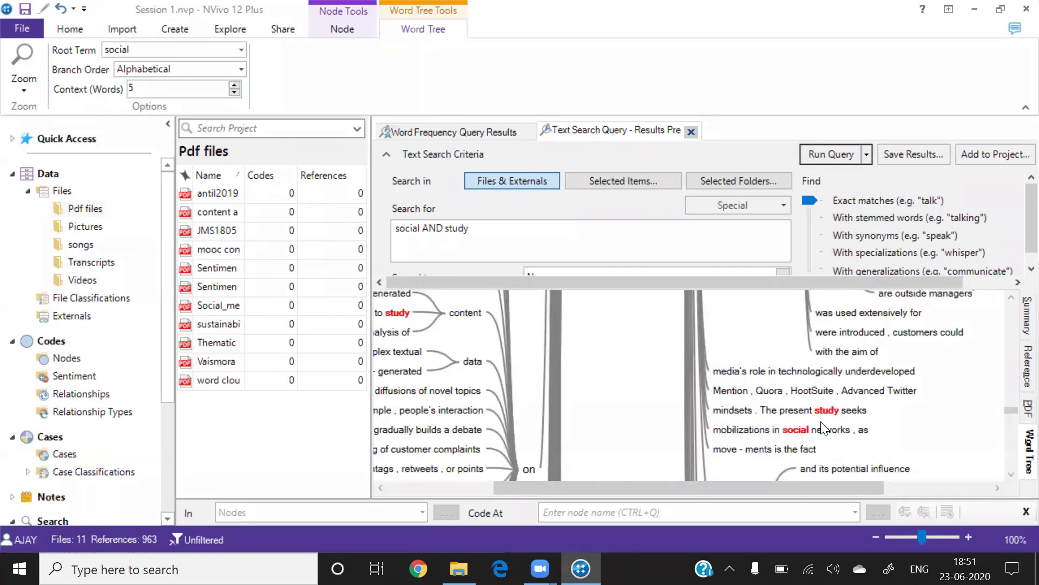
mouse_move(401, 318)
scroll(1008, 441, "down", 12)
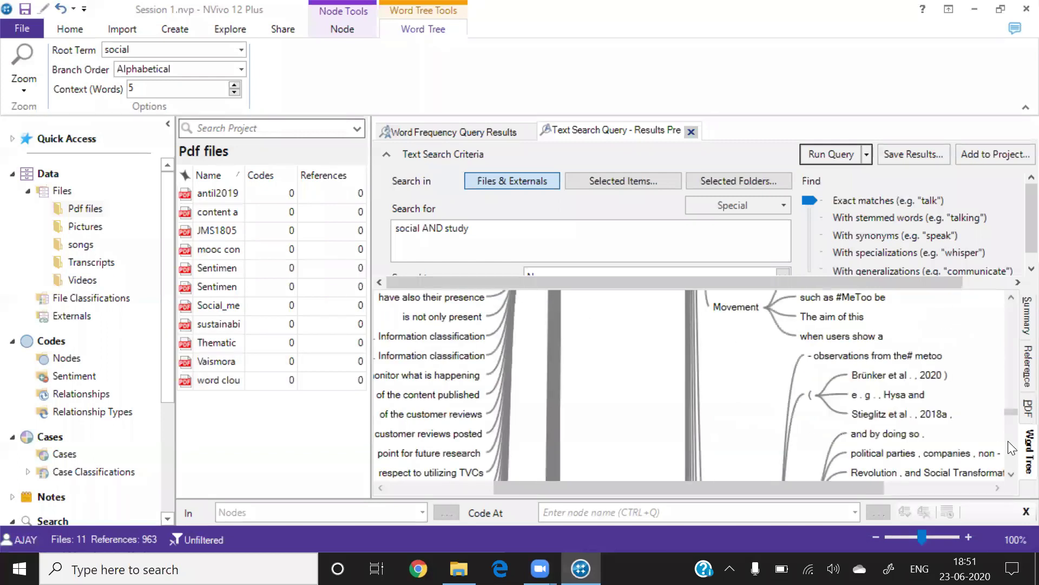
scroll(1008, 441, "down", 9)
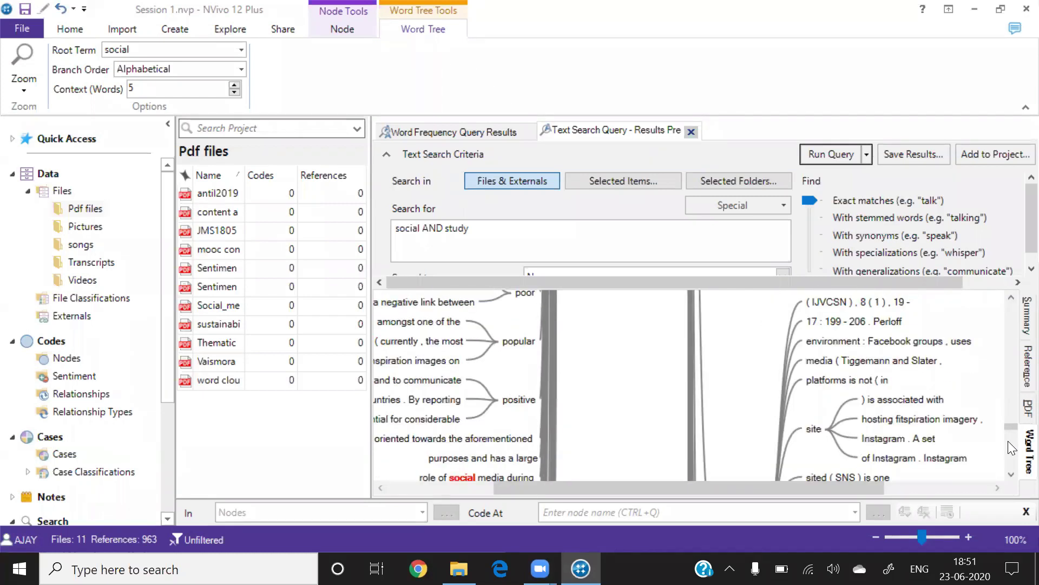
scroll(1008, 441, "down", 10)
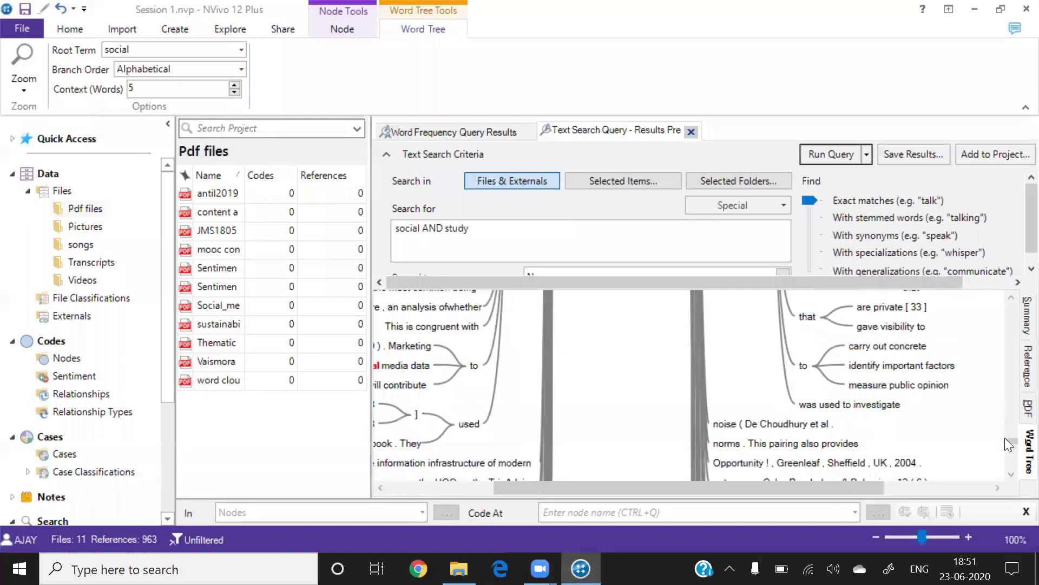
left_click_drag(1010, 440, 1007, 310)
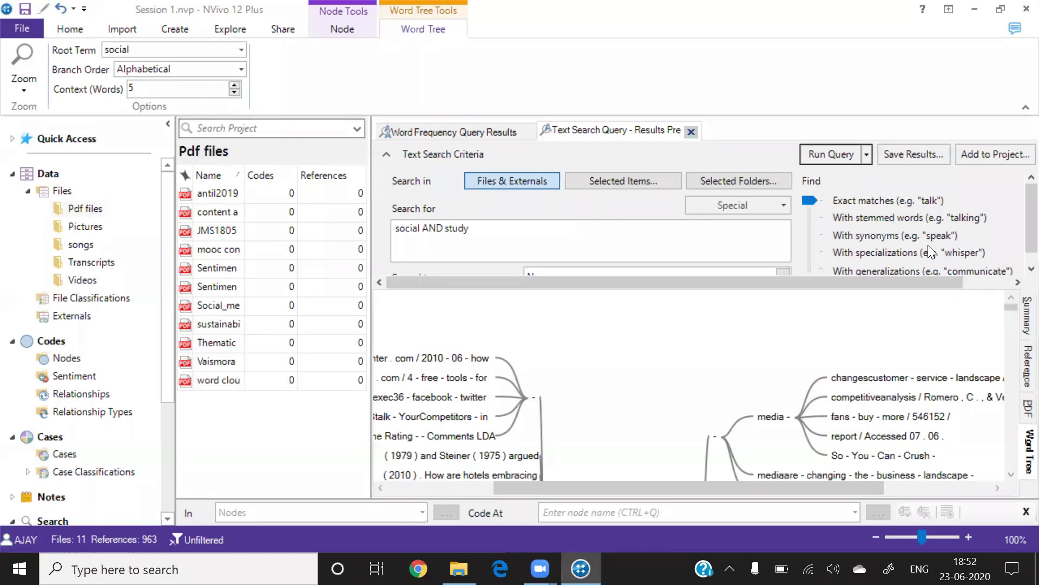
left_click(692, 131)
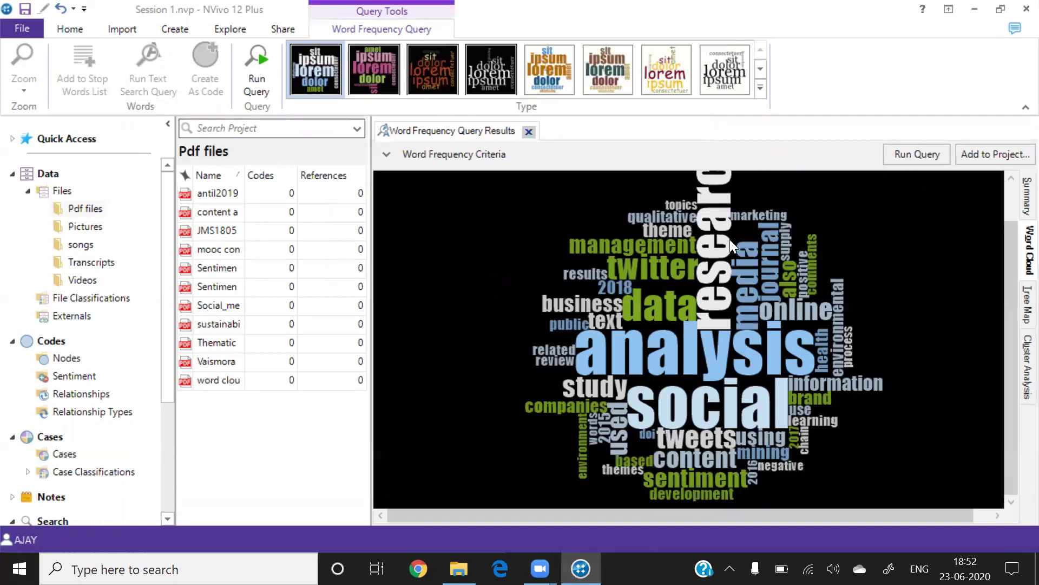
Step: Open the node preview for "social" from the word cloud, review its summary, references and PDF views, and close it
right_click(721, 403)
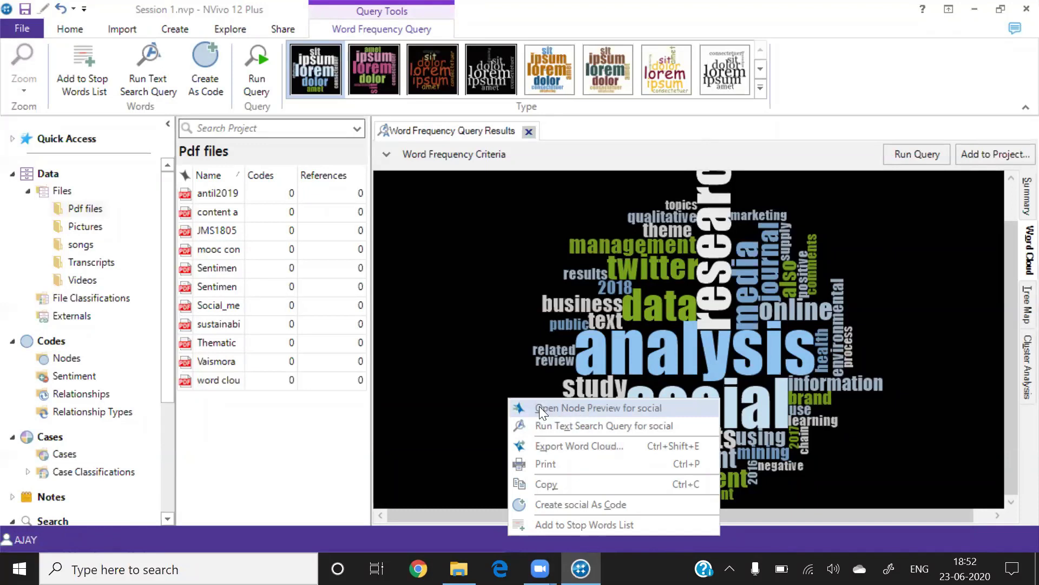
left_click(624, 407)
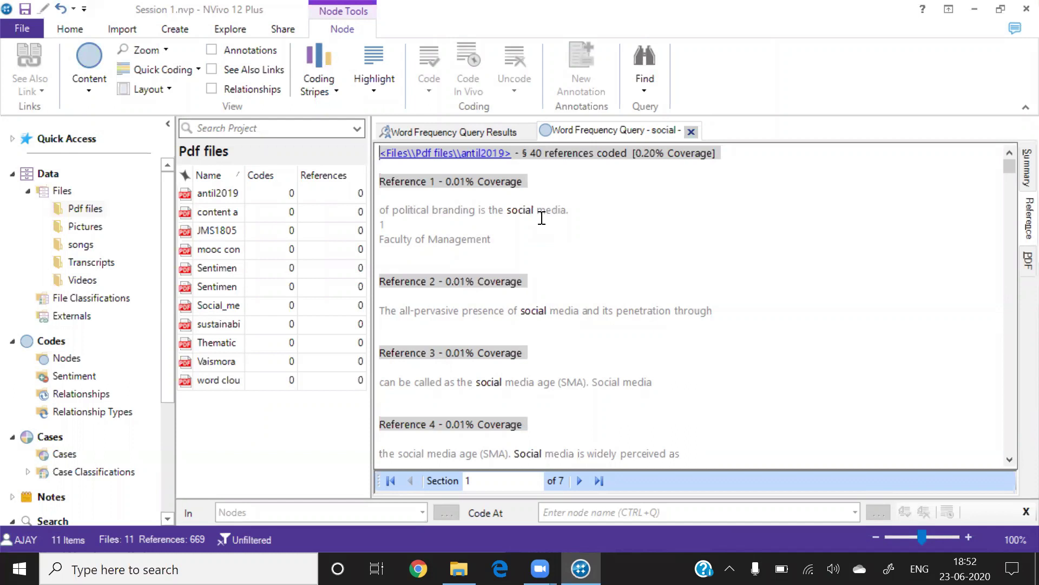
left_click(1016, 179)
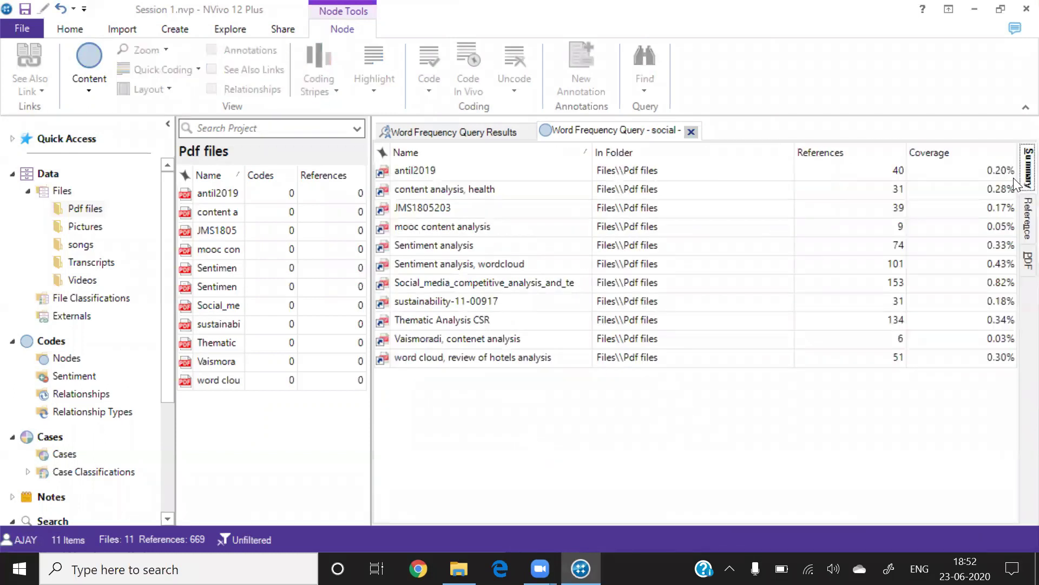
left_click(1015, 218)
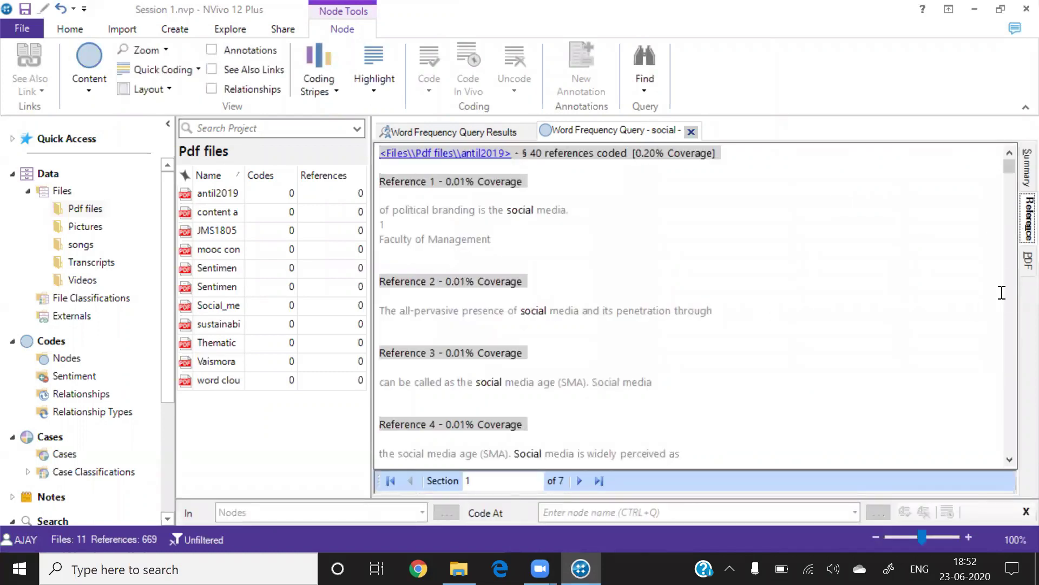
left_click(1016, 265)
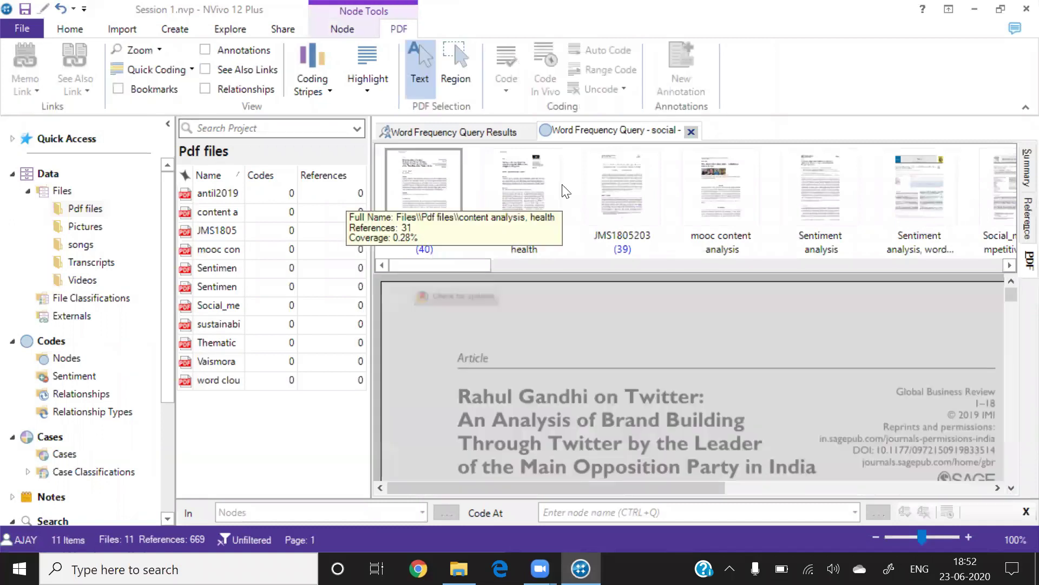
left_click(687, 133)
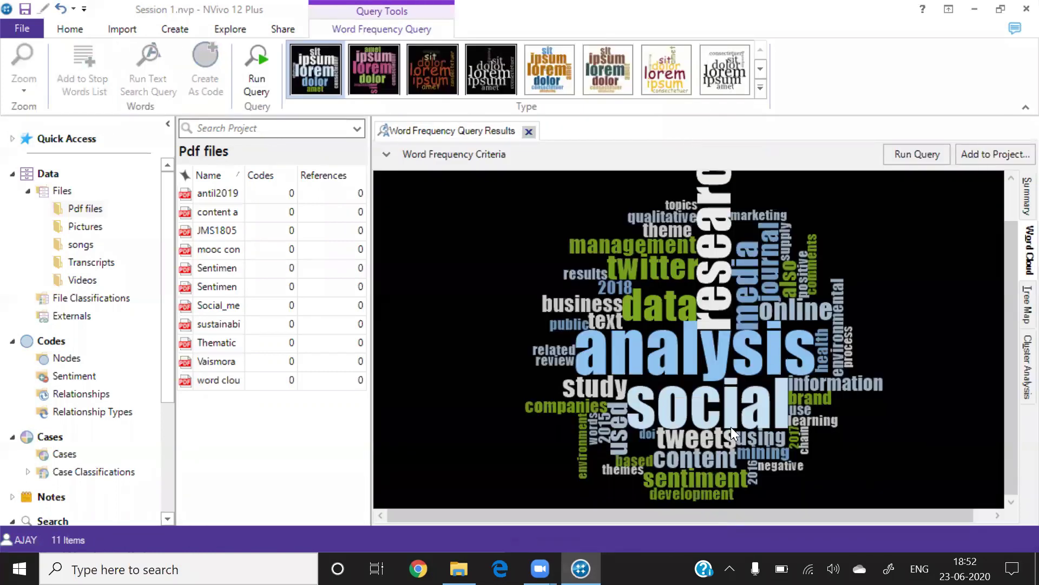
Step: Run a text search query for "social" from the word cloud and display its coded references
right_click(695, 408)
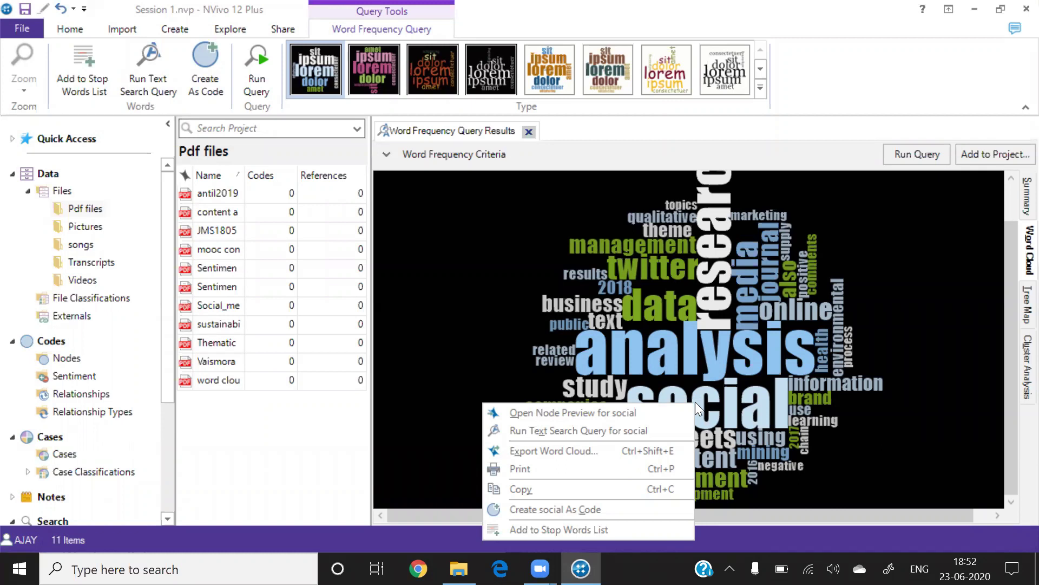
left_click(633, 430)
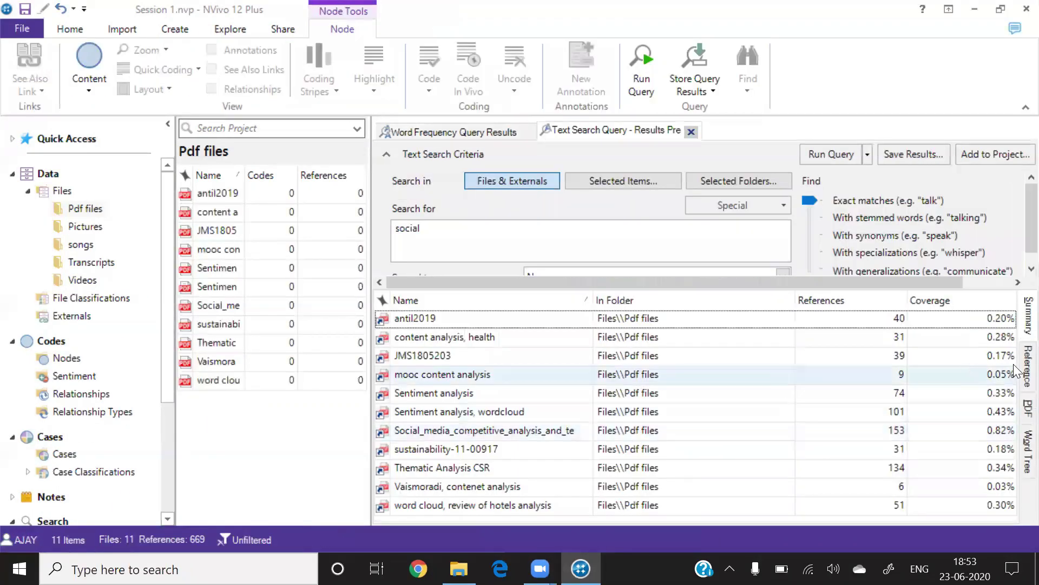
left_click(1024, 366)
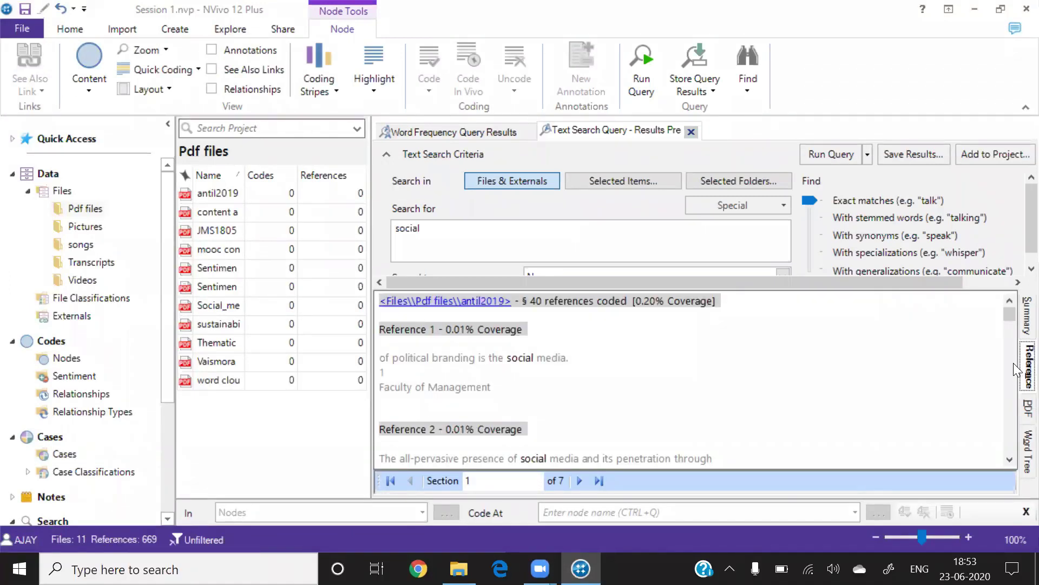
left_click(784, 293)
triple_click(785, 294)
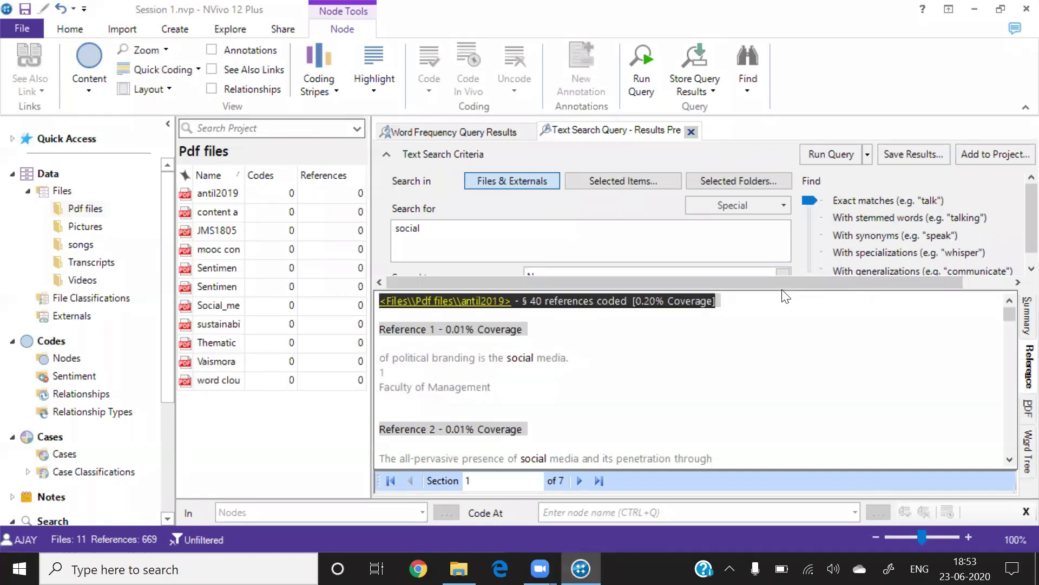
Step: Spread the text search results to Narrow Context, rerun the query and inspect the text of the first reference
scroll(1017, 249, "down", 1)
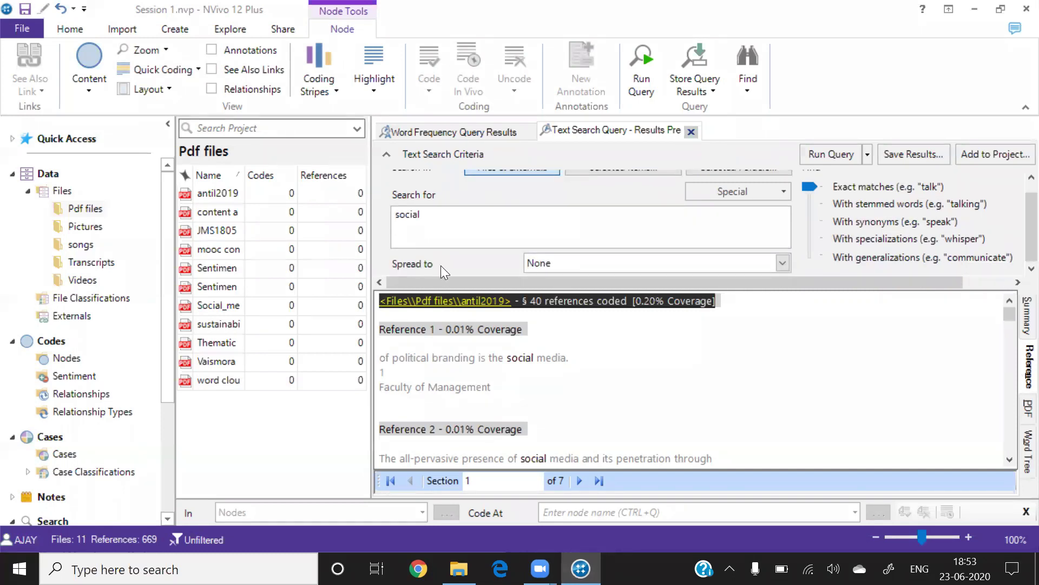
left_click(782, 263)
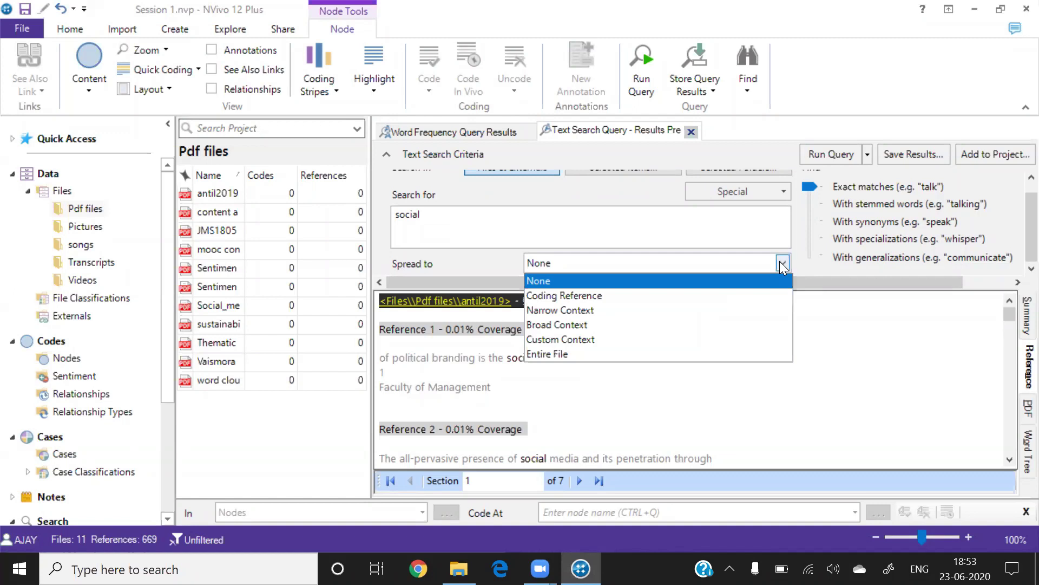
left_click(581, 310)
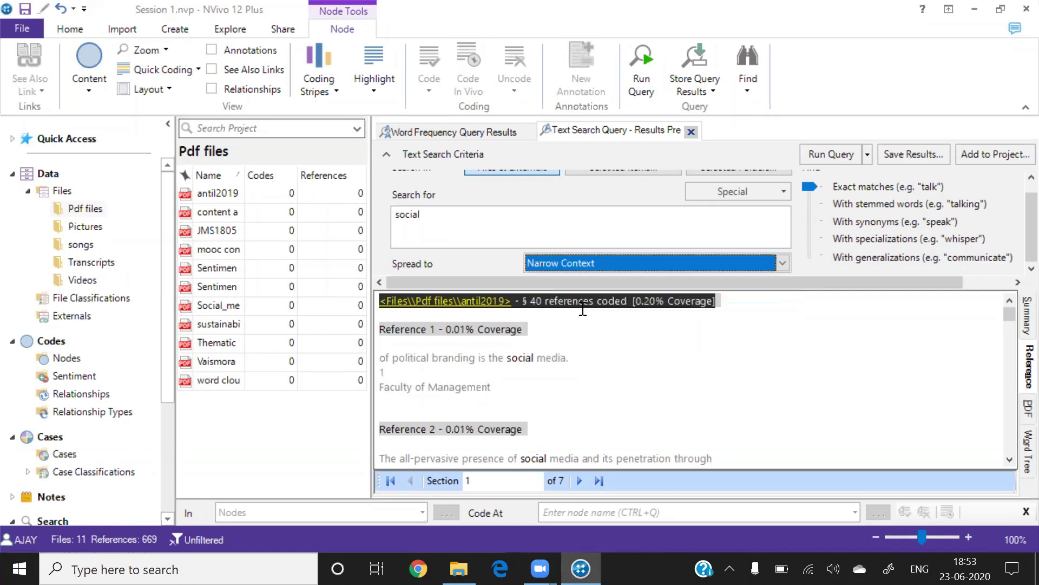
left_click(835, 154)
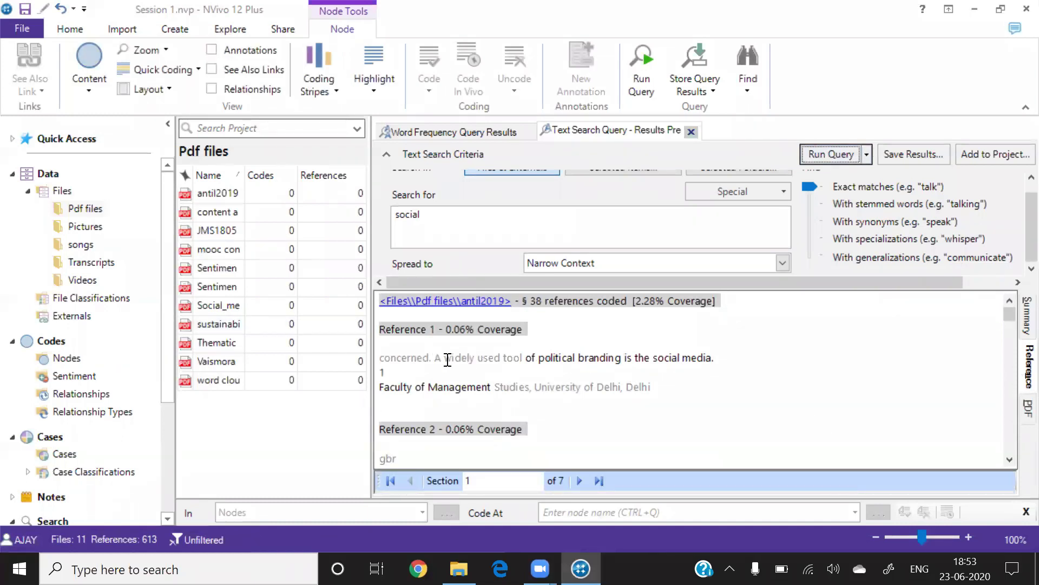
left_click_drag(436, 358, 729, 367)
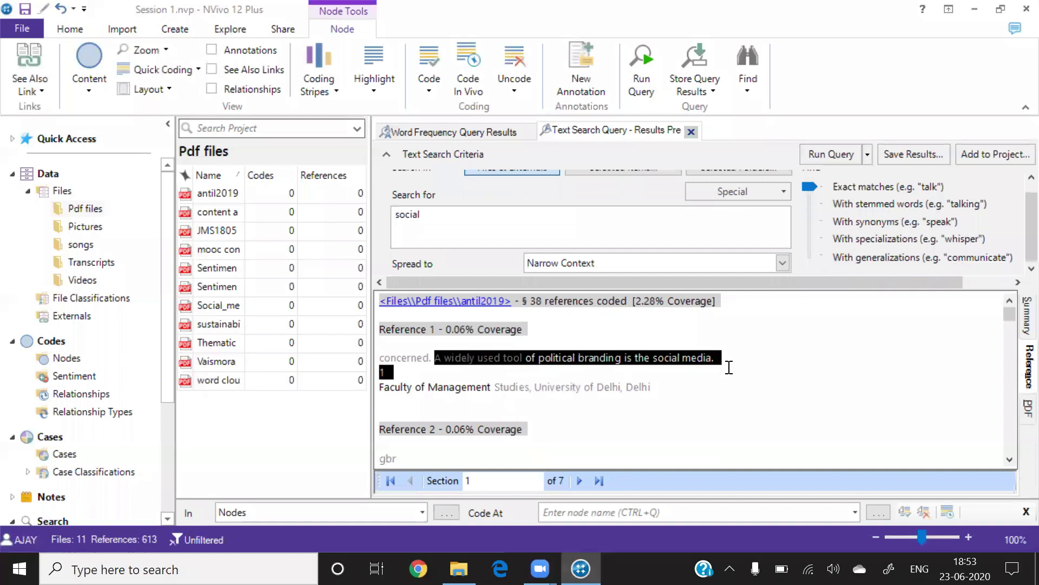
left_click(649, 369)
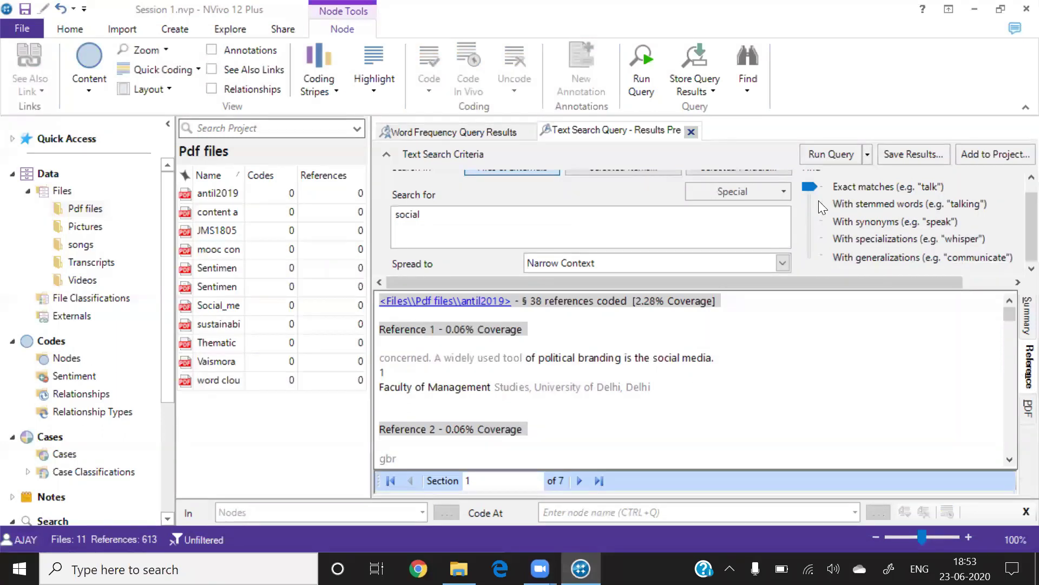
Step: Save the query results as a new code named "Social" located in Nodes, with the results opened
left_click(907, 153)
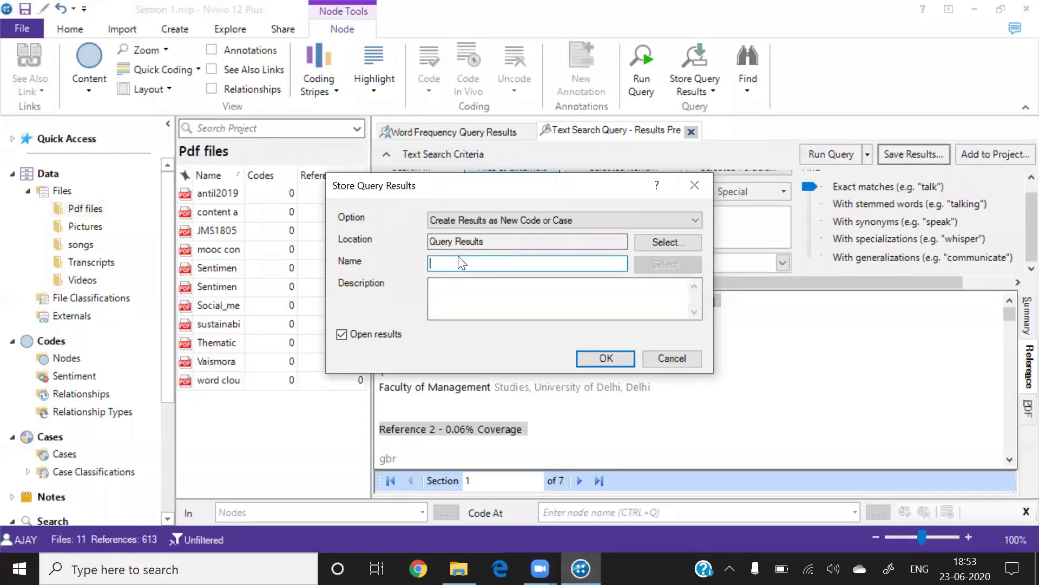
type("Social")
left_click(660, 244)
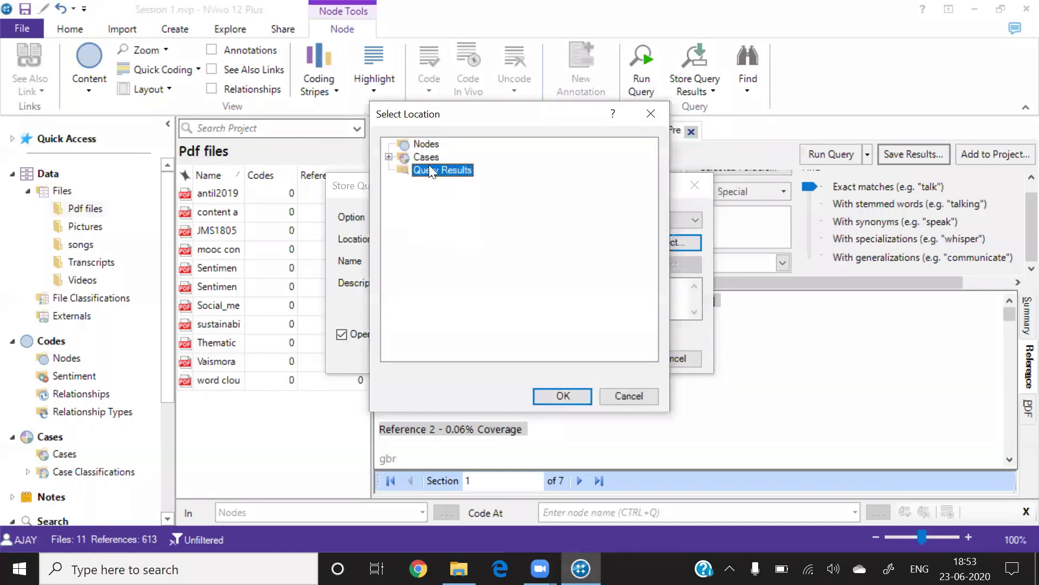
left_click(410, 147)
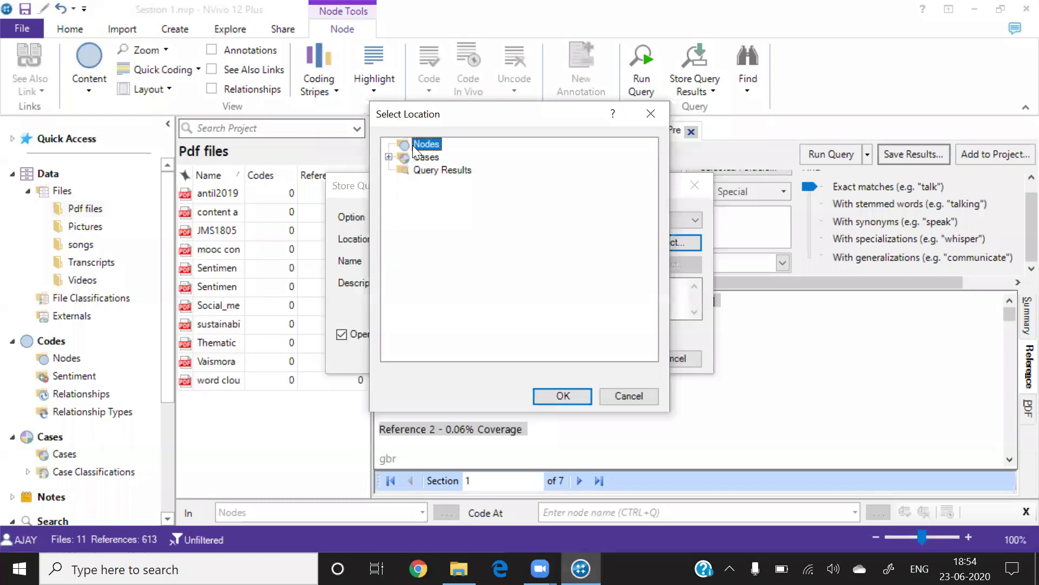
left_click(566, 396)
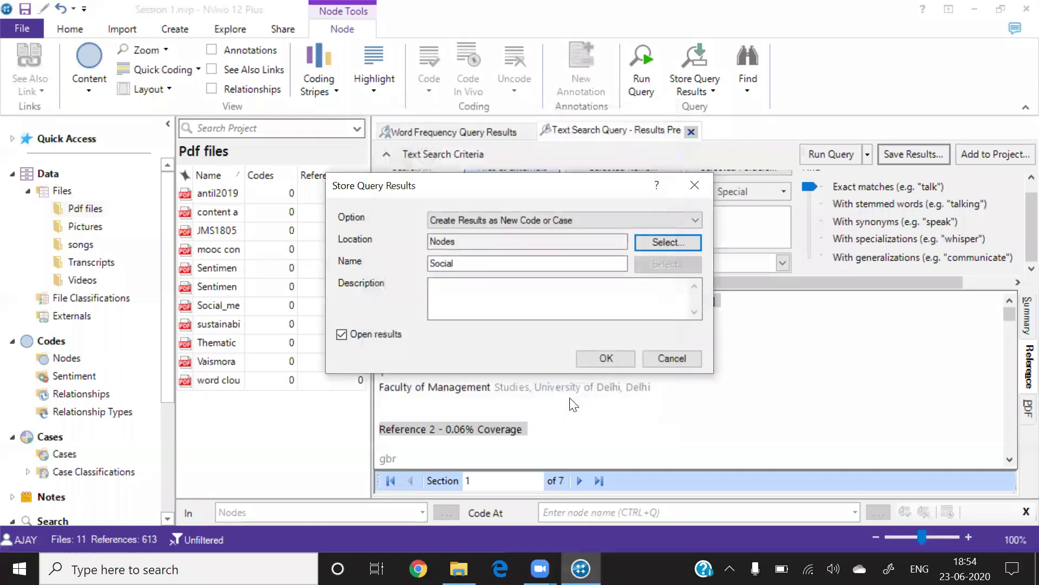
left_click(593, 363)
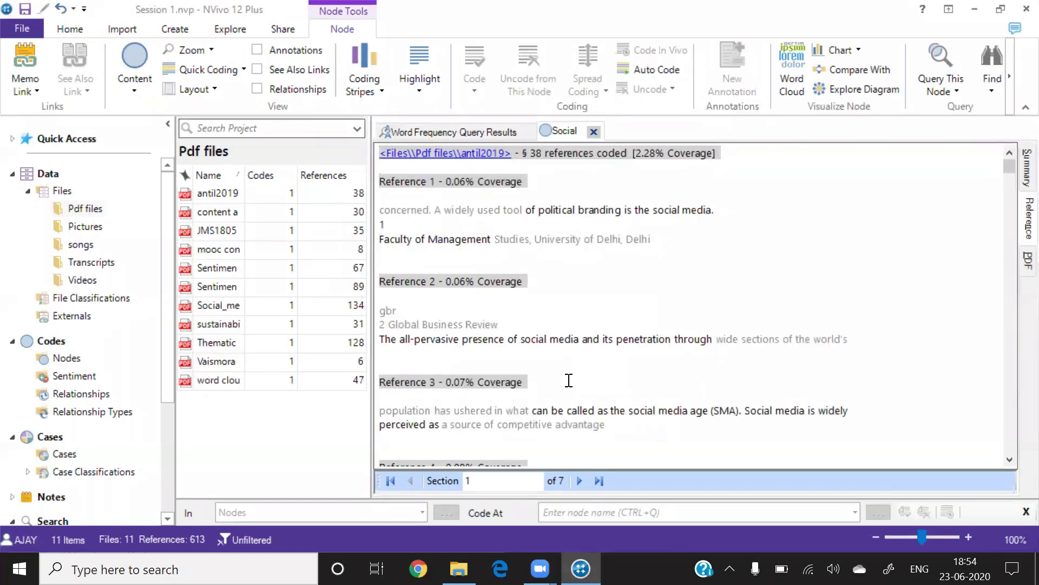
Step: Display the project's Nodes list and widen it to show the full columns of the Social node
left_click(57, 359)
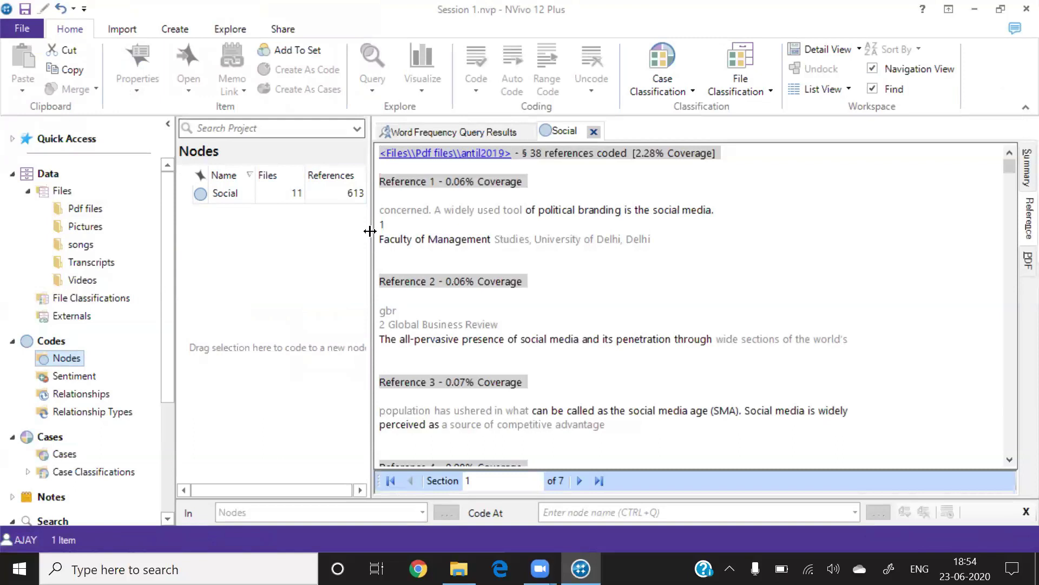
left_click_drag(370, 231, 548, 225)
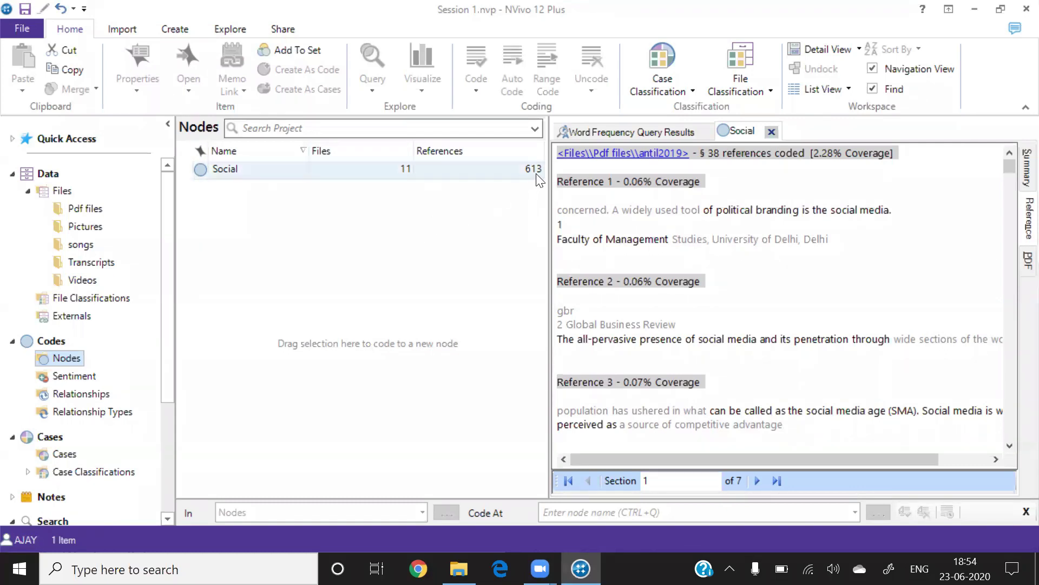
Step: Close the open query result views and generate an Explore Diagram for the Social node
left_click(771, 132)
left_click(705, 131)
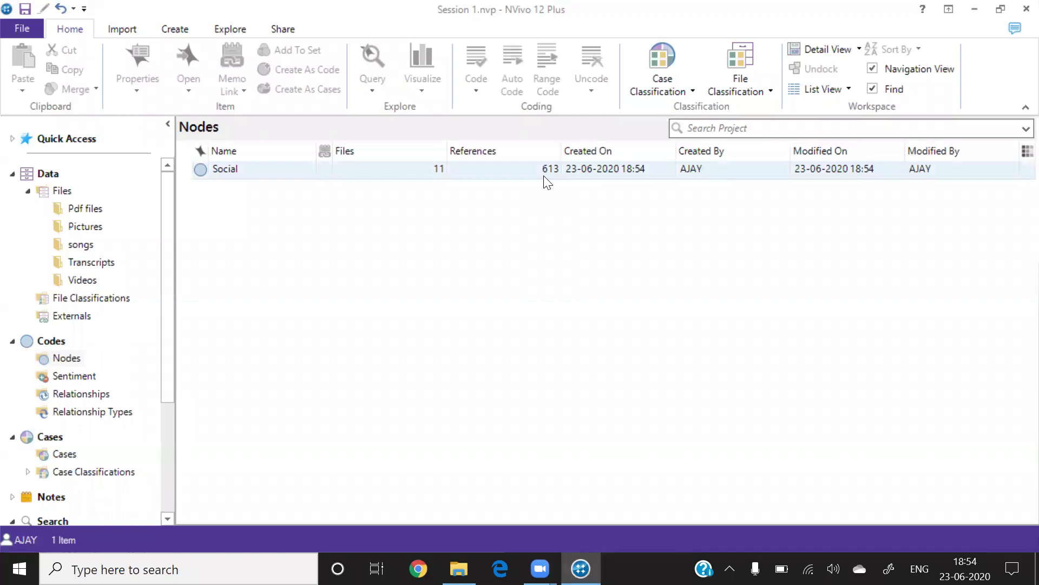
left_click(201, 171)
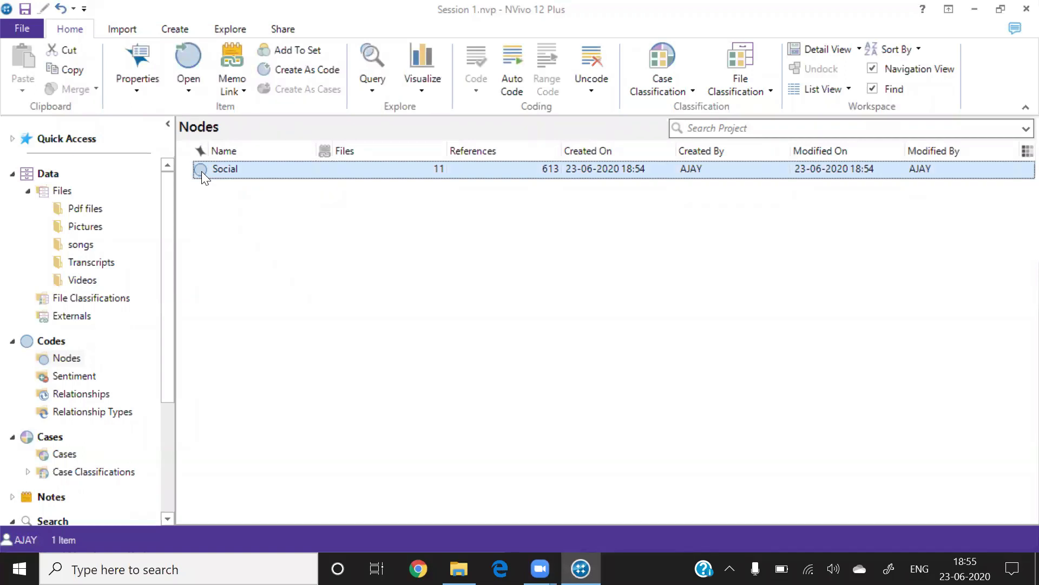
left_click(230, 30)
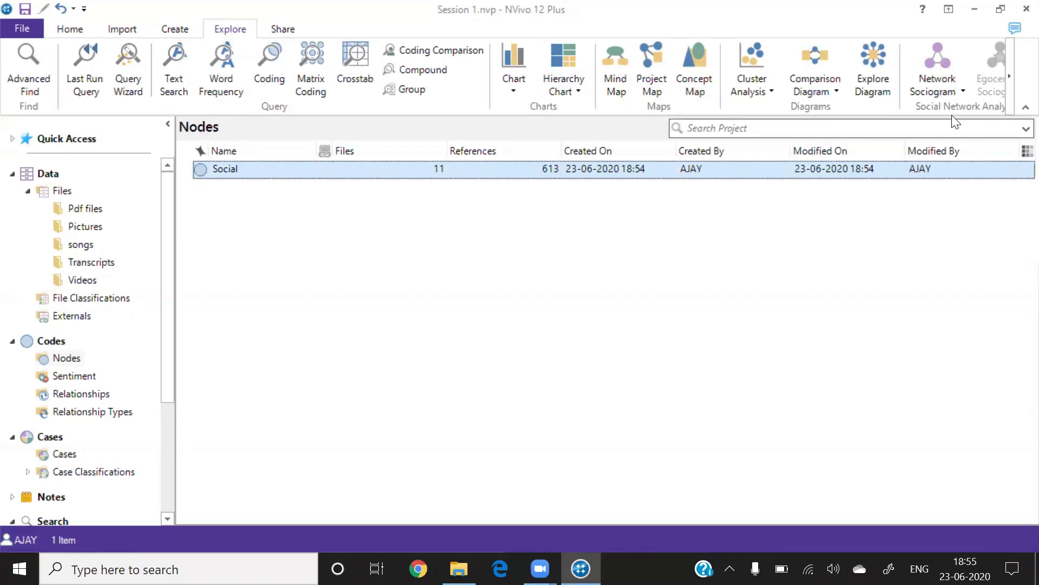
left_click(875, 60)
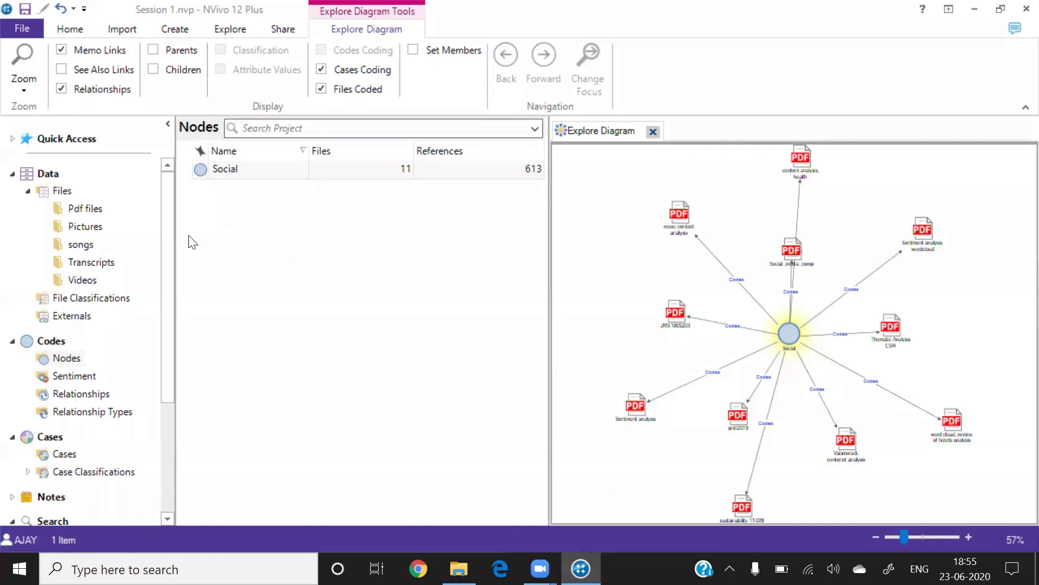
Step: Open the Social node and export its Reference View as Social.docx without any additional included content
left_click(214, 169)
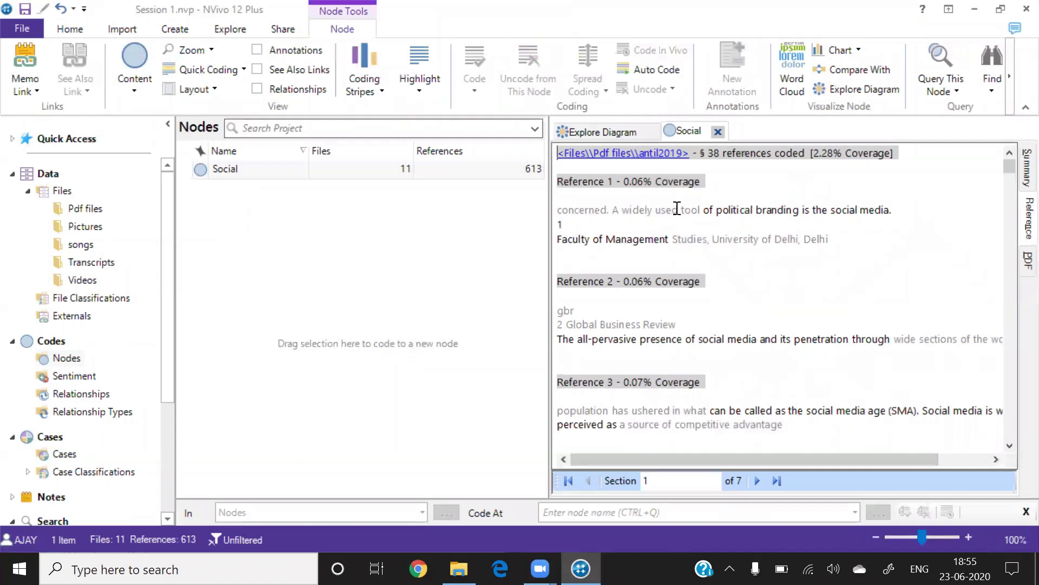
left_click(282, 32)
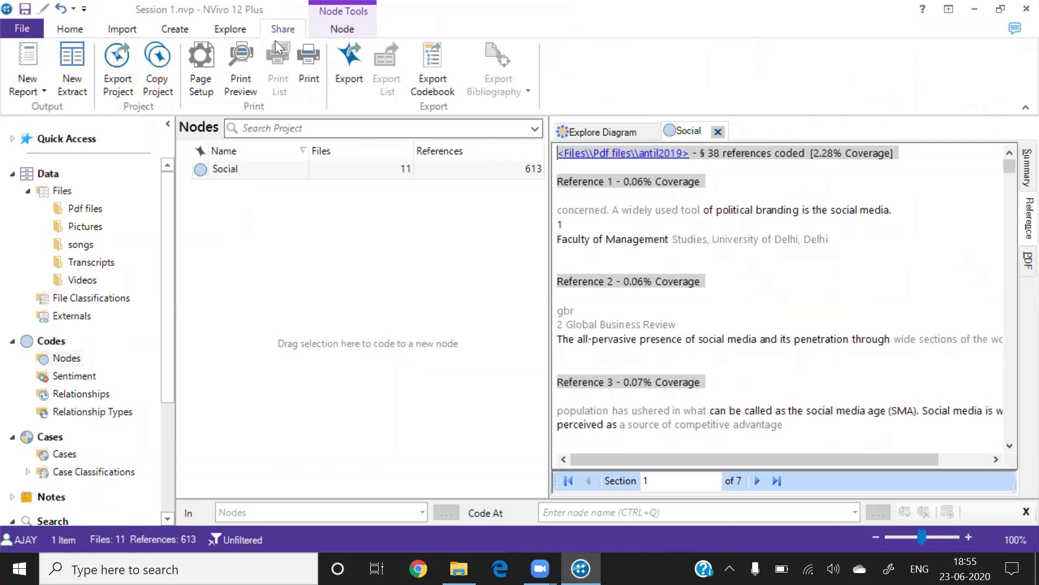
left_click(350, 62)
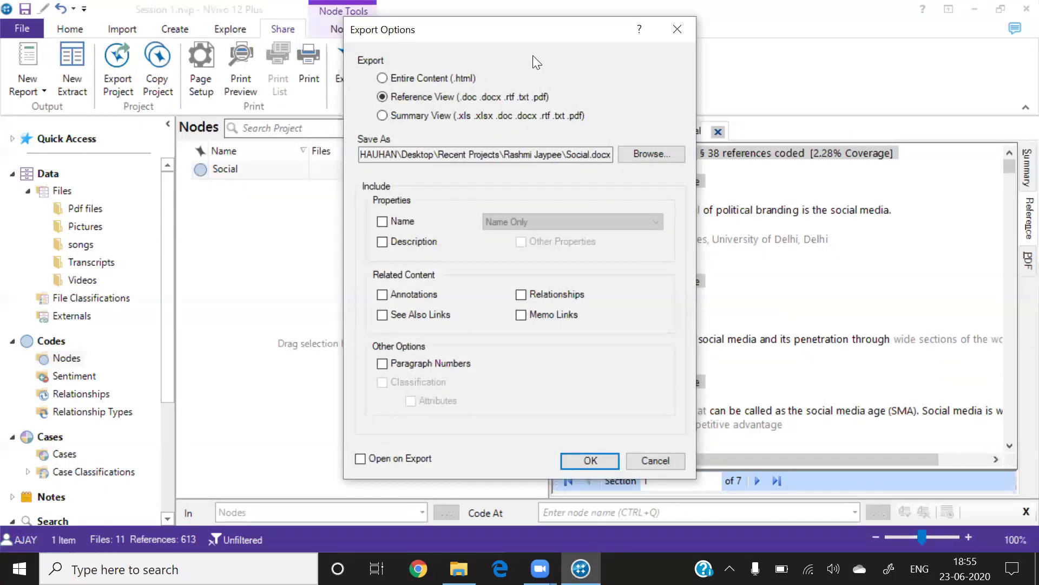
left_click_drag(547, 31, 607, 15)
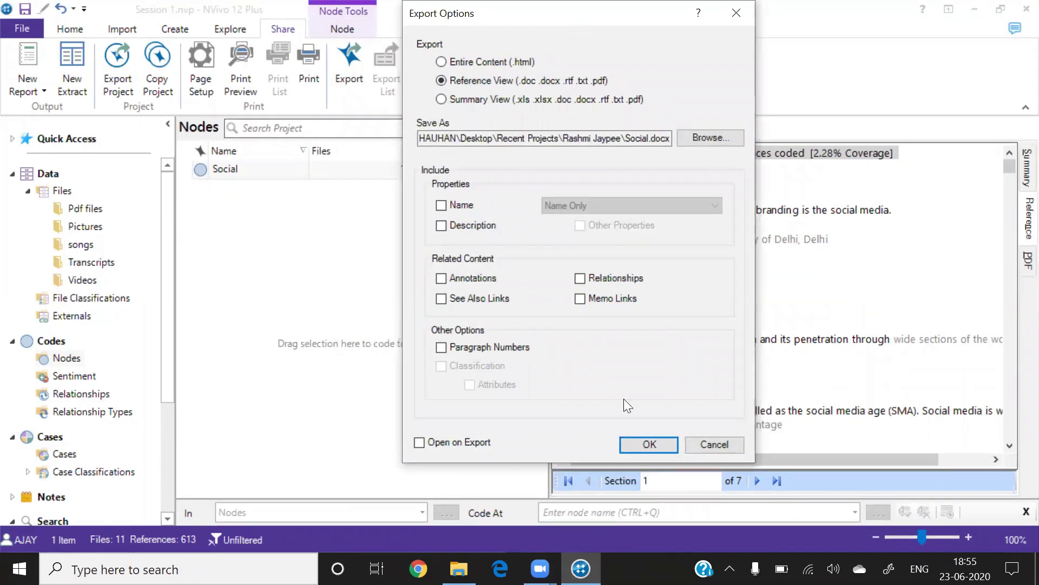
left_click(650, 438)
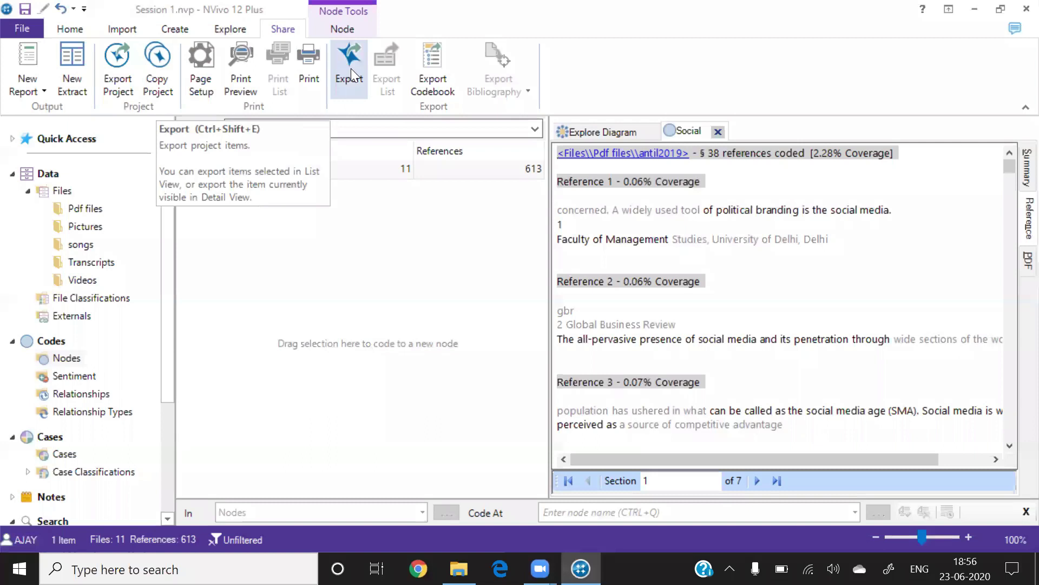
Step: Look for the exported file in the Nvivo 12 Qualitative analysis folder under Workshops and try opening Session 1_log.ldf
left_click(973, 11)
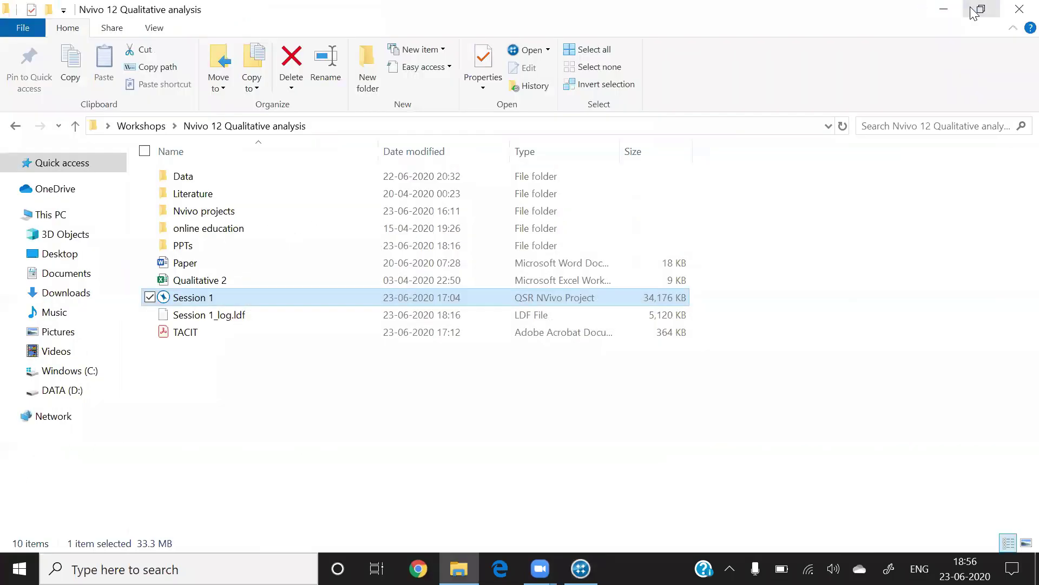
left_click(942, 12)
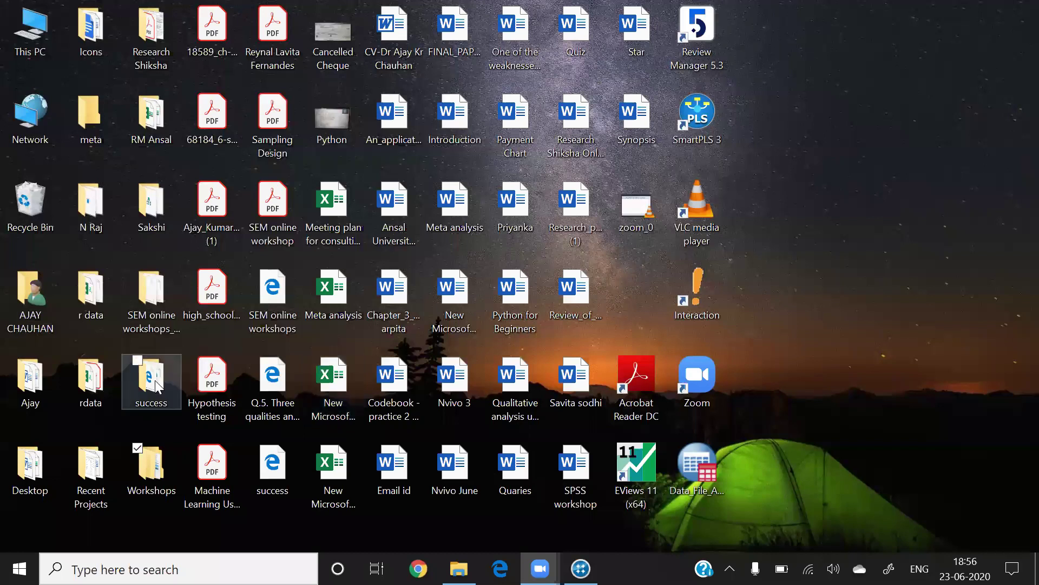
double_click(152, 468)
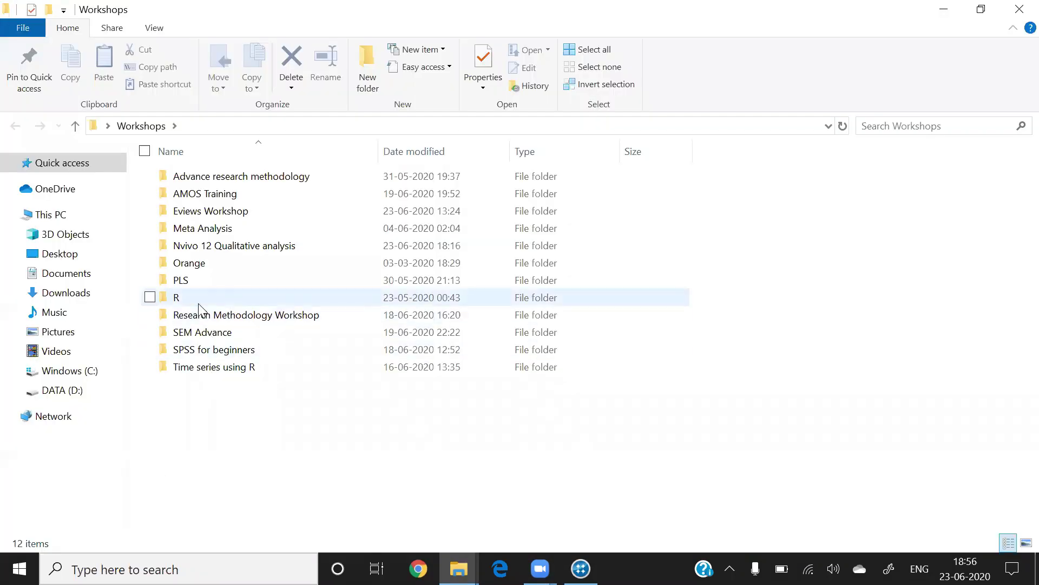
double_click(212, 247)
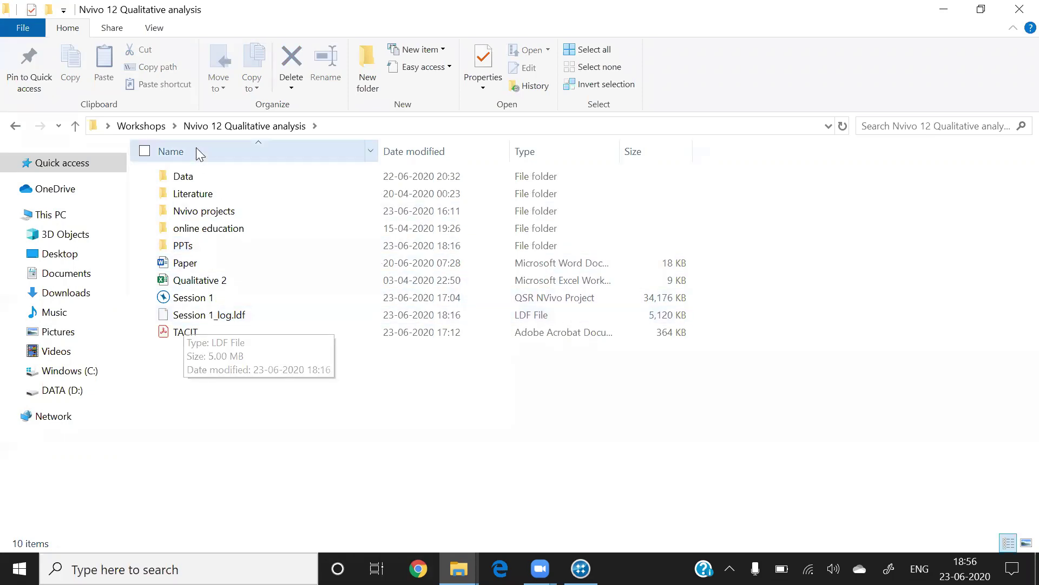
double_click(215, 322)
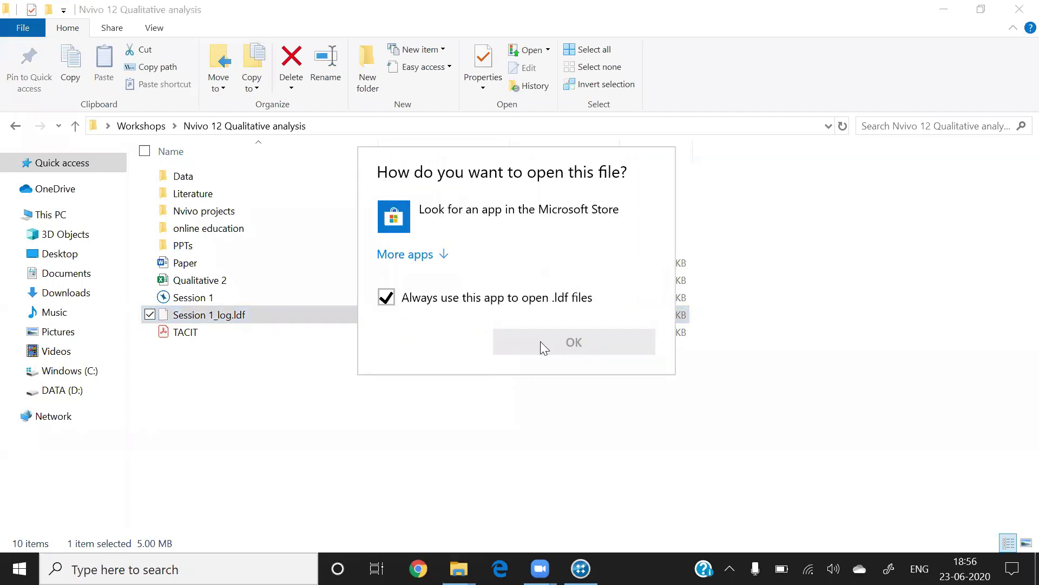
key("Escape")
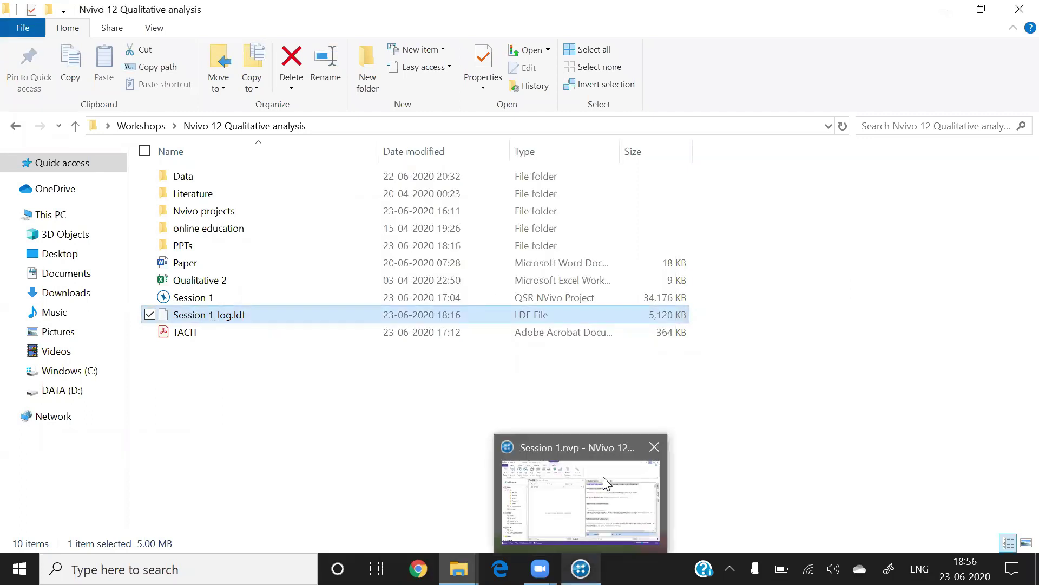
Step: Switch back to NVivo and export the Social node's Entire Content as an HTML file named Social on the Desktop
left_click(593, 478)
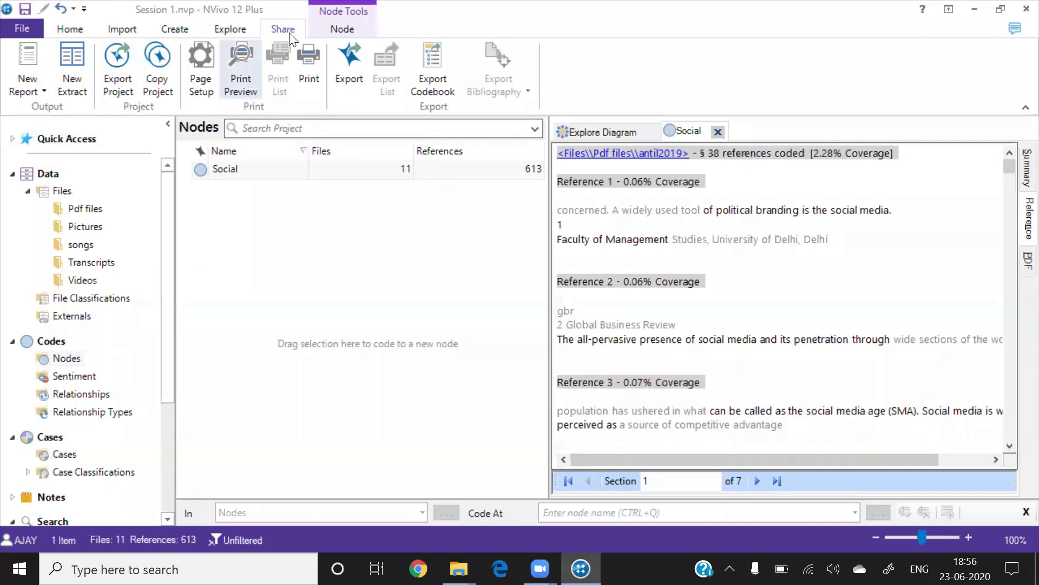
left_click(209, 173)
left_click(210, 177)
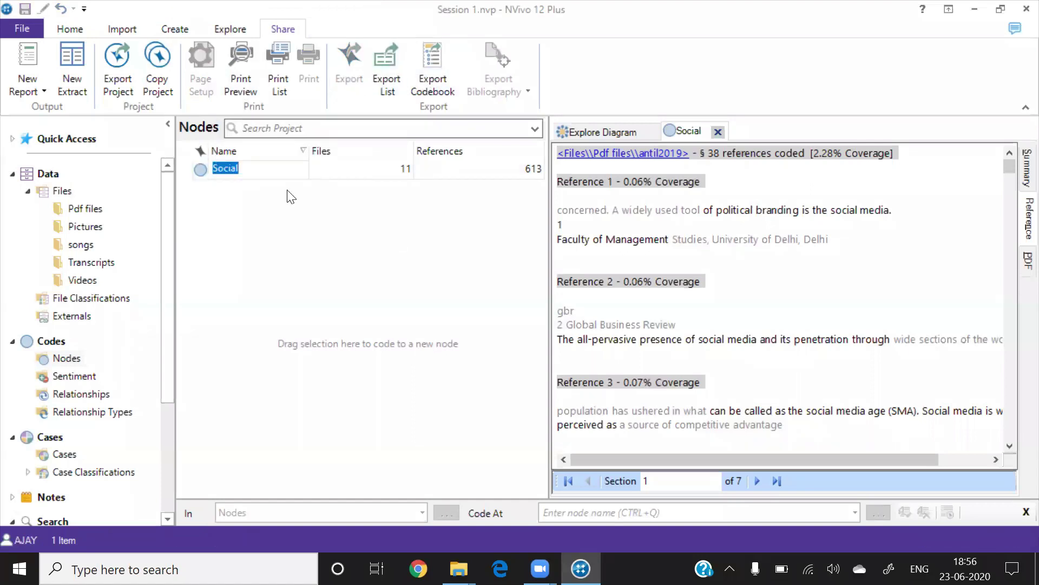
left_click(251, 193)
left_click(199, 172)
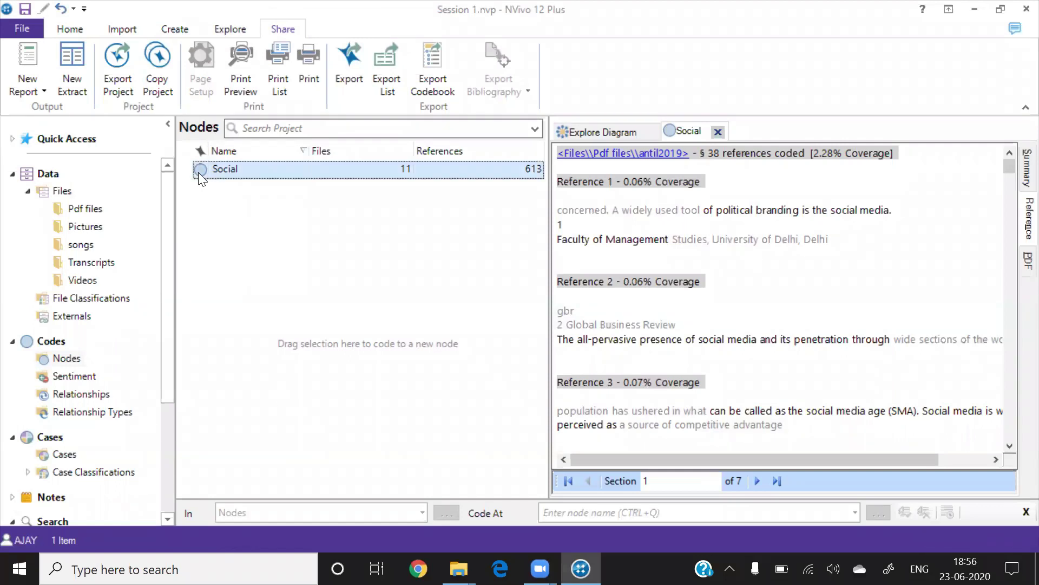
left_click(358, 68)
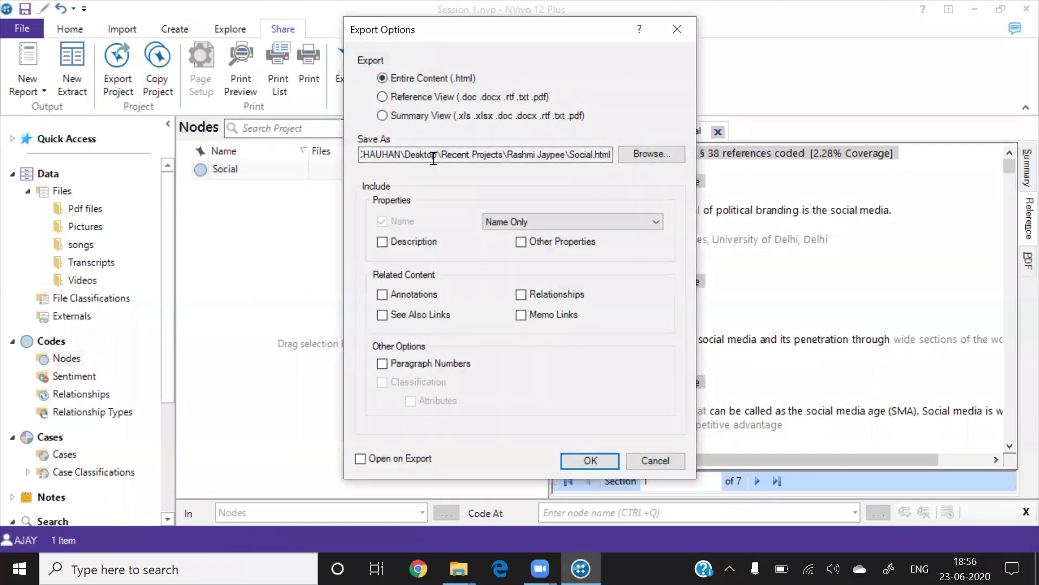
left_click(647, 155)
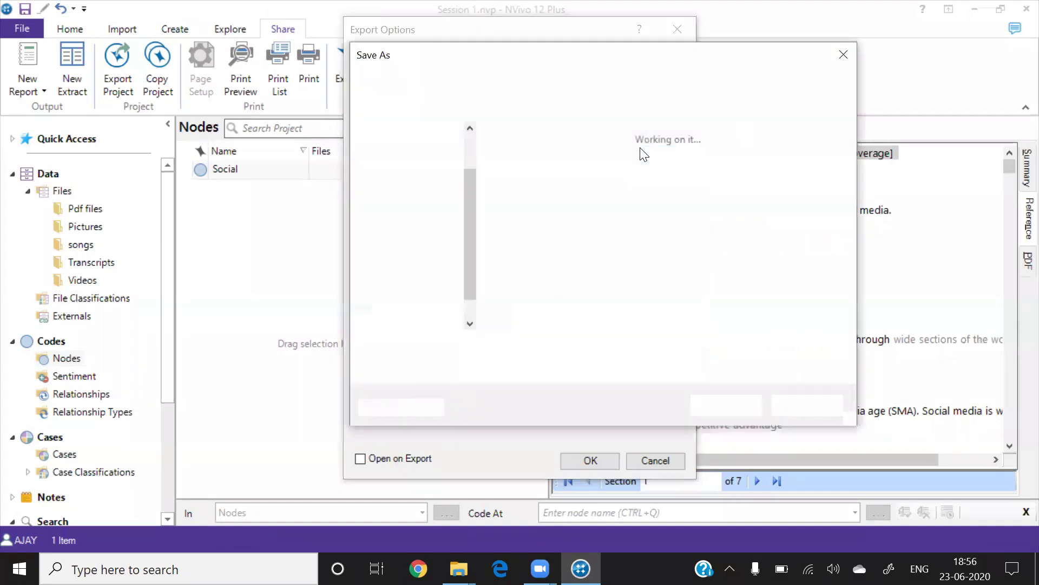
left_click(409, 175)
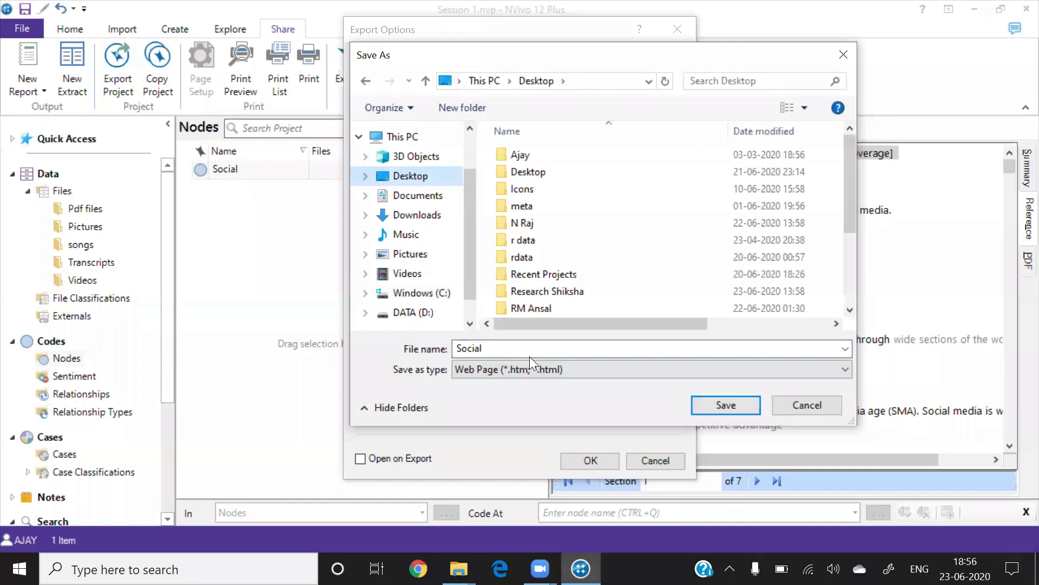
left_click(746, 404)
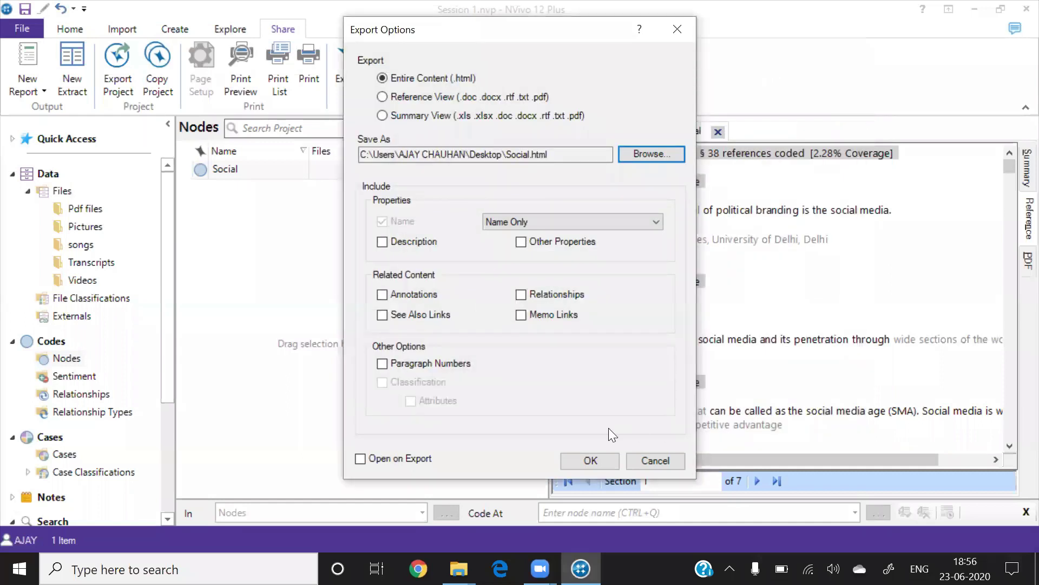
left_click(590, 461)
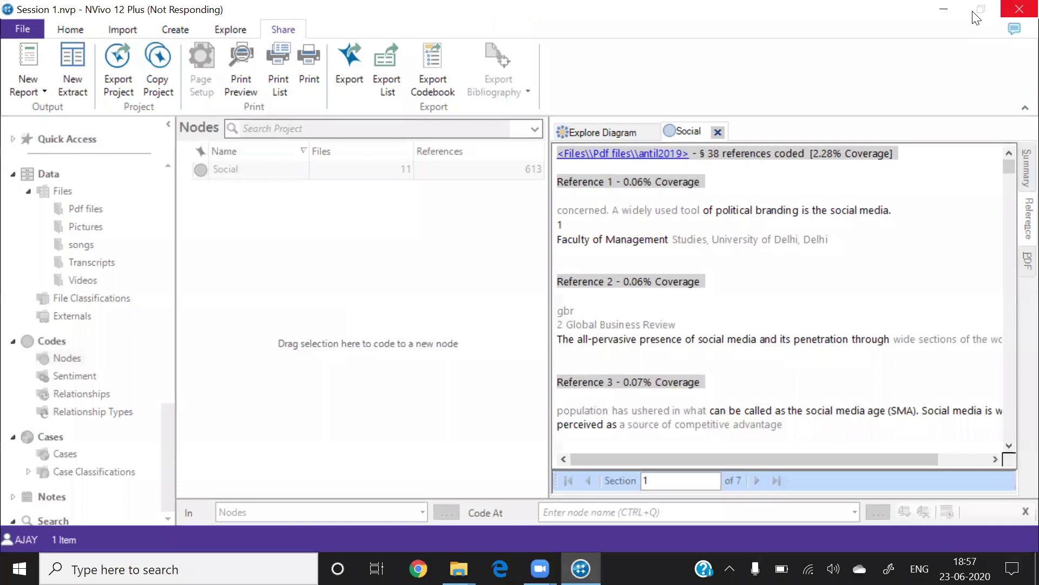
Step: Open the exported Social web page from the desktop and review its list of coded PDF files, references and coverage
left_click(945, 11)
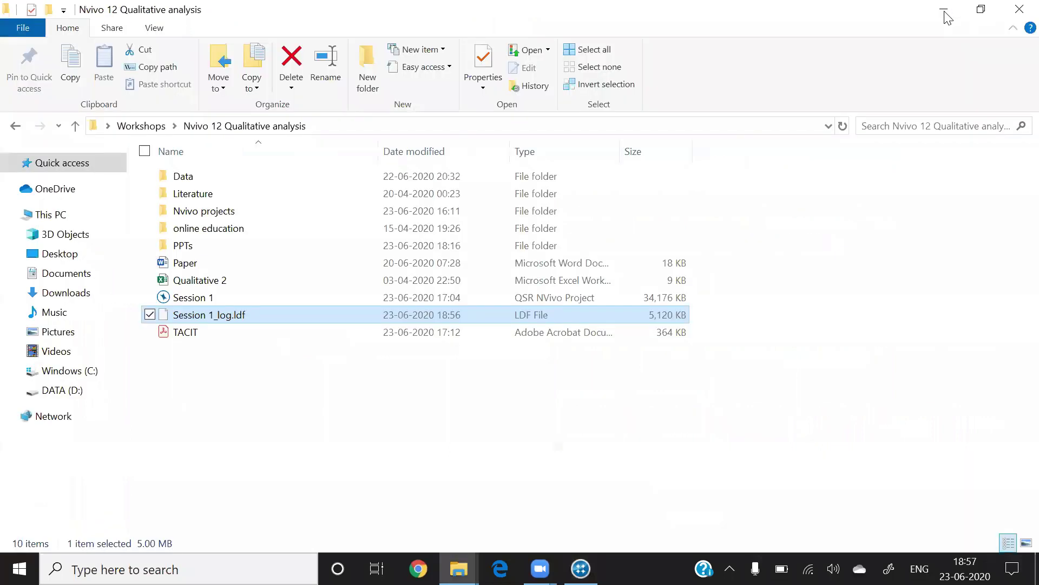
left_click(945, 12)
double_click(759, 46)
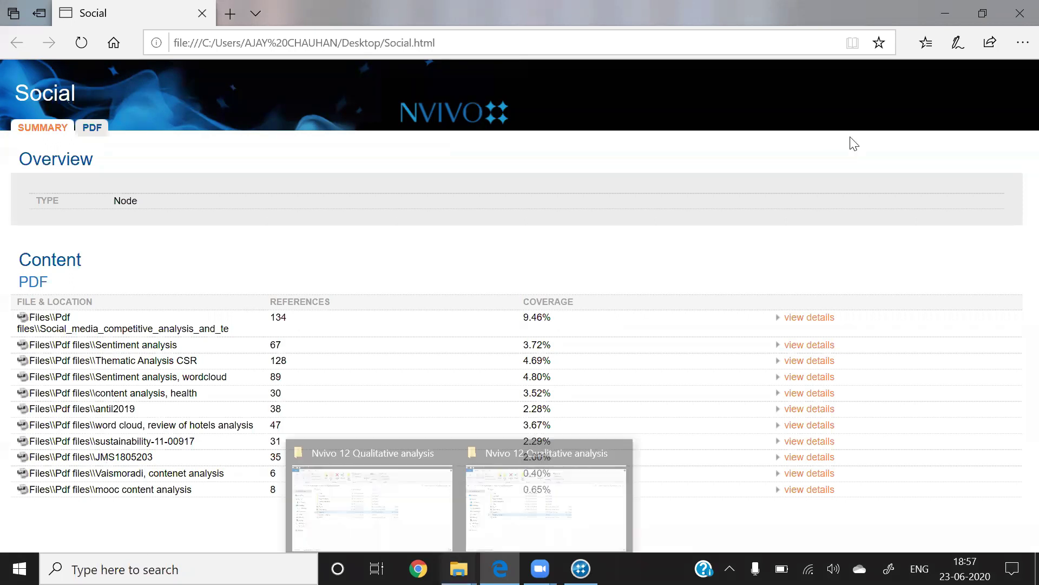
left_click(946, 14)
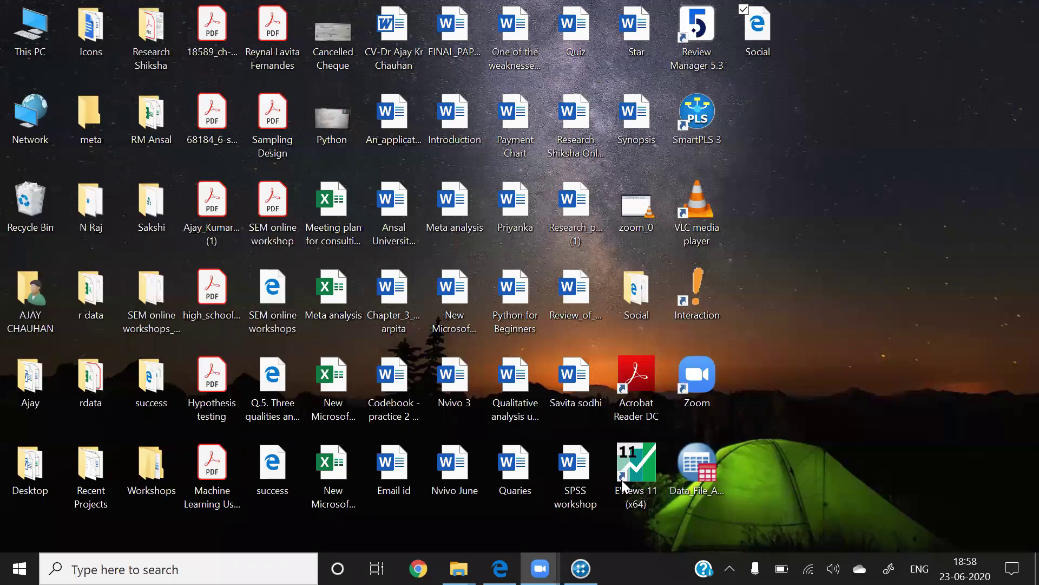
Step: Return to NVivo, close the Social node and Explore Diagram views, and list the Pdf files folder
double_click(635, 466)
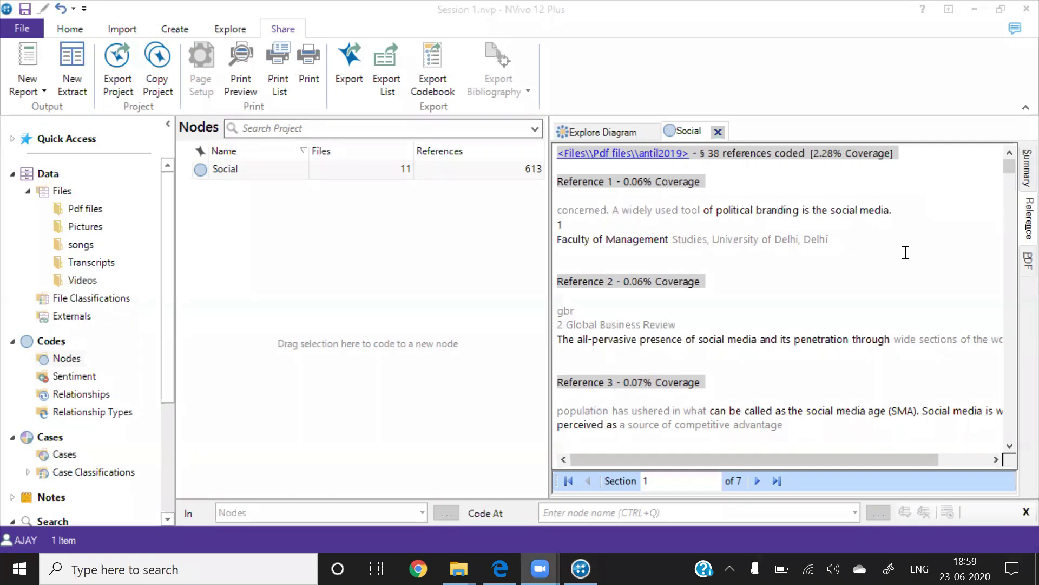
left_click(717, 132)
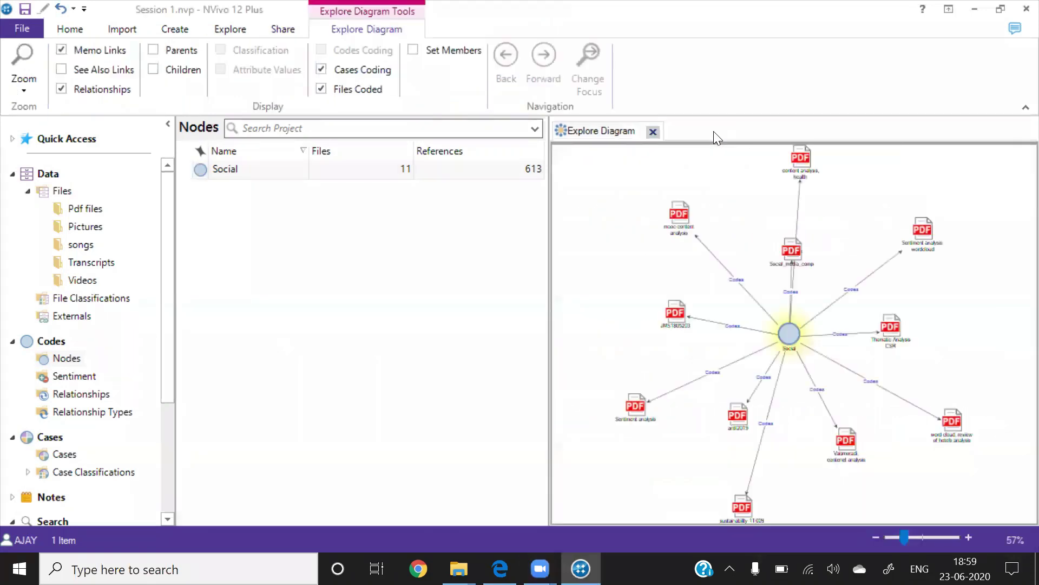
left_click(653, 133)
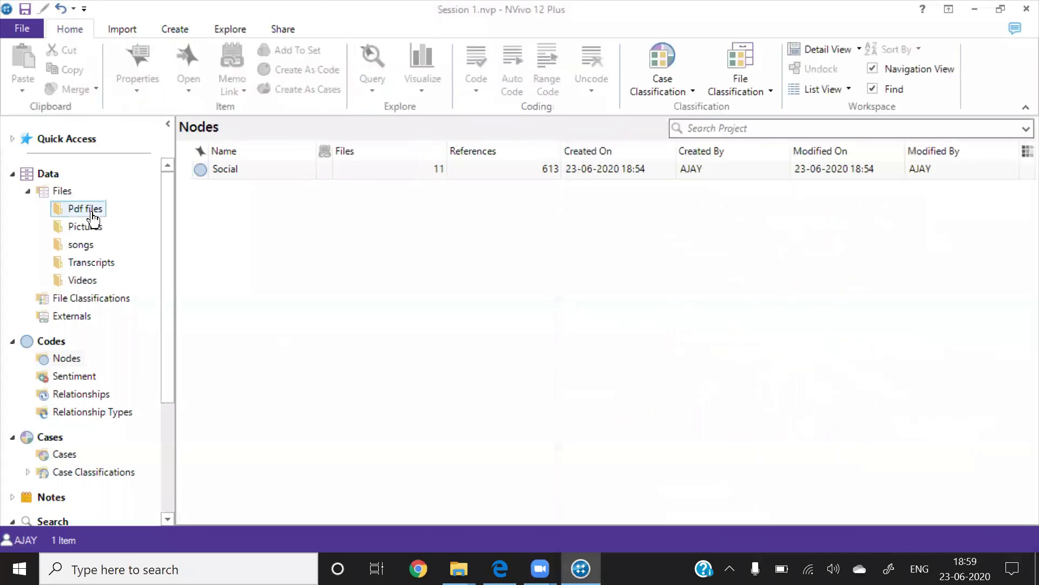
left_click(92, 213)
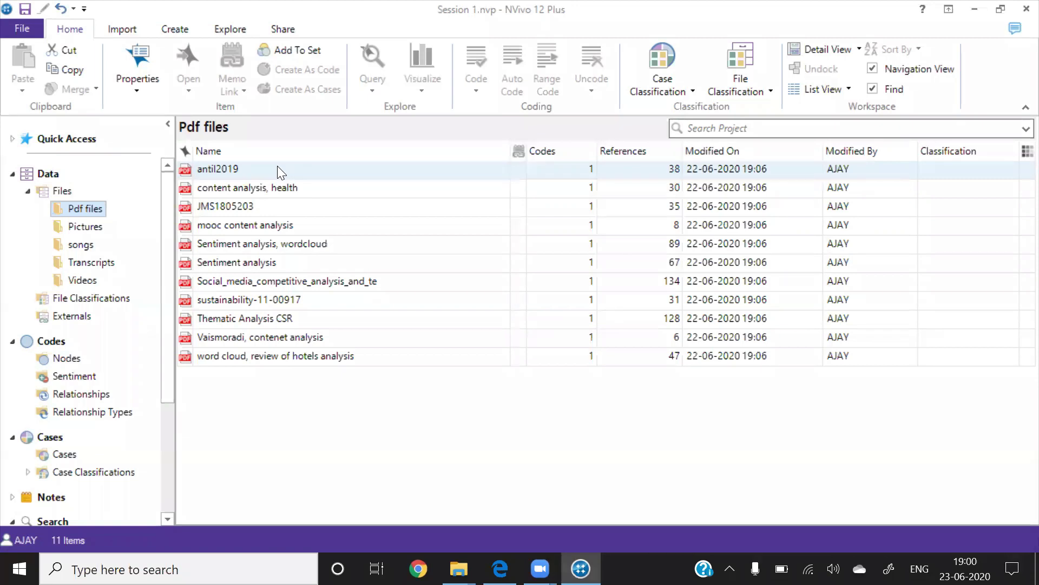
Step: Create a new mind map named "Session 2" and narrow the file list to enlarge the map canvas
left_click(218, 29)
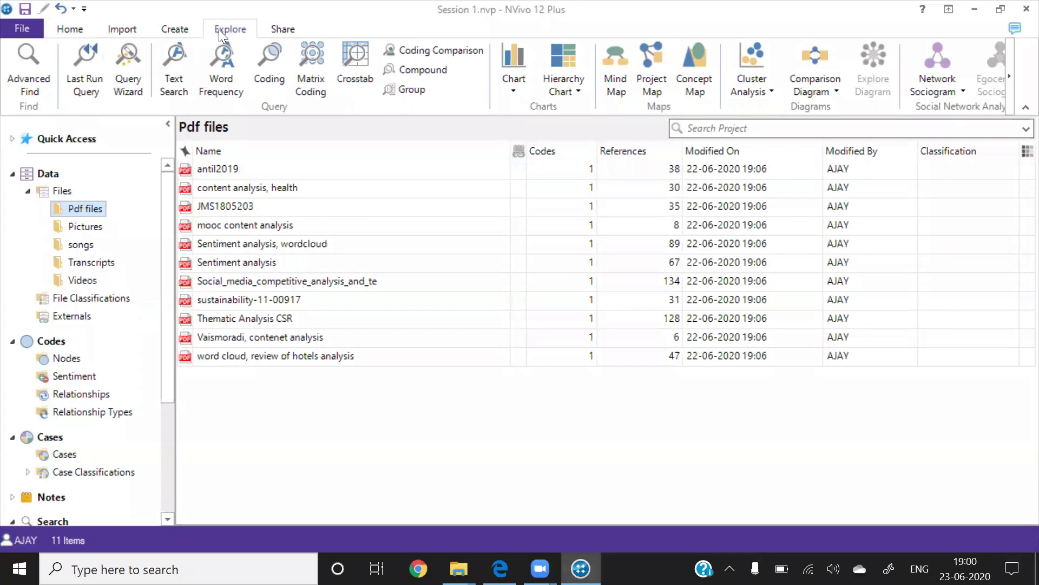
left_click(622, 73)
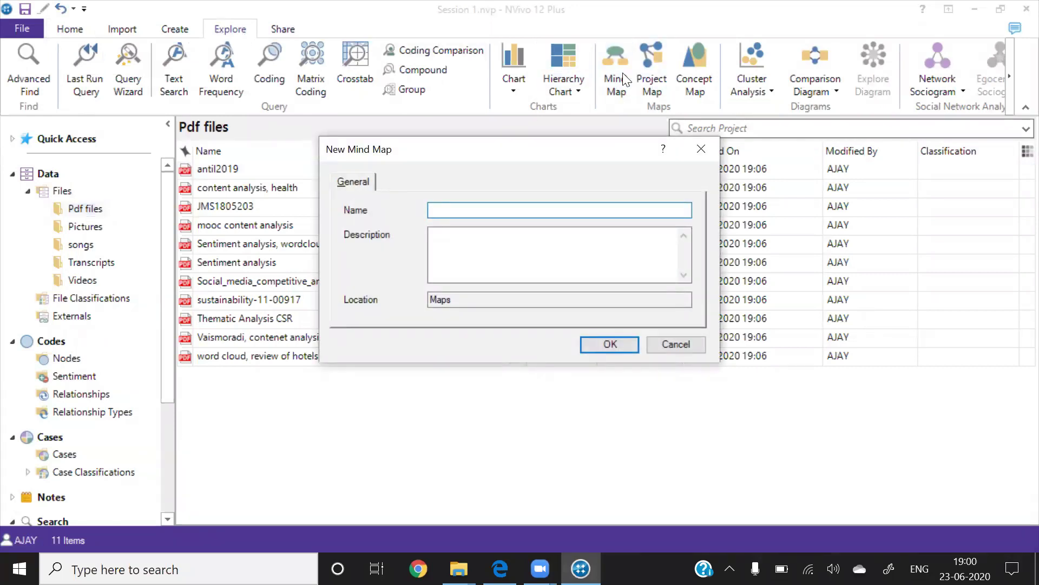
type("Session 2")
left_click(600, 347)
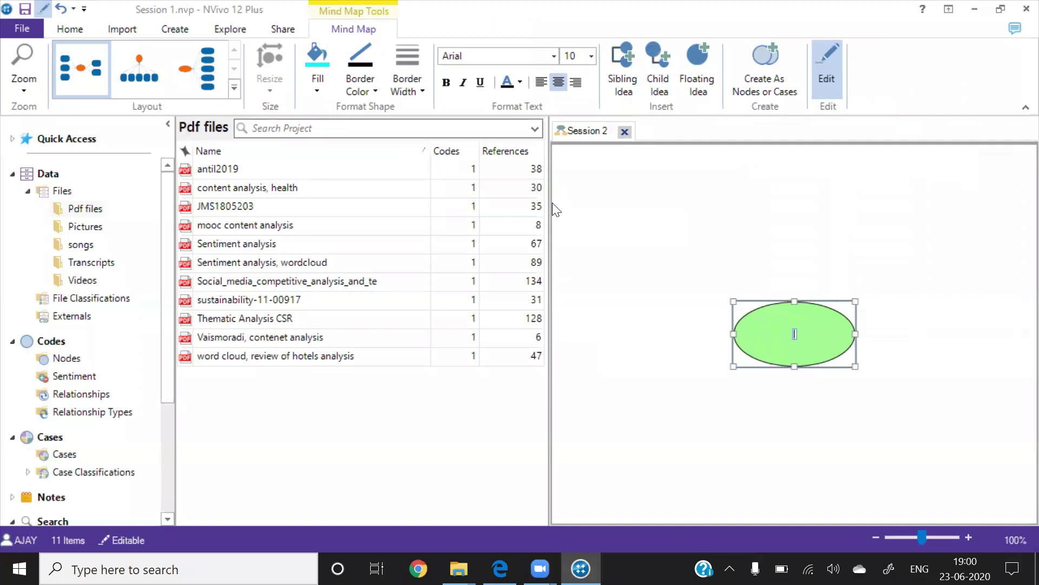
left_click_drag(549, 205, 187, 227)
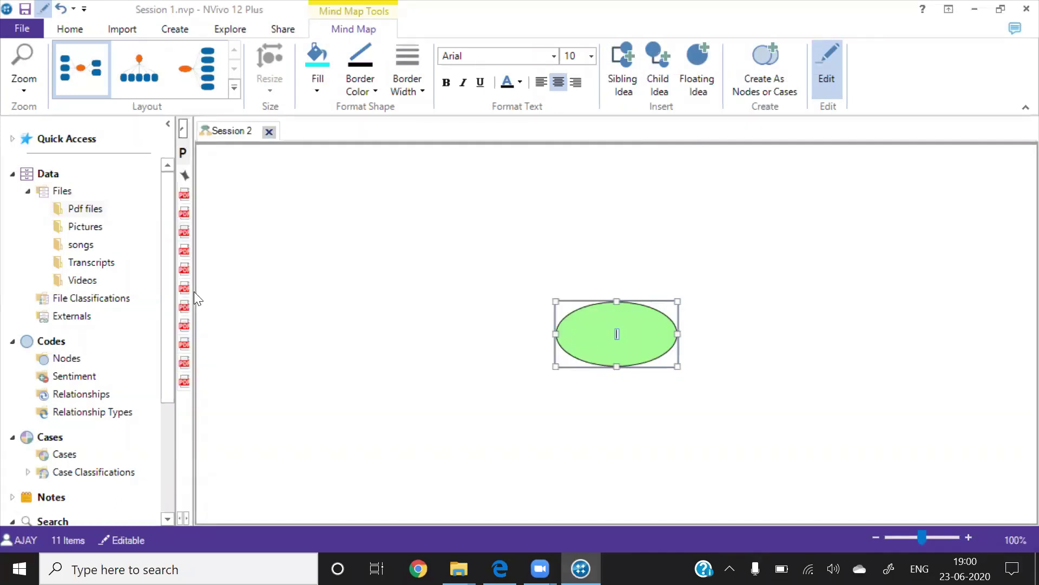
left_click_drag(192, 294, 333, 291)
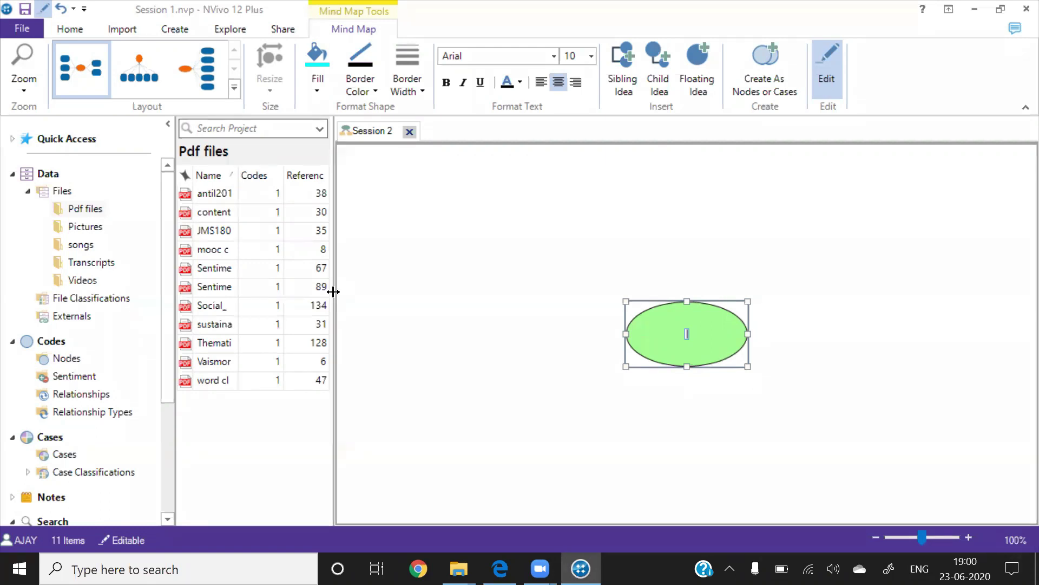
Step: Label the mind map's central idea "Successful Enrepreneurship", set its font size to 14, and widen the ellipse to fit the text
type("Successful En")
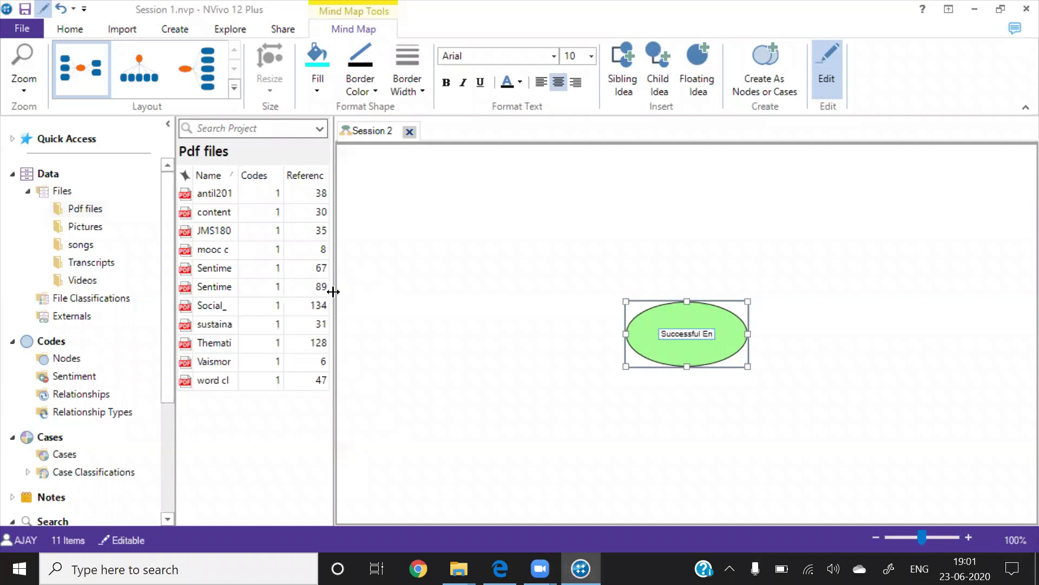
type("repreneur")
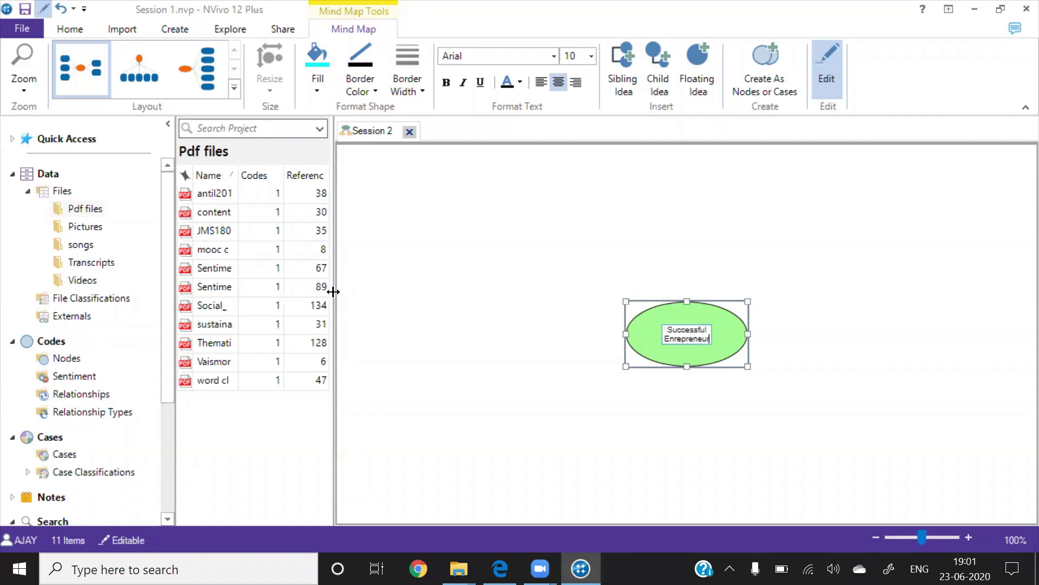
type("ship")
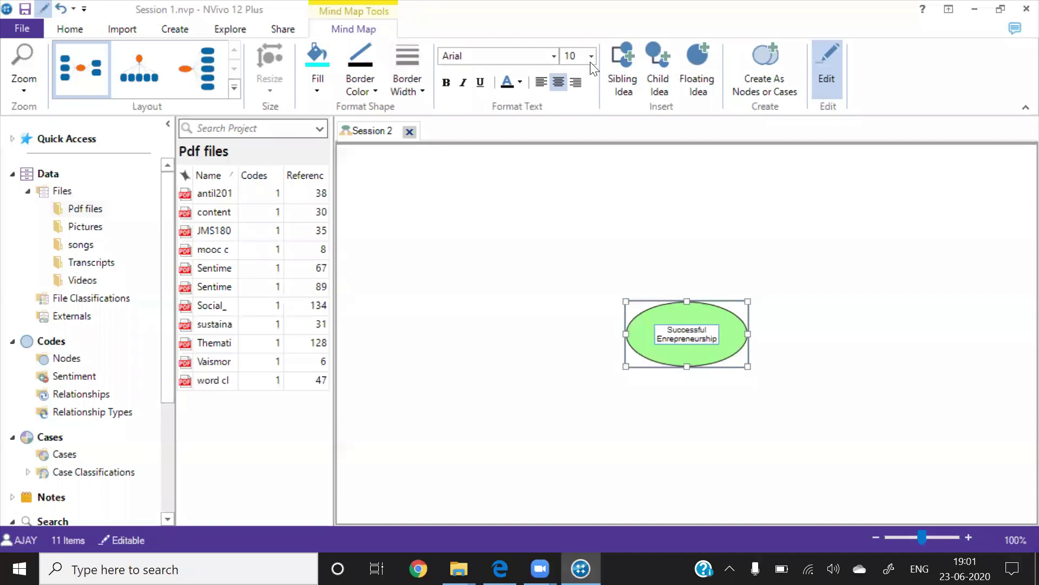
left_click(591, 57)
left_click(570, 129)
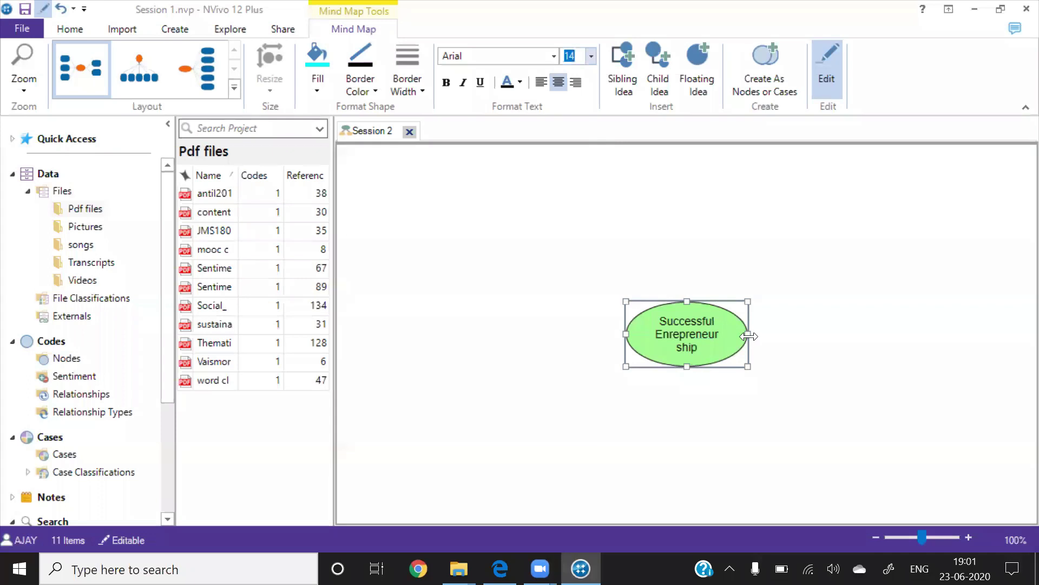
left_click_drag(748, 334, 785, 338)
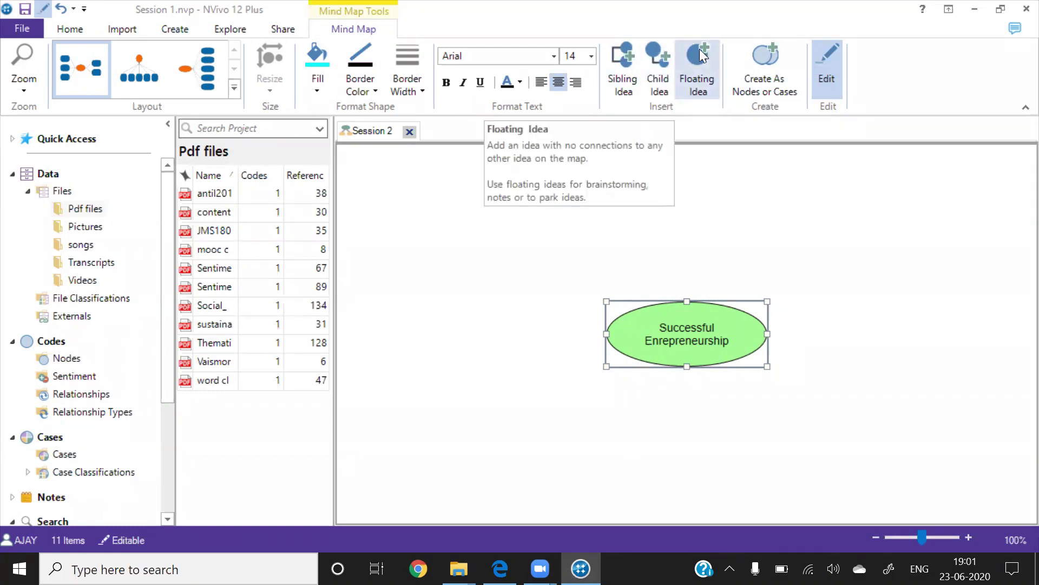
Step: Add a child idea to the central idea, plus sibling ideas until eight blank ideas surround it, four on each side
left_click(659, 67)
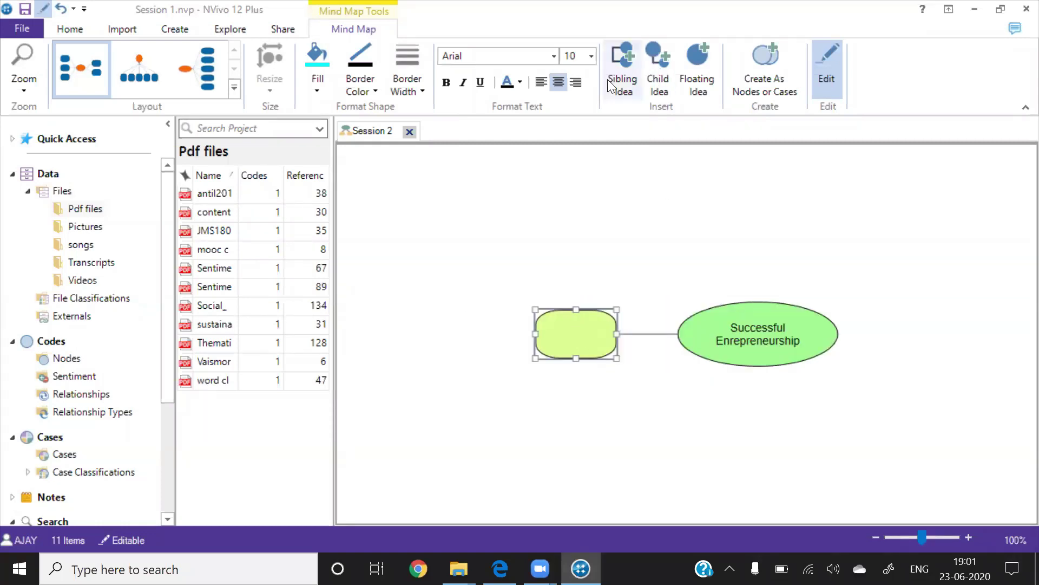
right_click(630, 81)
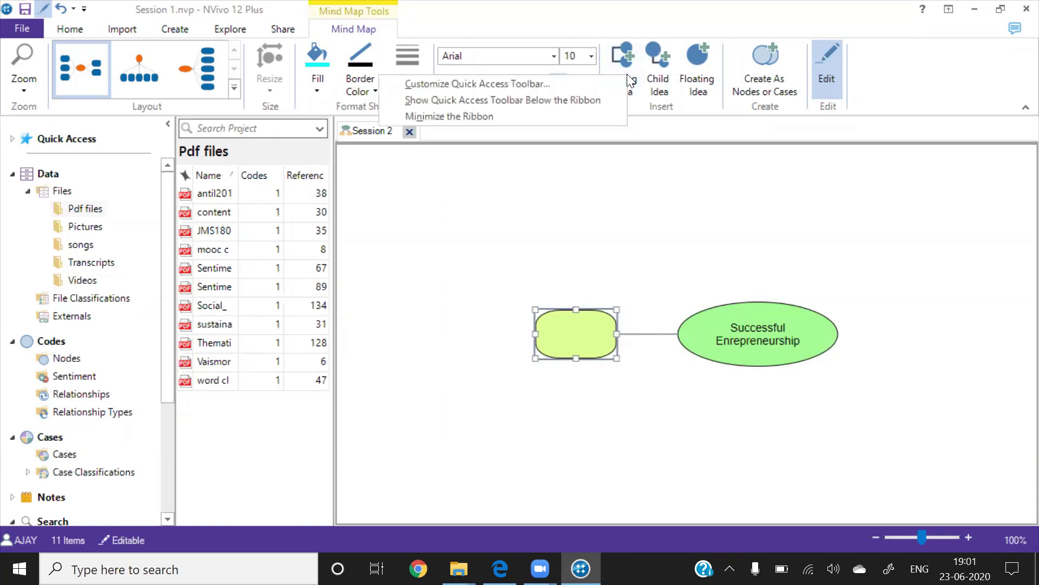
left_click(566, 322)
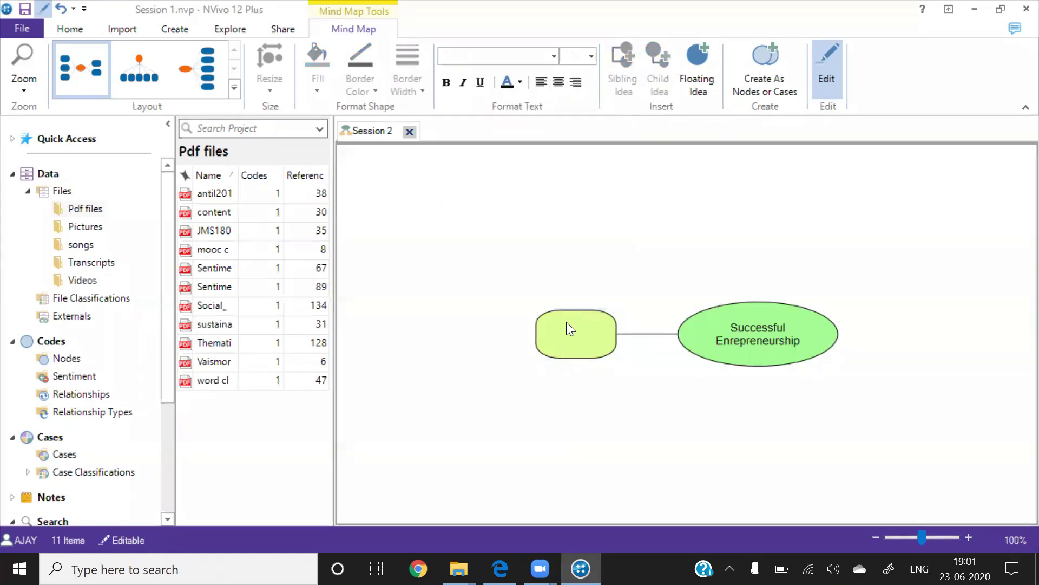
left_click(624, 61)
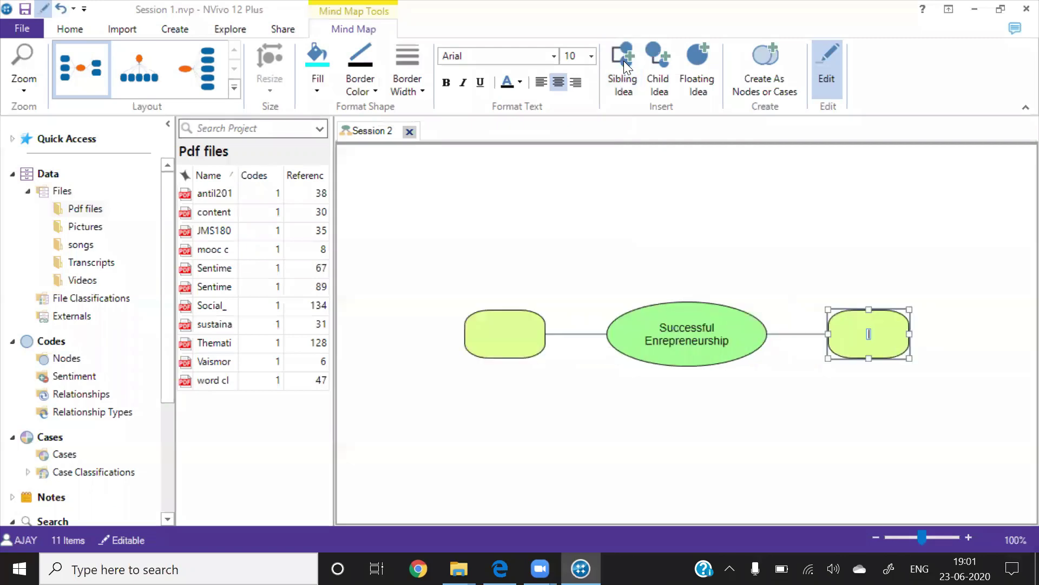
left_click(623, 61)
left_click(624, 60)
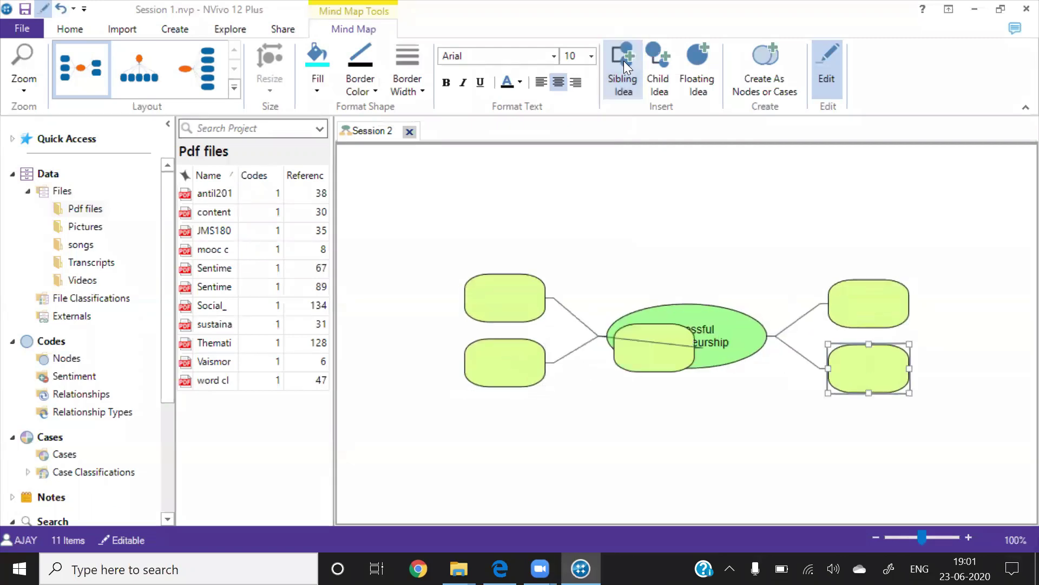
left_click(624, 60)
left_click(623, 61)
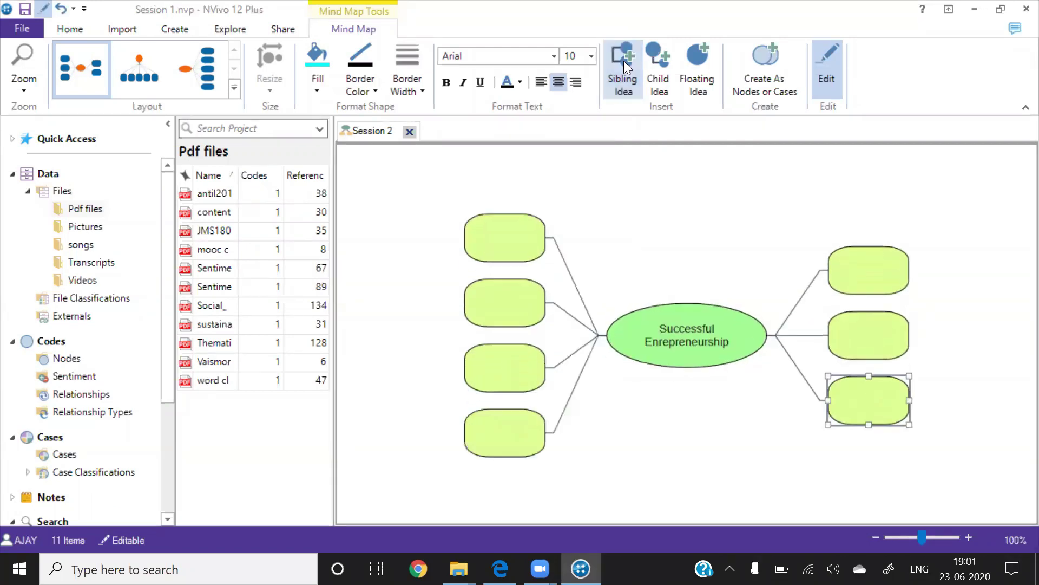
left_click(624, 60)
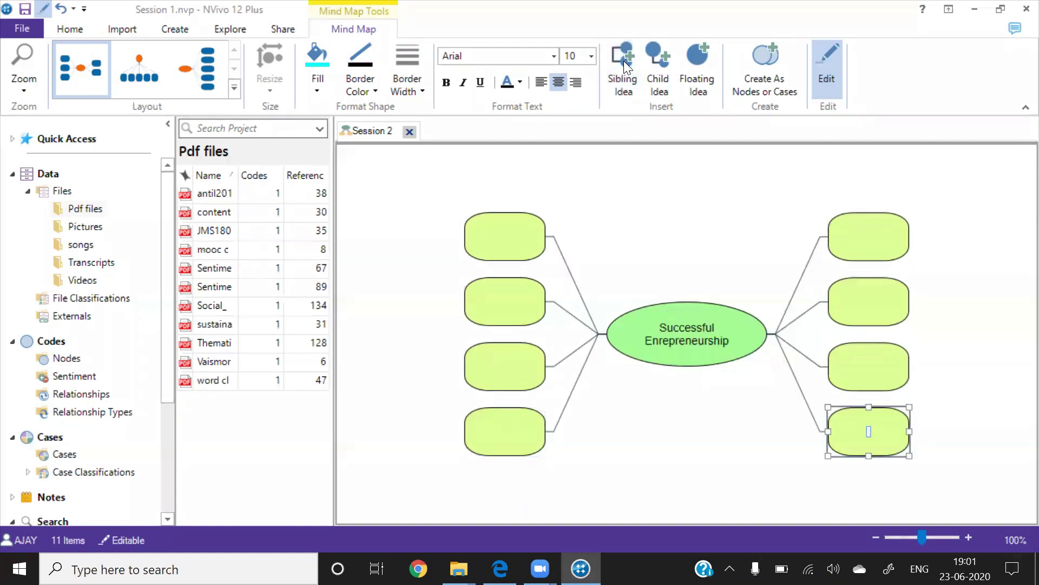
Step: Label the upper two ideas to the left of the central idea "Successful Habit" and "Mantra", from the top down
left_click(502, 237)
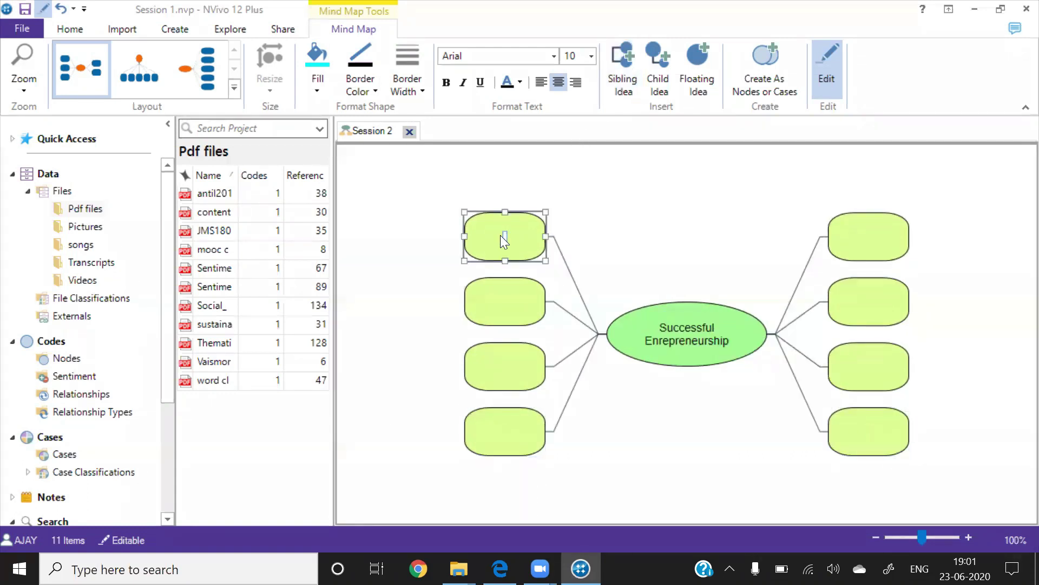
type("Successful ")
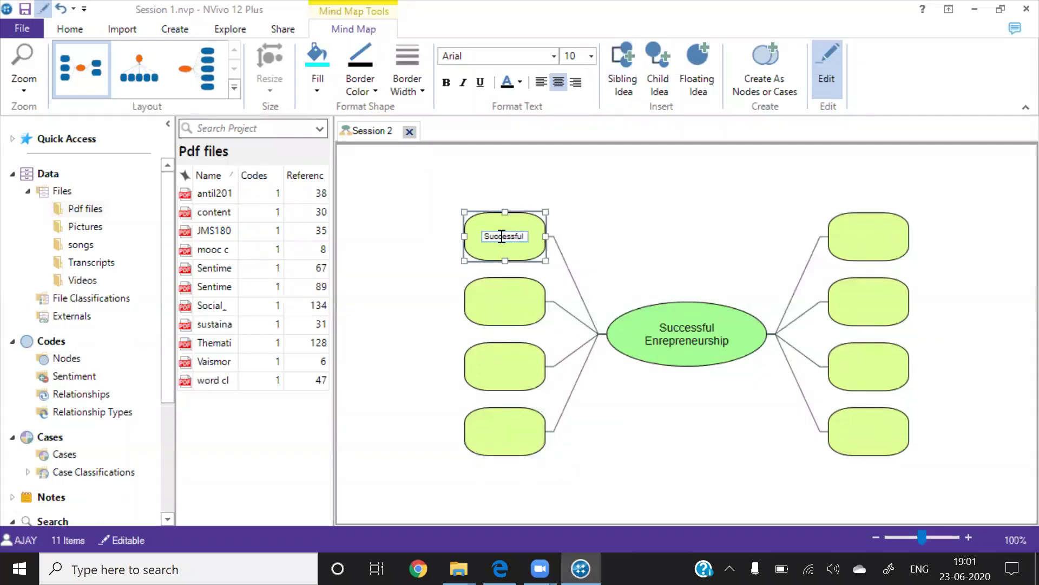
type("Habit")
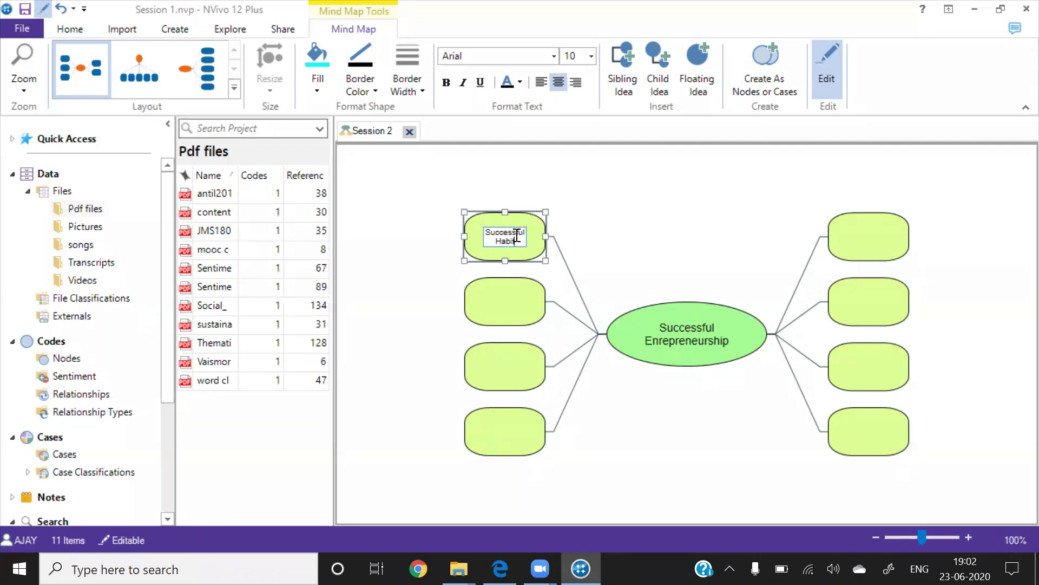
left_click(501, 303)
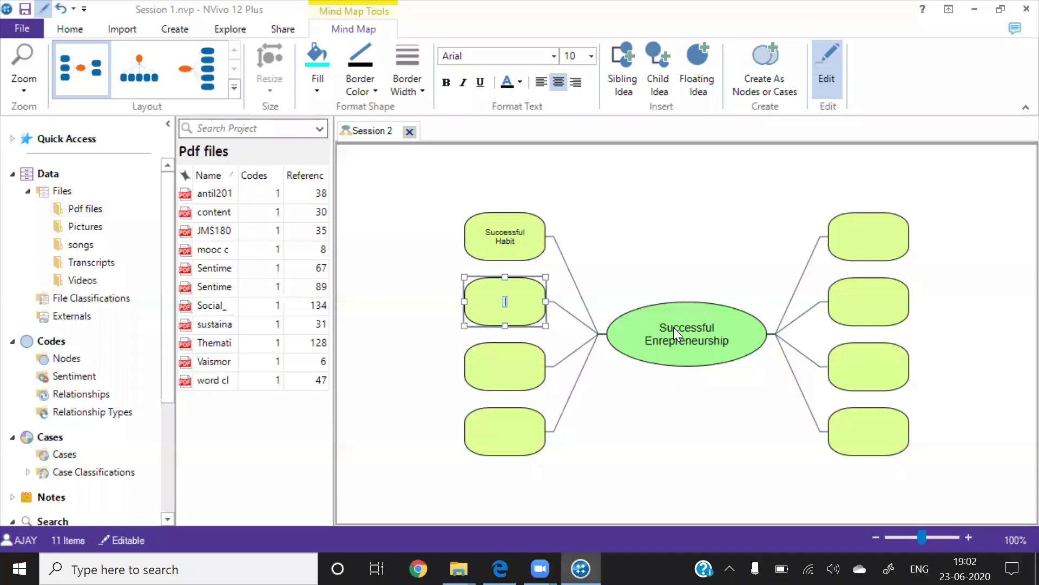
type("Mantra")
Step: Label the two ideas below Mantra "Products" and "Challenges", from the top down
left_click(499, 370)
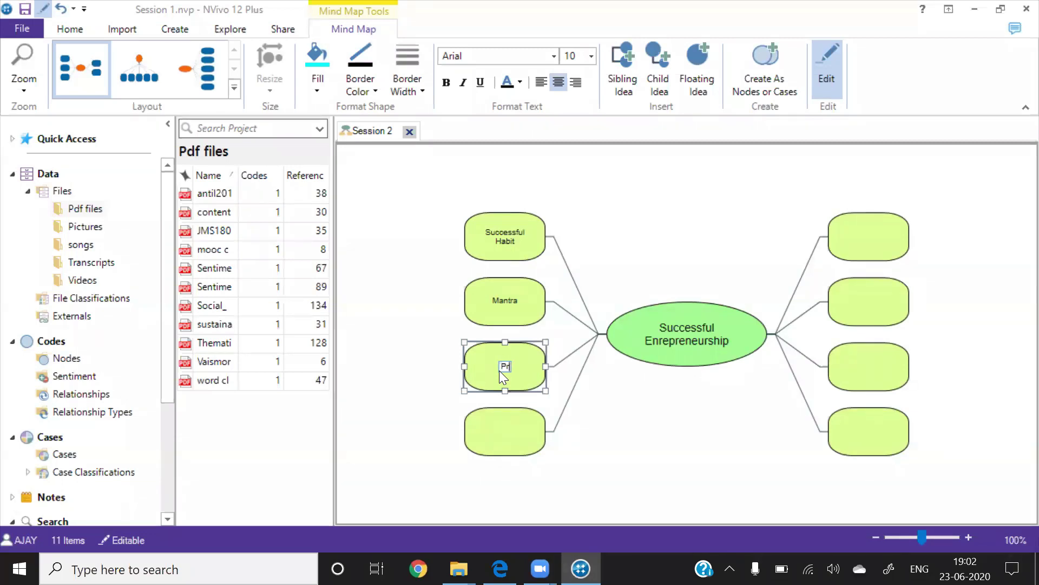
type("Products")
left_click(505, 431)
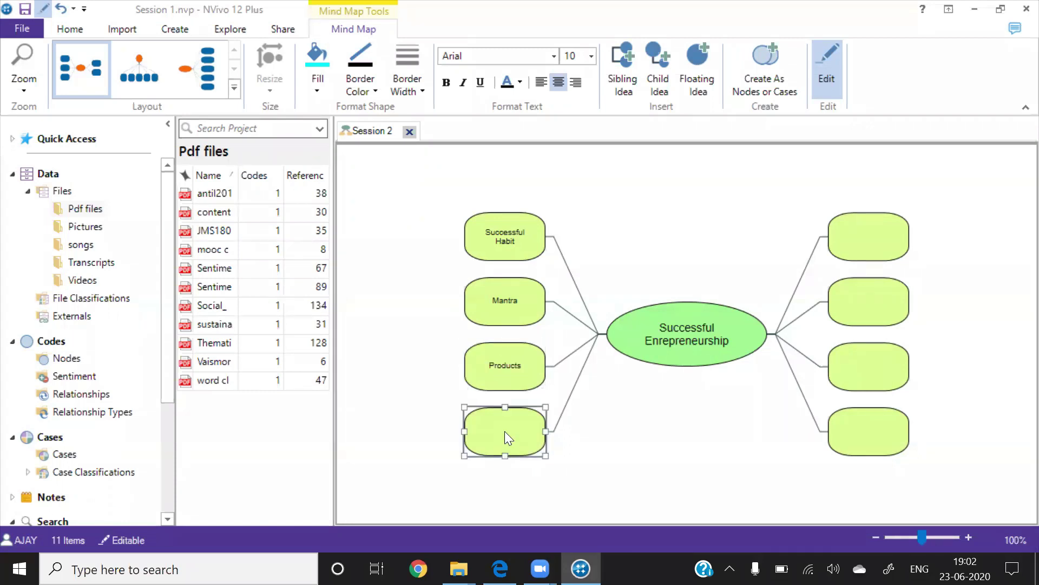
left_click(506, 432)
type("Challen")
type("ges")
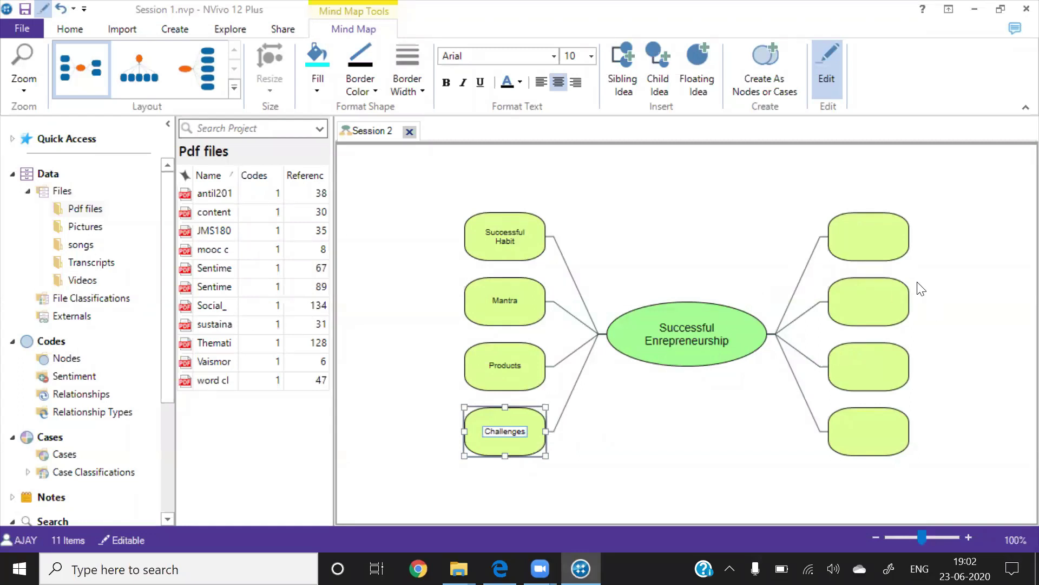
left_click(667, 503)
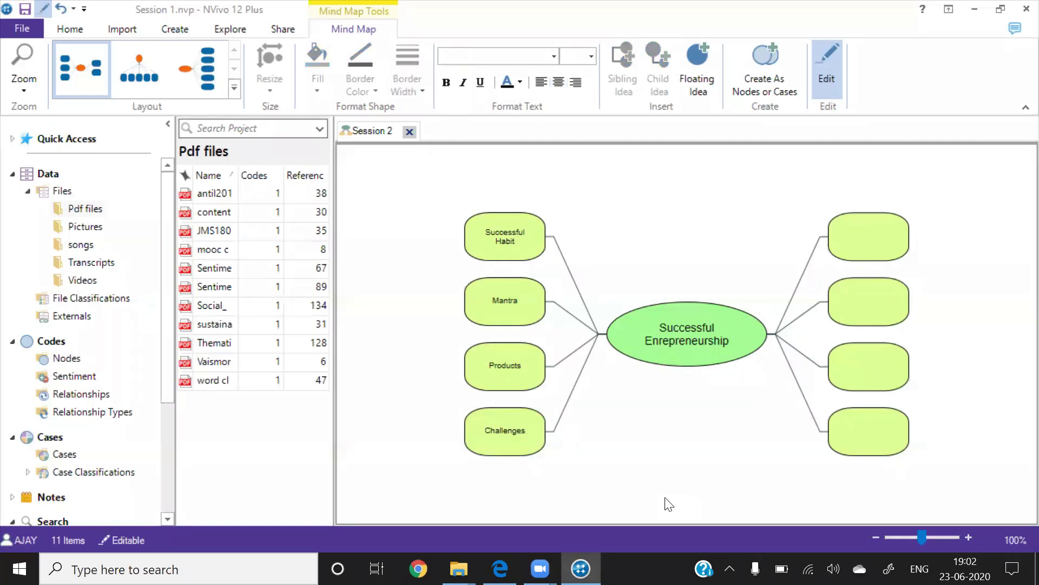
Step: Select the "Successful Habit" idea in the mind map
left_click(511, 234)
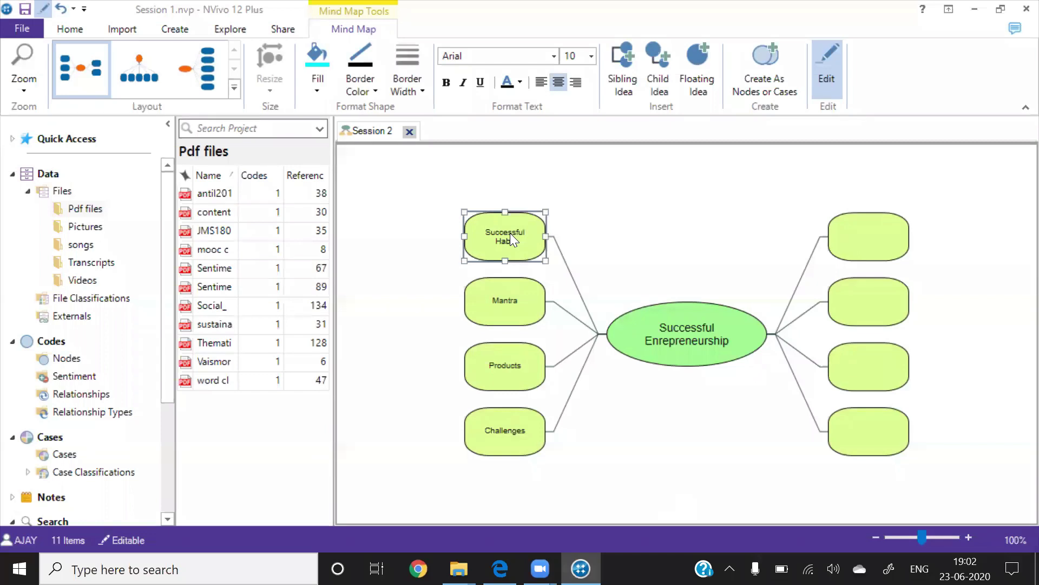